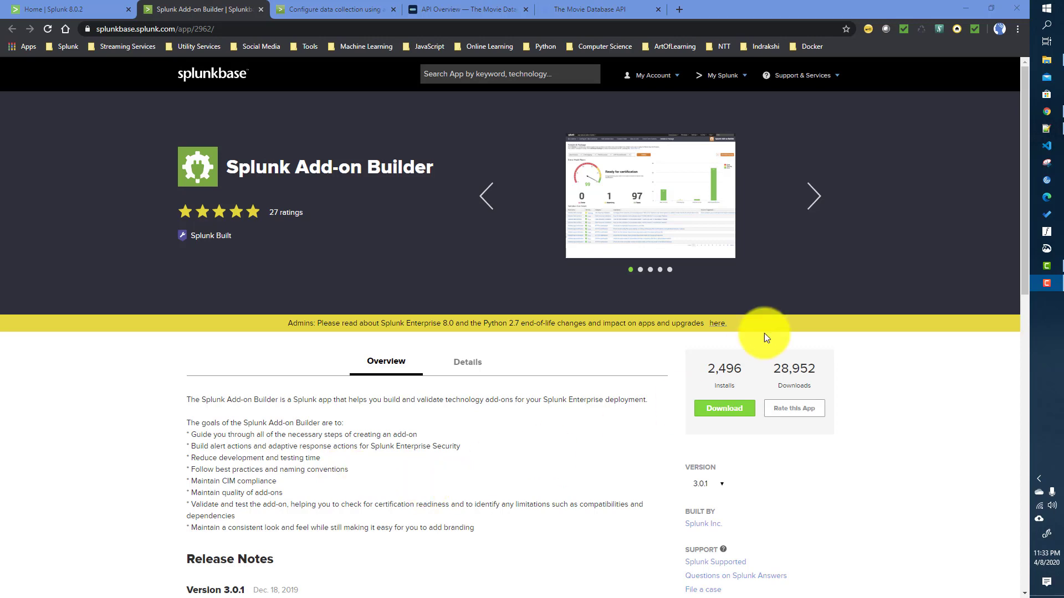
- Switch to Notepad++ to review the tmdb_upcoming.py script from its first line, and return to the browser
left_click(1046, 128)
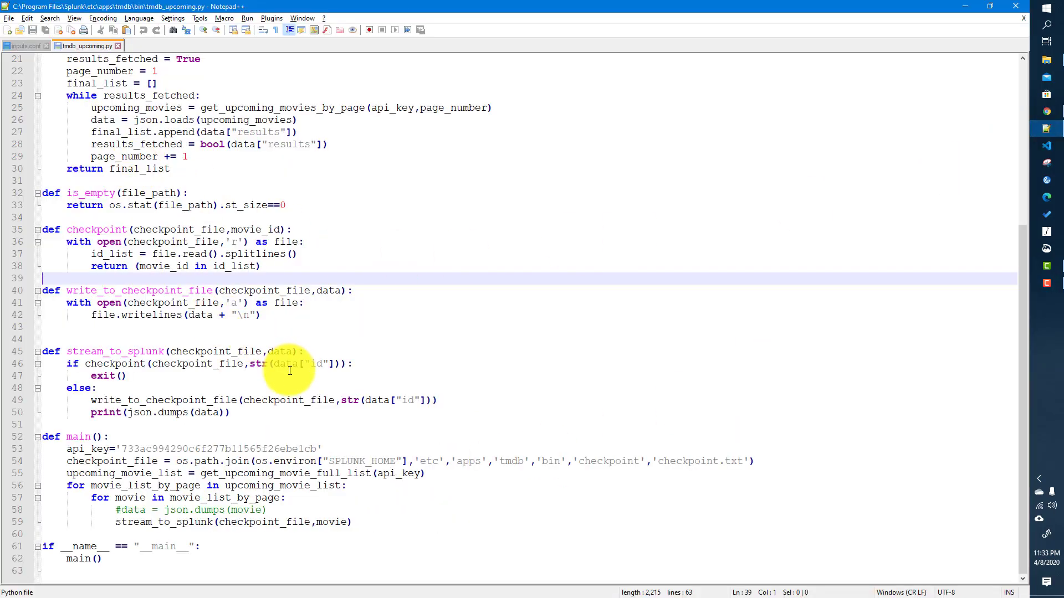
scroll(272, 327, "up", 7)
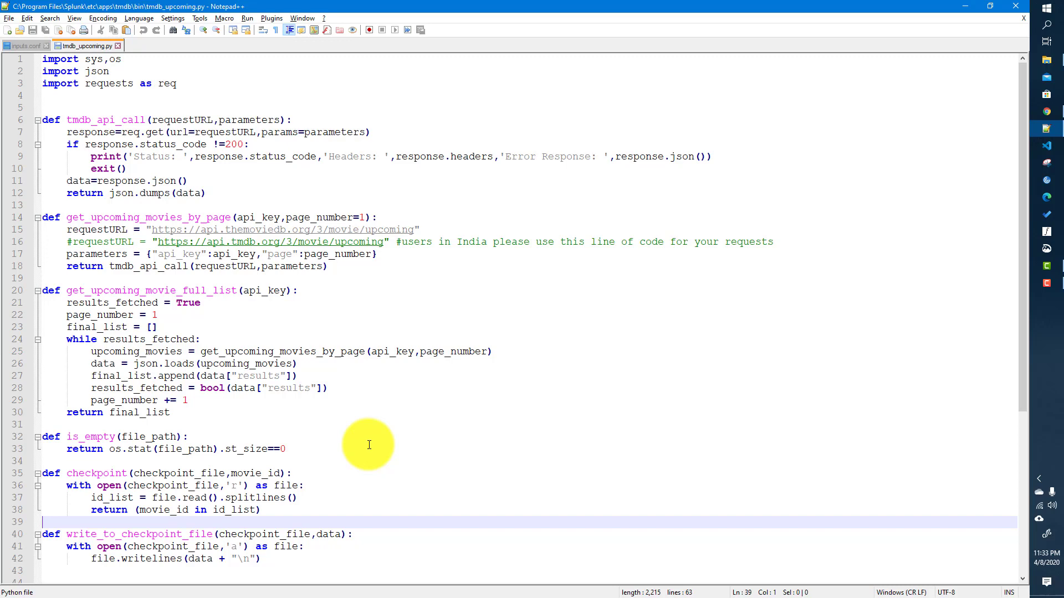
left_click(1044, 114)
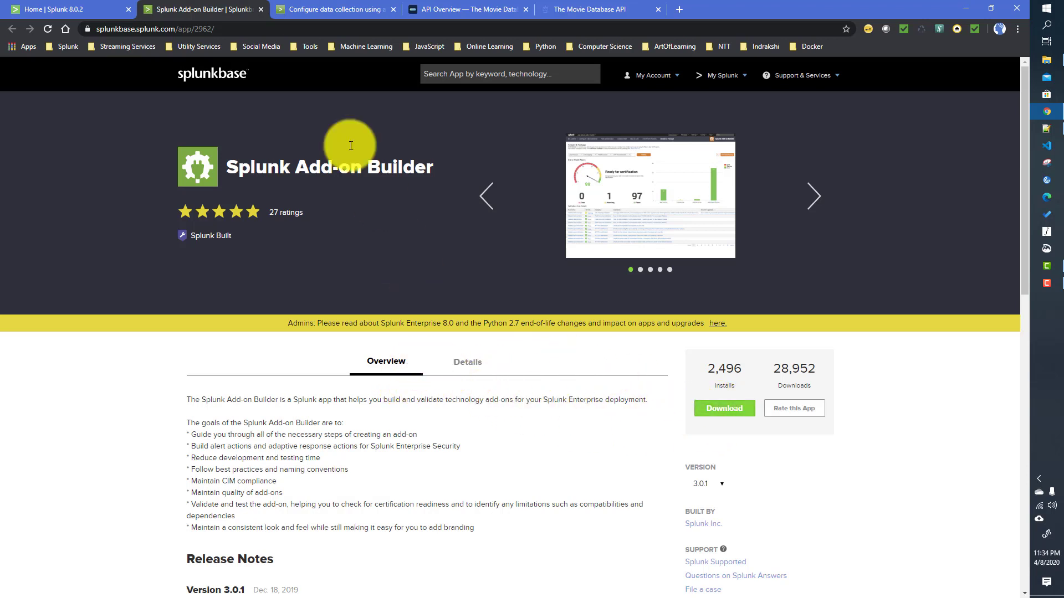
- Upload splunk-add-on-builder_301.tgz from the Downloads folder as a new app in the local Splunk Enterprise
left_click(92, 13)
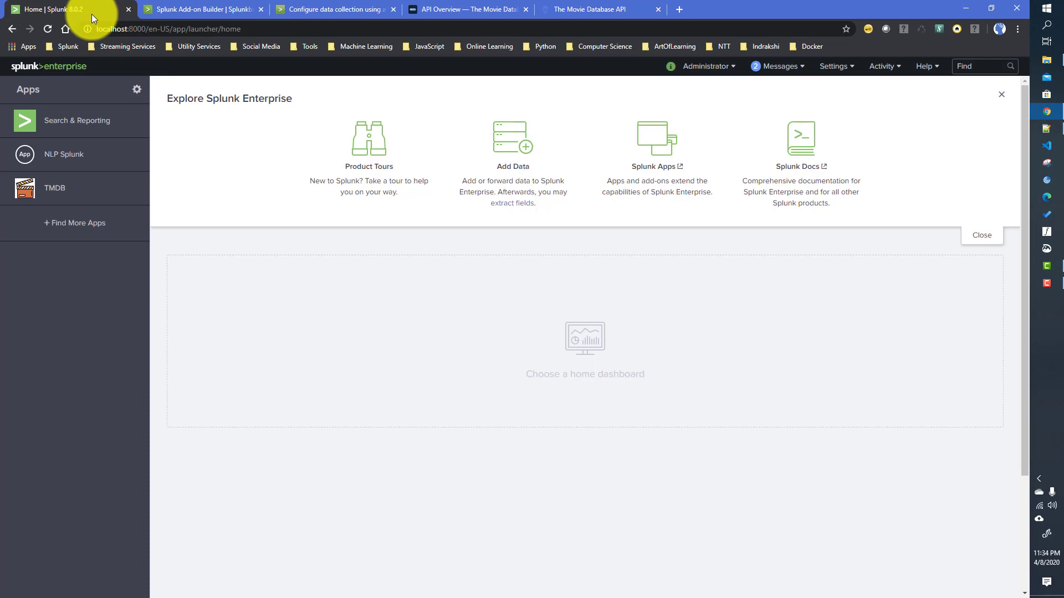
left_click(136, 89)
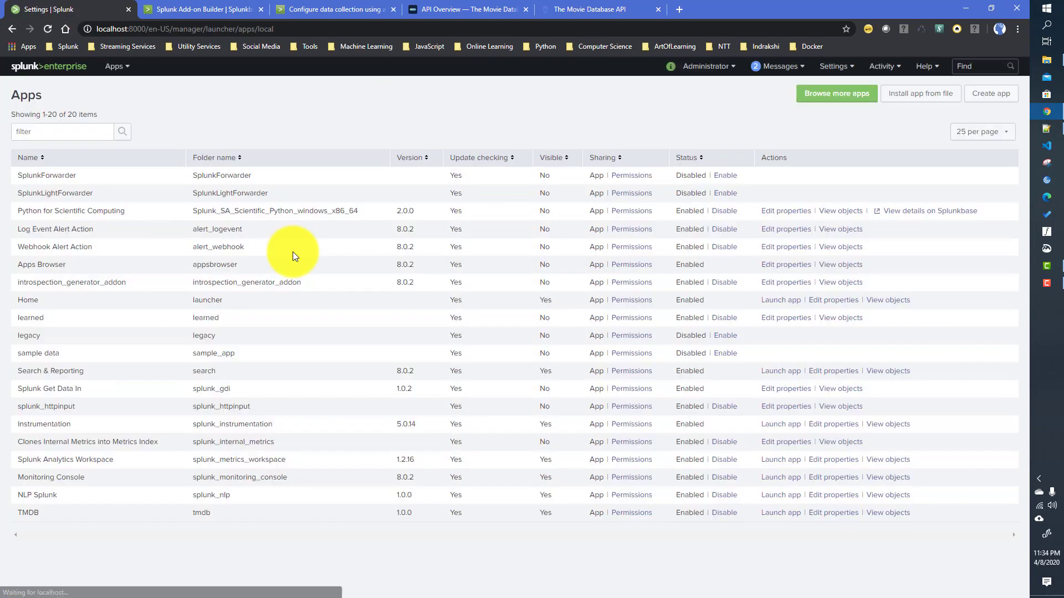
left_click(917, 95)
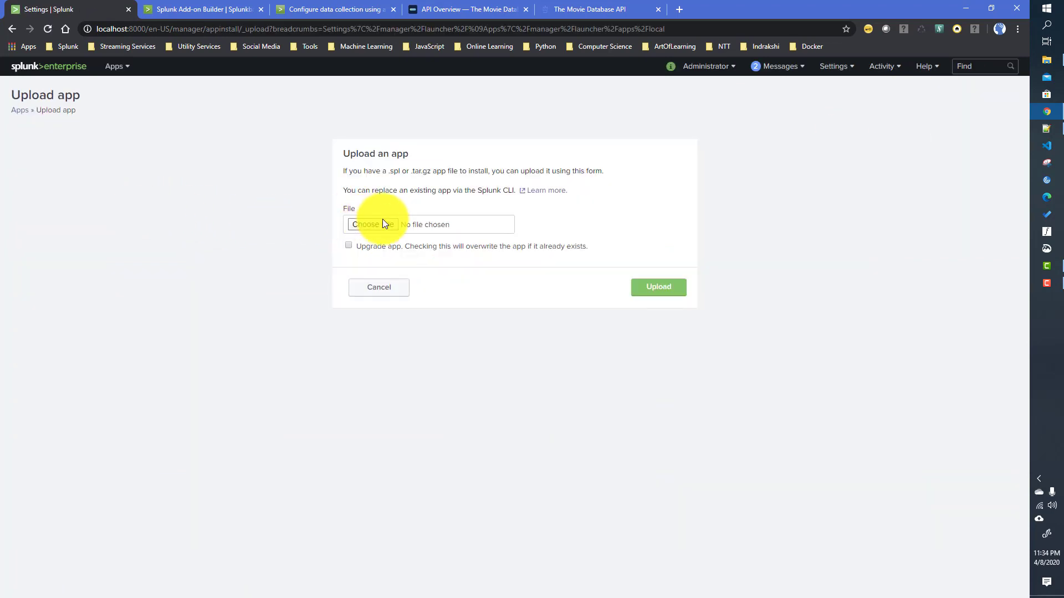
left_click(374, 226)
left_click(148, 97)
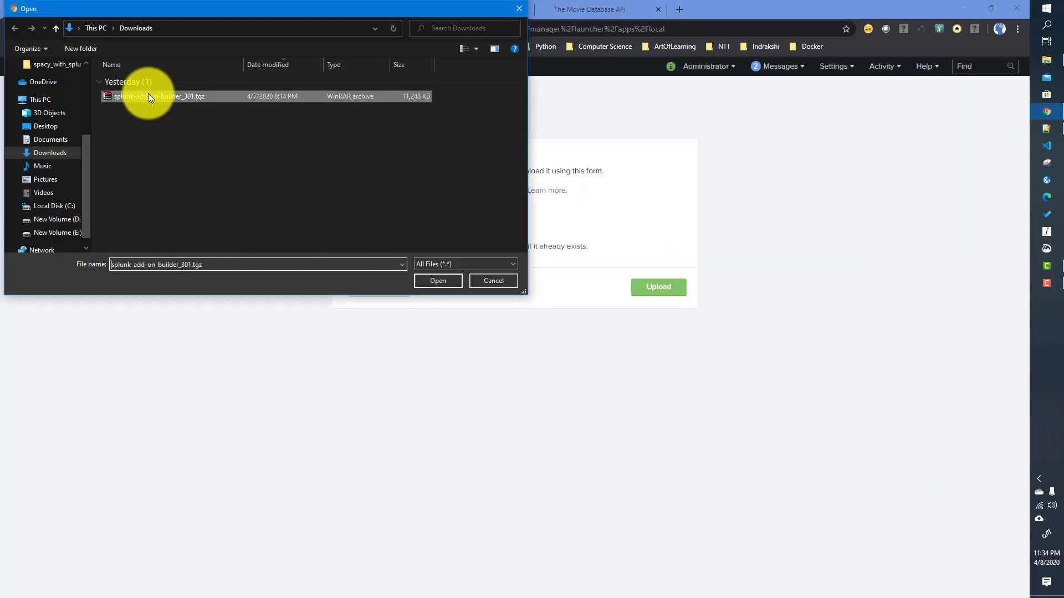
left_click(448, 280)
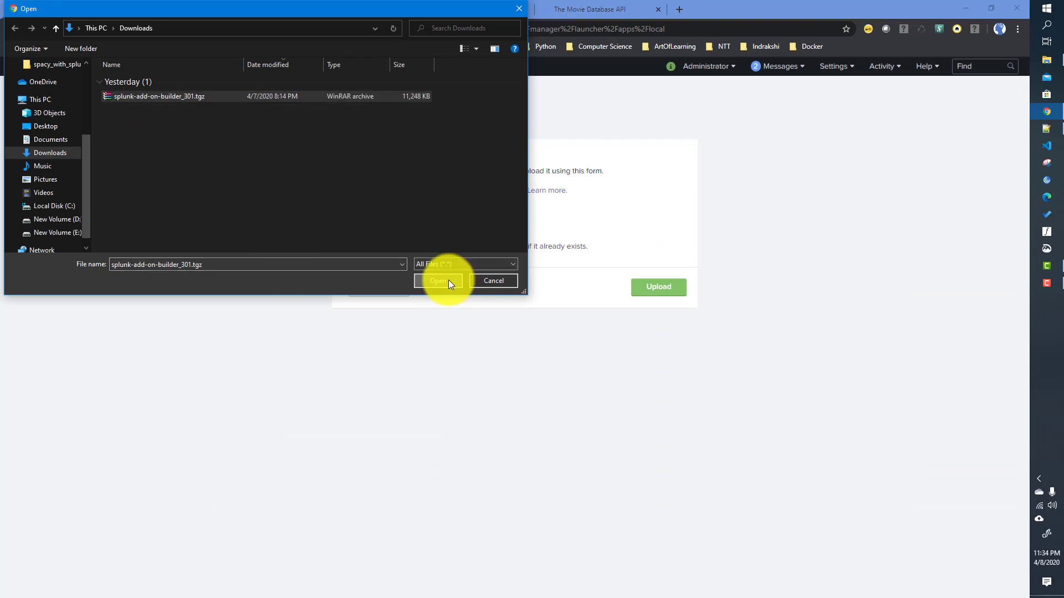
left_click(659, 288)
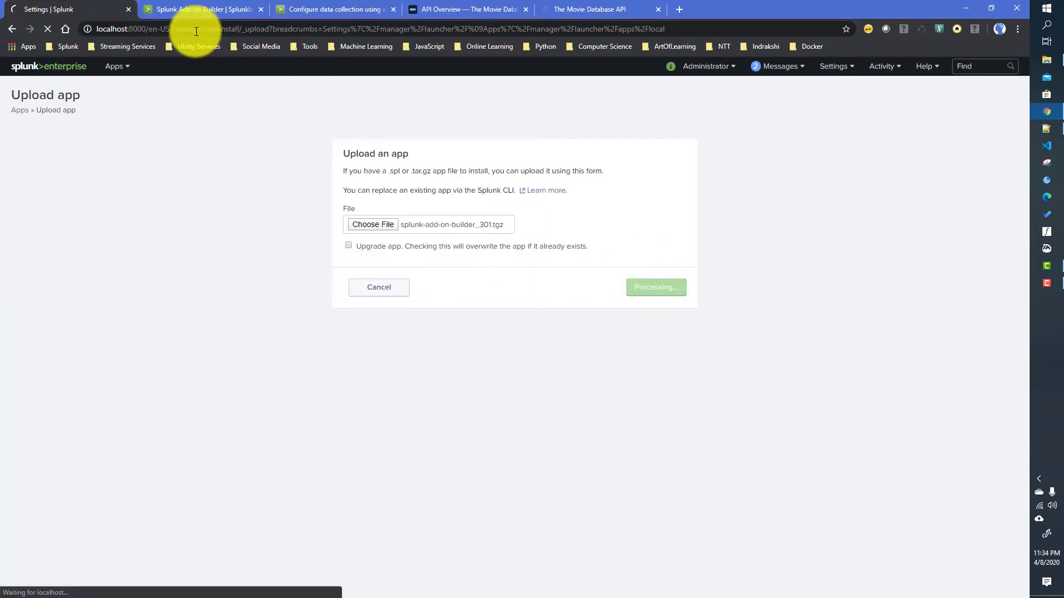
- Check the available versions and compatibility details of Splunk Add-on Builder on its Splunkbase page
left_click(184, 9)
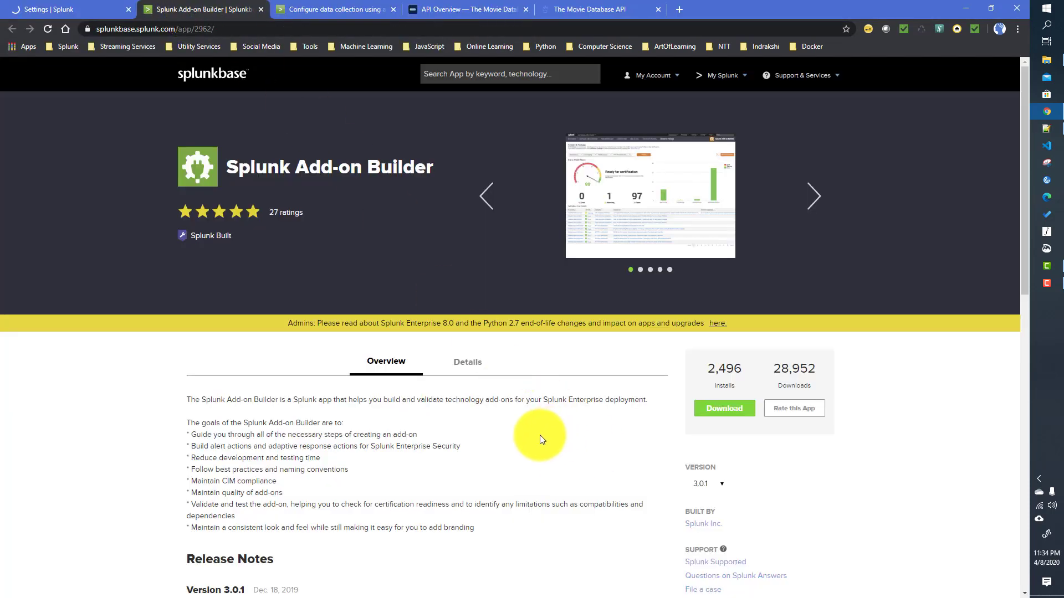
scroll(541, 439, "down", 3)
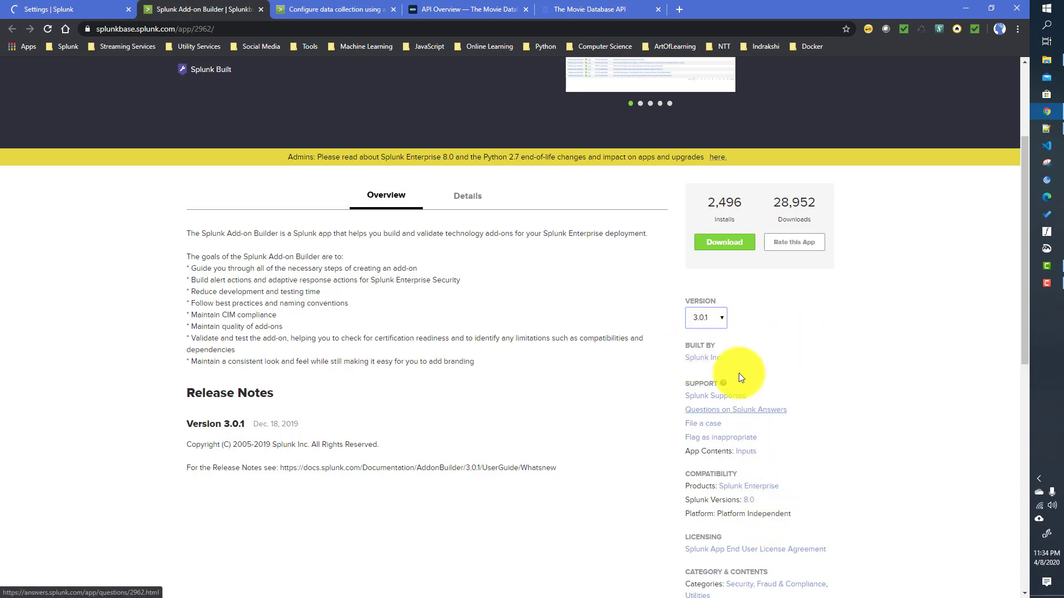
left_click(717, 320)
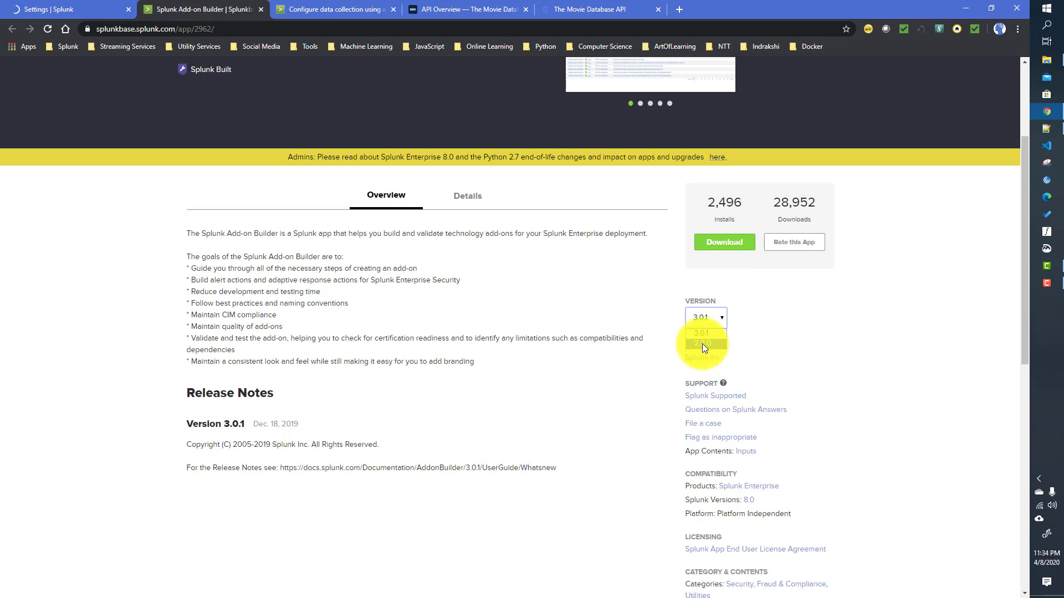
left_click(783, 330)
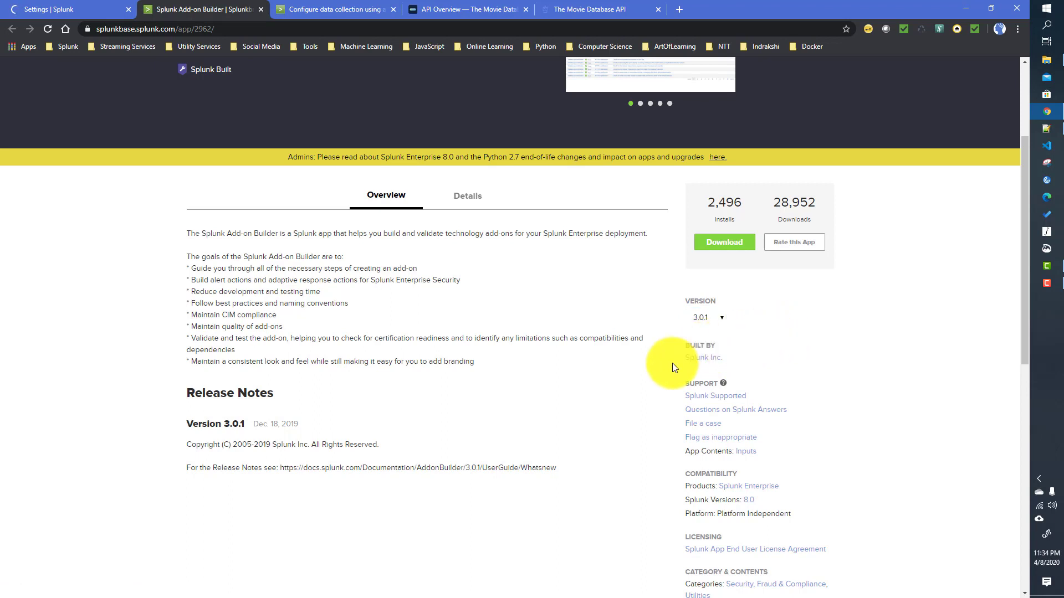
- Restart Splunk Enterprise to complete the app installation and sign back in with the saved credentials
left_click(72, 7)
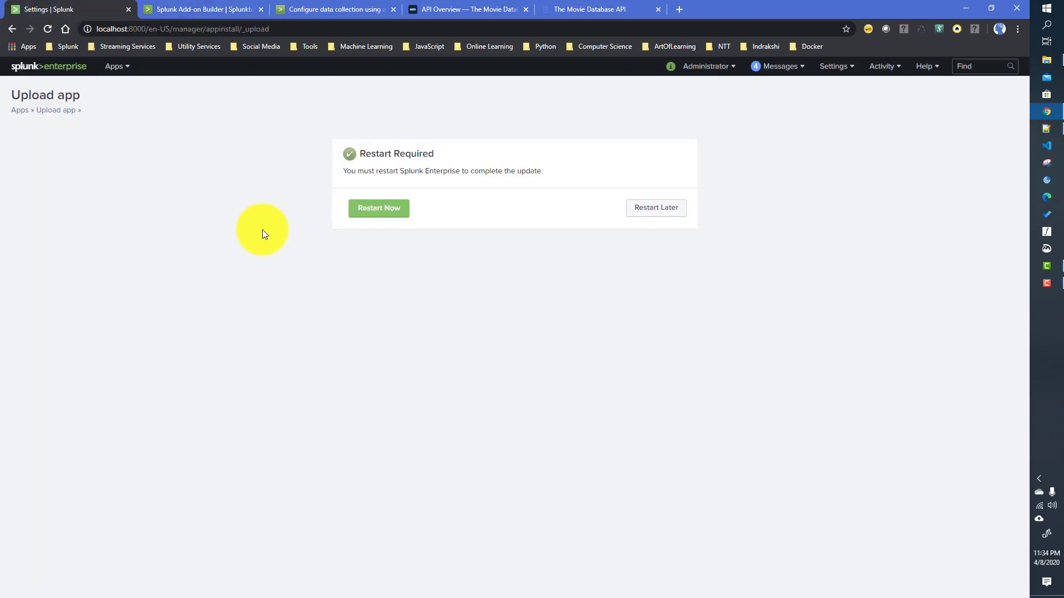
left_click(377, 220)
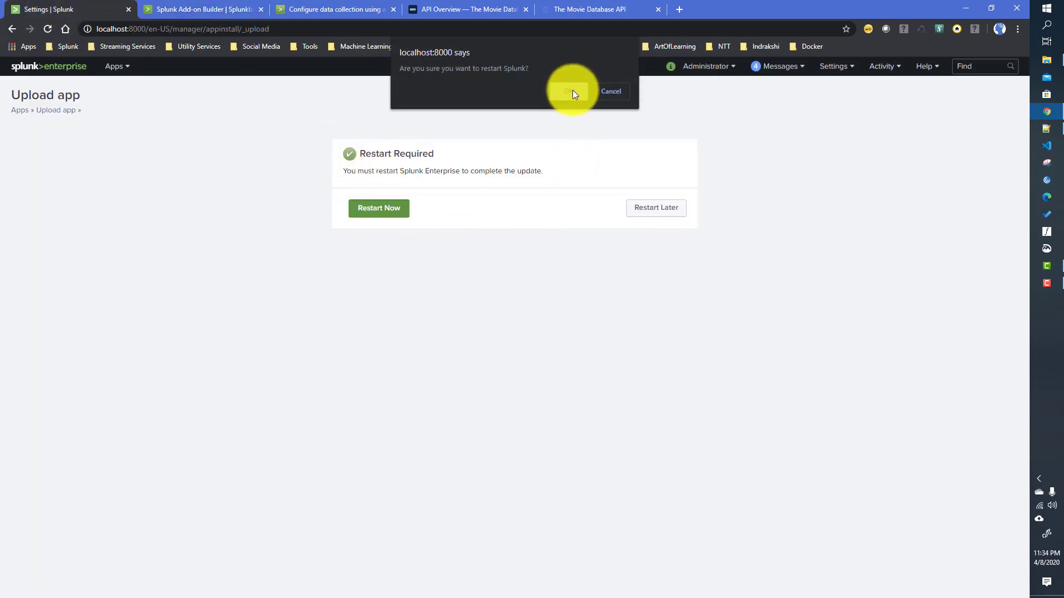
left_click(573, 90)
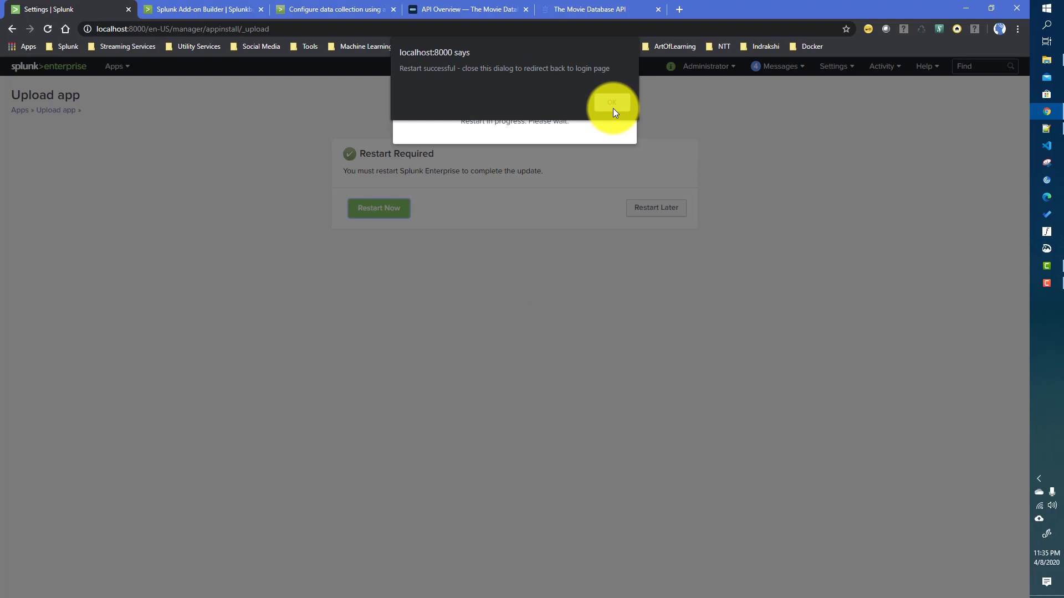
left_click(612, 104)
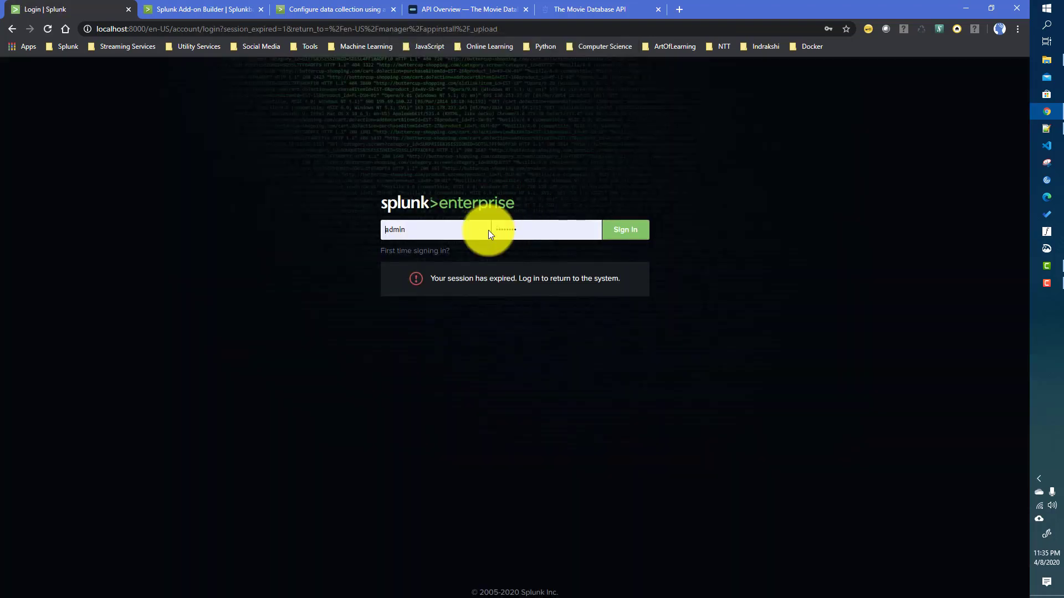
left_click(613, 238)
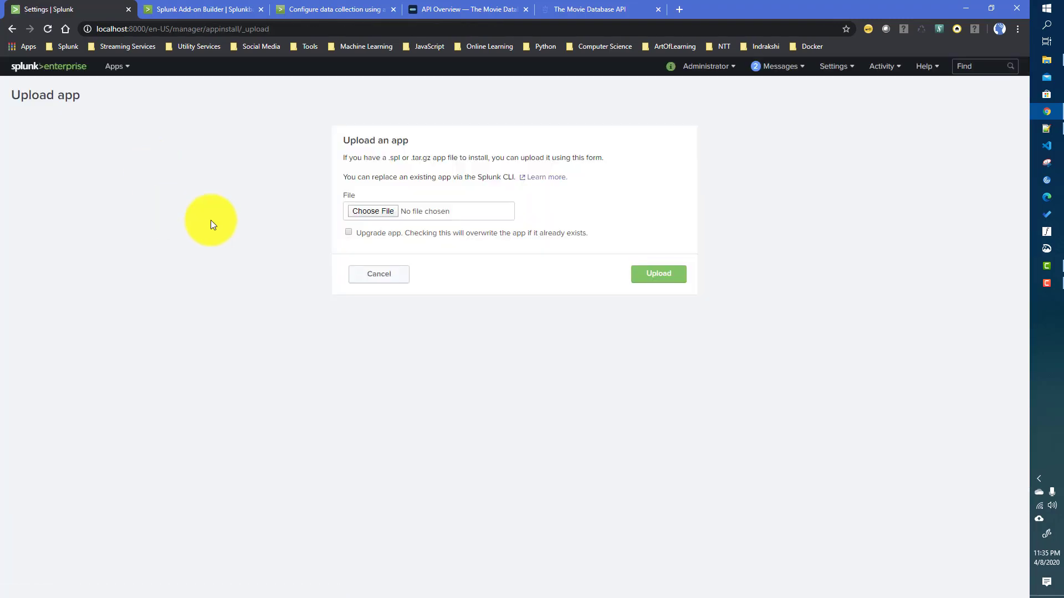
- Open Splunk Add-on Builder from the Splunk home page and decline the anonymized usage data collection
left_click(50, 69)
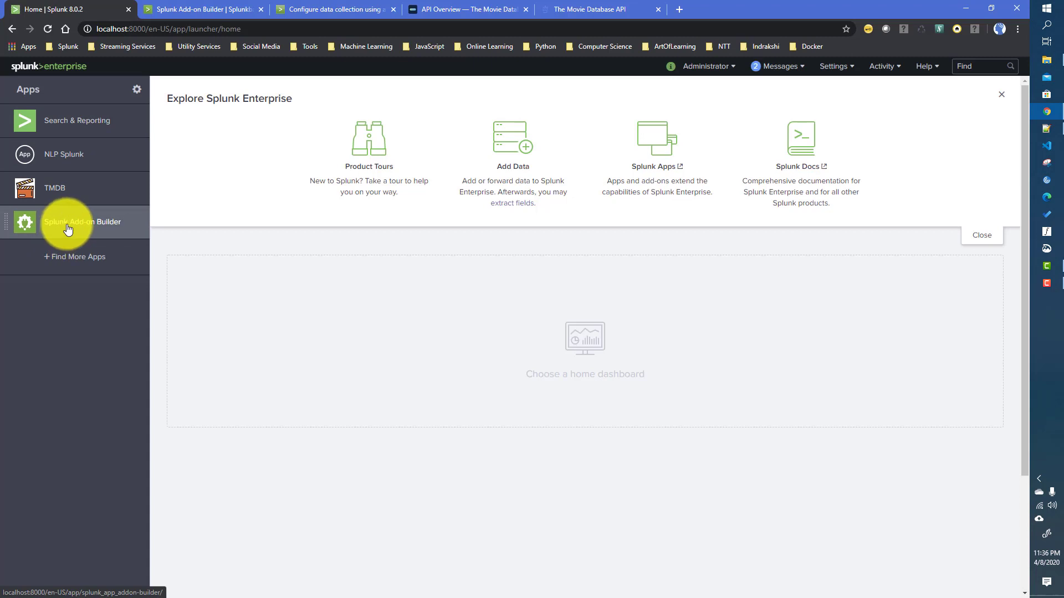
left_click(68, 227)
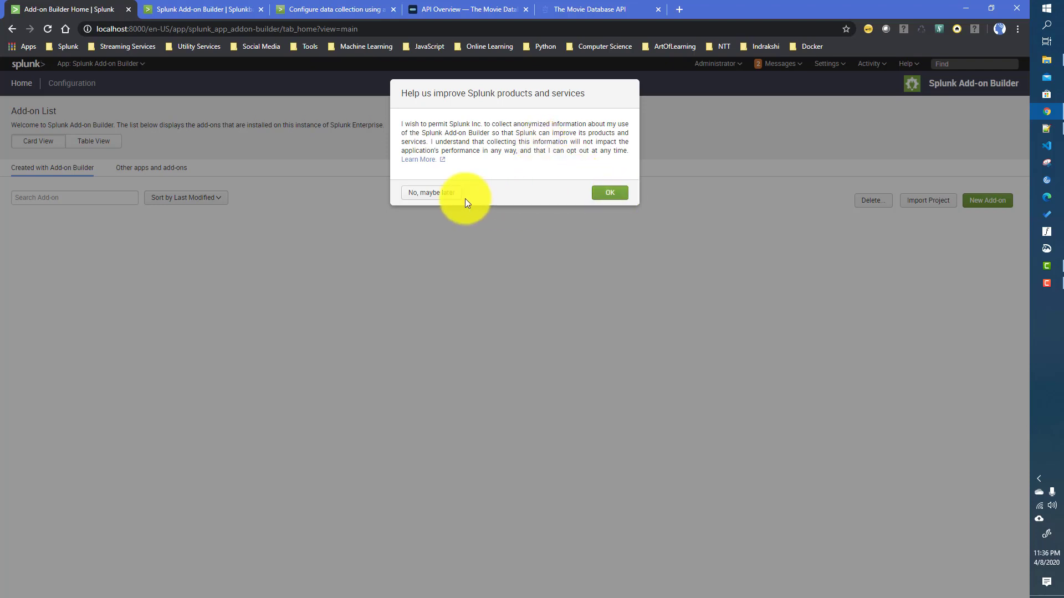
left_click(442, 195)
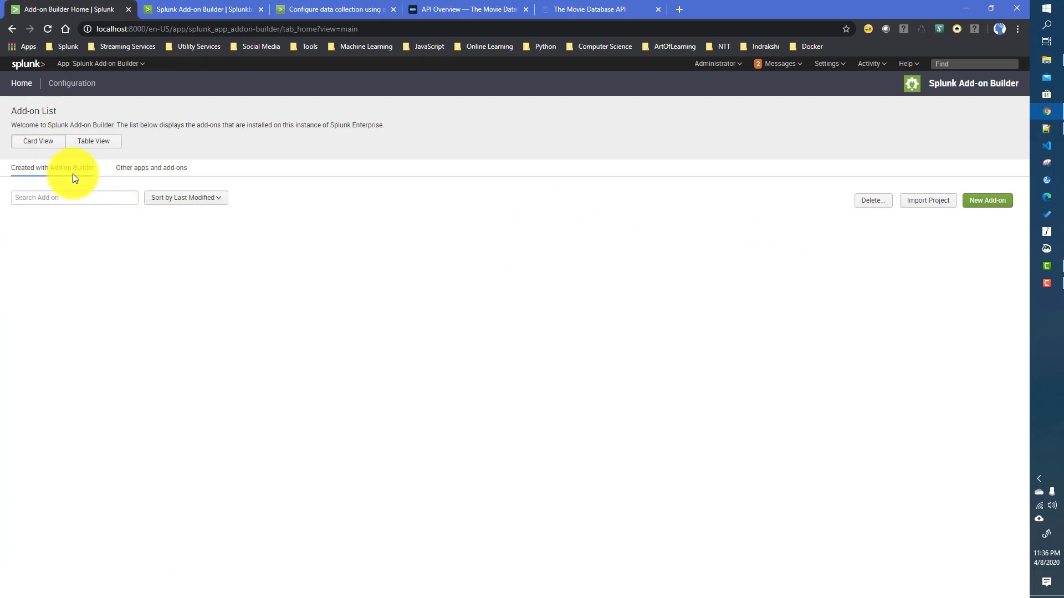
- Examine the add-on list in table and card views, including the other installed apps and add-ons
left_click(92, 143)
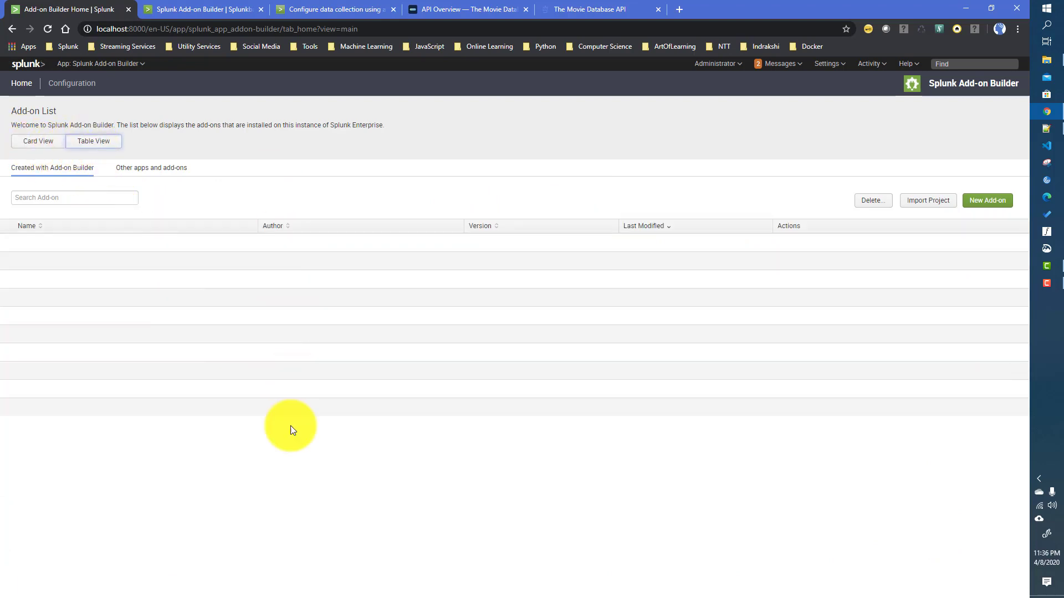
left_click(46, 142)
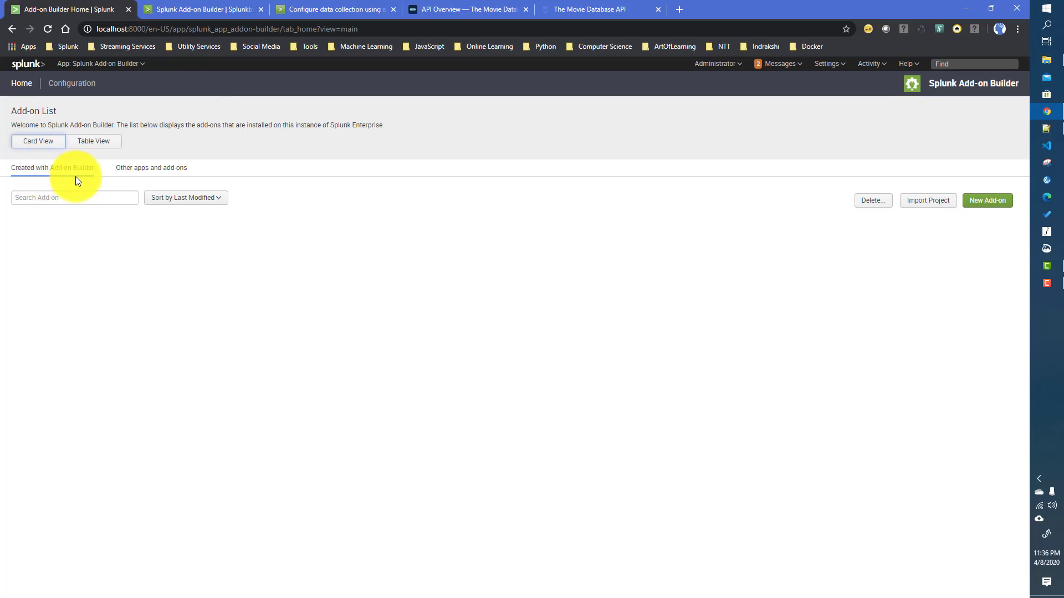
left_click(150, 176)
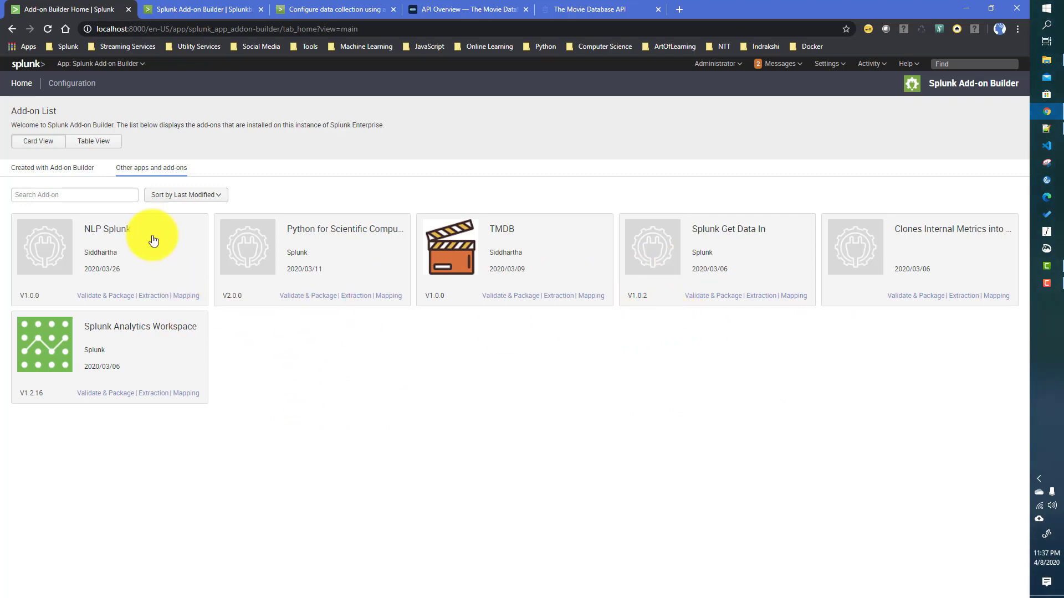
left_click(61, 169)
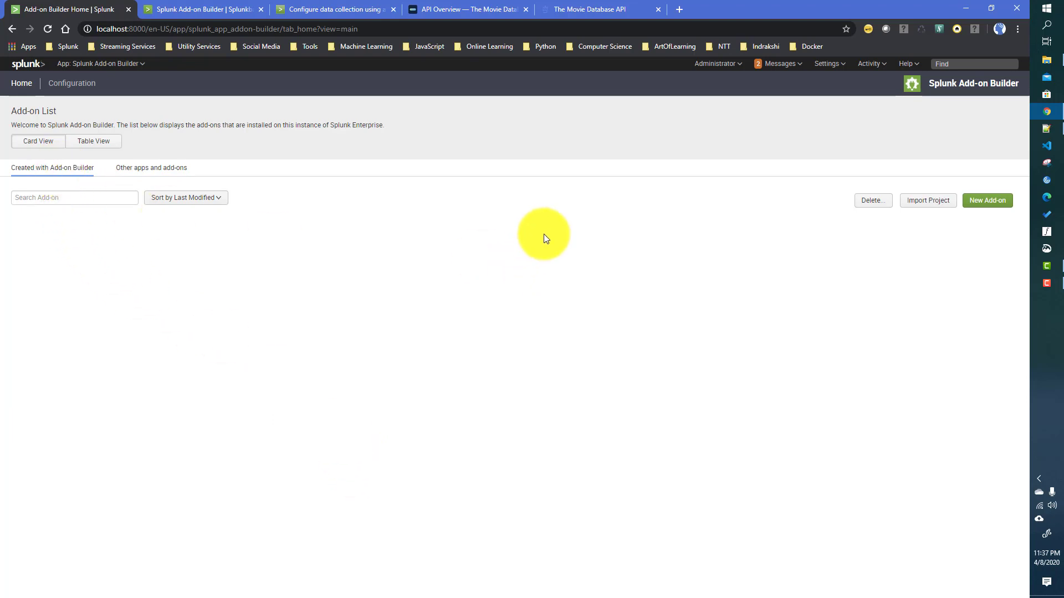
- Start a new add-on named TA-TMDB and check its generated folder name
left_click(990, 203)
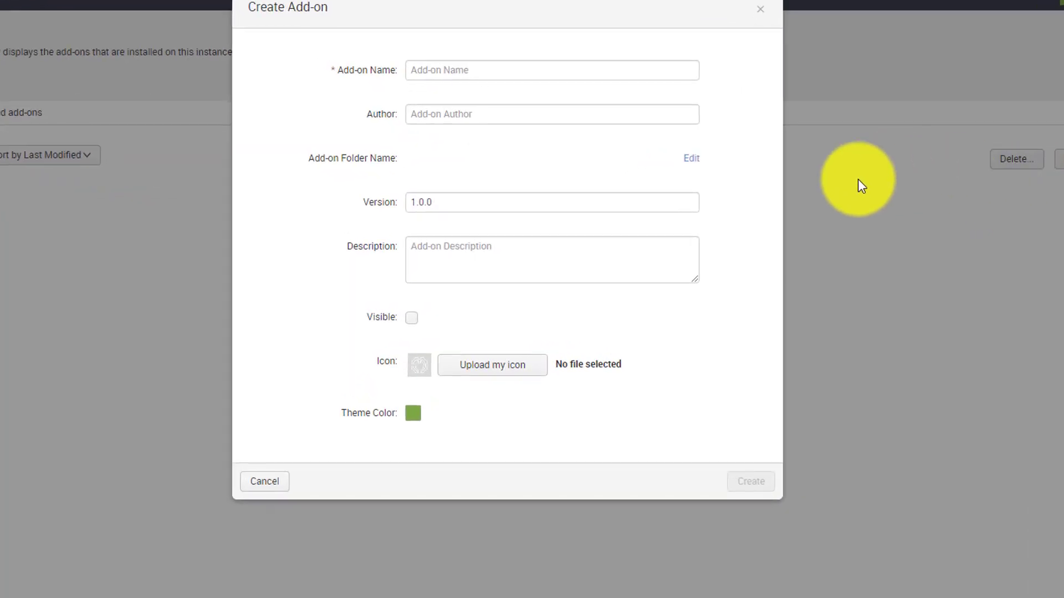
left_click(451, 67)
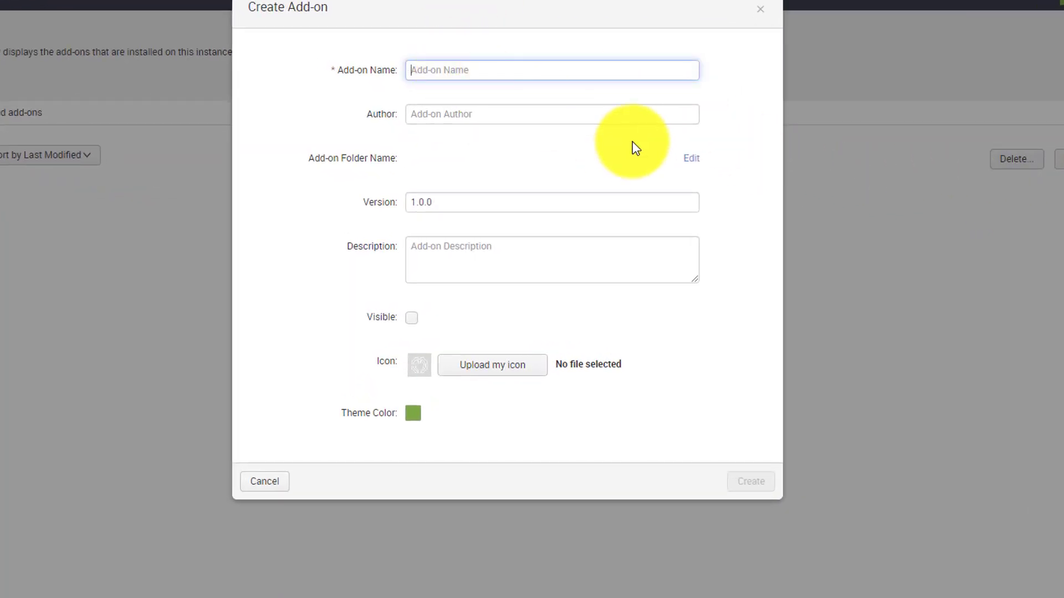
type("TA")
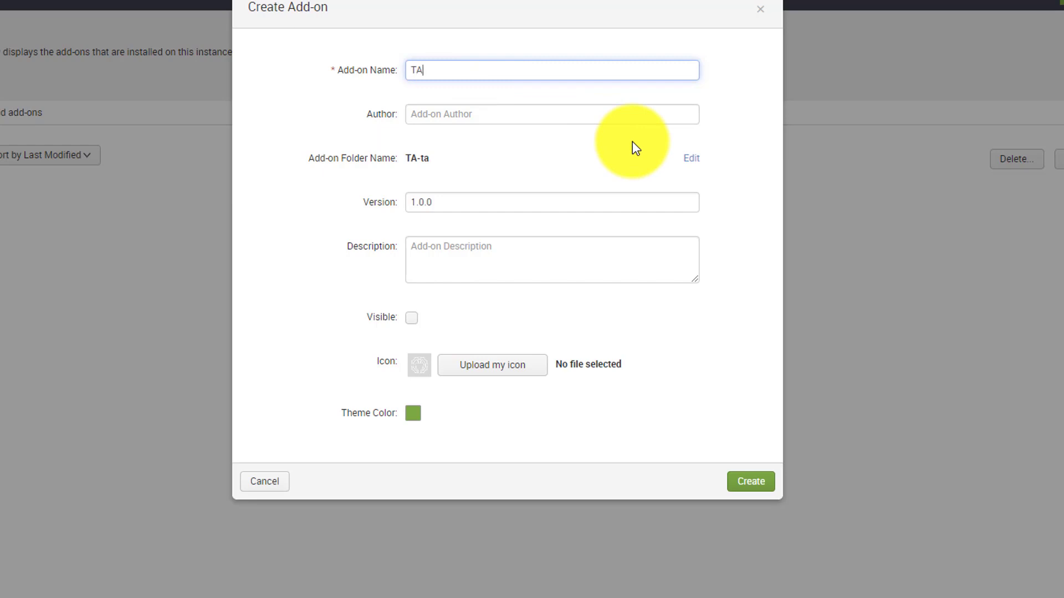
type("-TMDB")
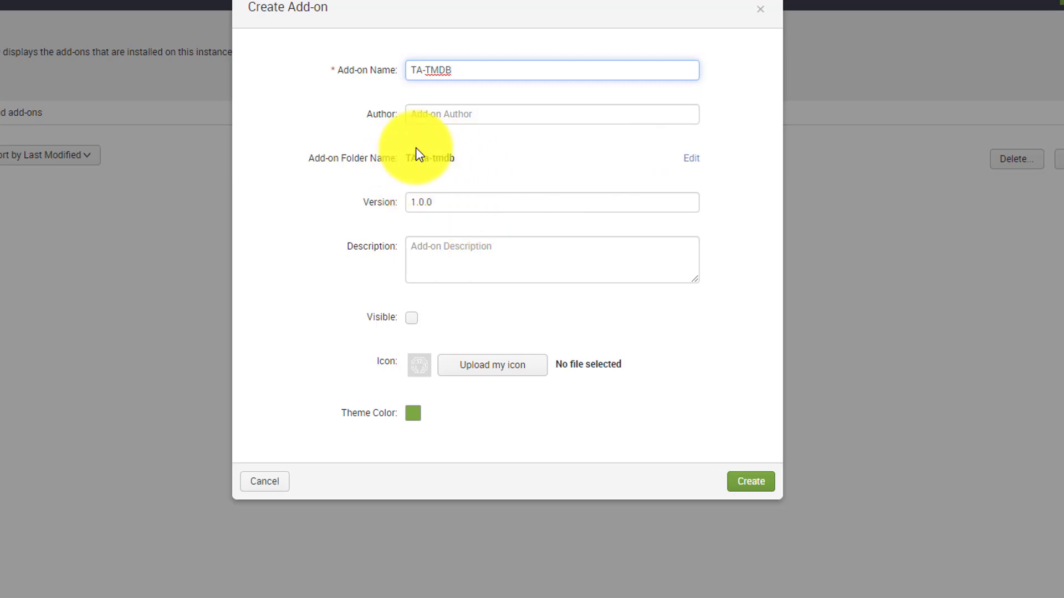
left_click_drag(407, 160, 456, 159)
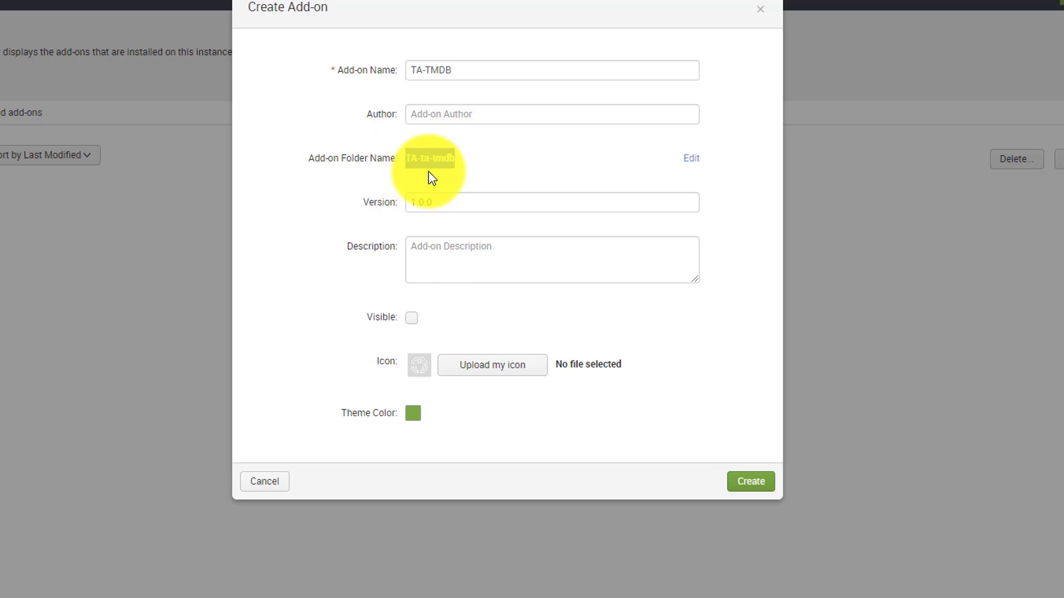
- Enter the author's name, set the add-on description to "desc" and make the add-on visible
left_click(439, 115)
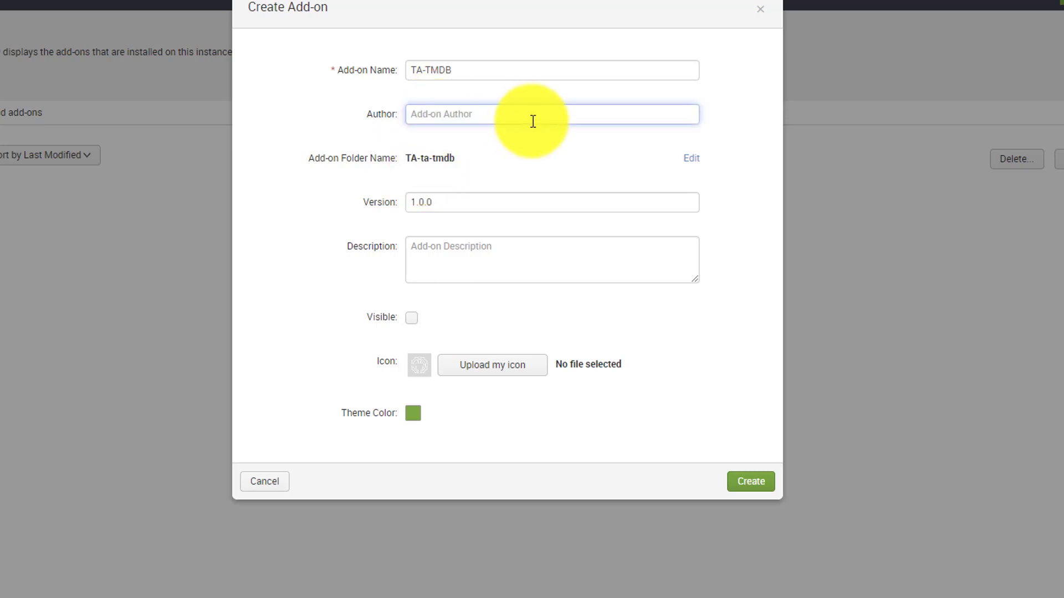
type("Sid")
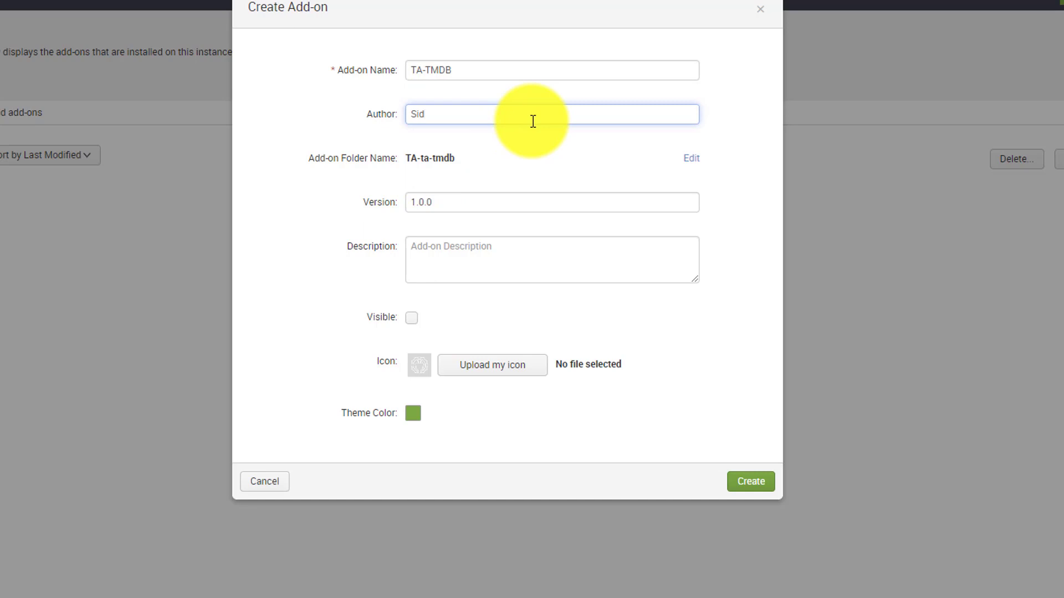
left_click(489, 245)
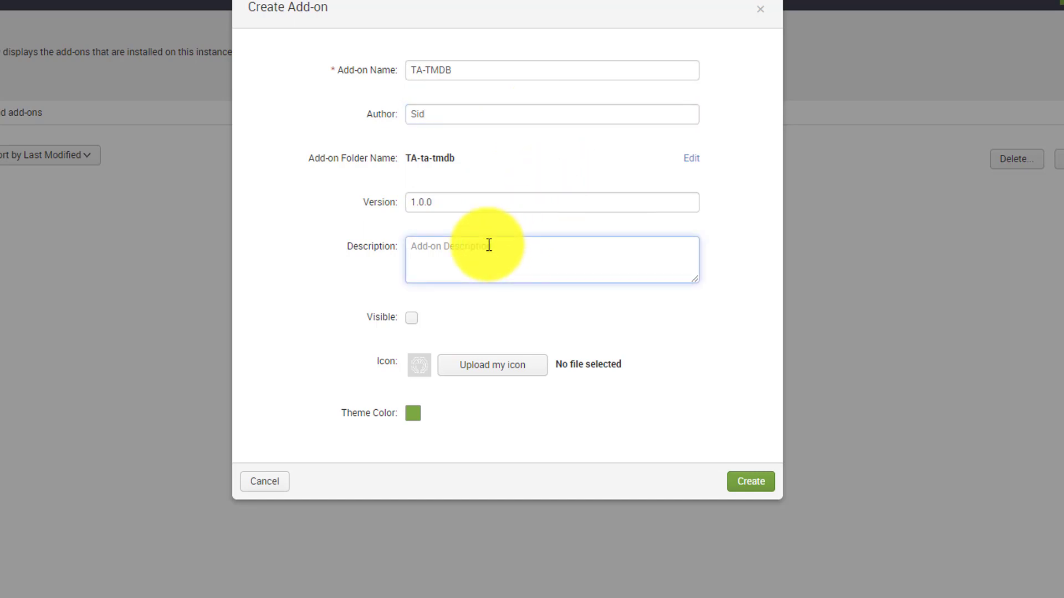
type("desc")
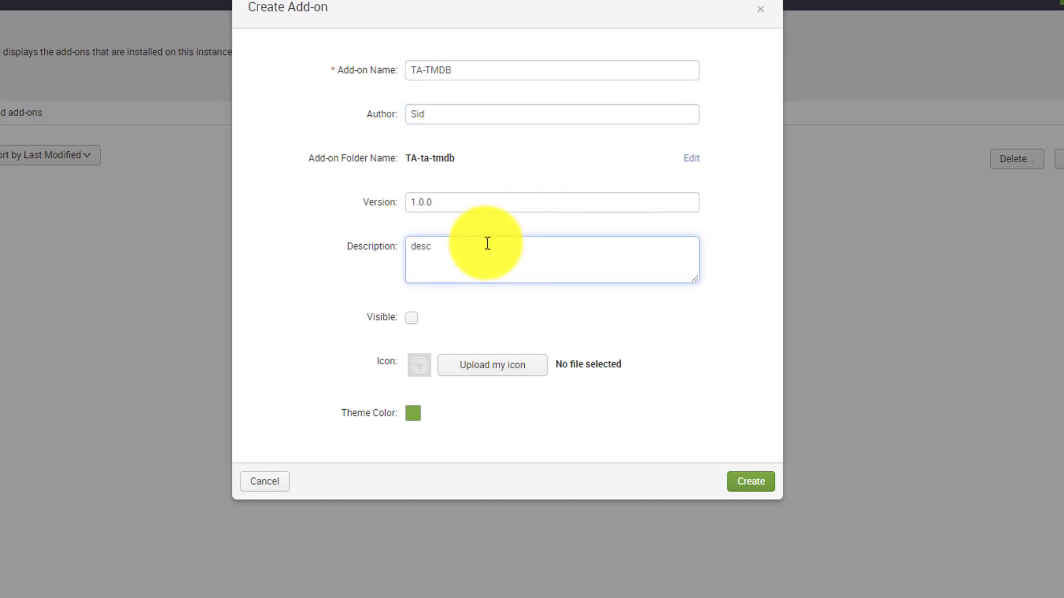
left_click(412, 322)
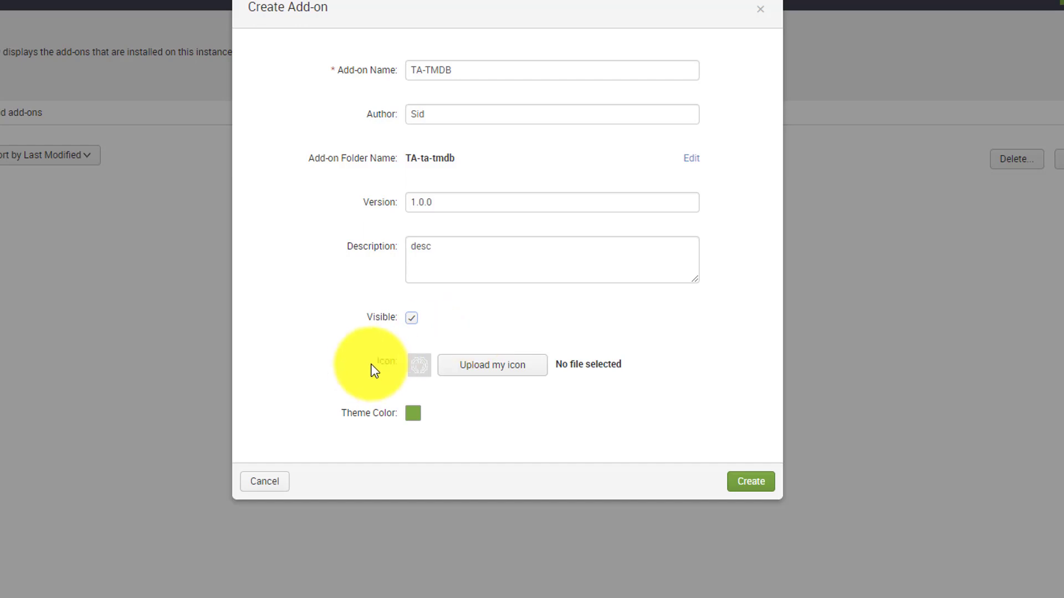
- Upload appIcon_2x.png from Splunk's etc/apps/tmdb/static folder as the add-on's icon
left_click(463, 376)
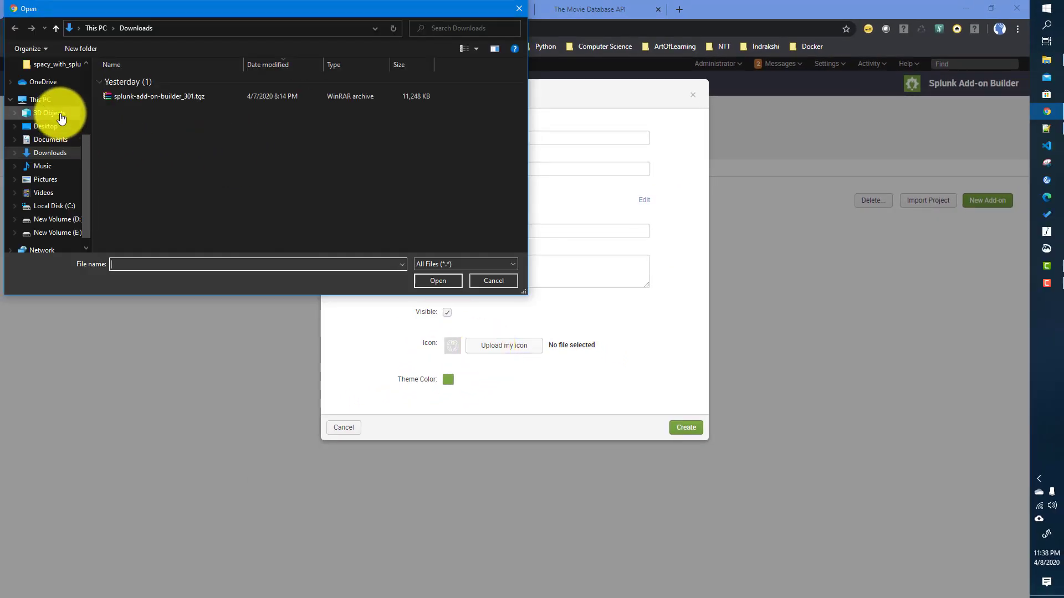
scroll(61, 103, "up", 3)
left_click(50, 87)
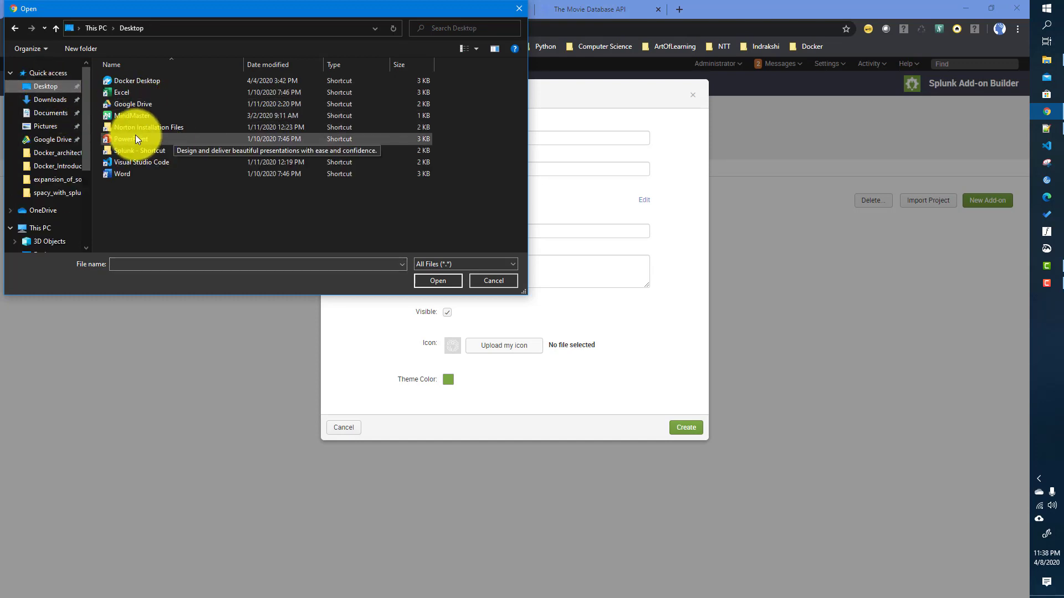
double_click(124, 151)
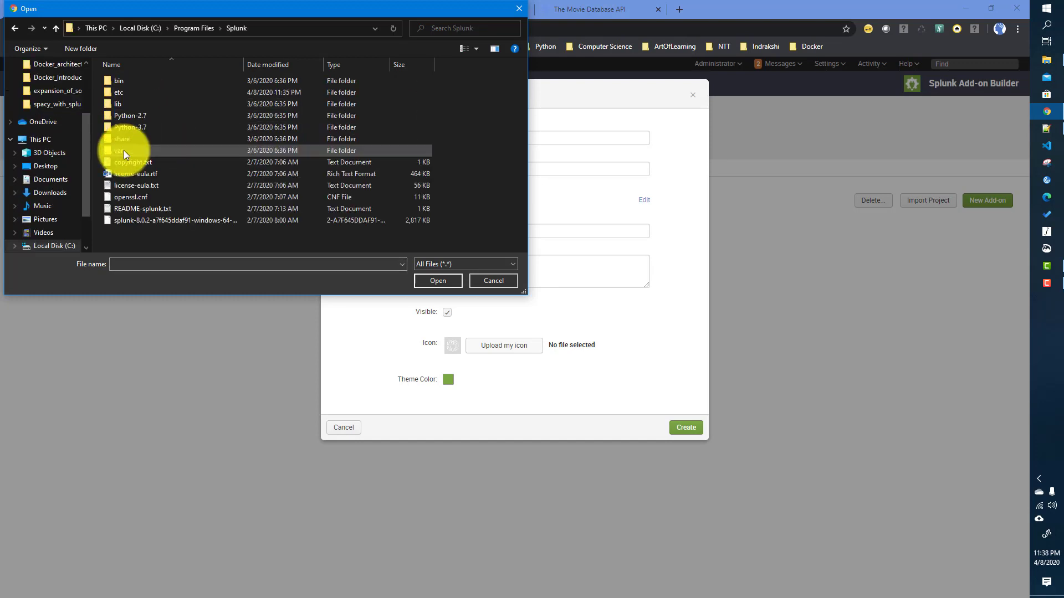
double_click(122, 96)
double_click(122, 93)
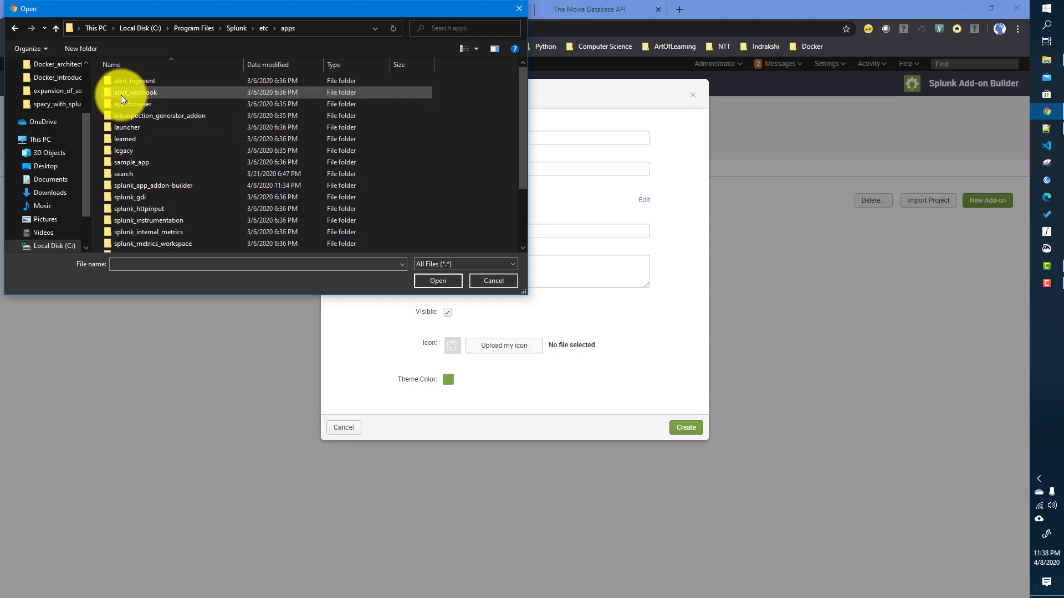
scroll(146, 244, "down", 3)
double_click(131, 235)
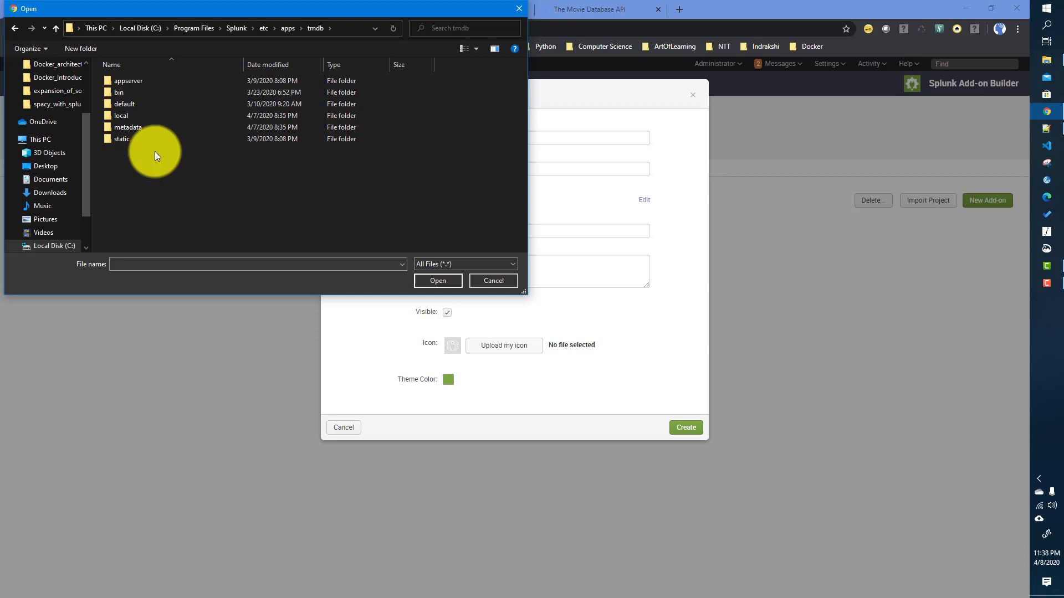
double_click(123, 138)
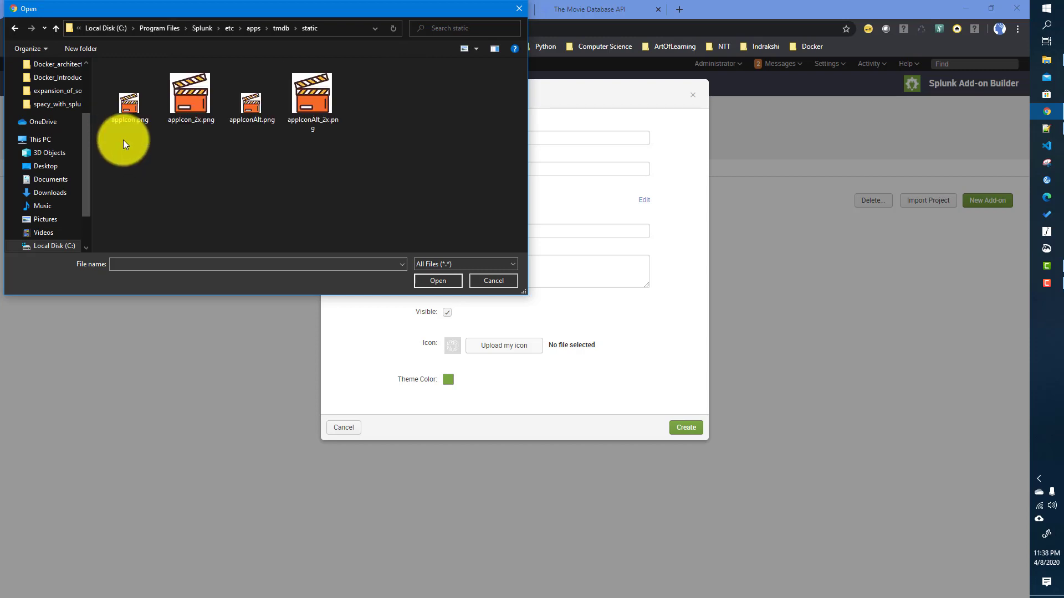
left_click(192, 101)
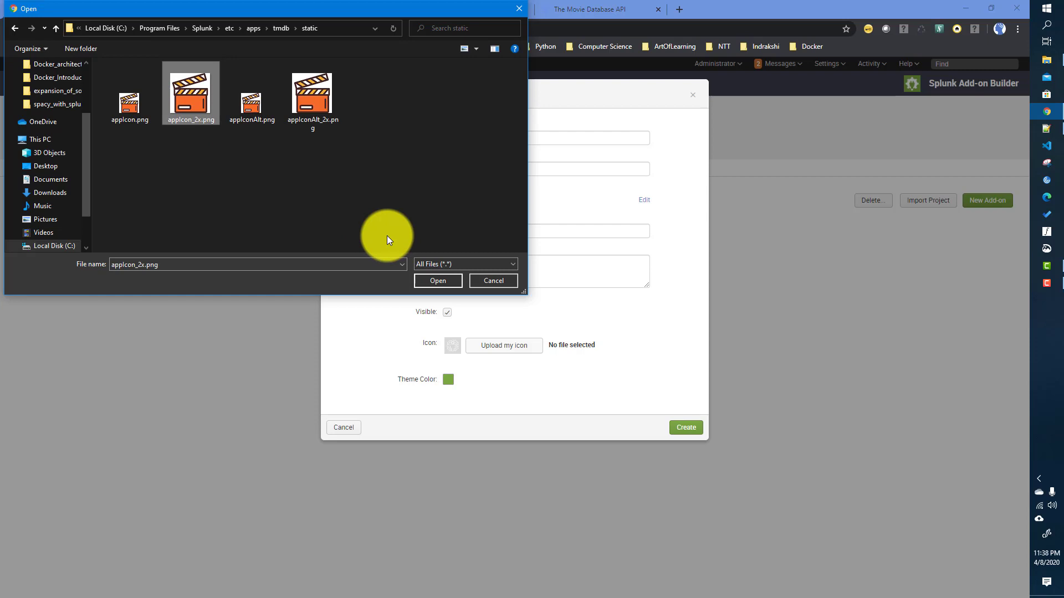
left_click(439, 285)
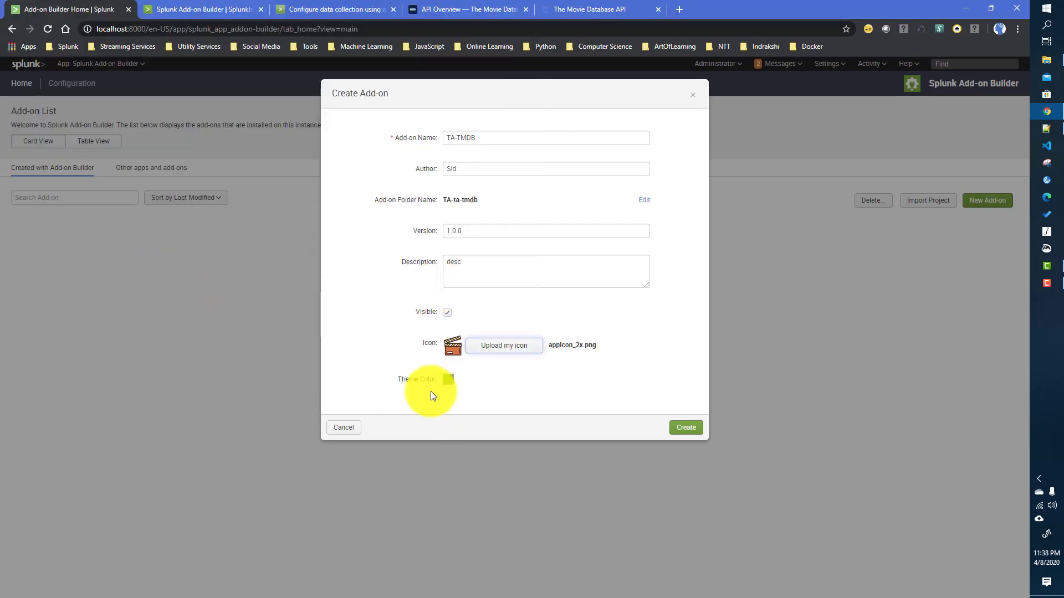
- Set the add-on's theme color to the light brown swatch and create the add-on
left_click(447, 380)
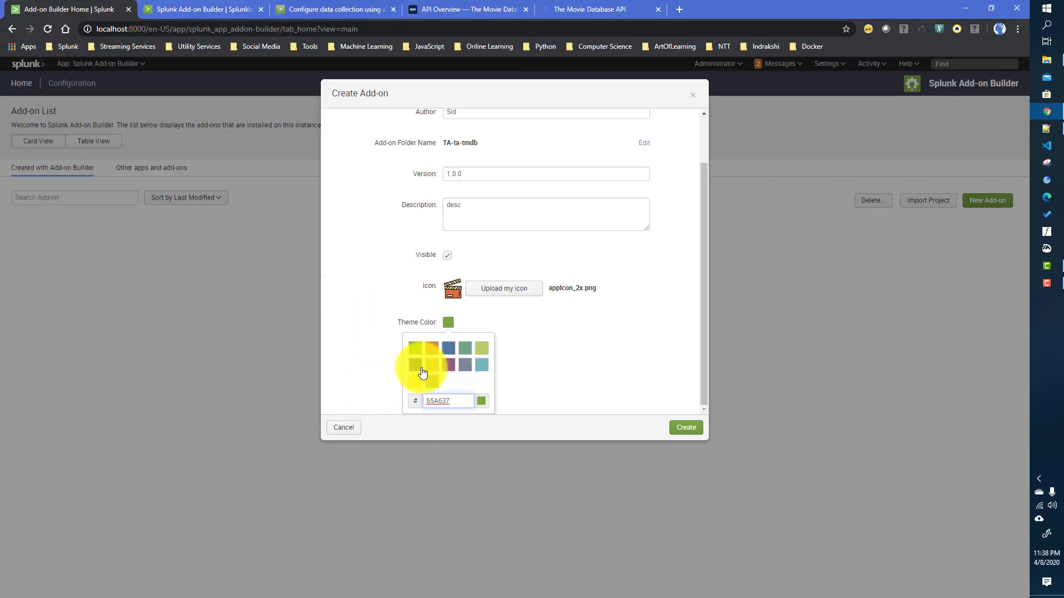
left_click(431, 382)
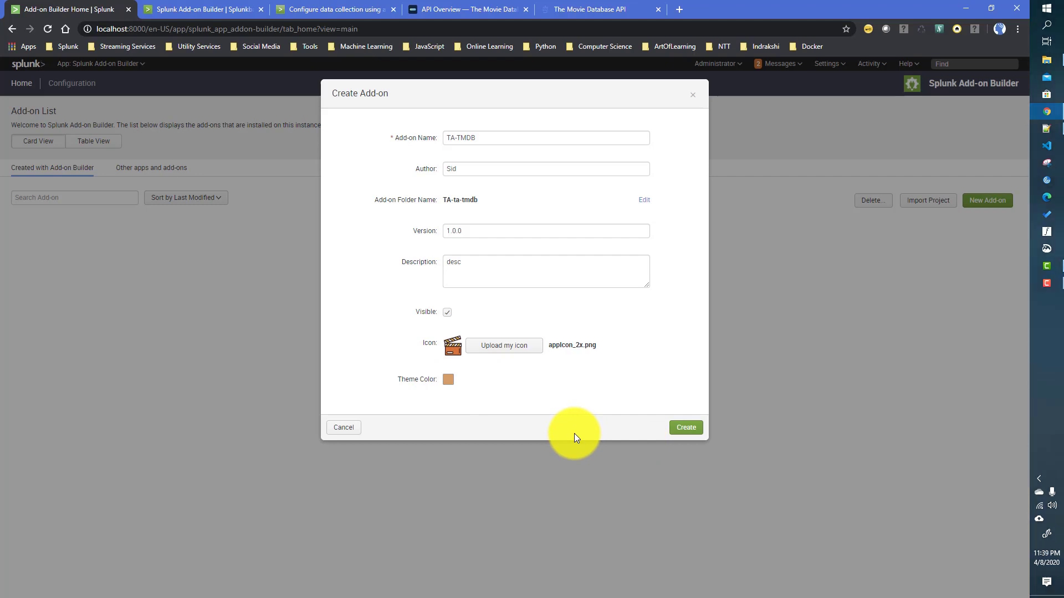
left_click(686, 428)
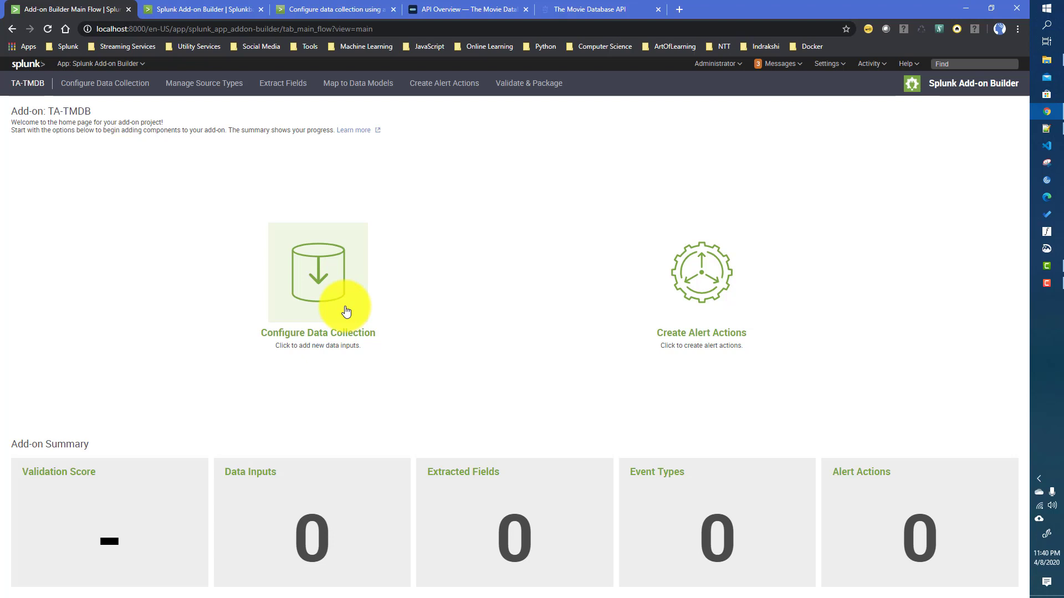
- Examine the /movie/upcoming endpoint in The Movie Database API documentation, including its description, authentication and query string parameters
left_click(579, 9)
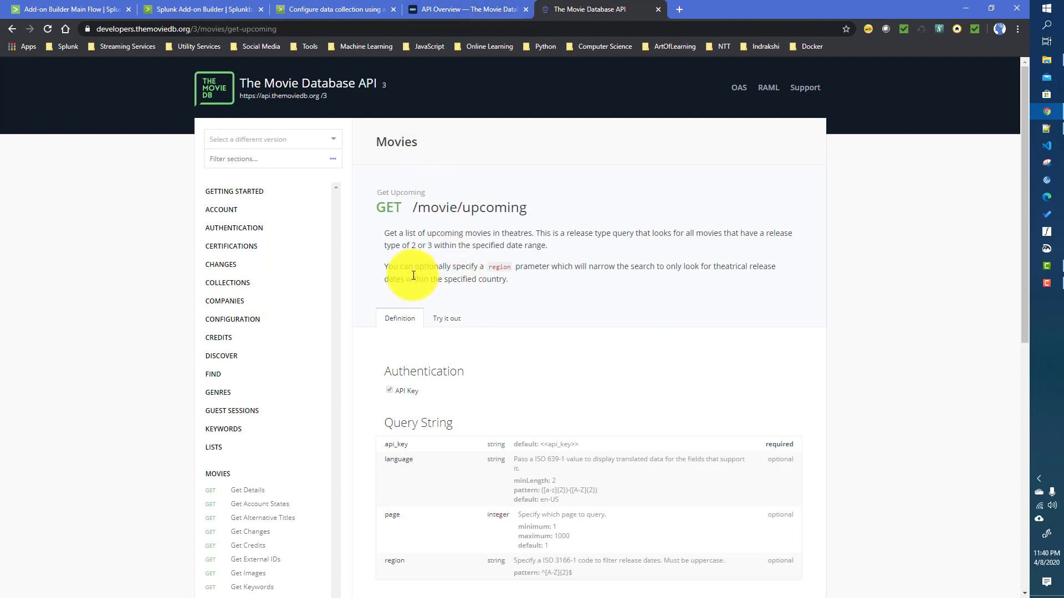
scroll(292, 422, "down", 3)
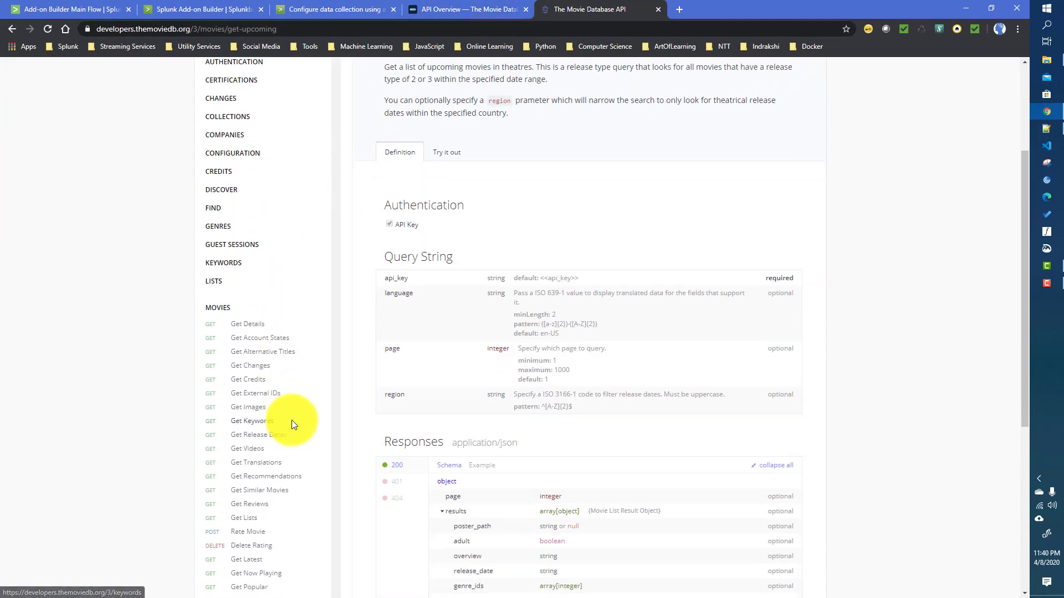
scroll(296, 415, "down", 2)
scroll(296, 415, "down", 1)
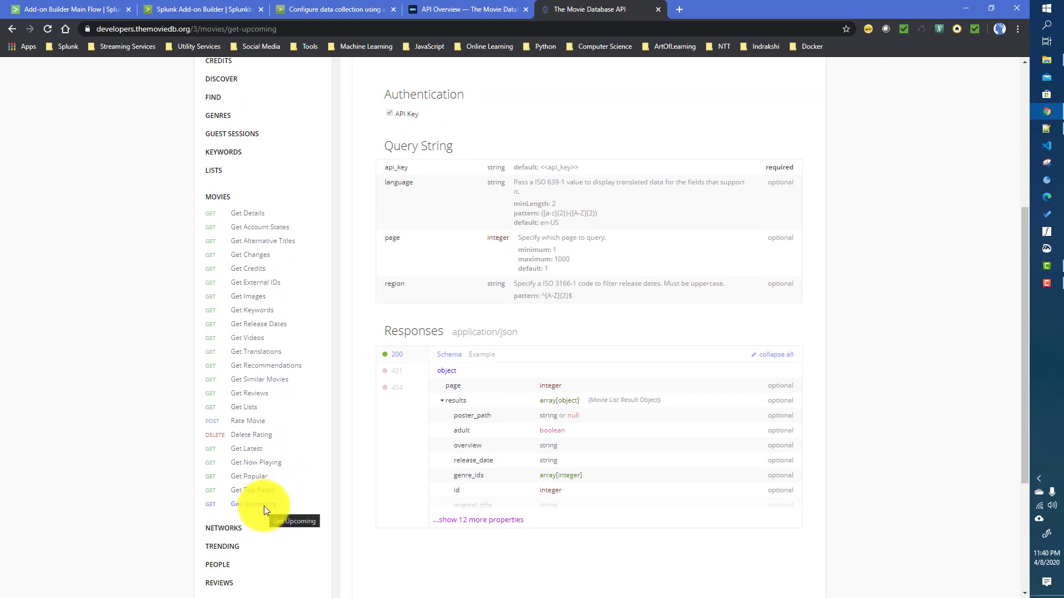
scroll(554, 281, "up", 2)
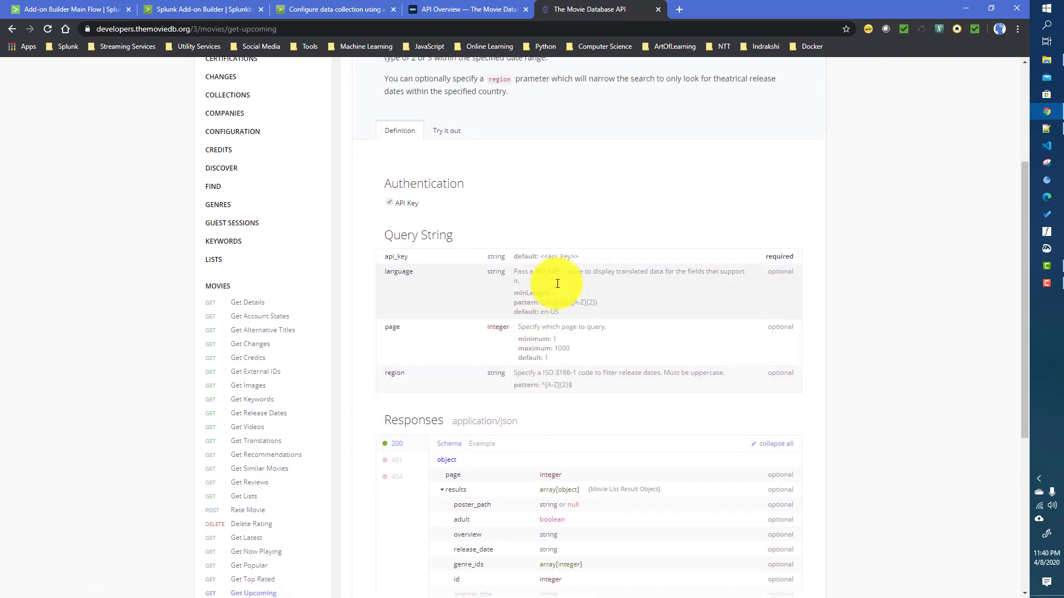
scroll(549, 288, "up", 2)
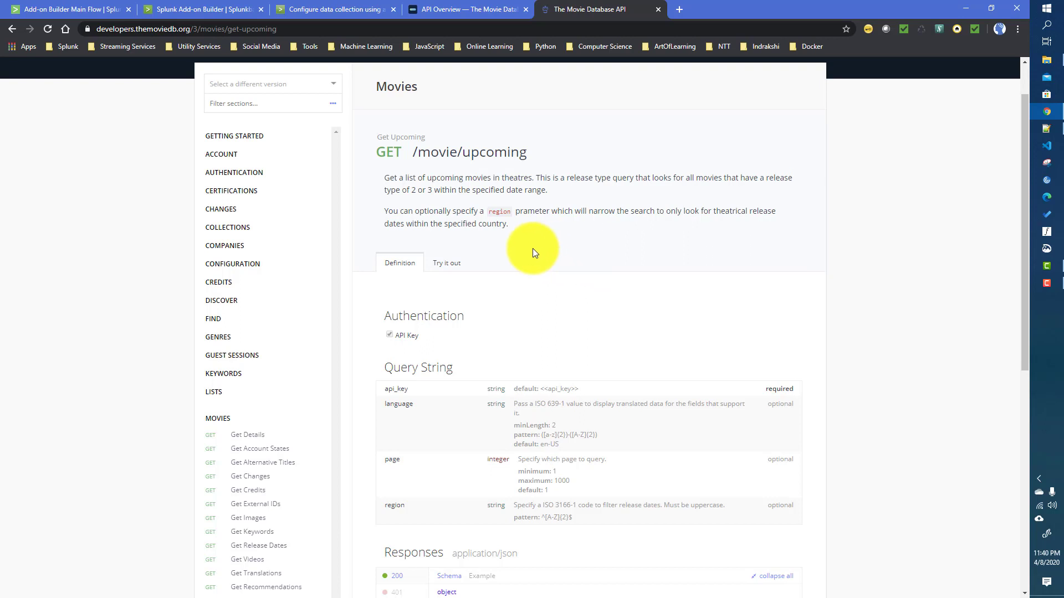
scroll(519, 294, "down", 2)
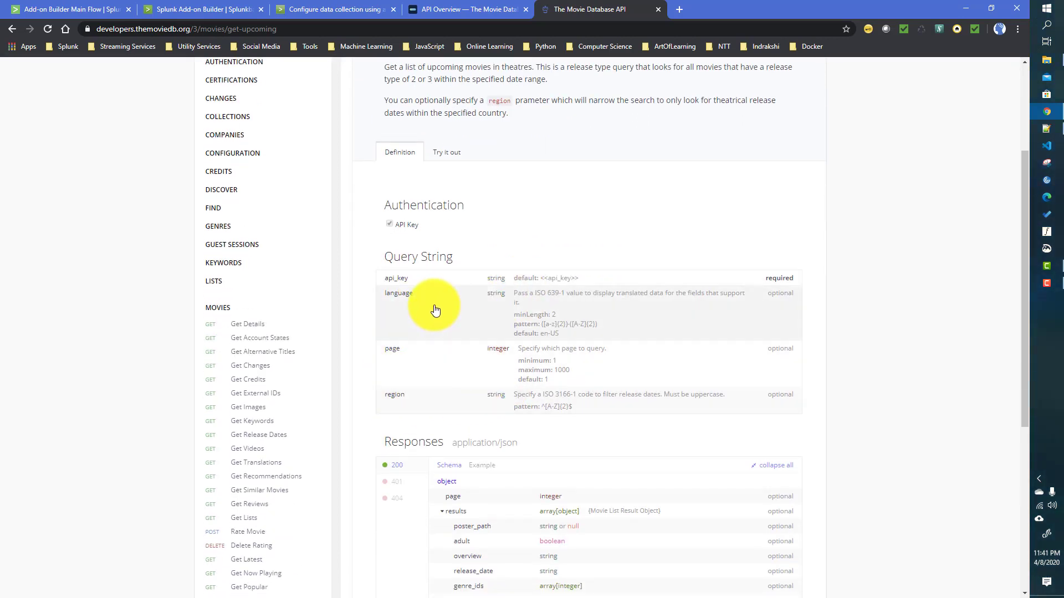
scroll(435, 305, "up", 1)
scroll(436, 308, "up", 2)
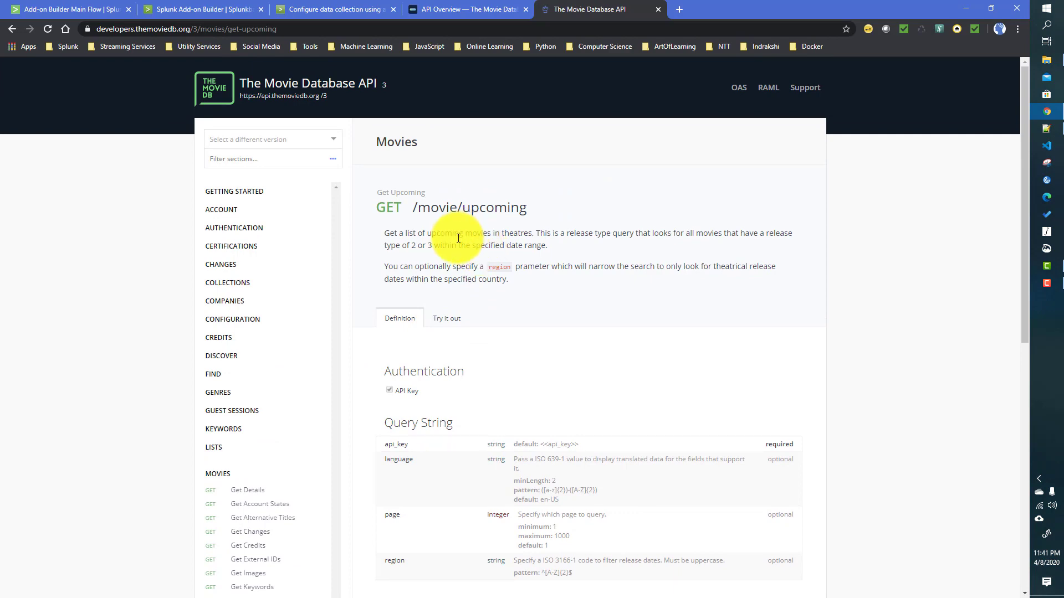
- Return to the TA-TMDB add-on project and start a new data input as a modular input using a REST API
left_click(208, 9)
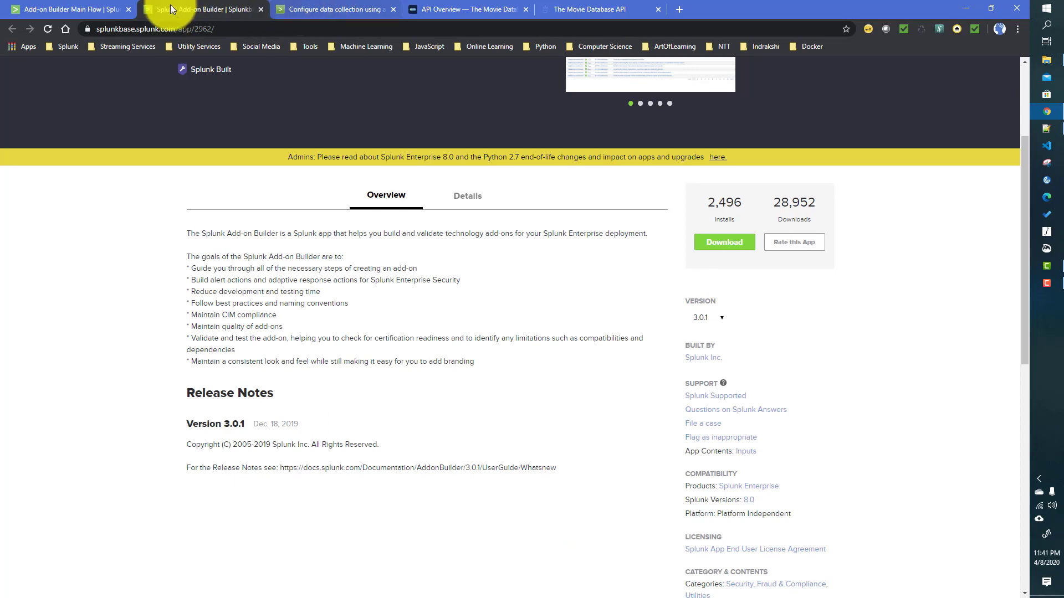
left_click(96, 7)
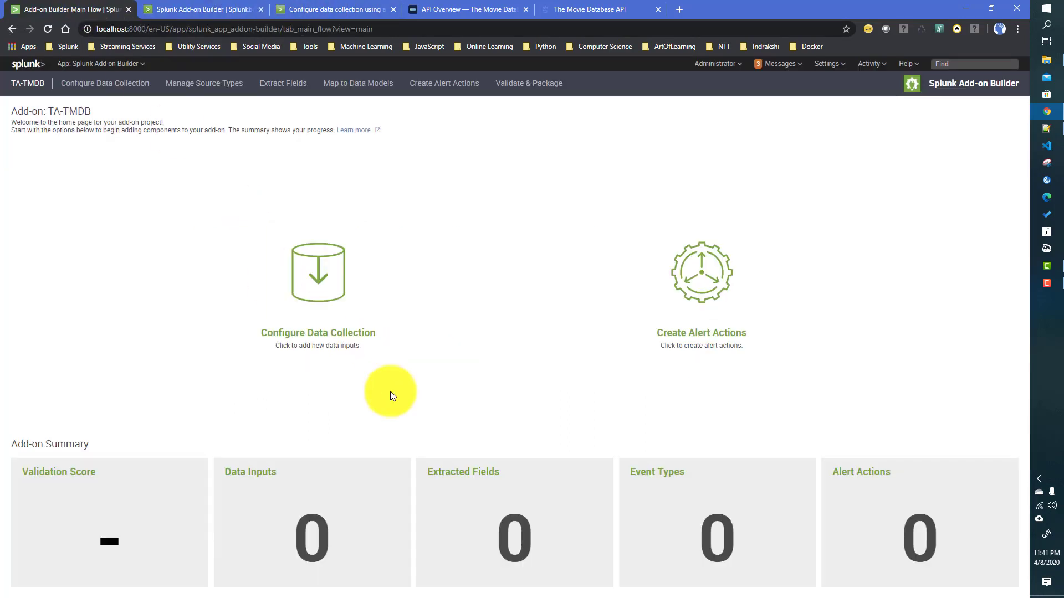
left_click(314, 301)
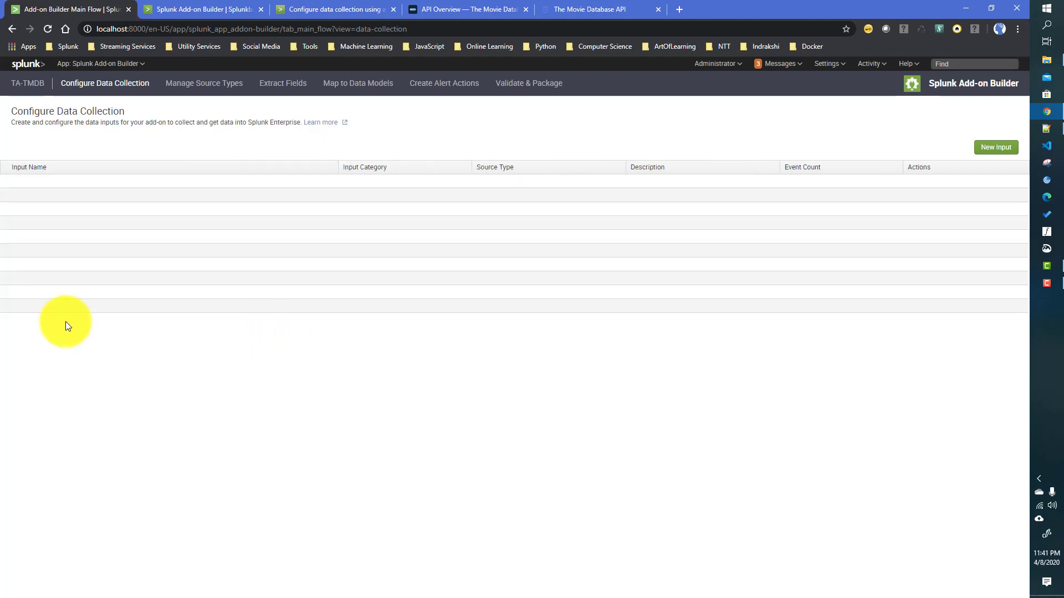
left_click(1002, 150)
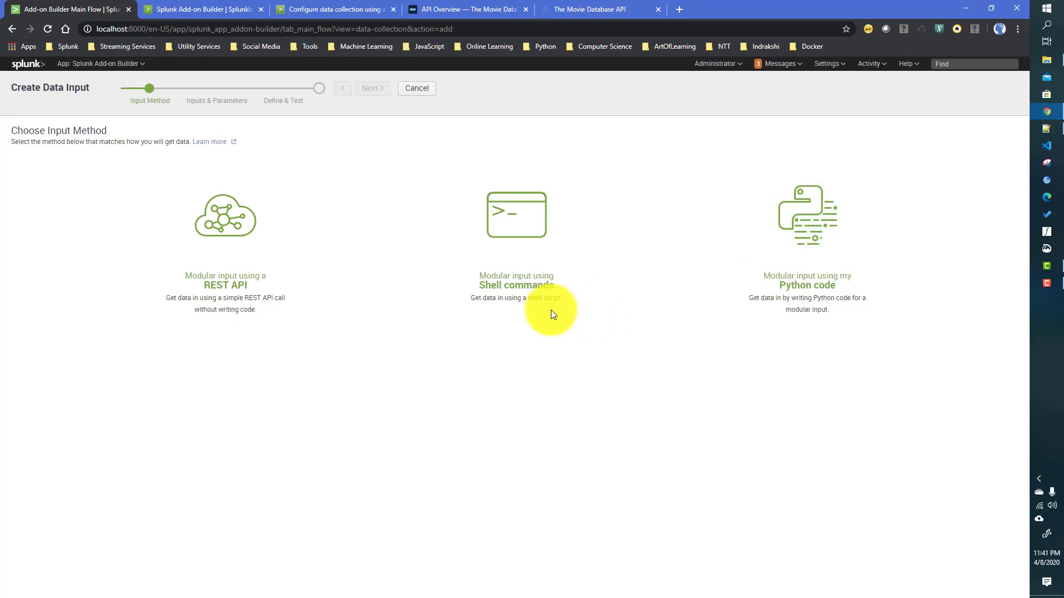
left_click(228, 236)
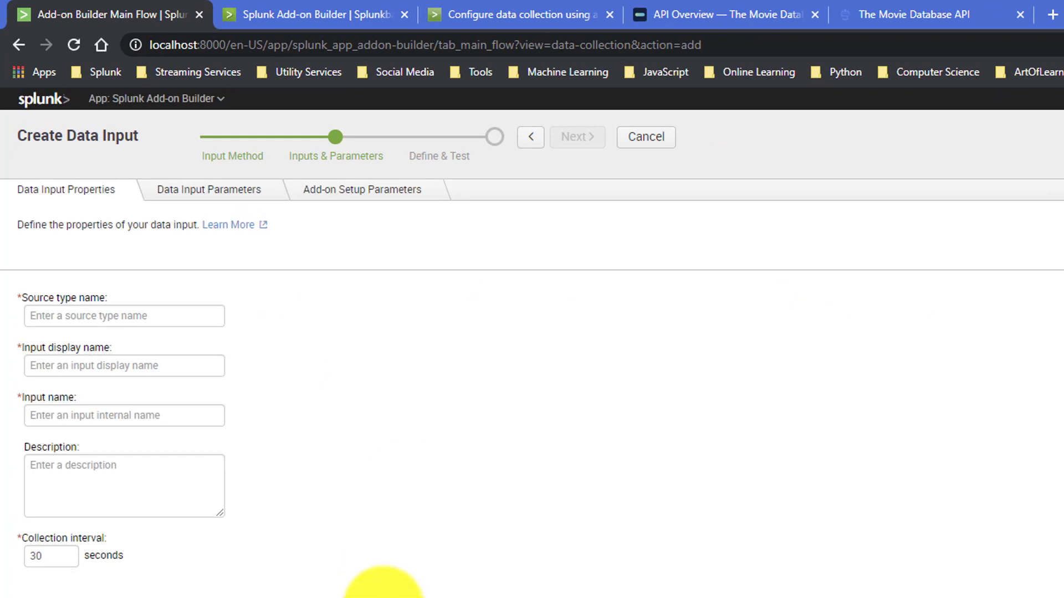
- Set the data input's source type name to tmdb
left_click(38, 320)
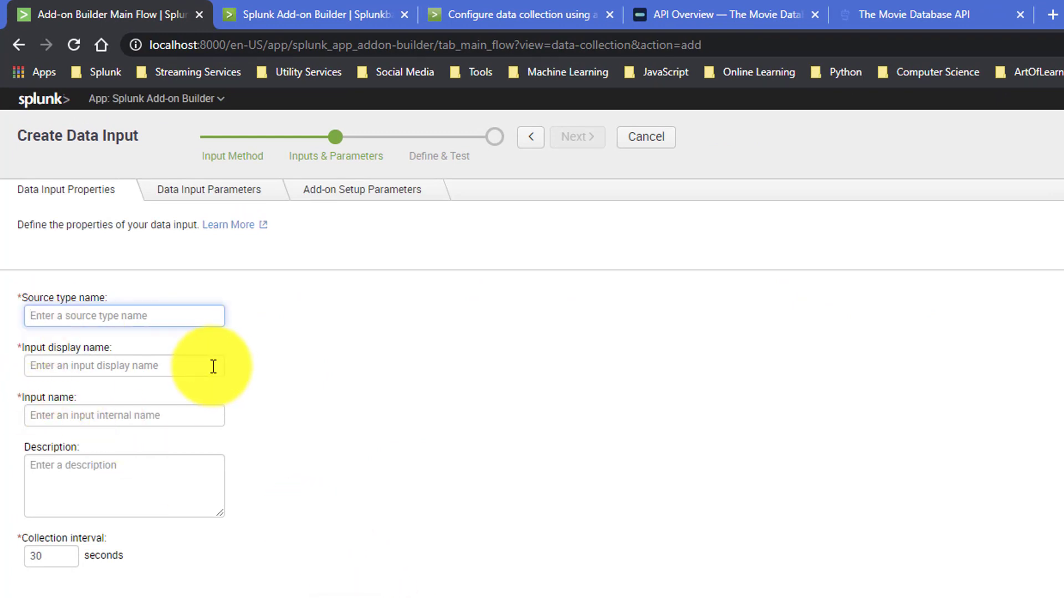
type("tmdb")
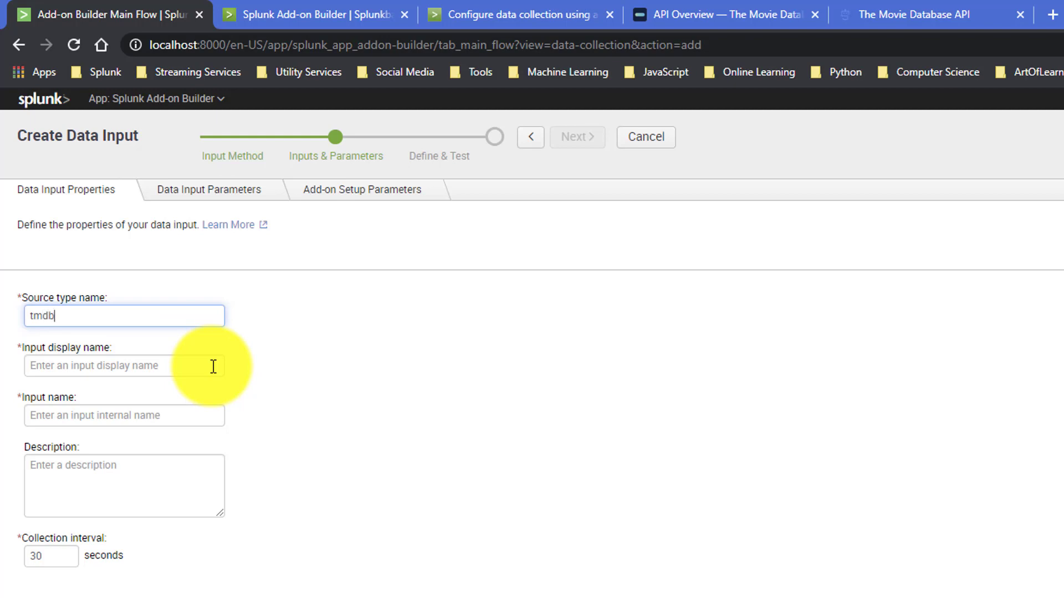
left_click(82, 368)
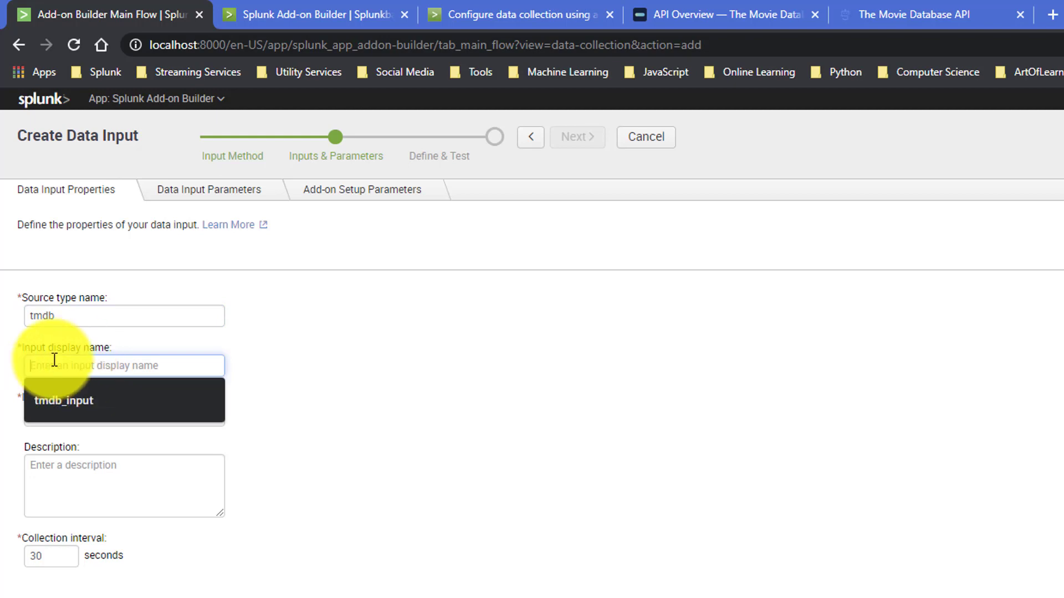
left_click_drag(26, 347, 115, 346)
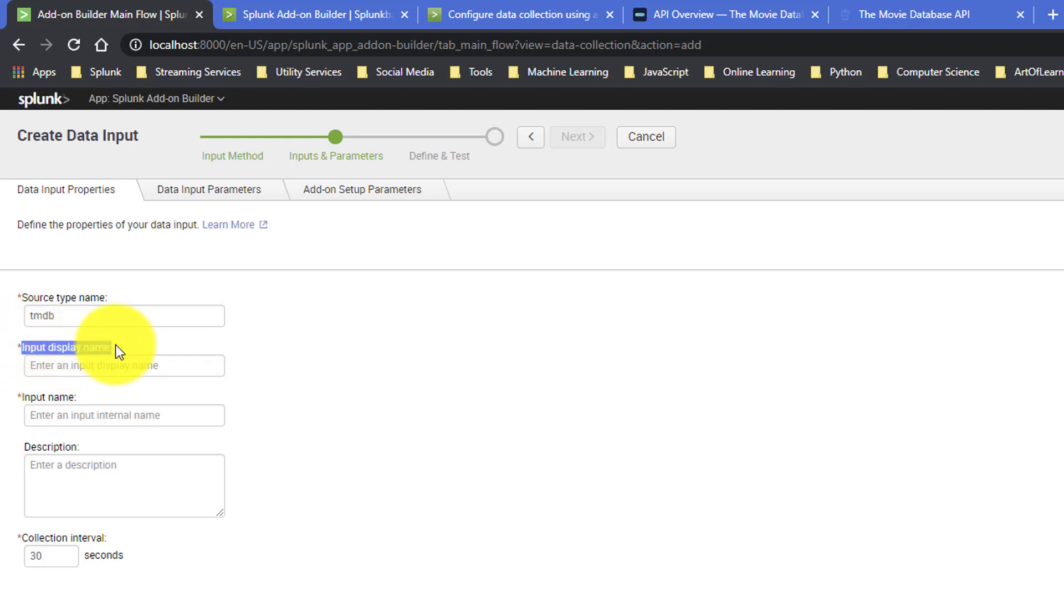
- Open Splunk's Data inputs settings in a separate browser tab and examine the list of local input types
left_click(338, 8)
left_click(134, 13)
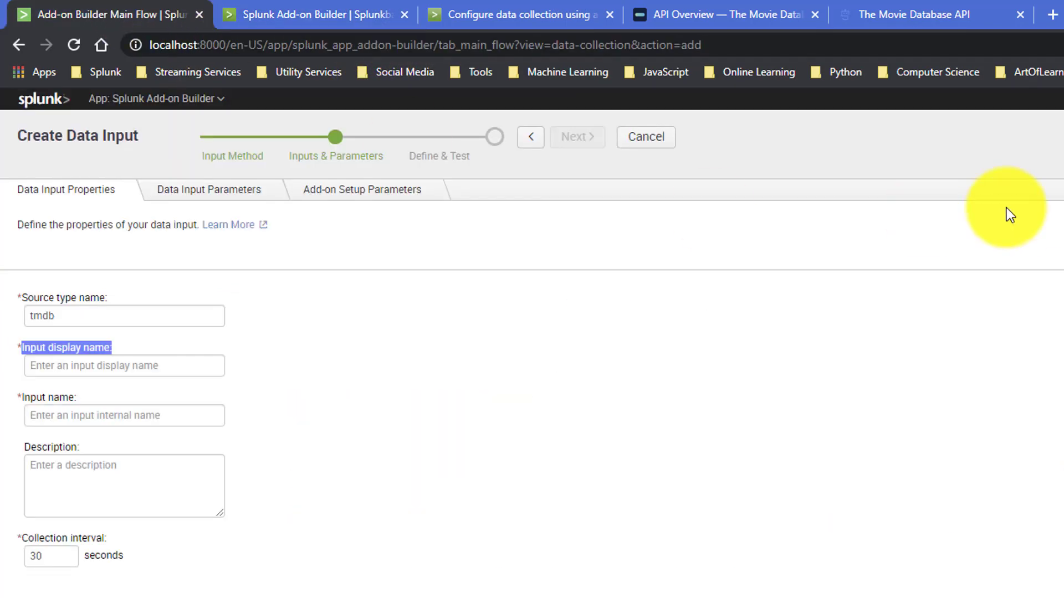
left_click(834, 65)
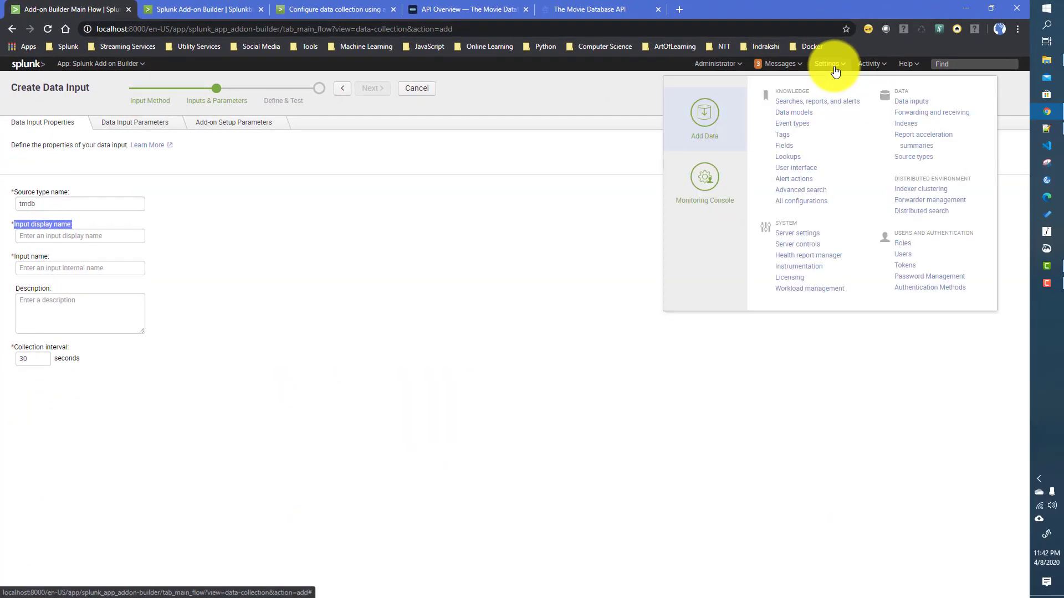
right_click(919, 101)
left_click(928, 108)
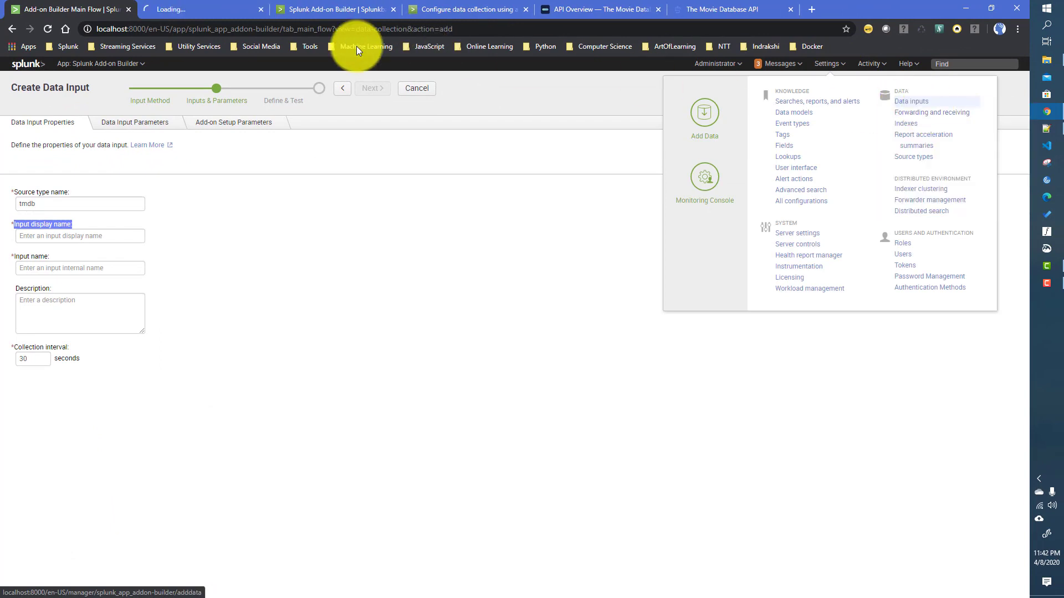
left_click(204, 8)
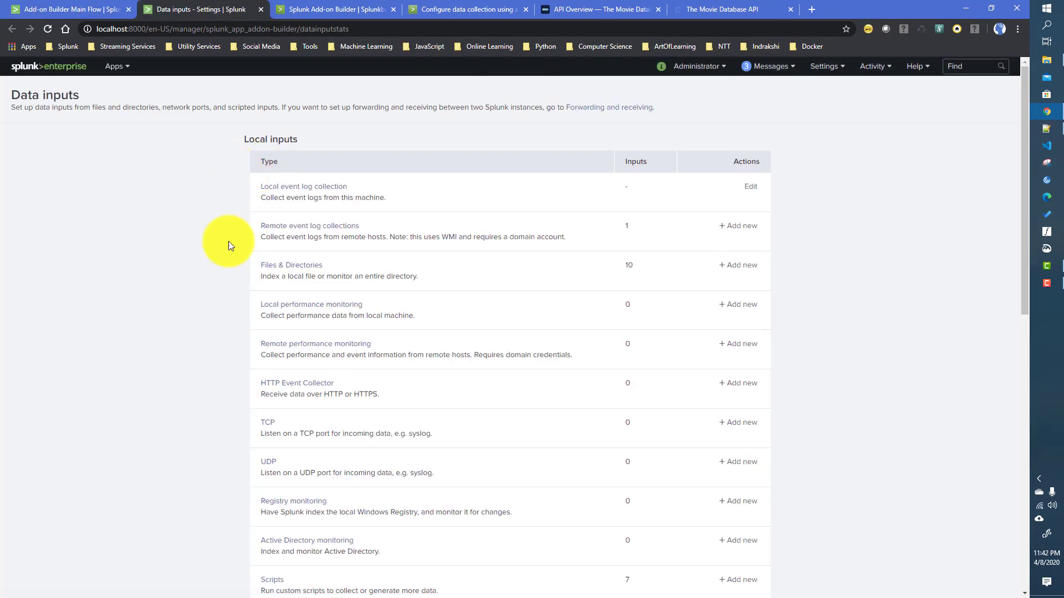
scroll(206, 303, "down", 2)
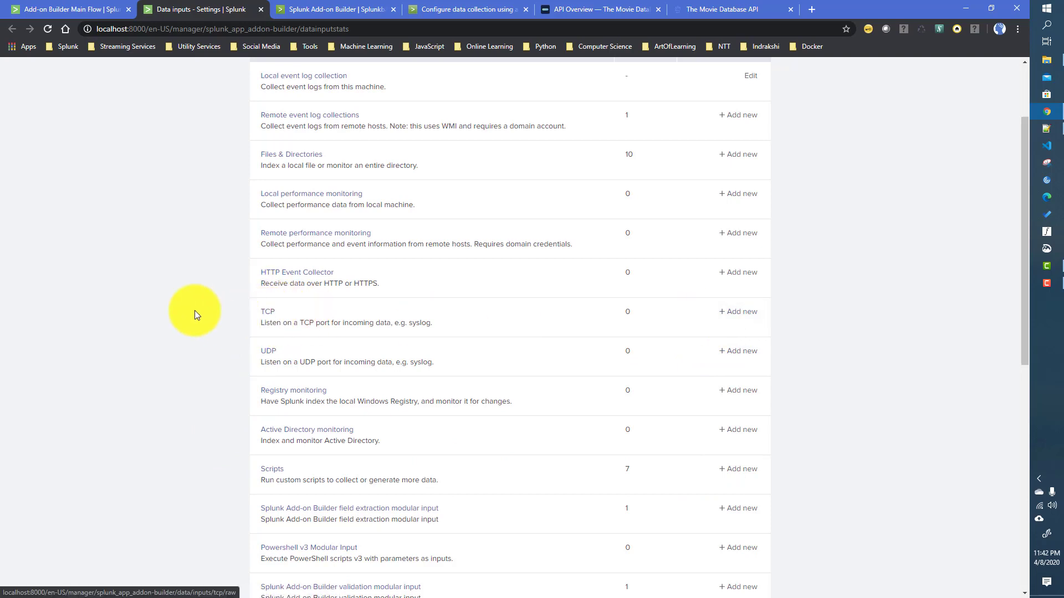
scroll(166, 299, "up", 1)
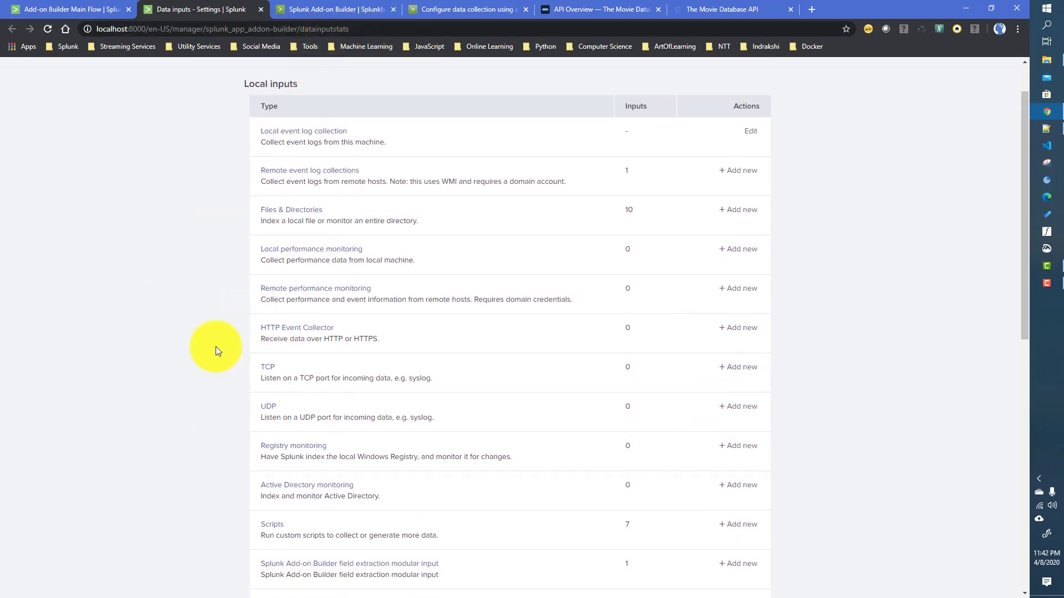
scroll(216, 350, "down", 1)
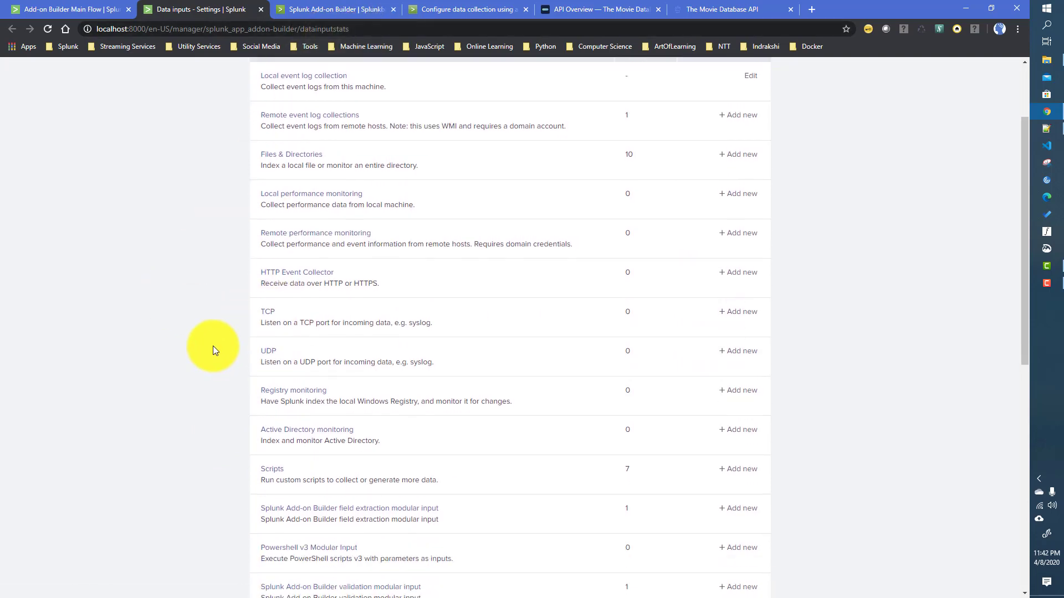
scroll(213, 345, "up", 2)
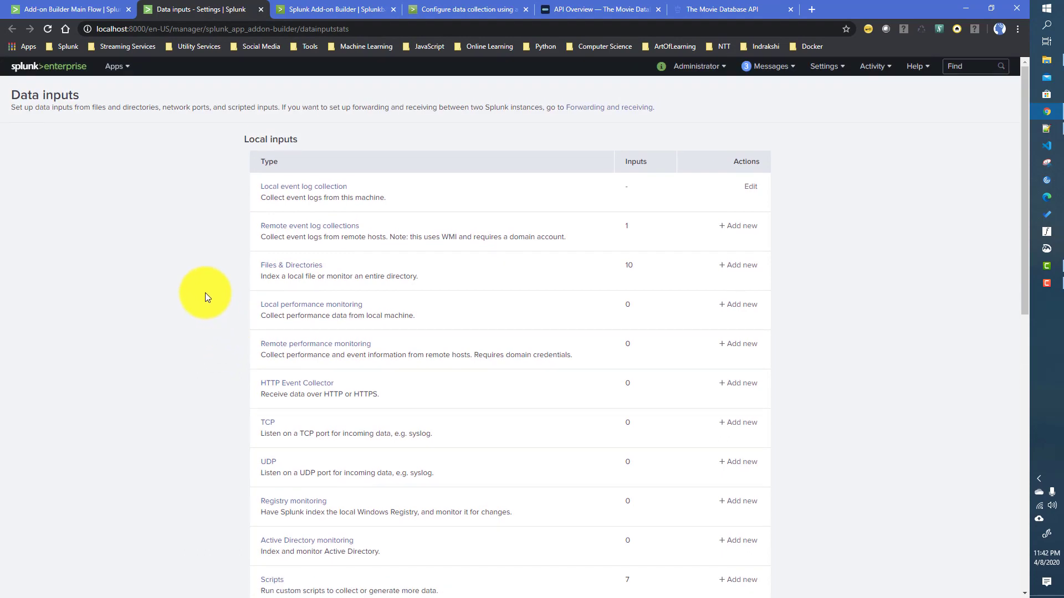
- Return to the Create Data Input form and set both the input display name and the input name to tmdb_input
scroll(212, 320, "down", 3)
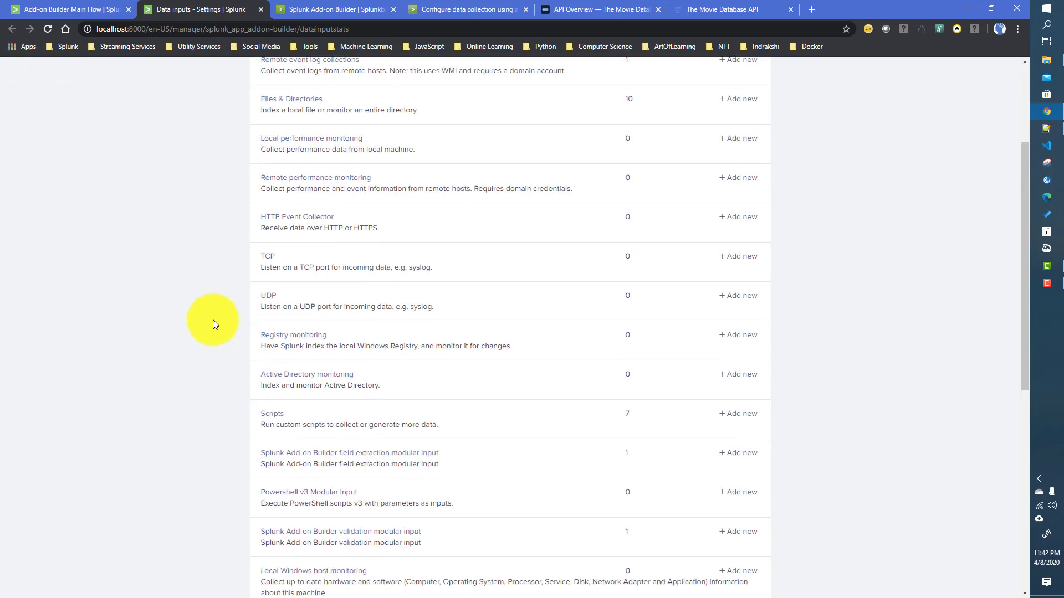
left_click(77, 10)
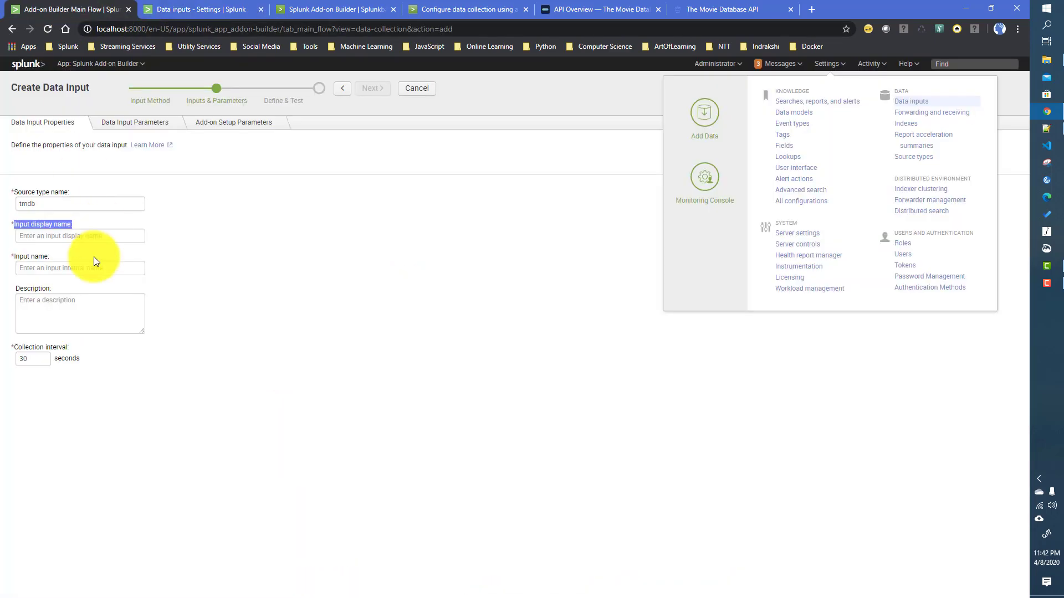
left_click(94, 303)
left_click(70, 335)
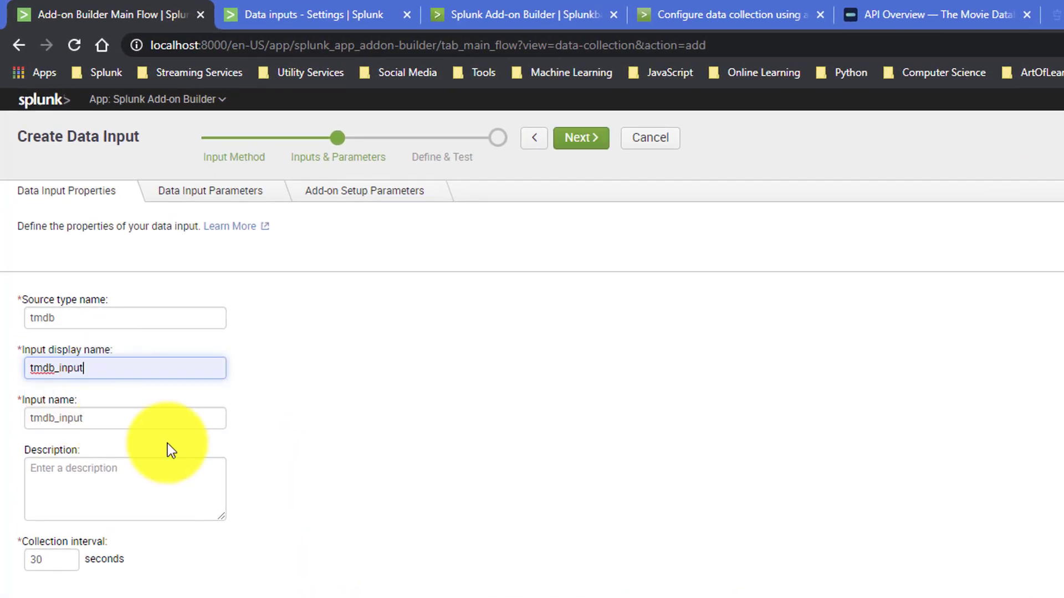
left_click(320, 16)
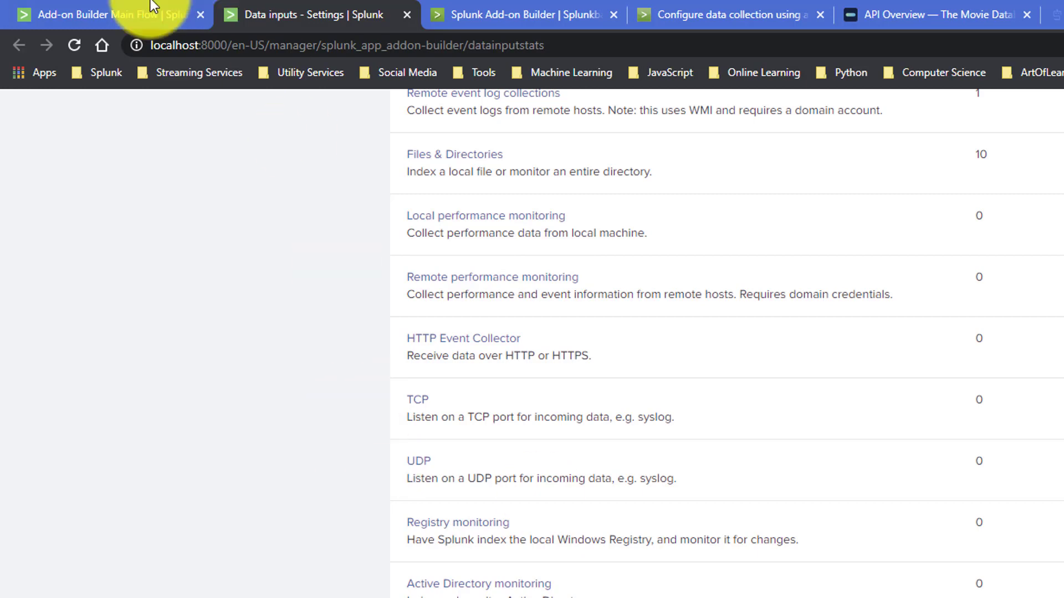
left_click(110, 15)
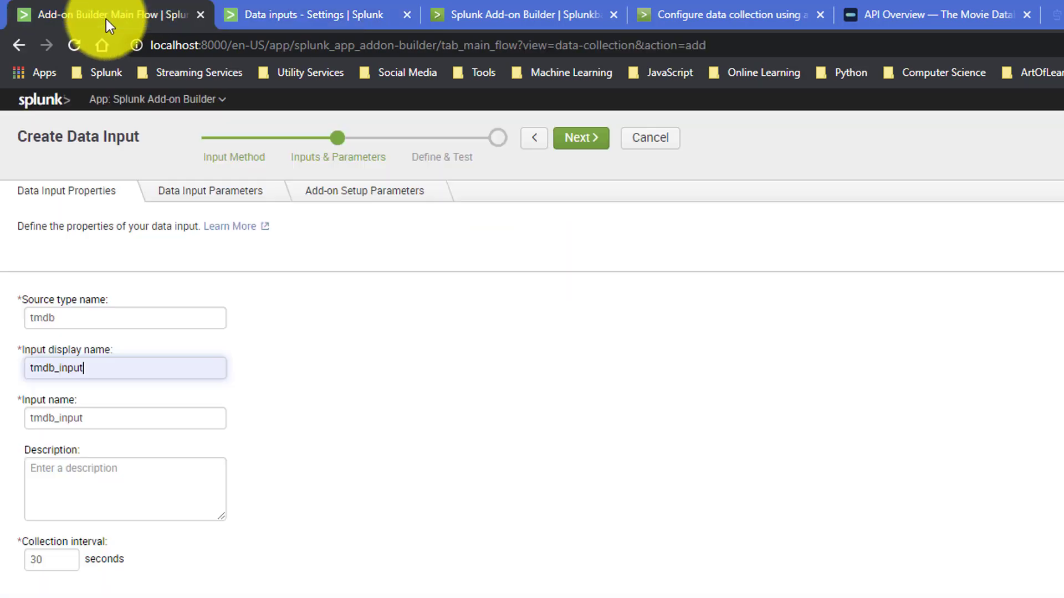
left_click(94, 418)
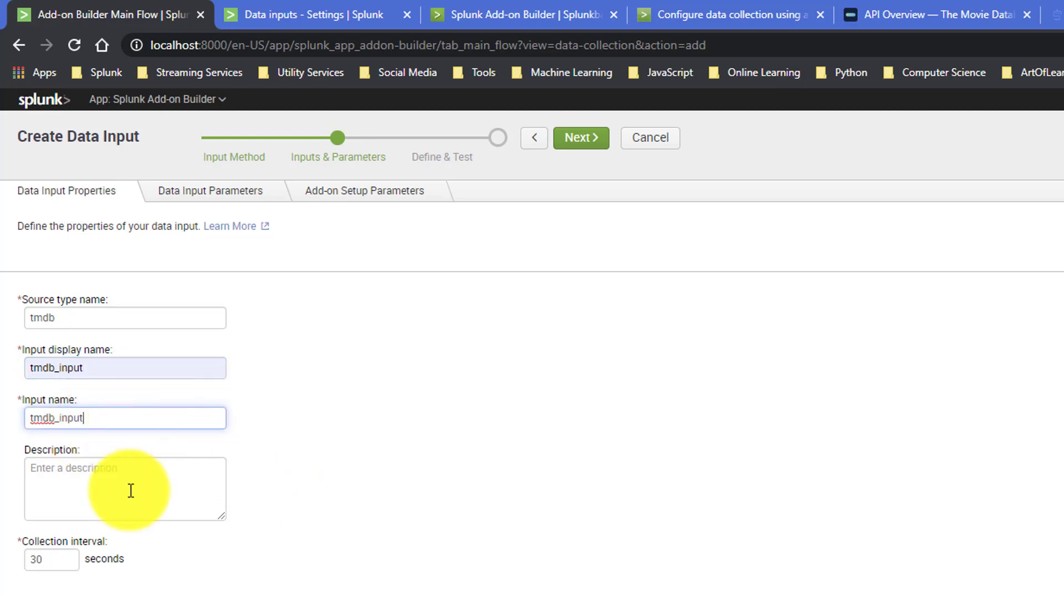
- Enter desc as the data input's description and set the collection interval to 60 seconds
left_click(110, 498)
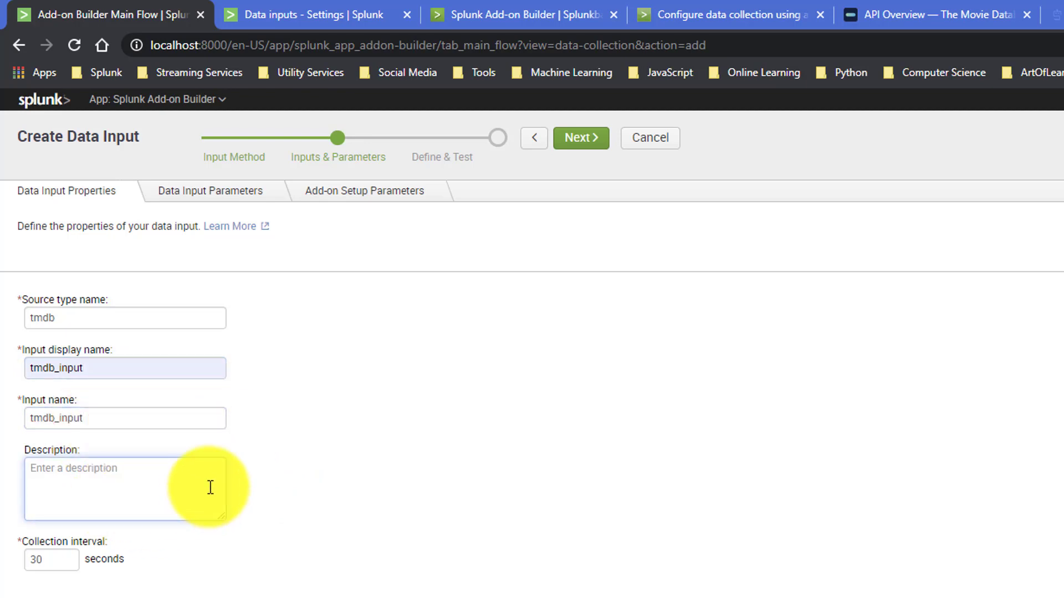
type("desc")
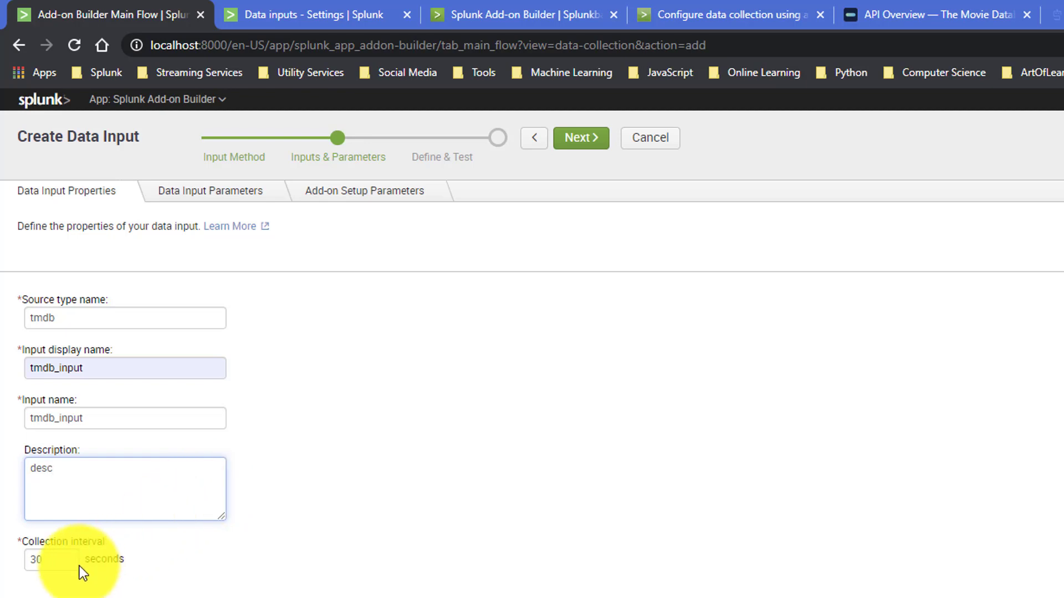
left_click(56, 561)
left_click_drag(56, 560, 15, 550)
type("60")
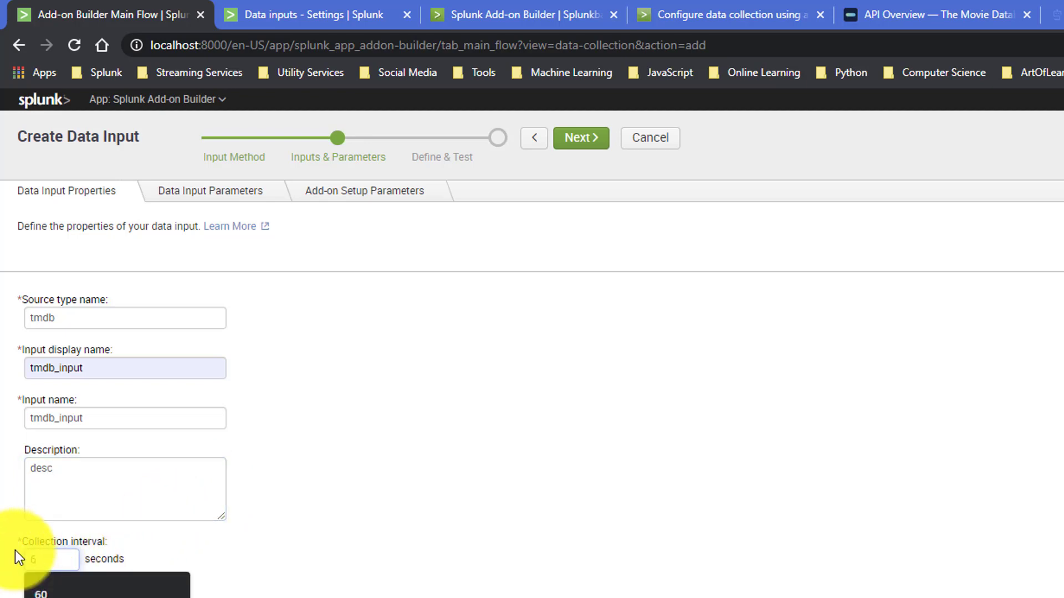
left_click(332, 572)
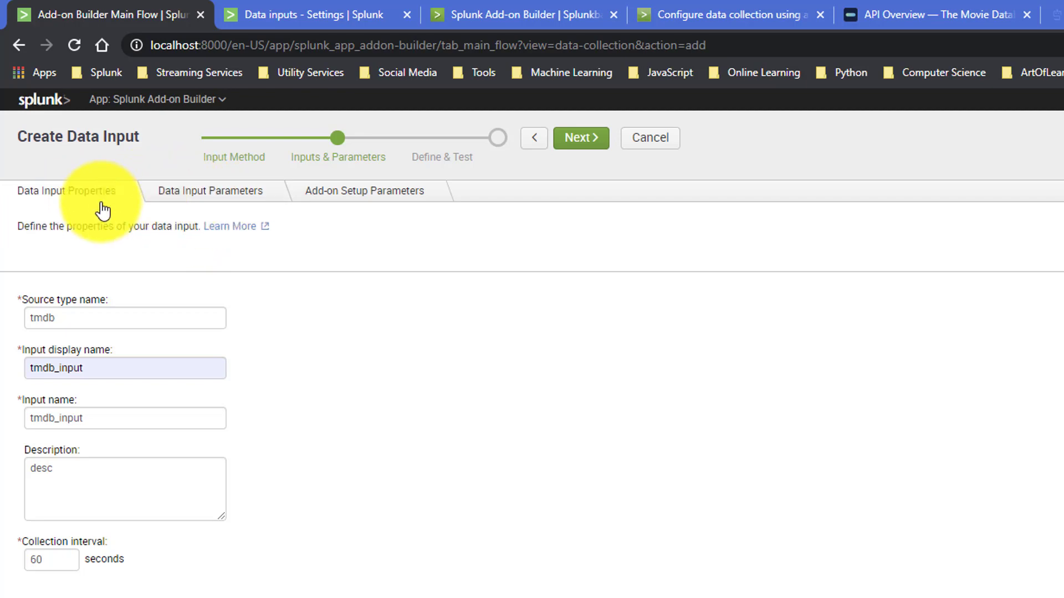
- Open the data input parameters form and examine the /movie/upcoming endpoint's Try it out query parameters in The Movie Database API documentation
left_click(201, 193)
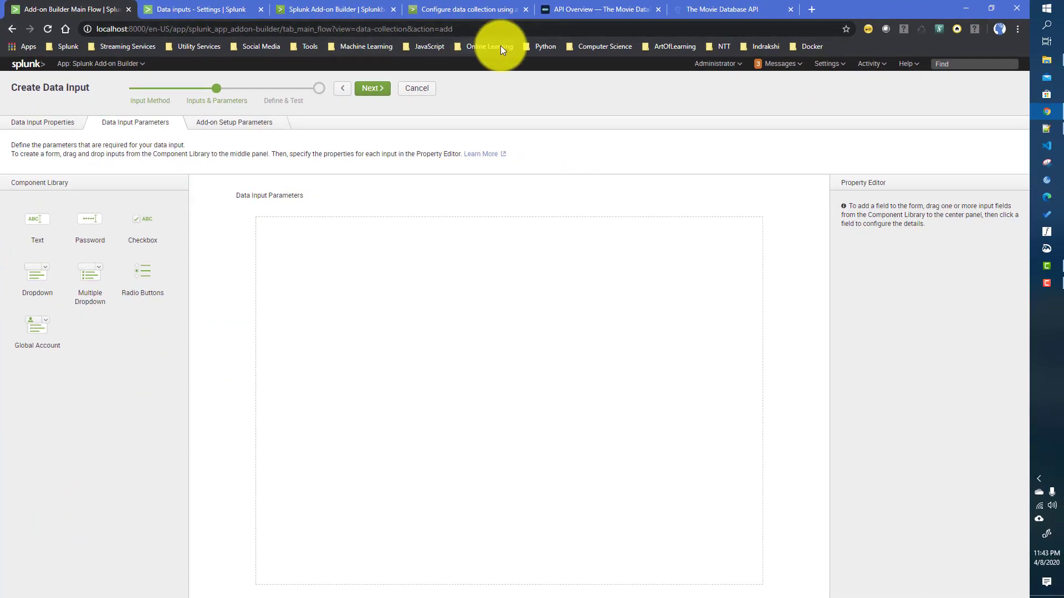
left_click(703, 10)
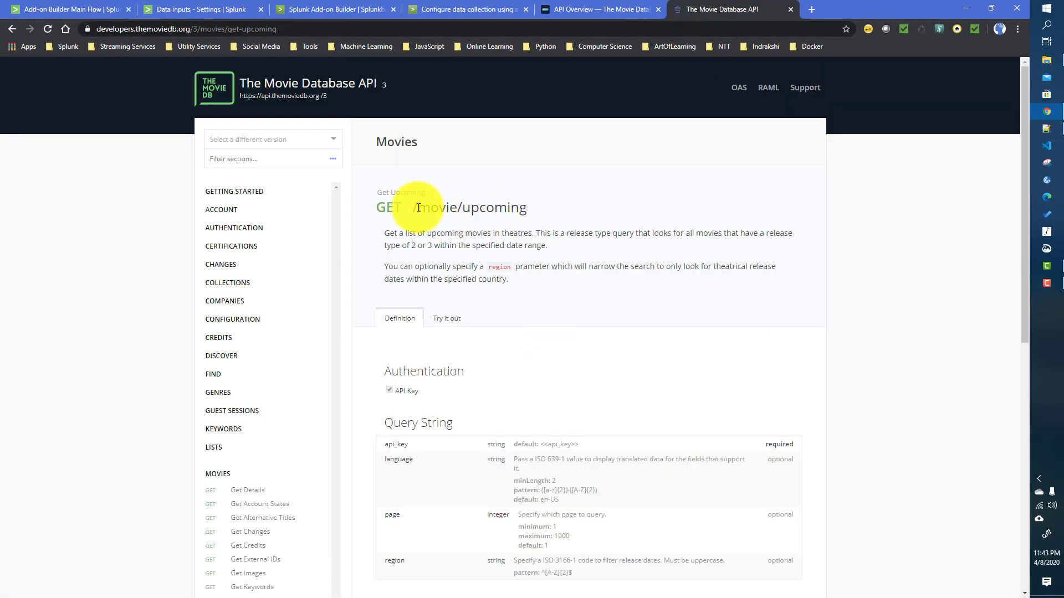
left_click_drag(412, 207, 529, 213)
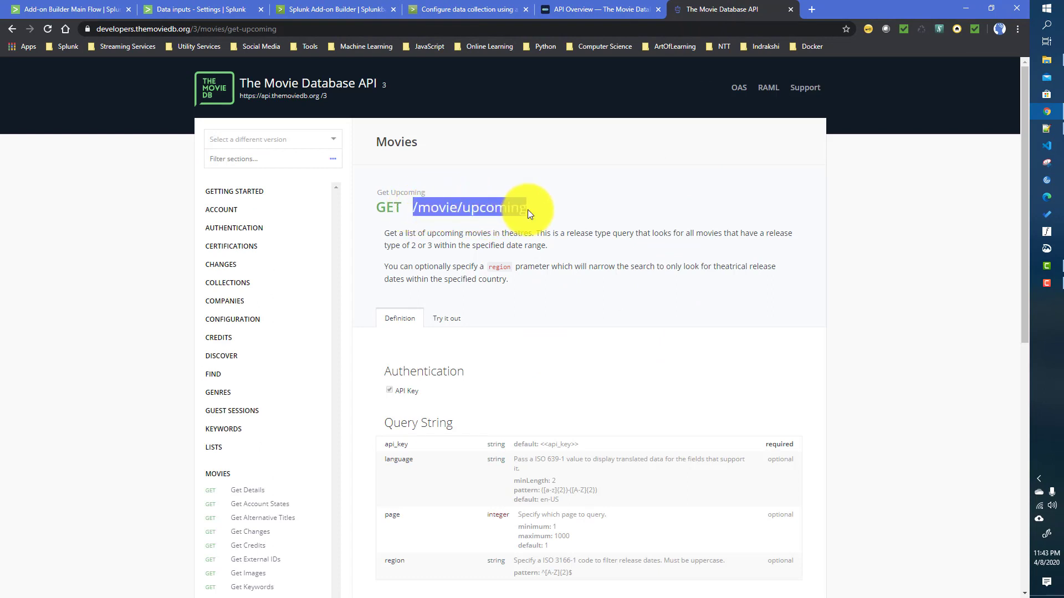
left_click(451, 326)
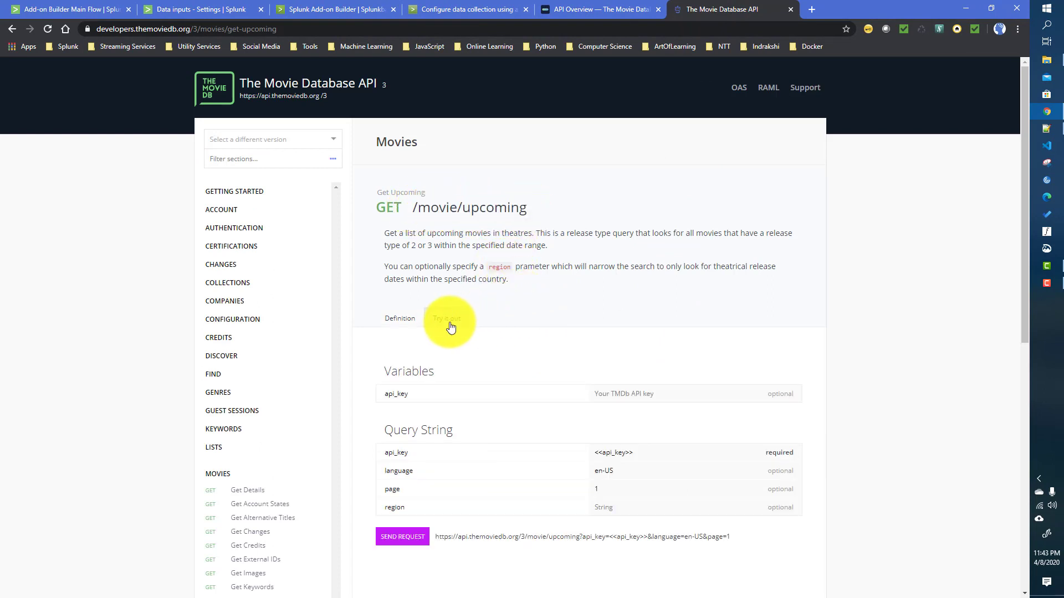
scroll(499, 392, "down", 1)
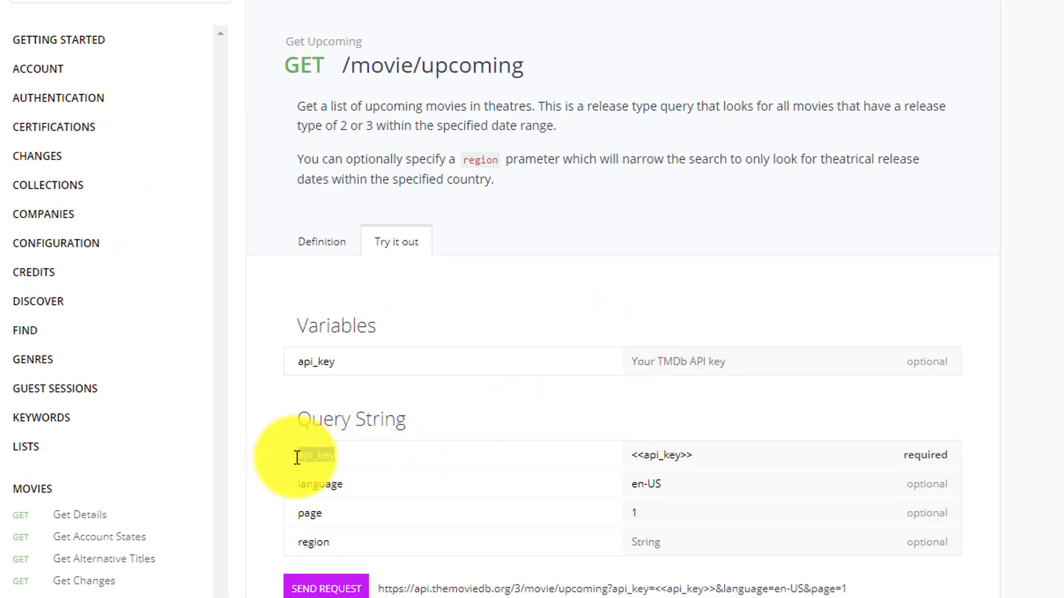
left_click_drag(295, 456, 441, 462)
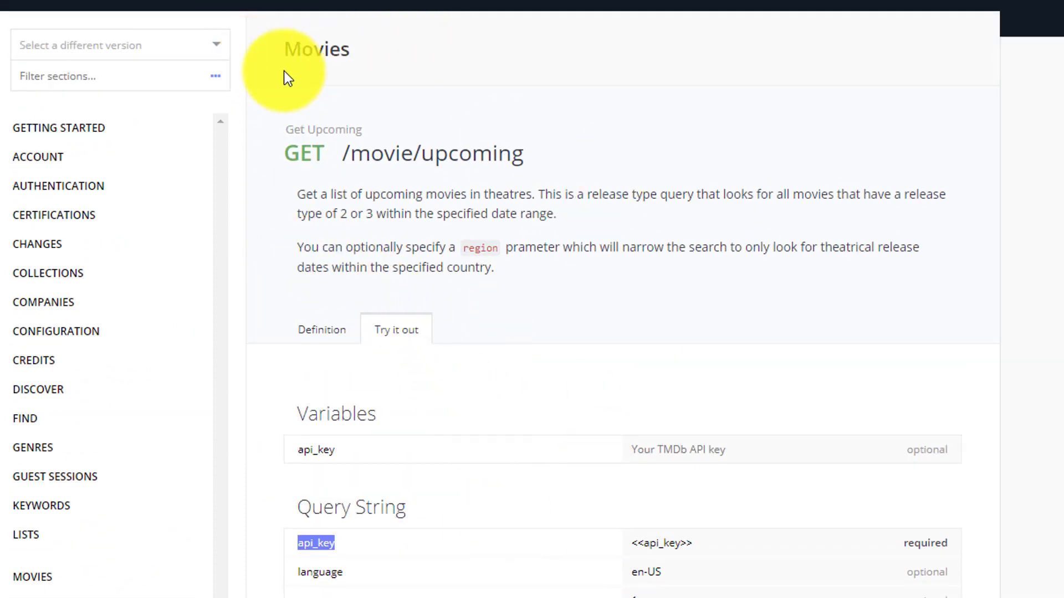
scroll(584, 499, "down", 3)
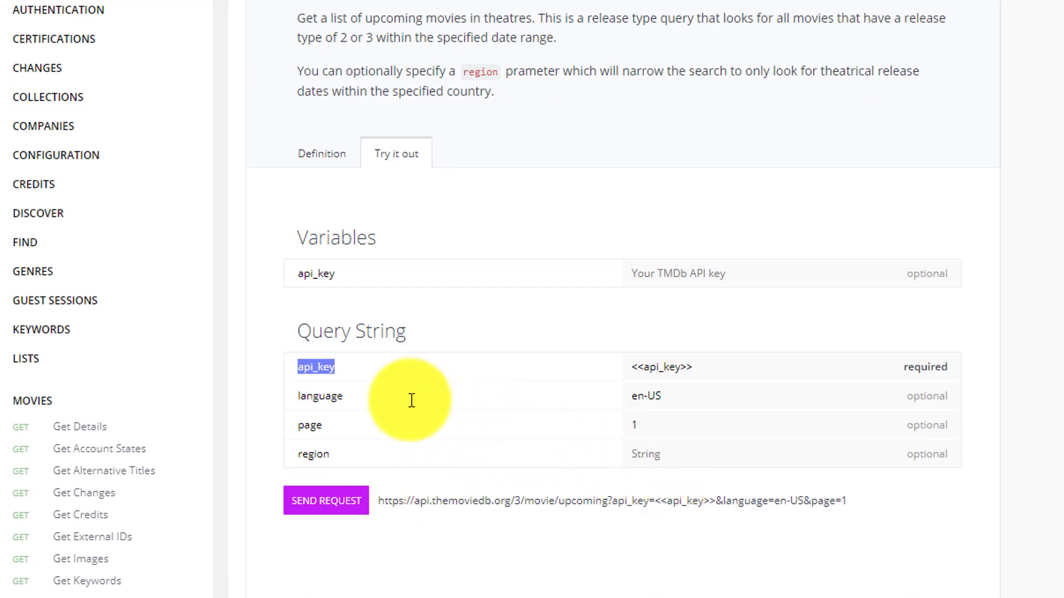
double_click(637, 428)
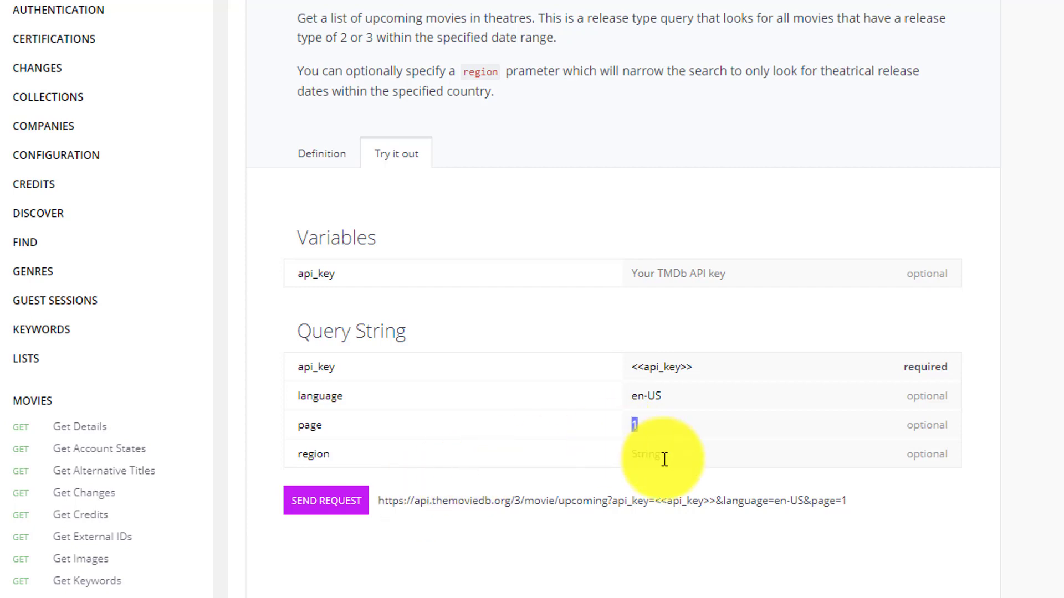
left_click(668, 458)
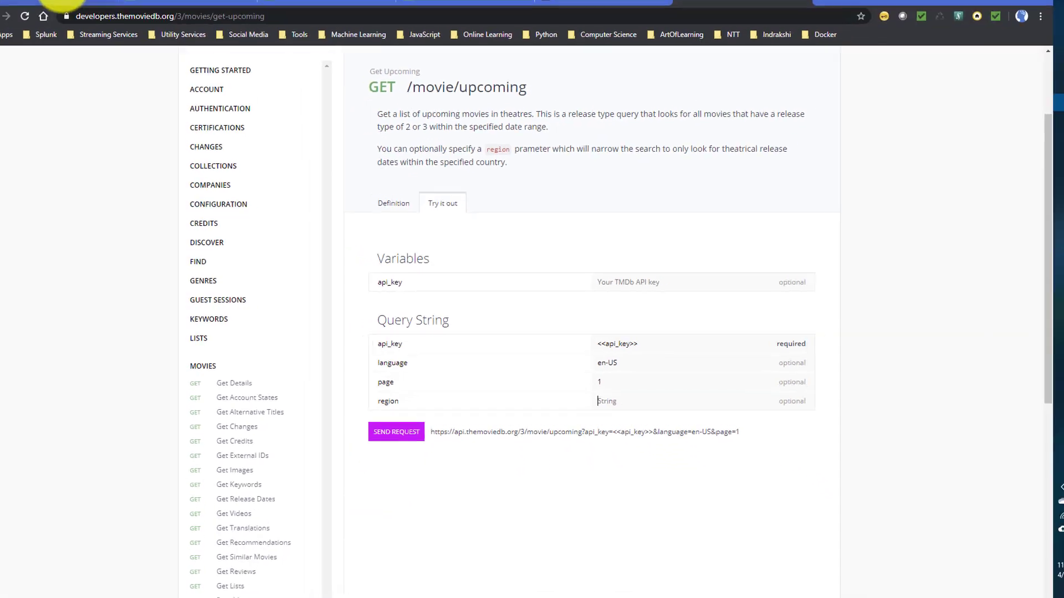
left_click(55, 3)
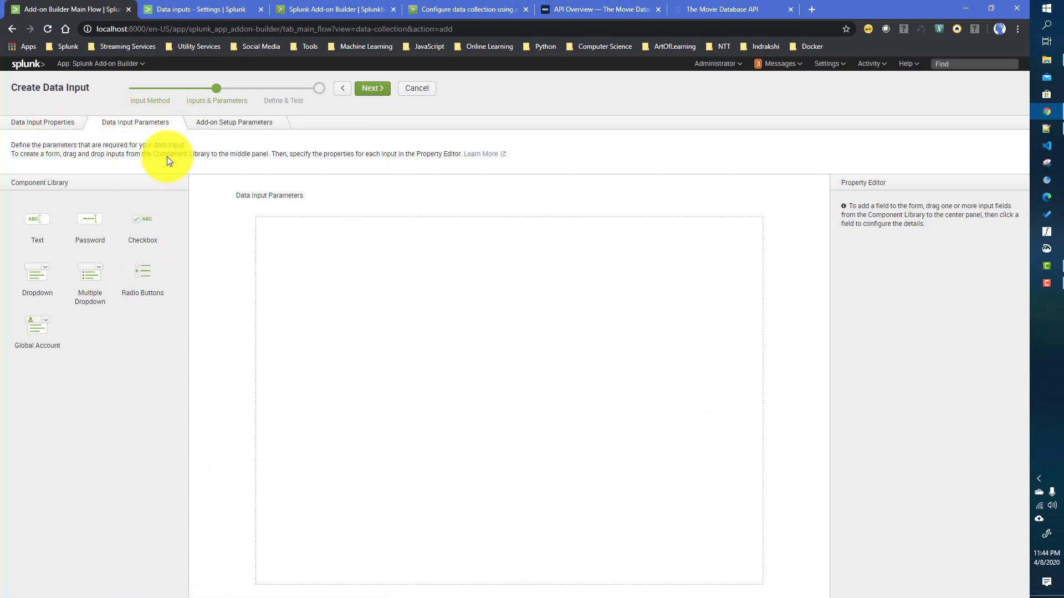
left_click(185, 12)
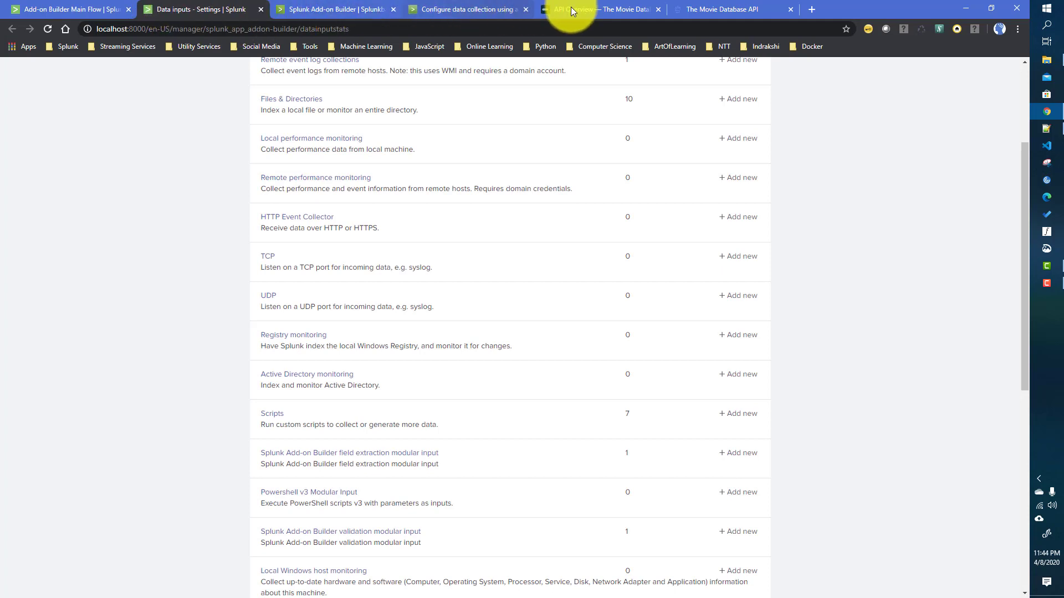
left_click(704, 8)
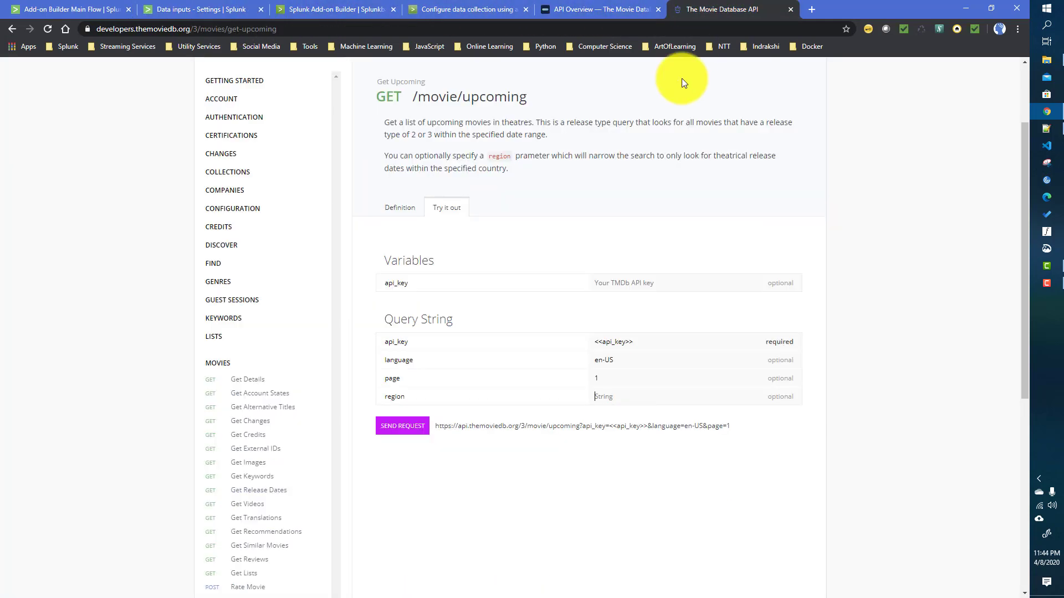
double_click(395, 342)
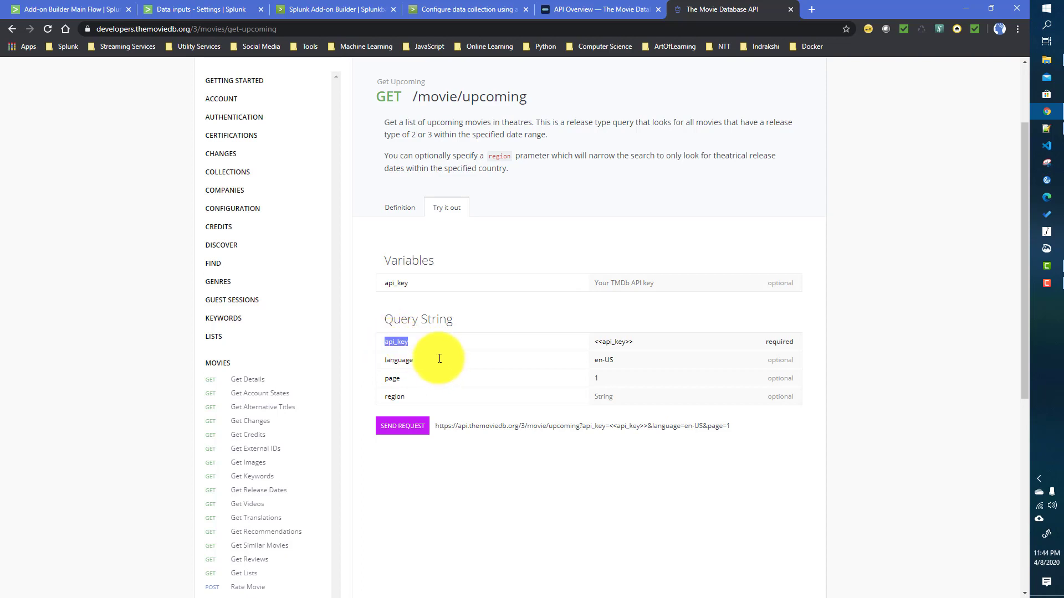
- Add a text field to the data input parameters form, labelled API Key with the internal name api_key
left_click(62, 9)
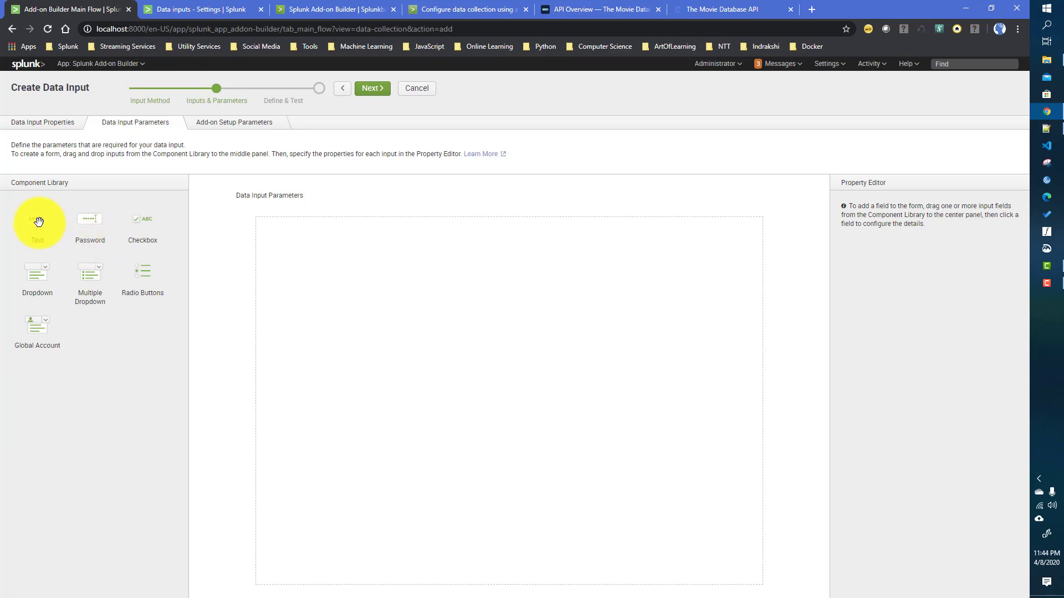
left_click_drag(37, 221, 290, 244)
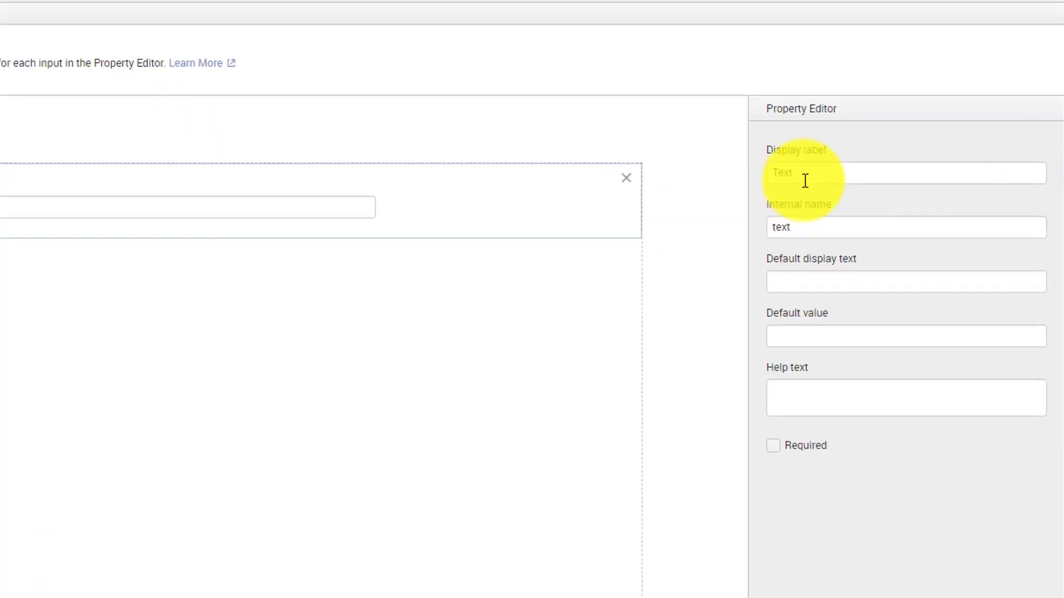
double_click(864, 224)
type("API K")
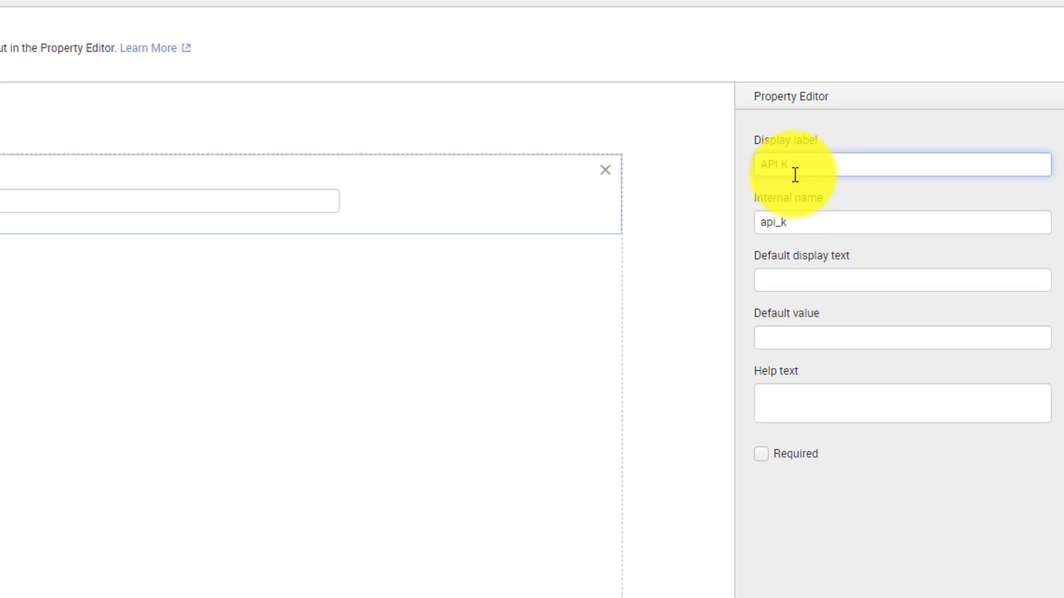
type("ey")
double_click(802, 222)
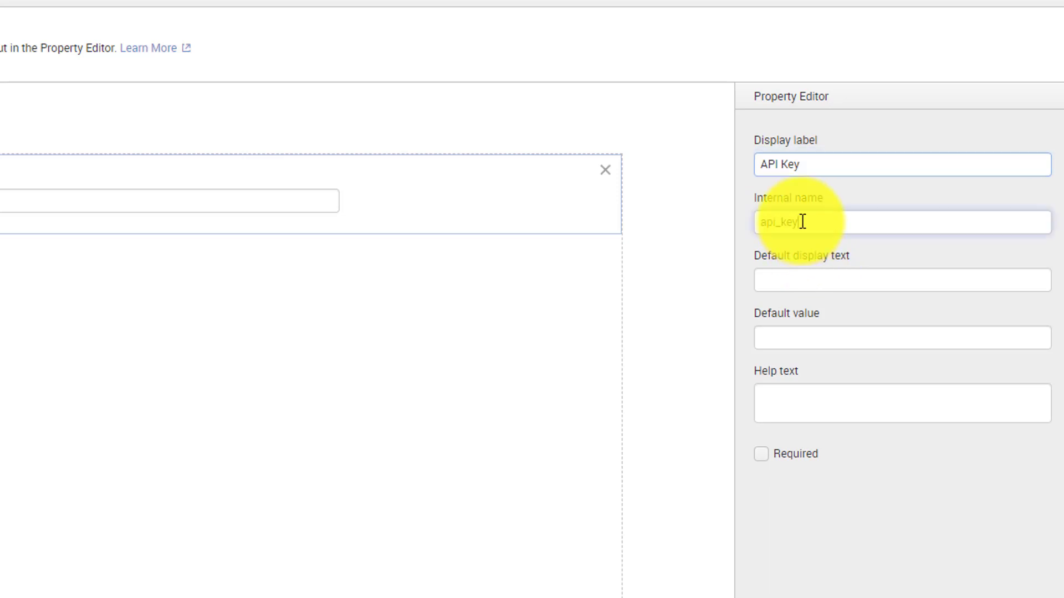
left_click(801, 223)
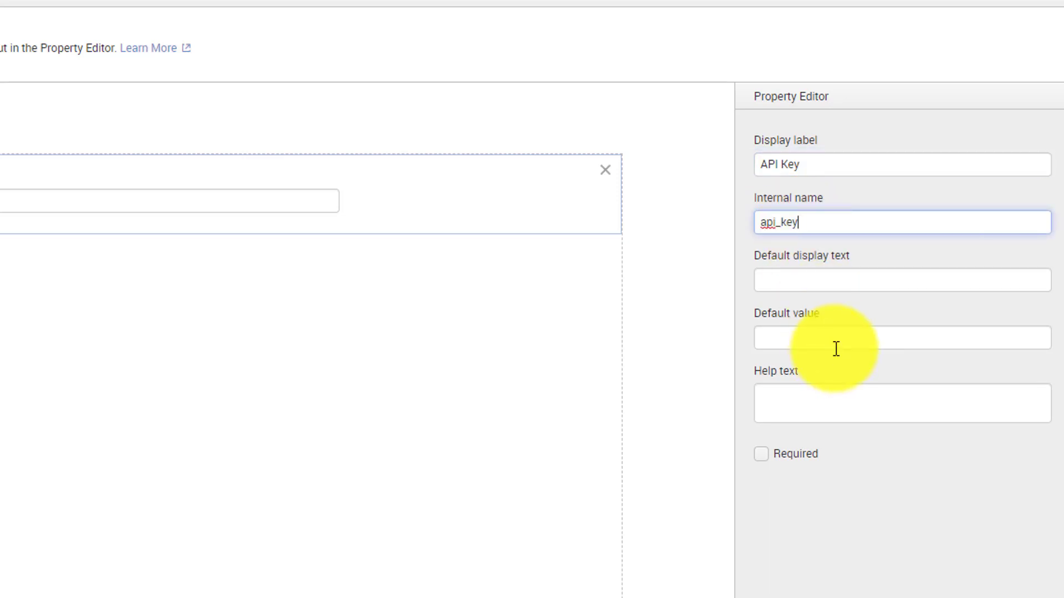
- Set the API Key field's default display text to "Please provide API key" and make the field required
left_click(804, 280)
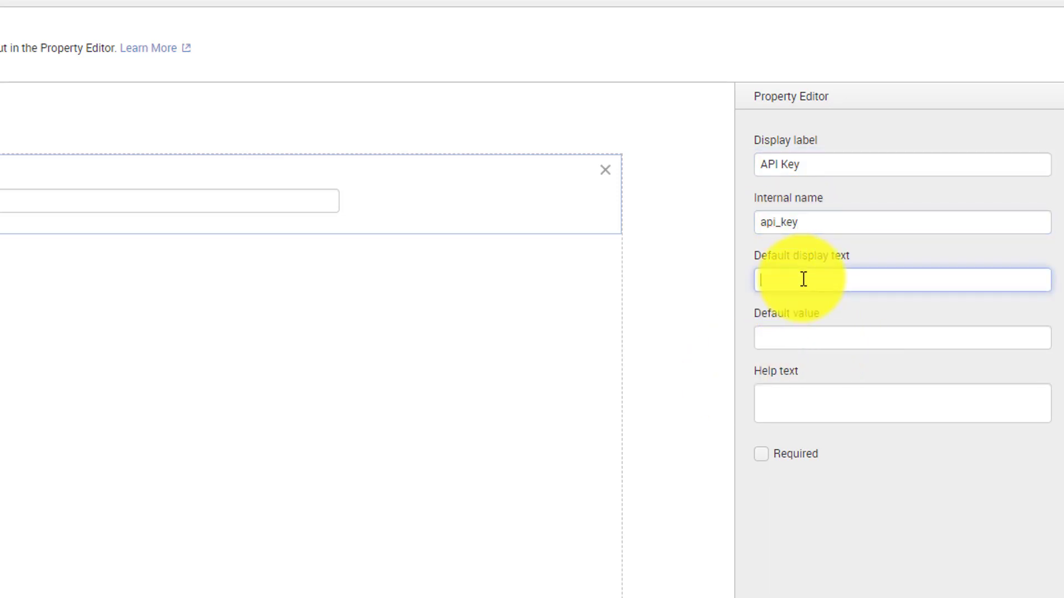
type("Please provide API key")
left_click(796, 344)
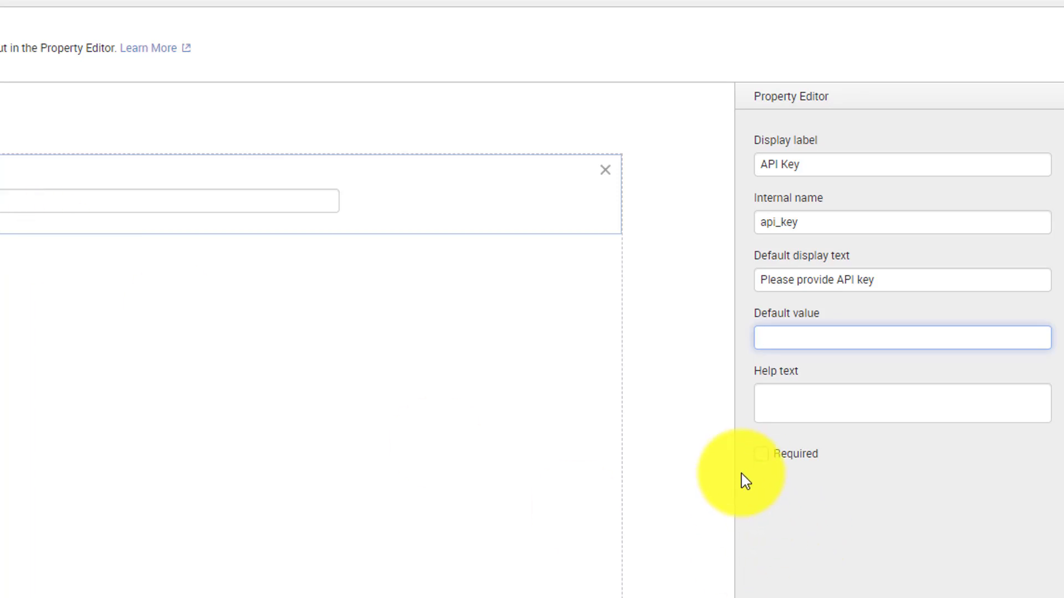
left_click(762, 454)
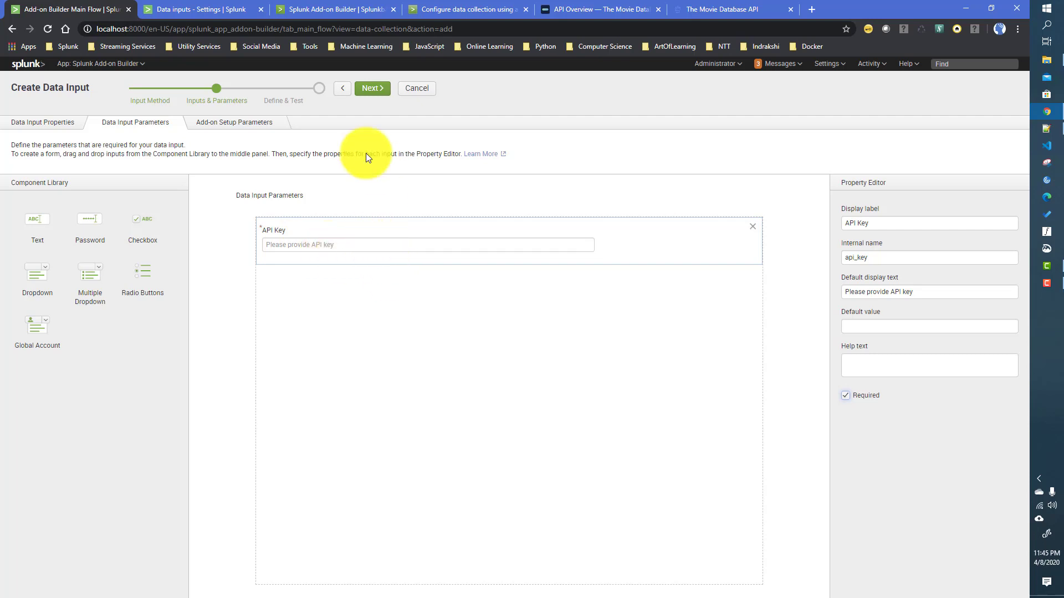
- Review the Define & Test form and the add-on setup parameters, and return to the data input parameters
left_click(375, 92)
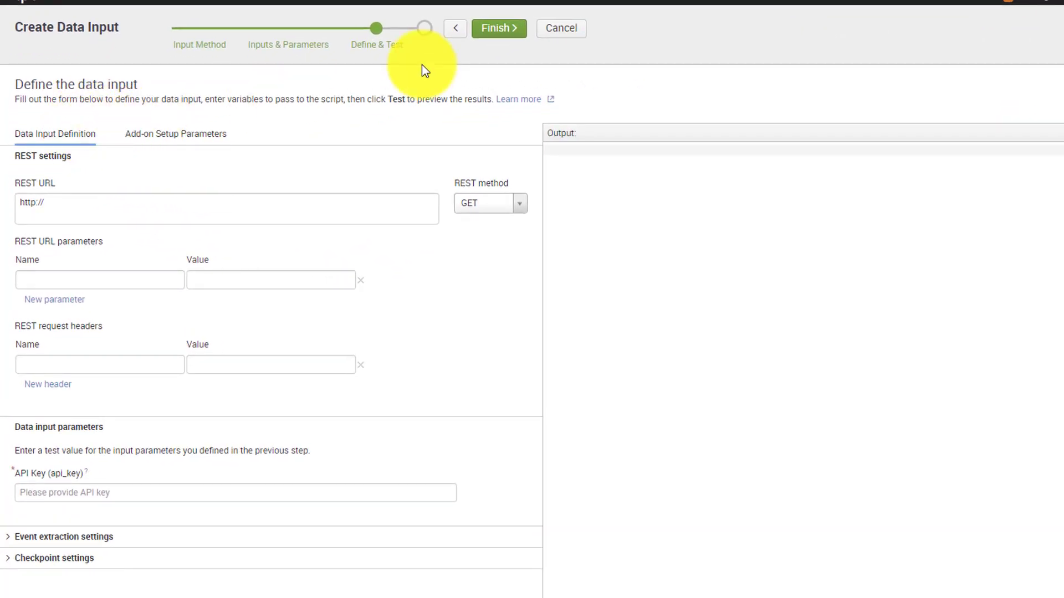
left_click(457, 32)
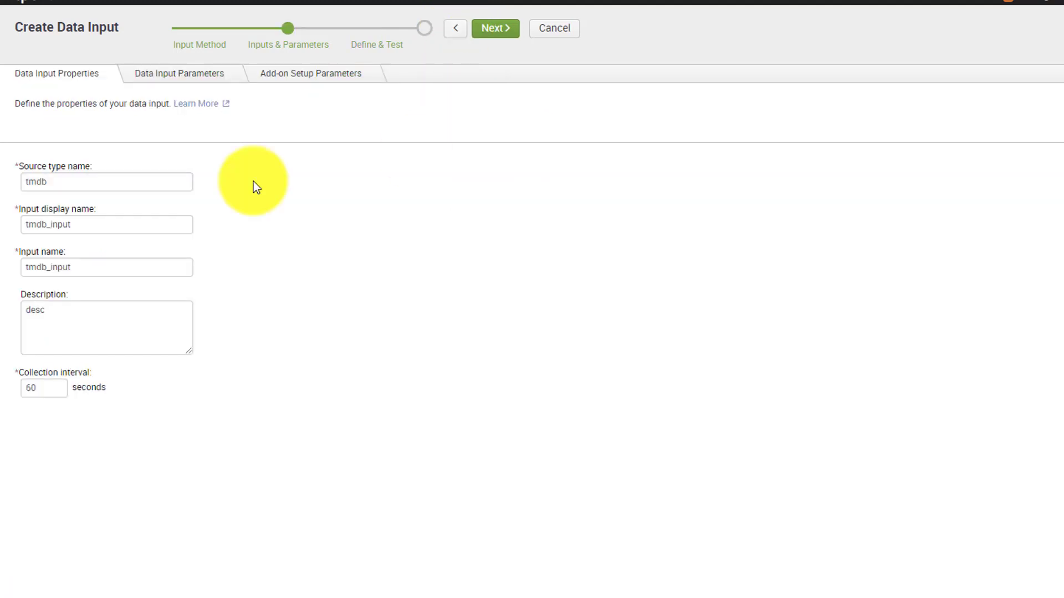
left_click(307, 75)
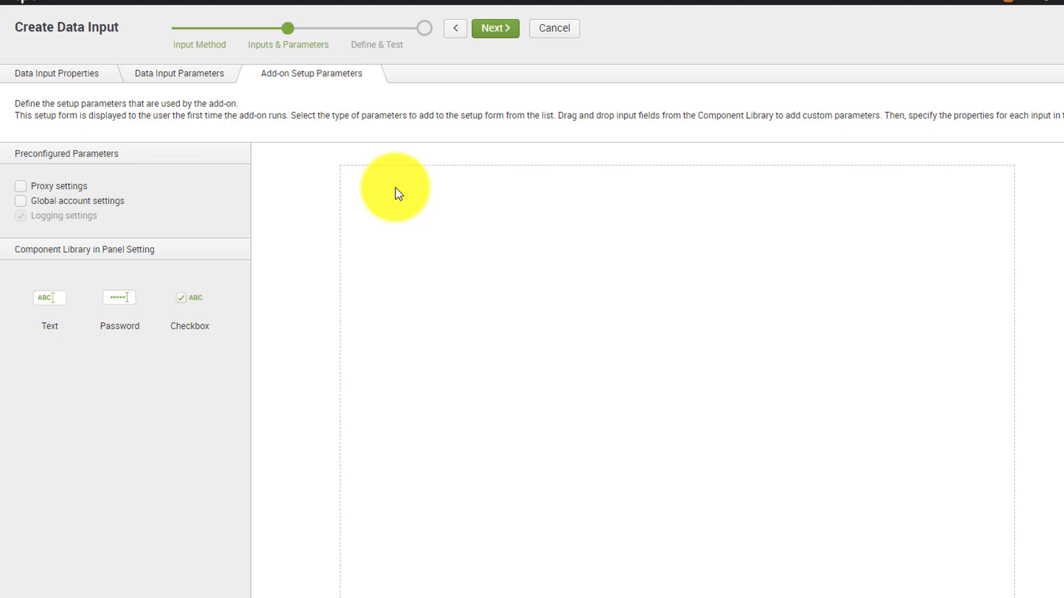
left_click(190, 77)
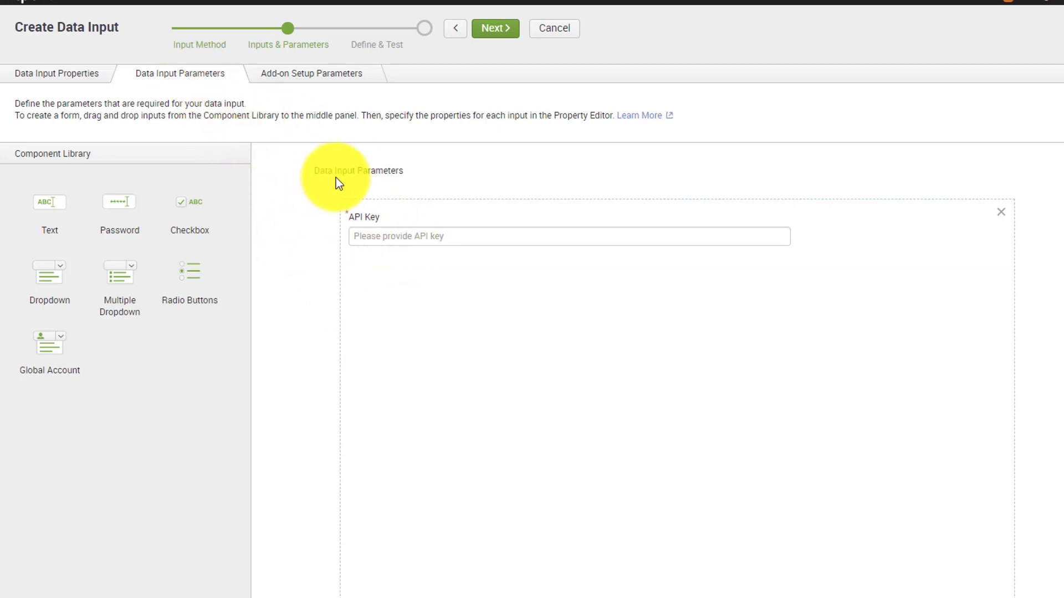
- Check the add-on setup parameters, return to the data input parameters, and proceed to the Define & Test stage
left_click(318, 76)
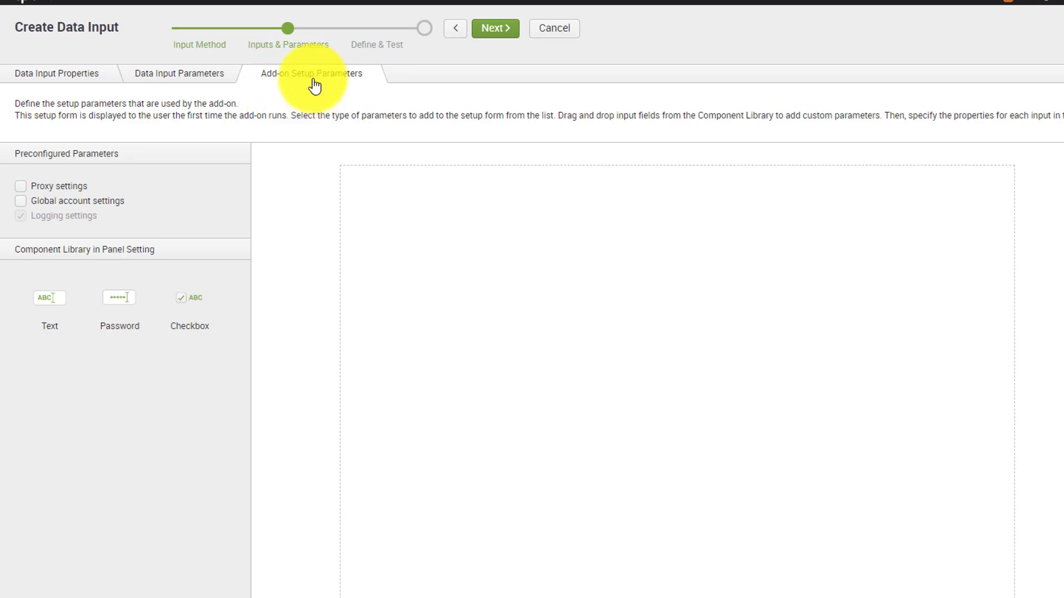
left_click(198, 76)
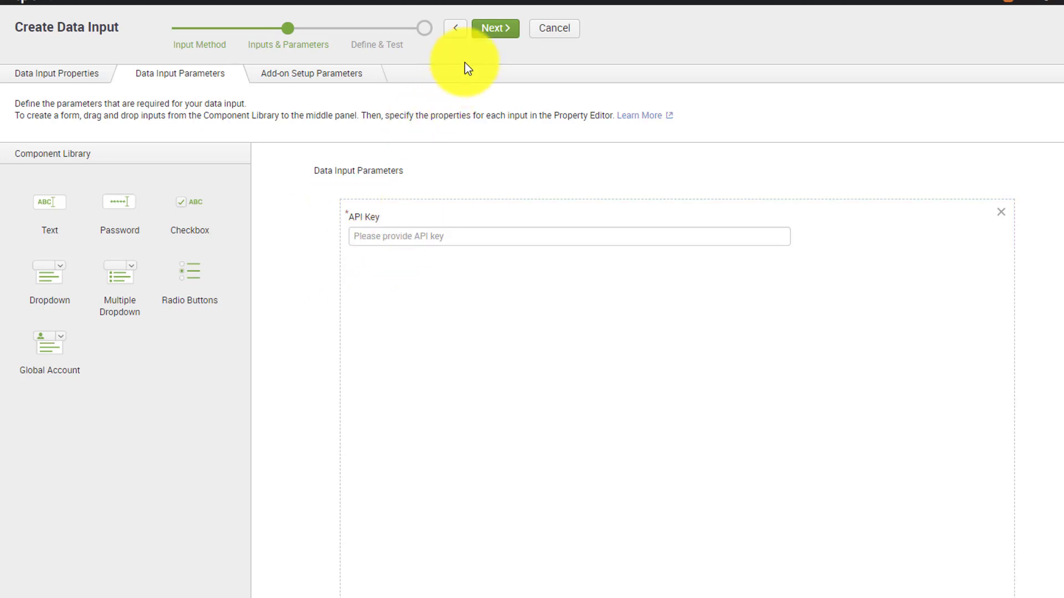
left_click(491, 28)
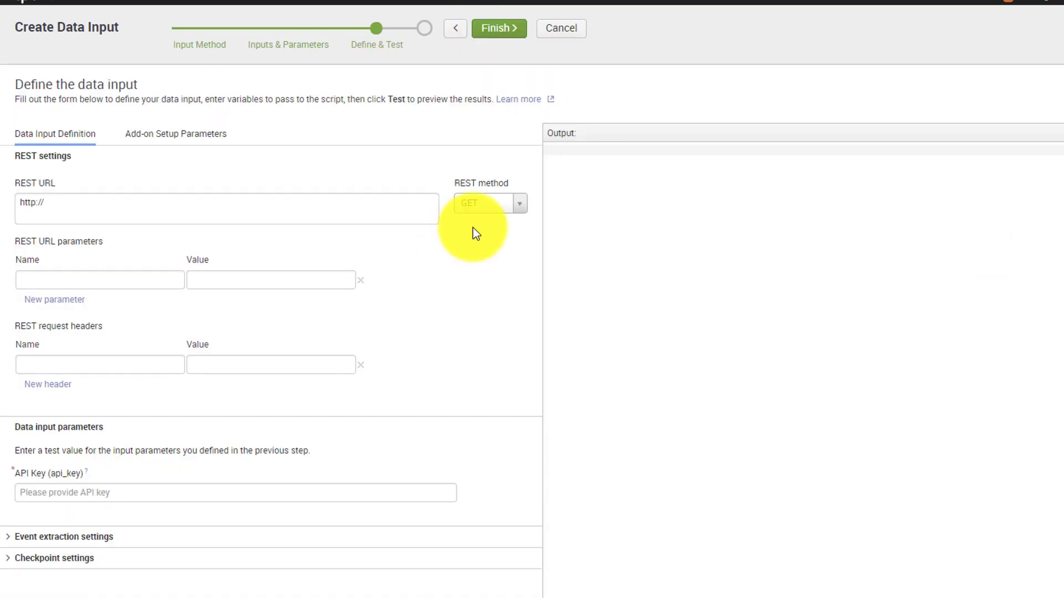
left_click(105, 210)
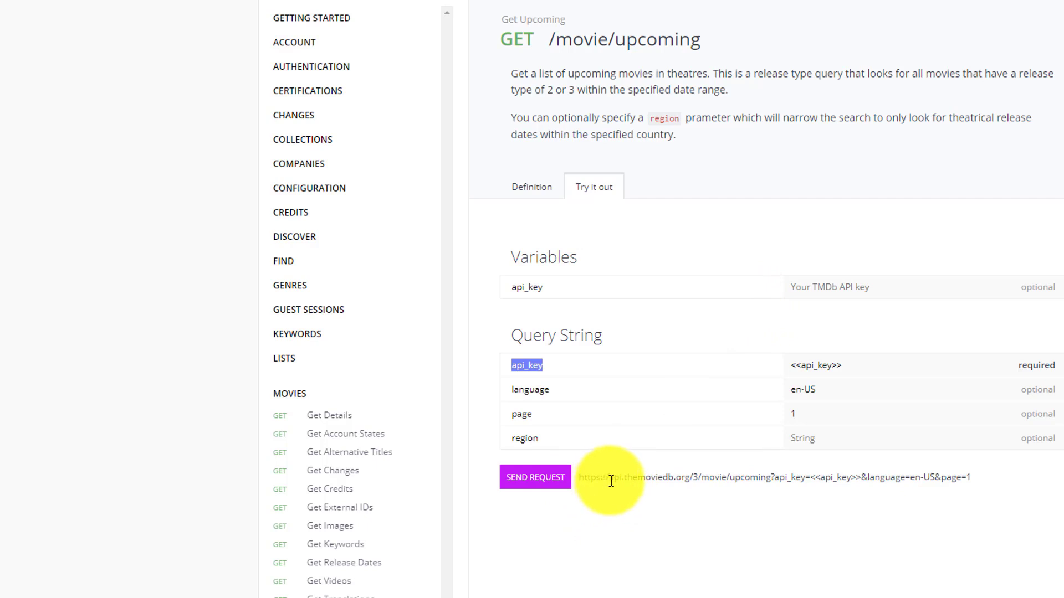
left_click_drag(579, 478, 775, 477)
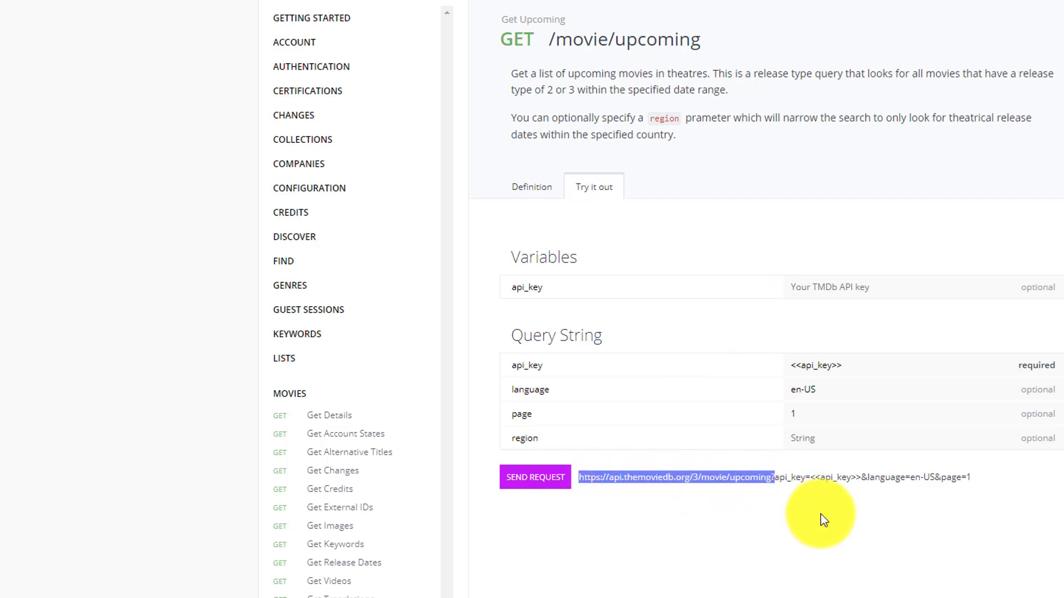
key("shift+Left")
key("ctrl+c")
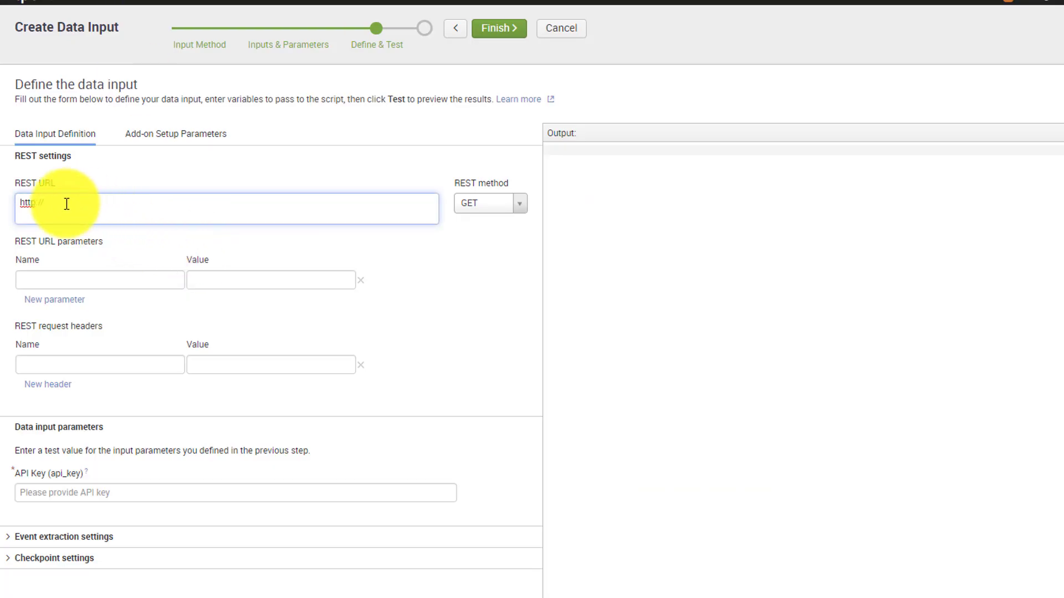
left_click_drag(66, 204, 4, 203)
key("ctrl+v")
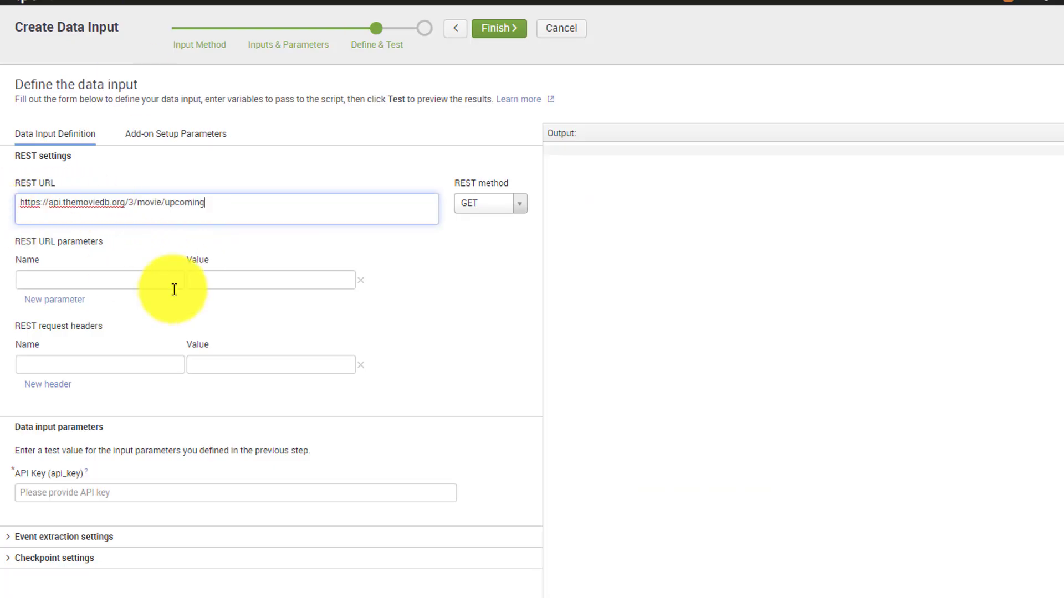
left_click(521, 215)
left_click(478, 224)
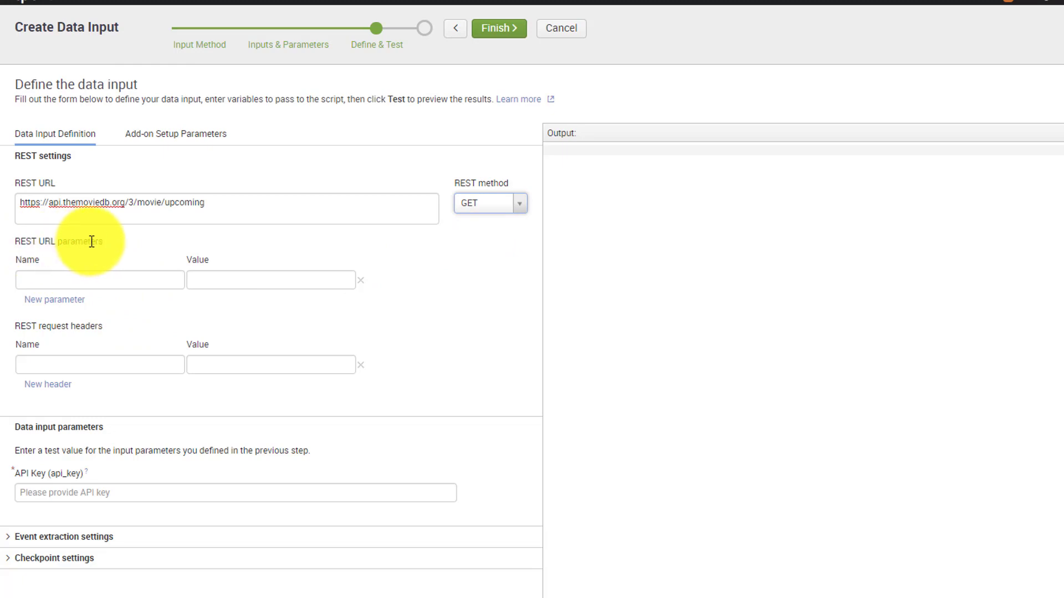
- Copy the api_key query parameter name from the TMDB API documentation and enter it as the REST URL parameter name
left_click(86, 279)
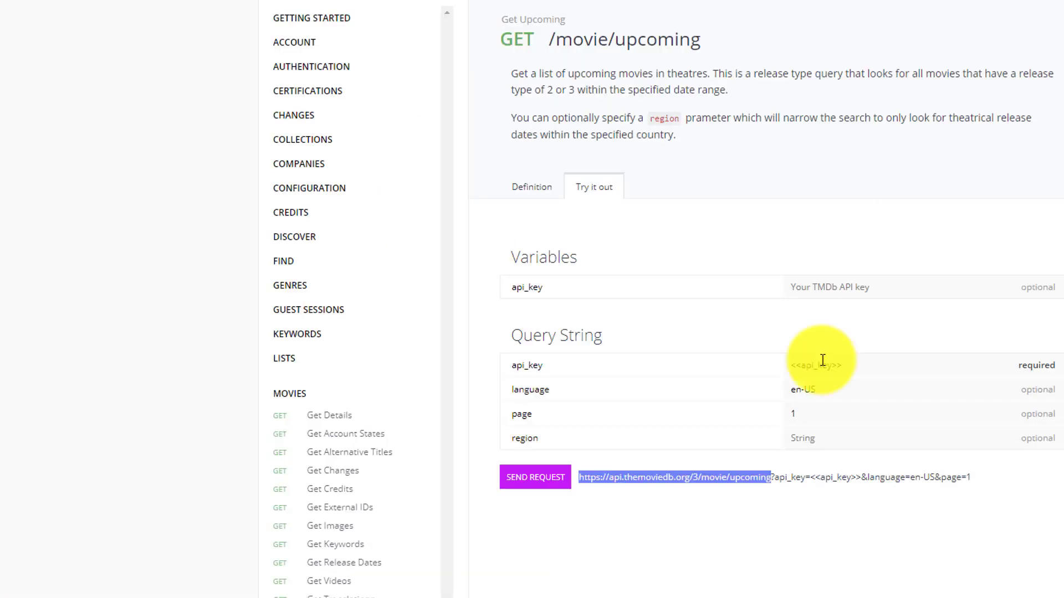
double_click(531, 369)
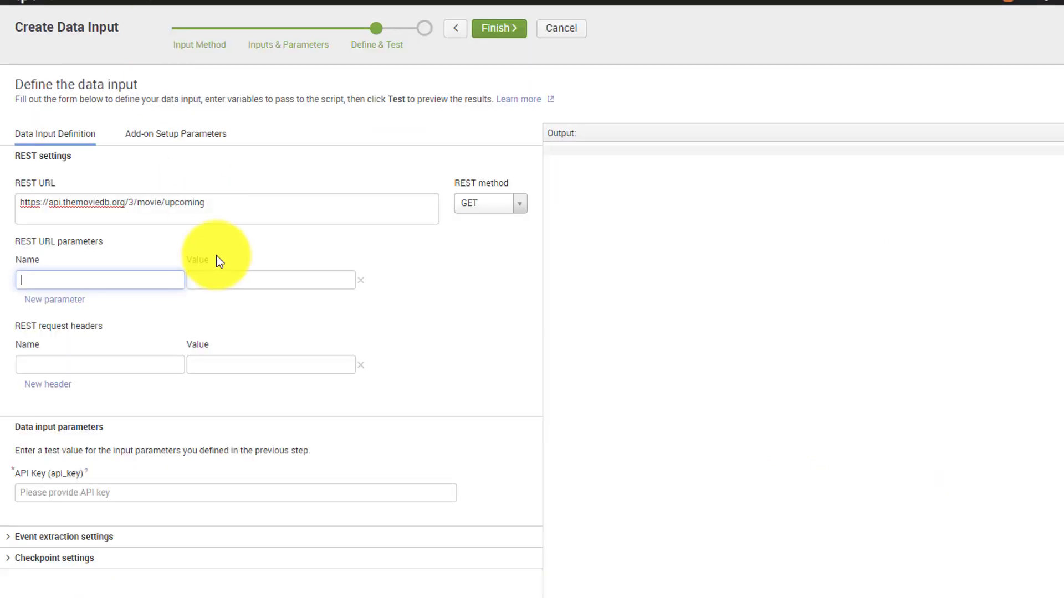
type("api_key")
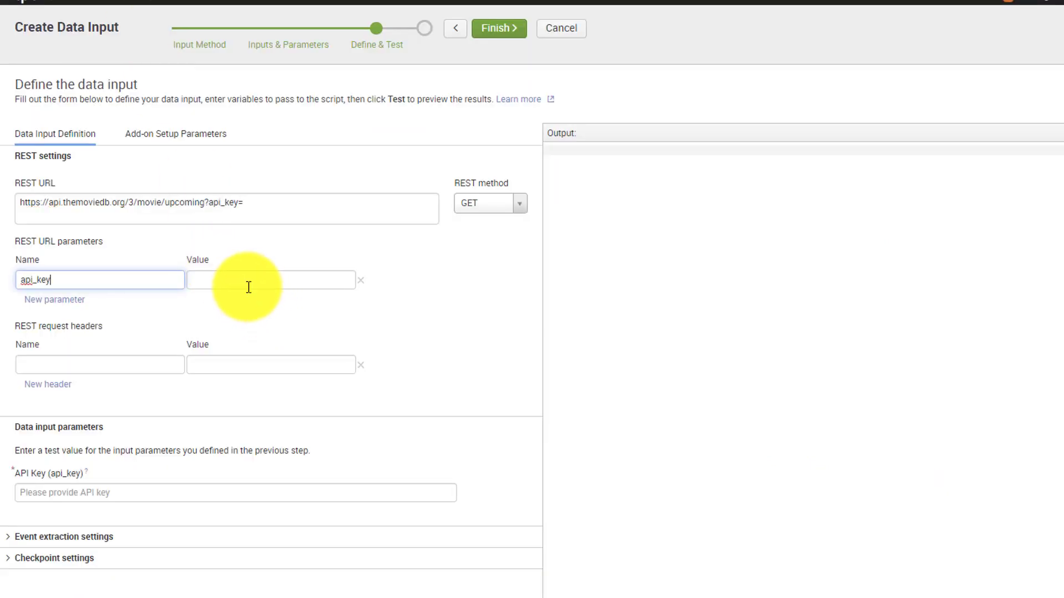
- Set the api_key URL parameter's value to ${api_key}, referencing the internal name of the API Key data input parameter
left_click(249, 287)
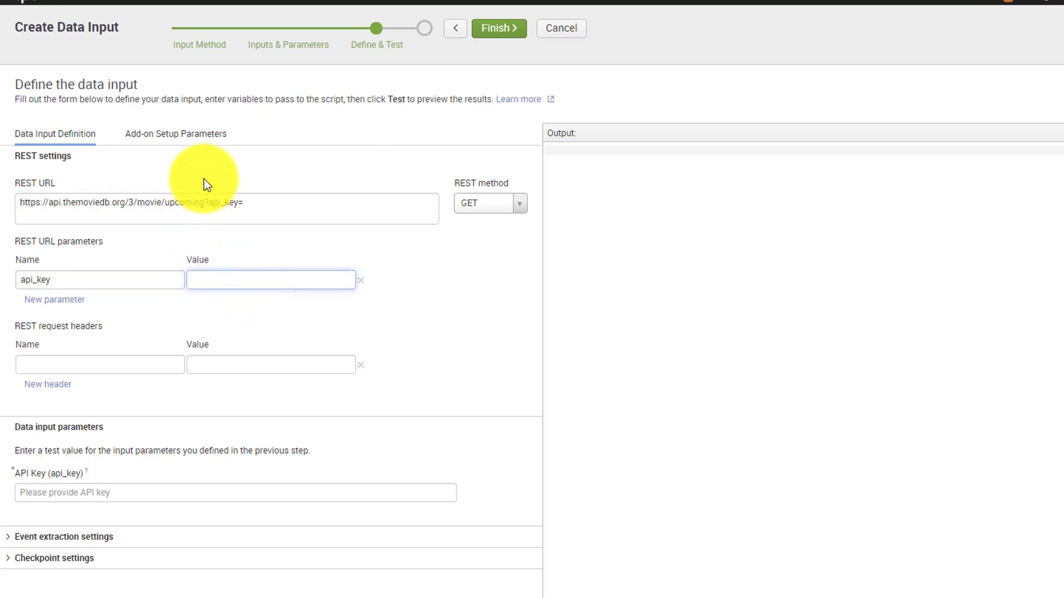
left_click(16, 427)
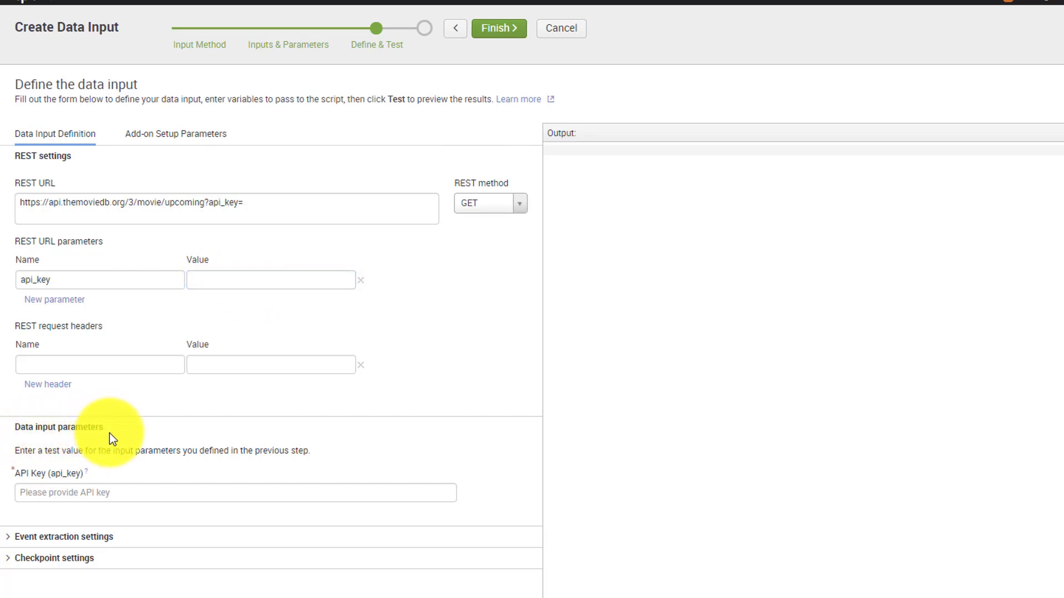
double_click(59, 472)
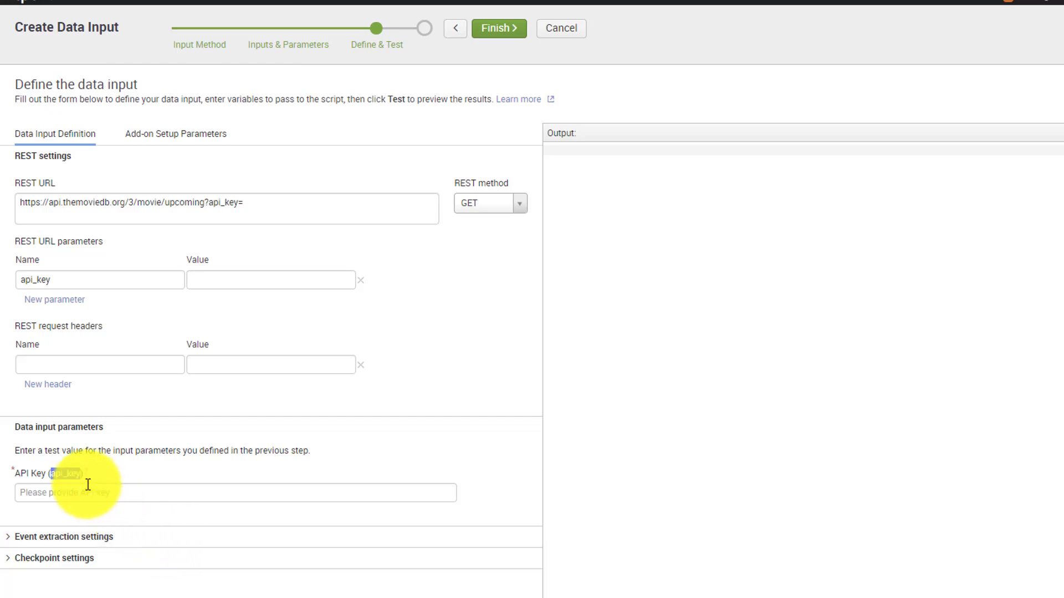
left_click(210, 288)
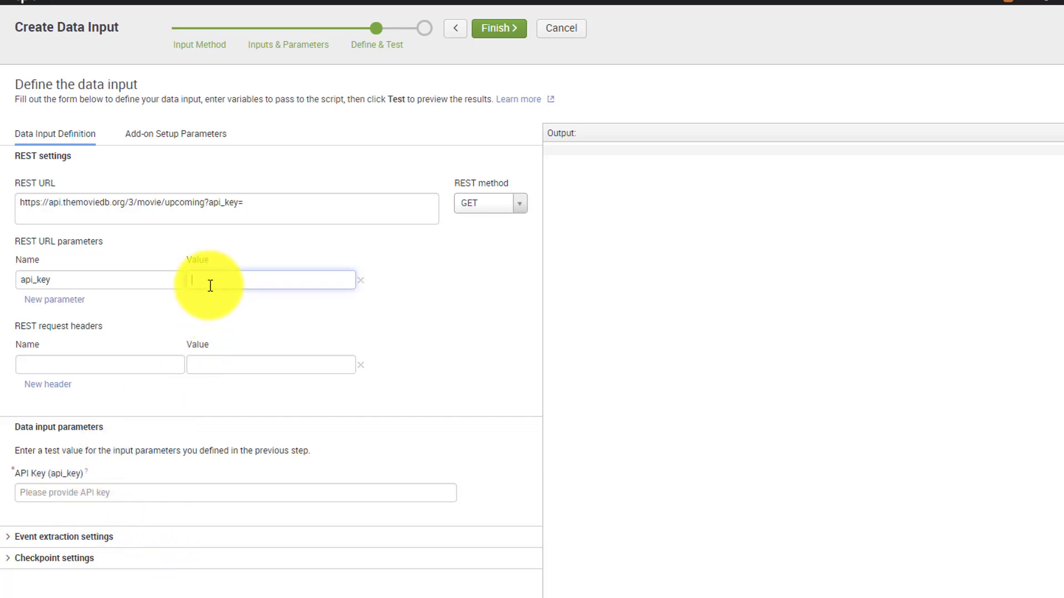
type("${")
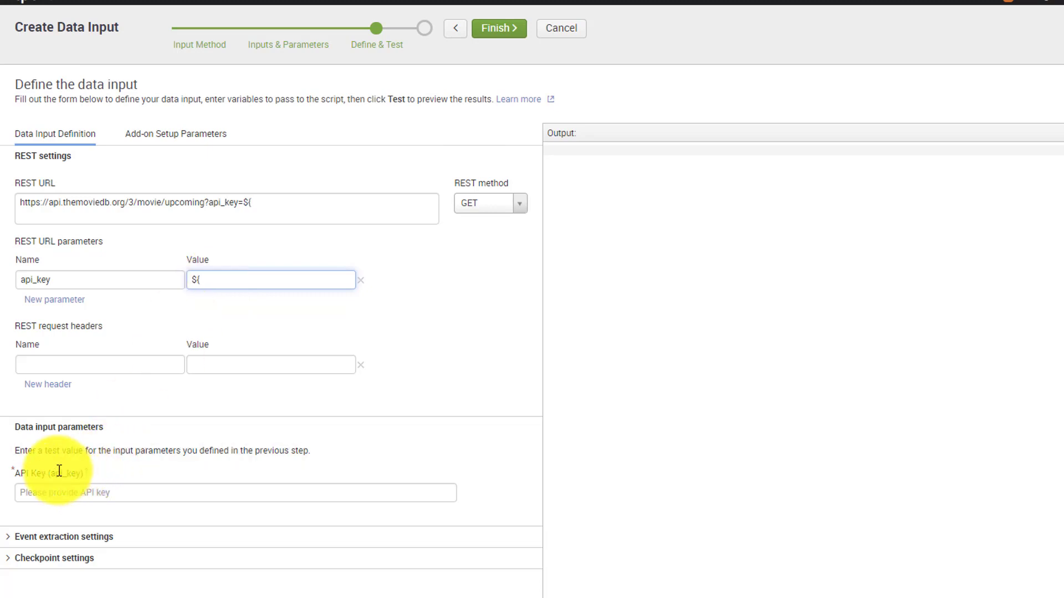
left_click_drag(50, 472, 83, 472)
key("ctrl+c")
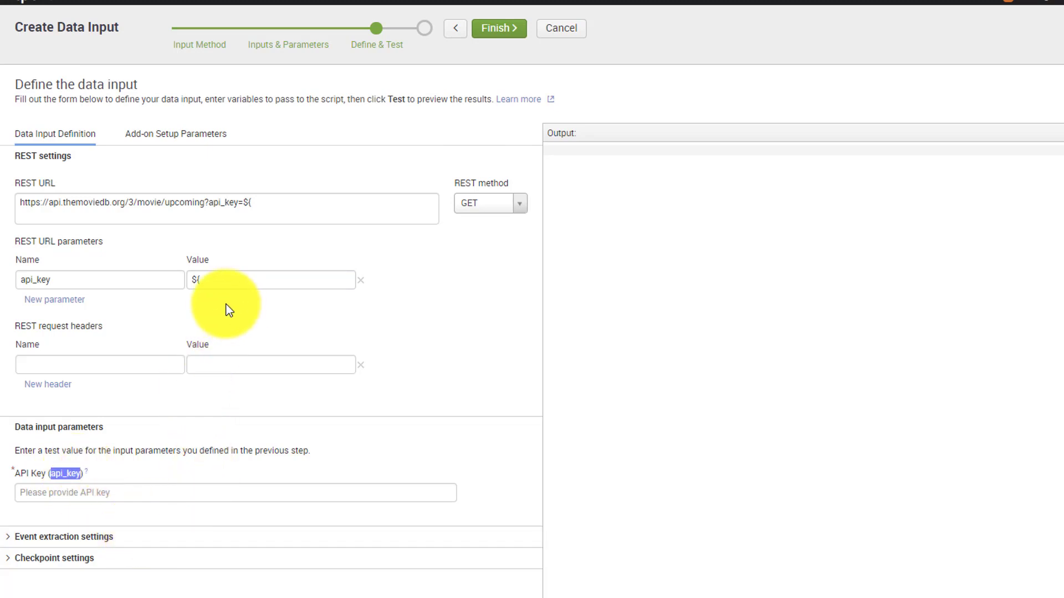
left_click(219, 284)
key("ctrl+v")
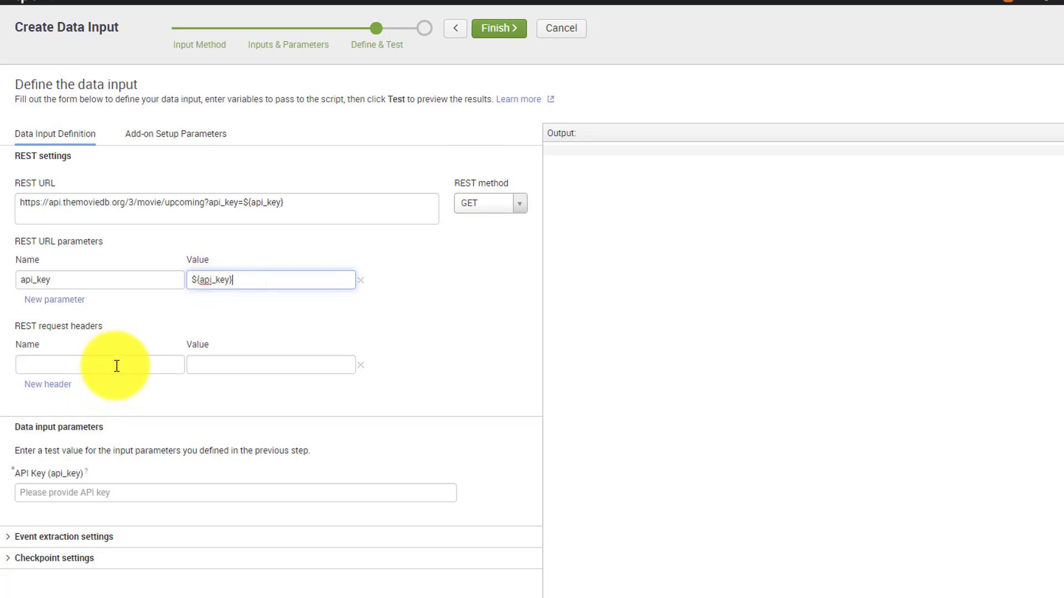
left_click(72, 367)
left_click(224, 371)
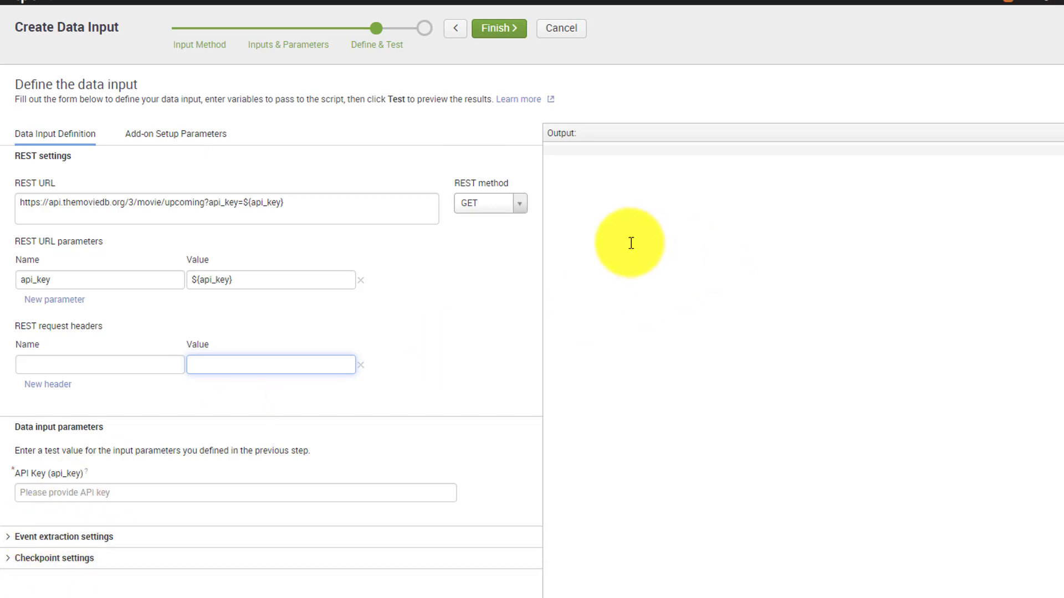
- Copy the API key from the main function of the Python script and paste it as the API Key parameter's test value
left_click(61, 491)
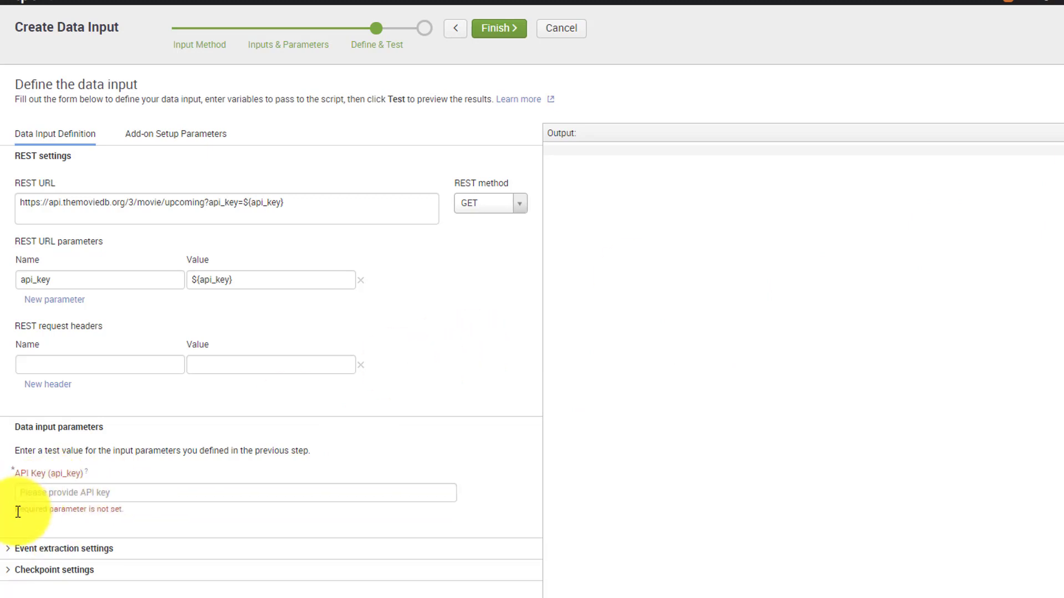
triple_click(29, 512)
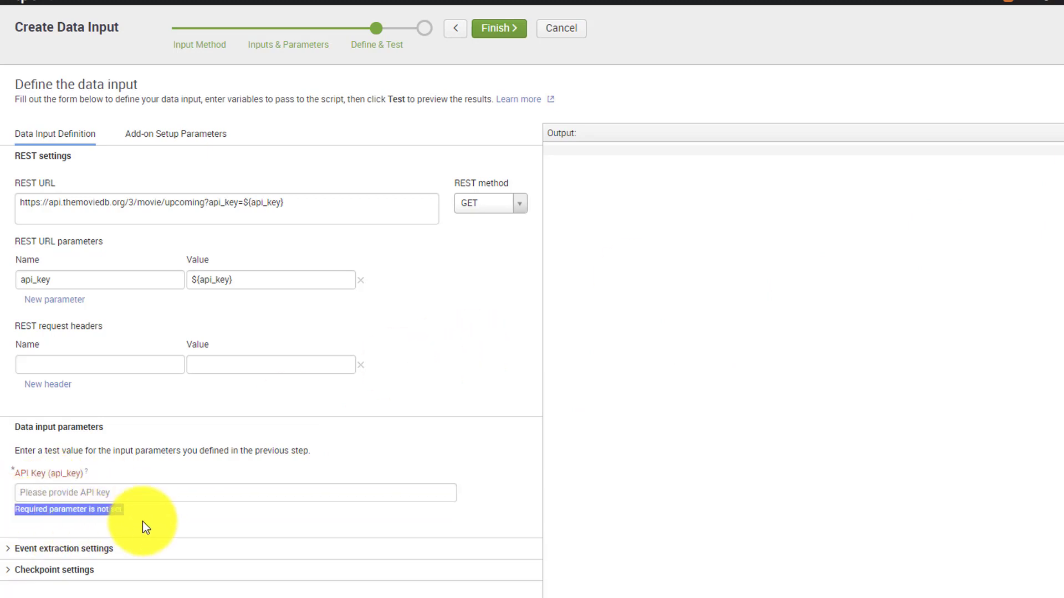
left_click(52, 492)
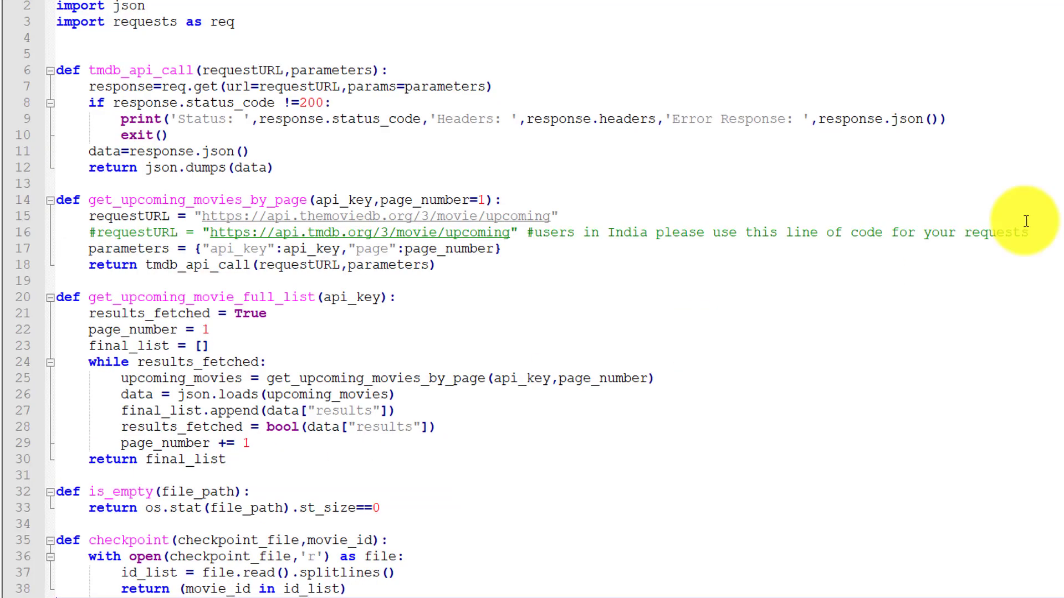
scroll(341, 483, "down", 7)
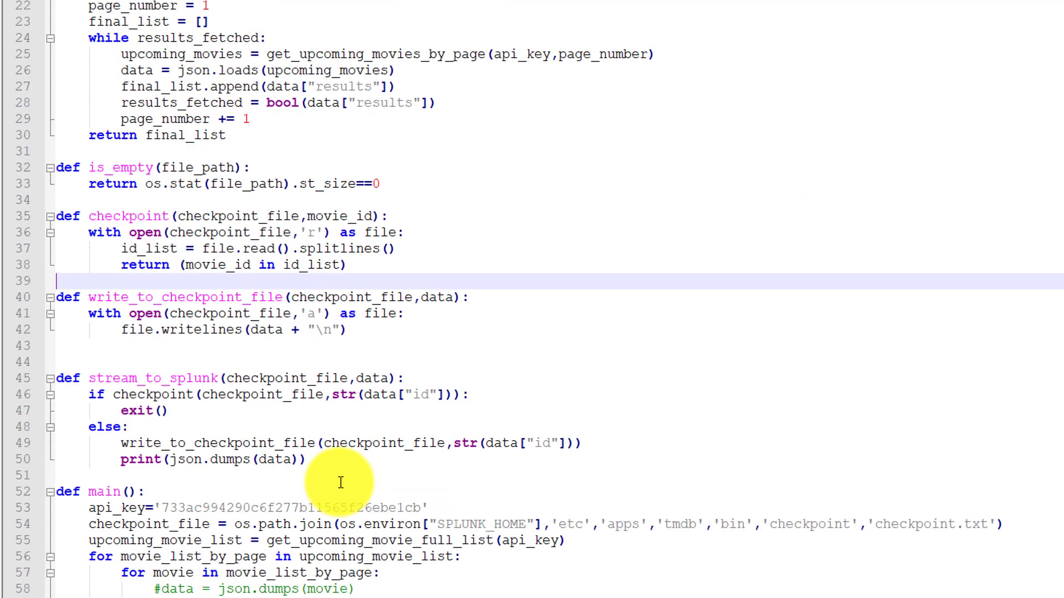
double_click(316, 507)
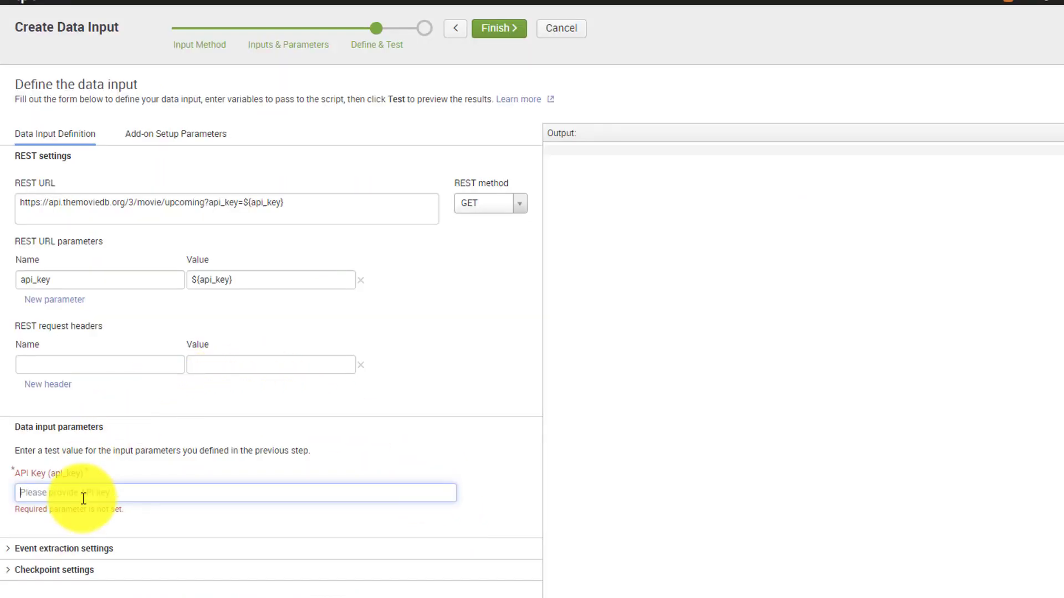
key("ctrl+v")
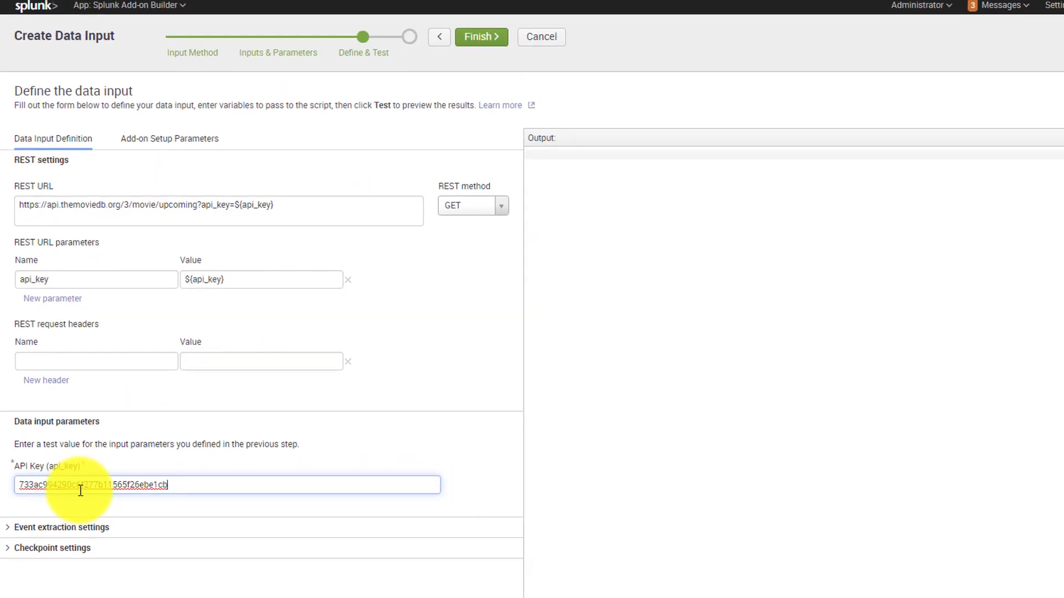
- Run a test of the data input and examine the upcoming movie records in the JSON output
left_click(920, 147)
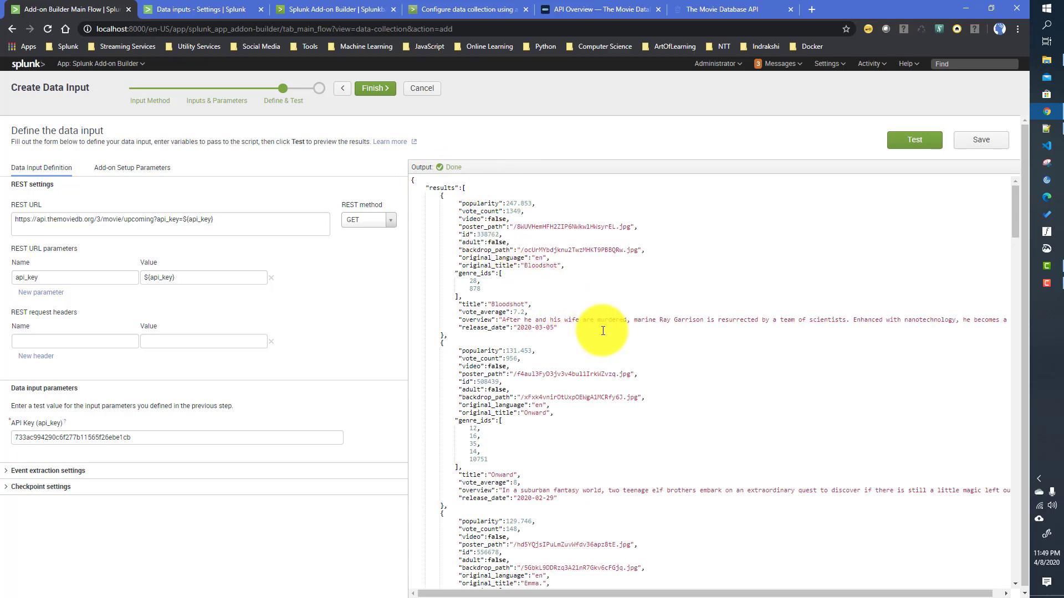
scroll(604, 324, "down", 7)
scroll(608, 317, "down", 4)
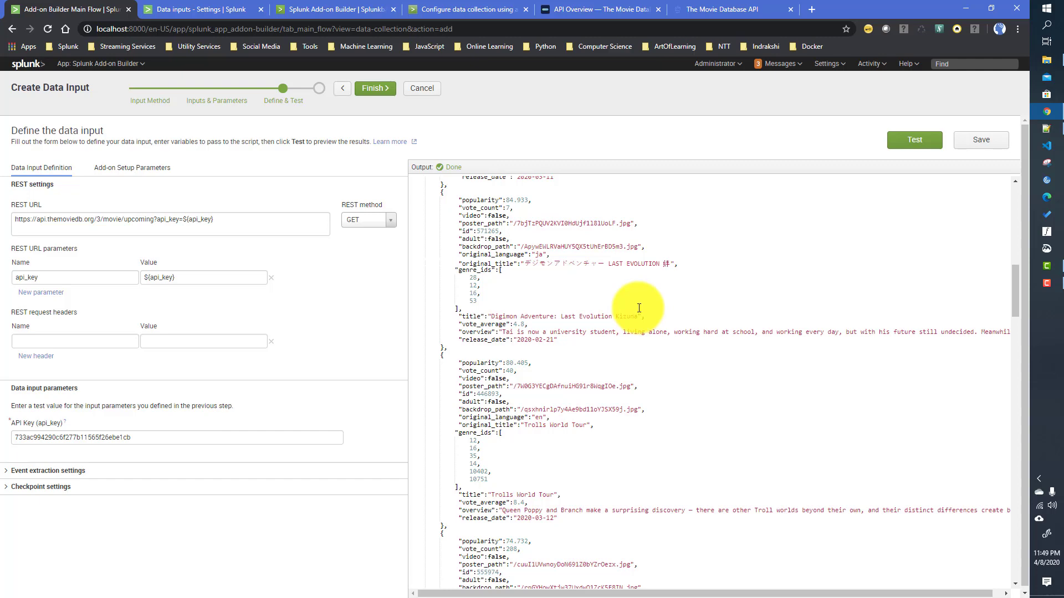
scroll(640, 305, "up", 2)
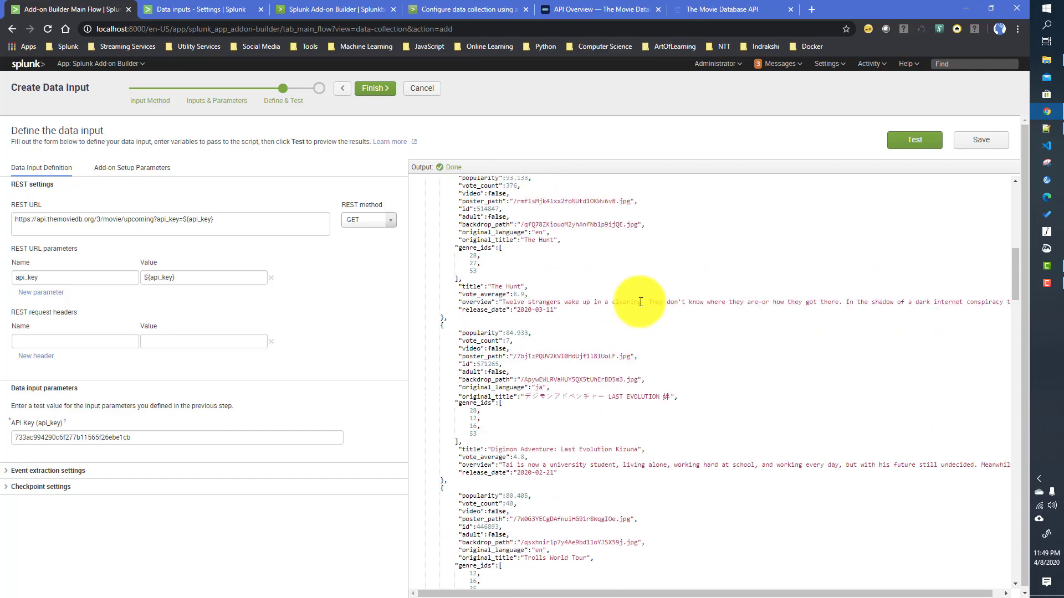
scroll(639, 302, "up", 5)
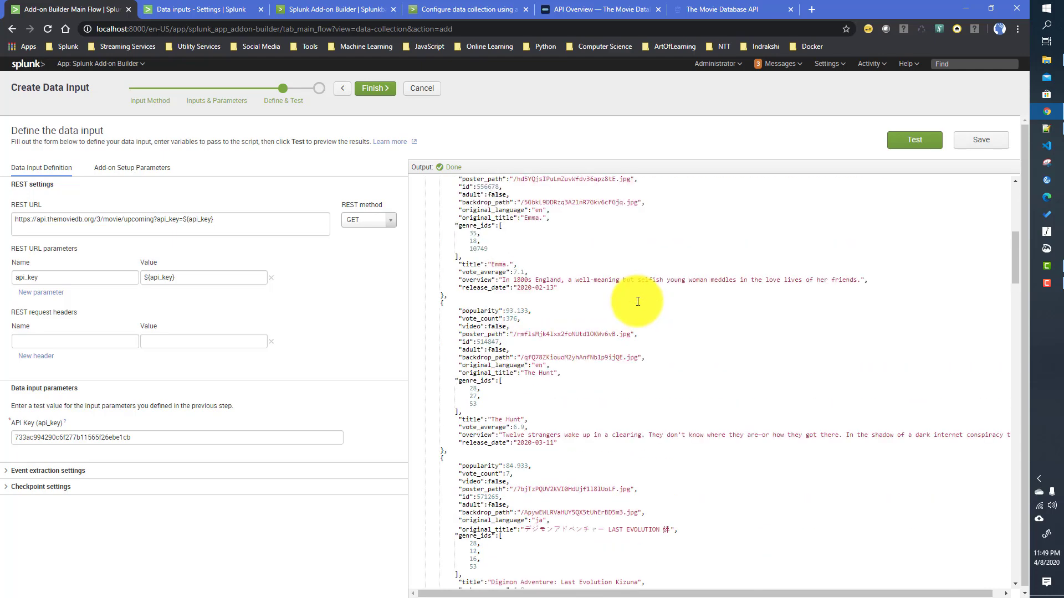
scroll(636, 301, "up", 2)
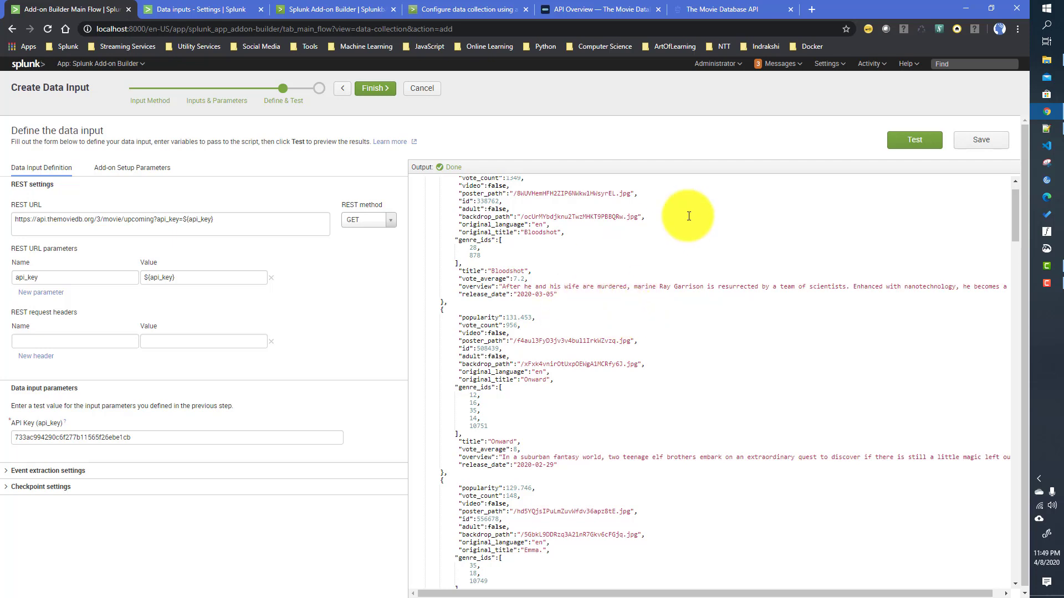
- Save the data input definition and finish creating the data input
left_click(987, 145)
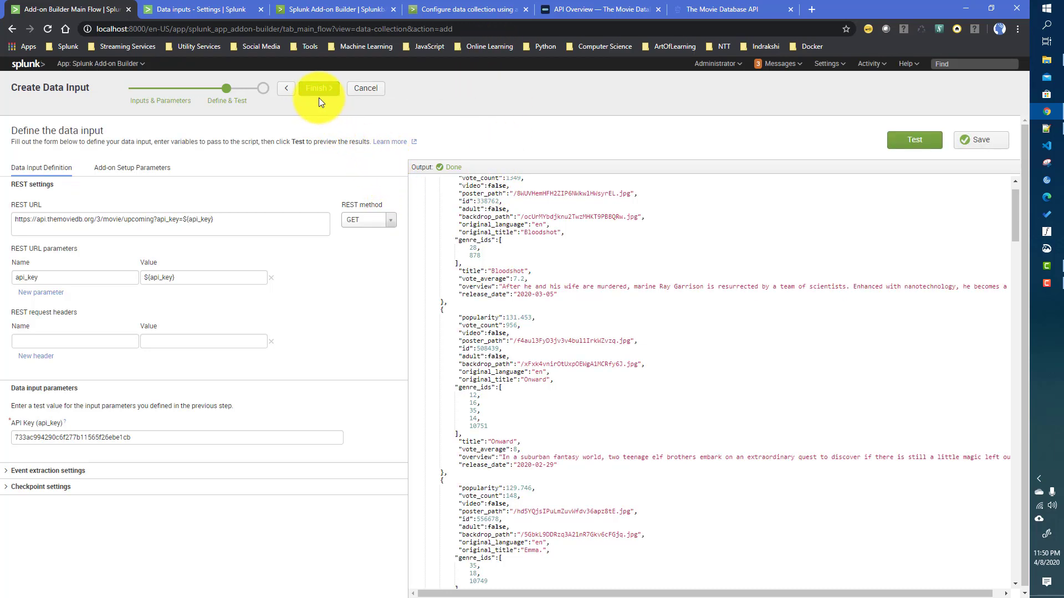
left_click(318, 91)
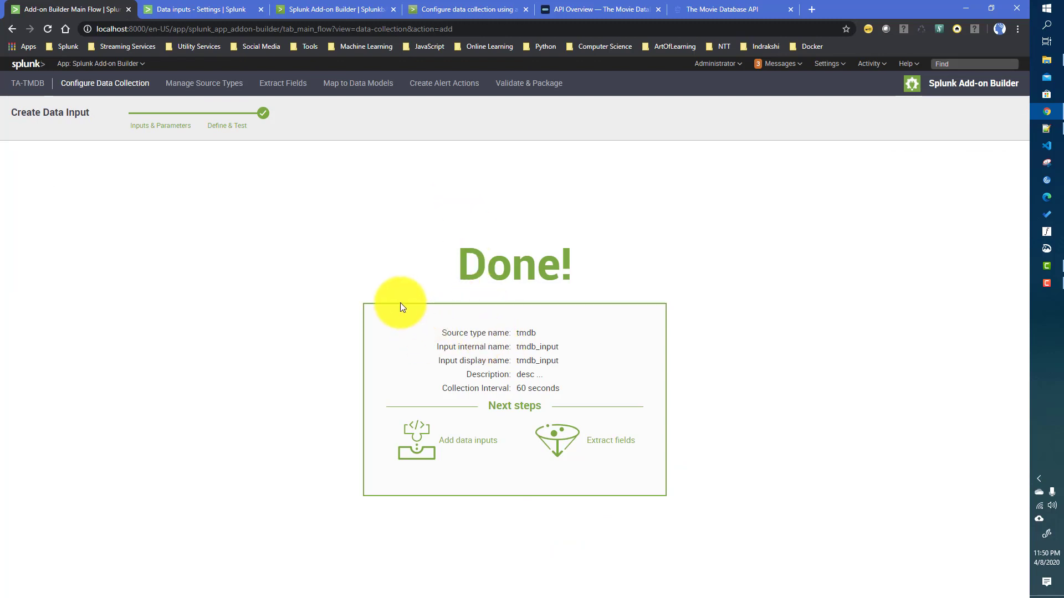
- Open the Splunk home page in a new browser tab and launch the TA-TMDB app
right_click(30, 65)
left_click(50, 74)
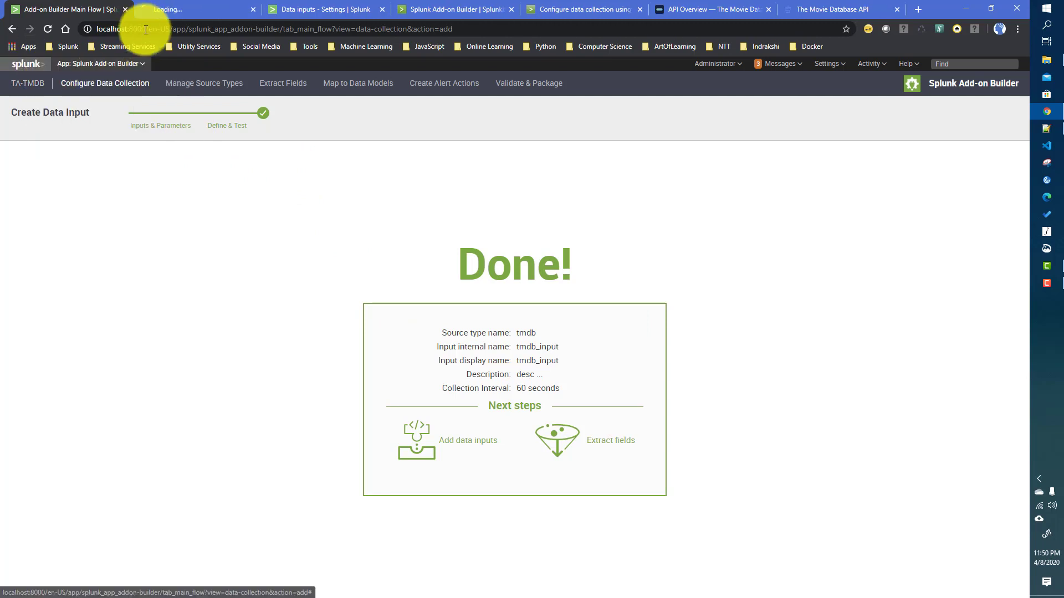
left_click(184, 8)
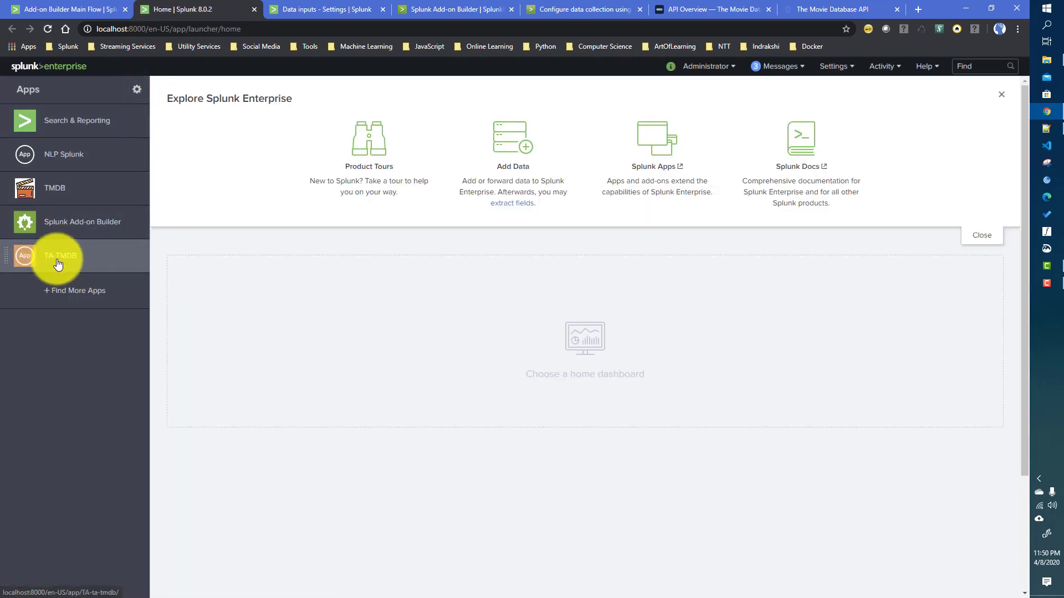
left_click(59, 266)
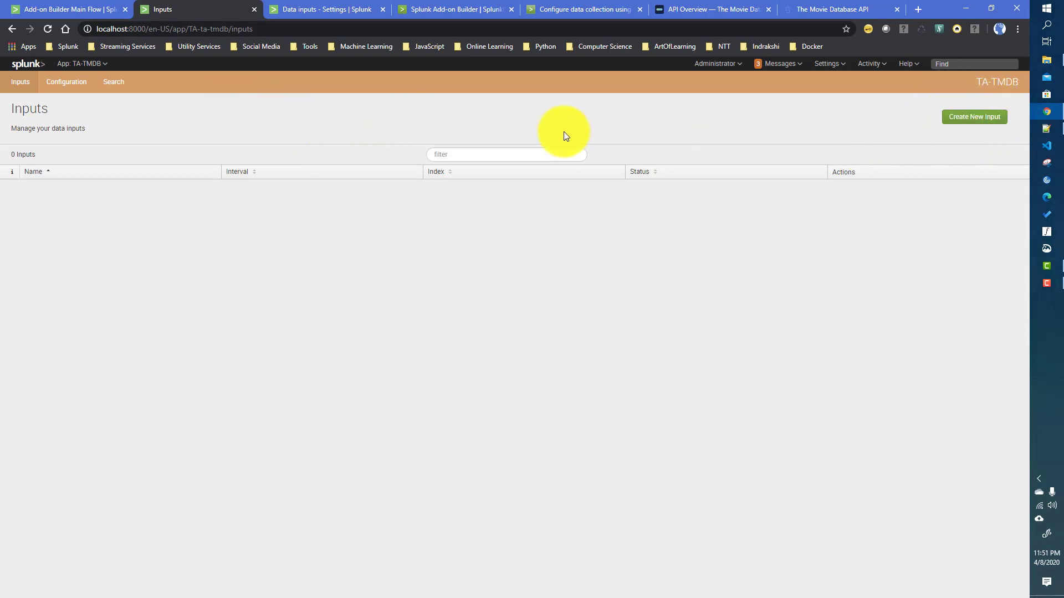
- Reload the Data inputs settings page and open the form for adding a new tmdb_input
left_click(347, 16)
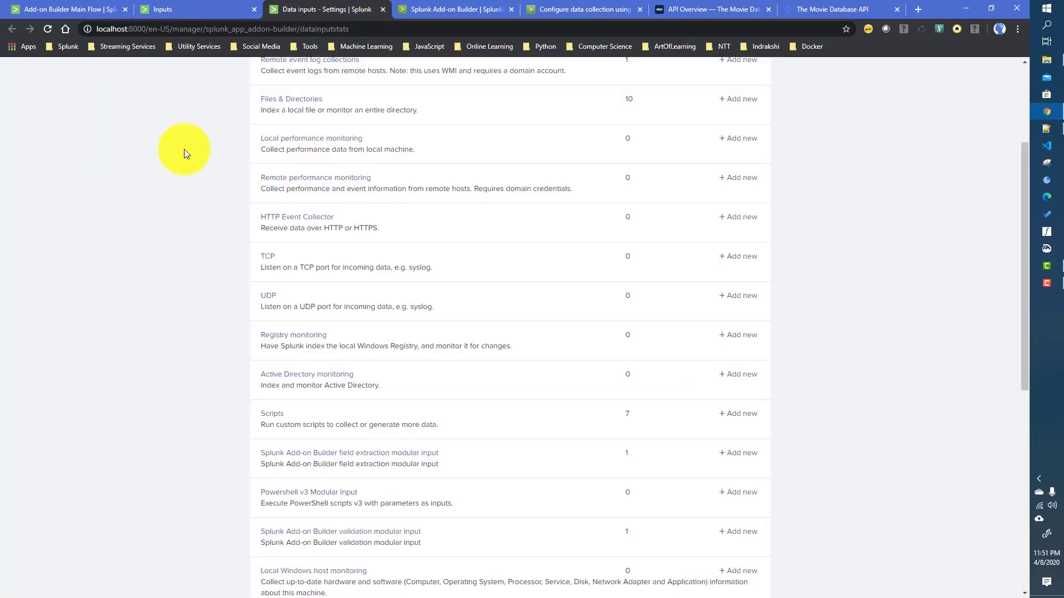
scroll(198, 137, "up", 3)
left_click(363, 30)
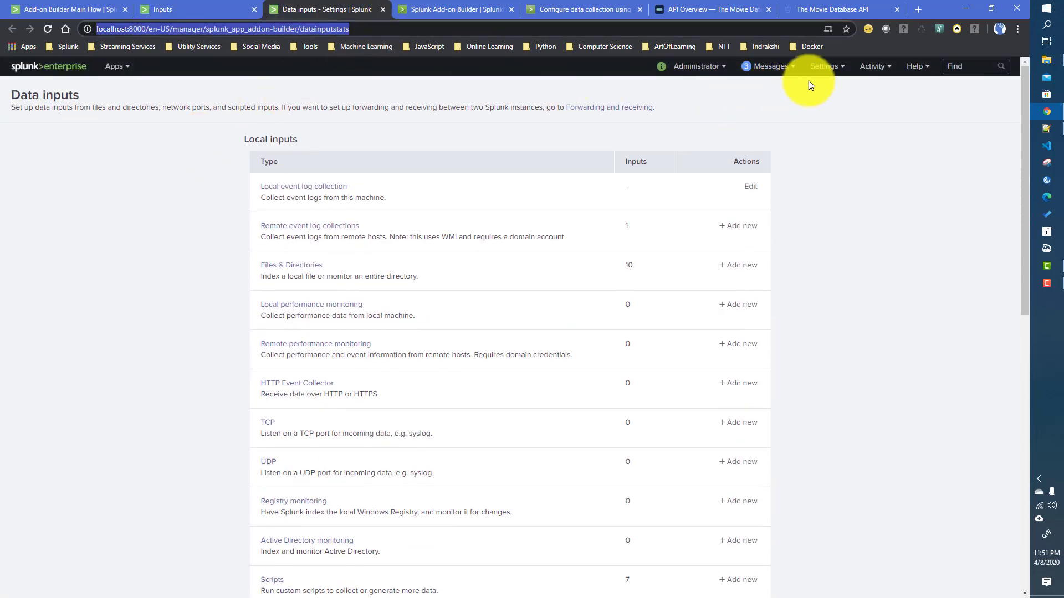
left_click(831, 68)
left_click(882, 108)
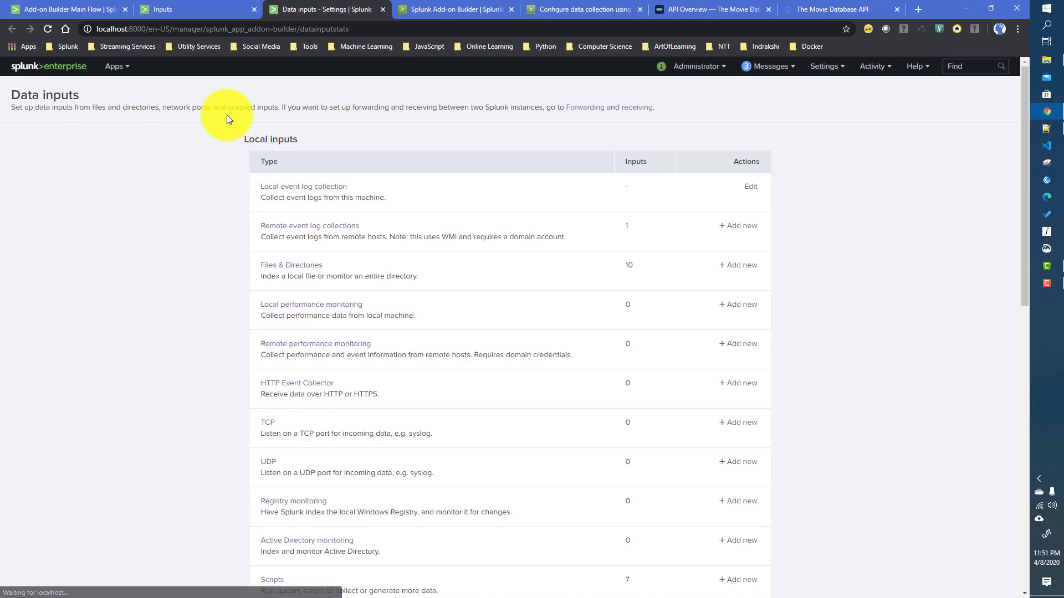
scroll(171, 203, "down", 7)
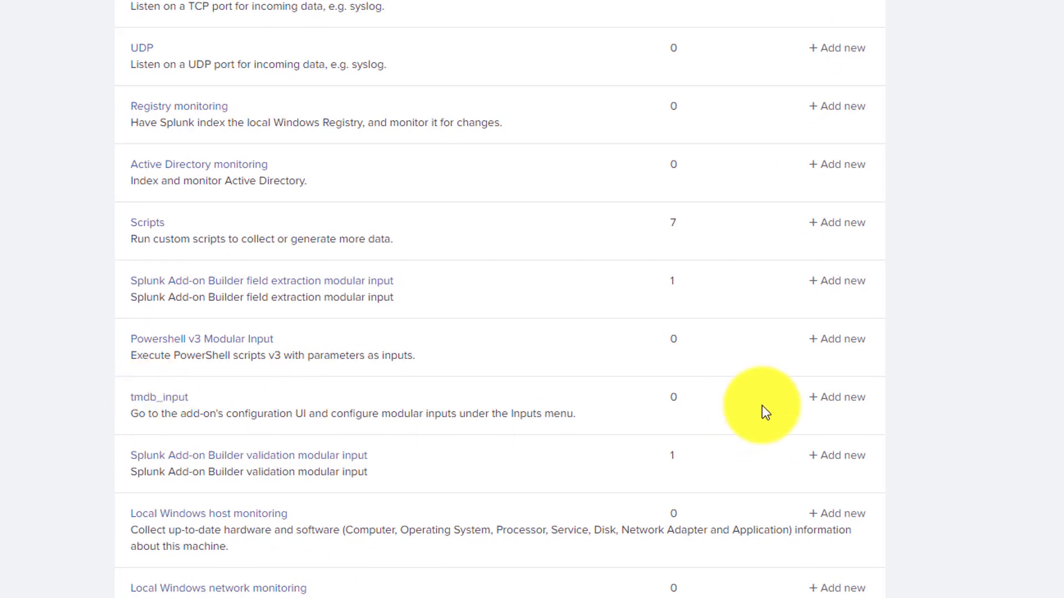
left_click(834, 407)
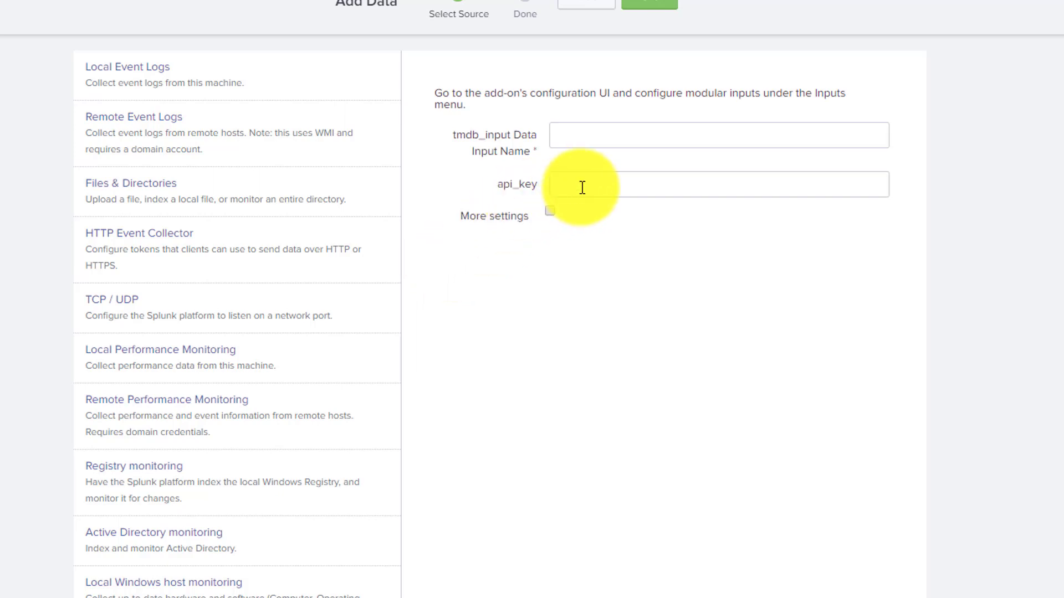
- Examine the data input name and api_key fields of the tmdb_input form
left_click(584, 137)
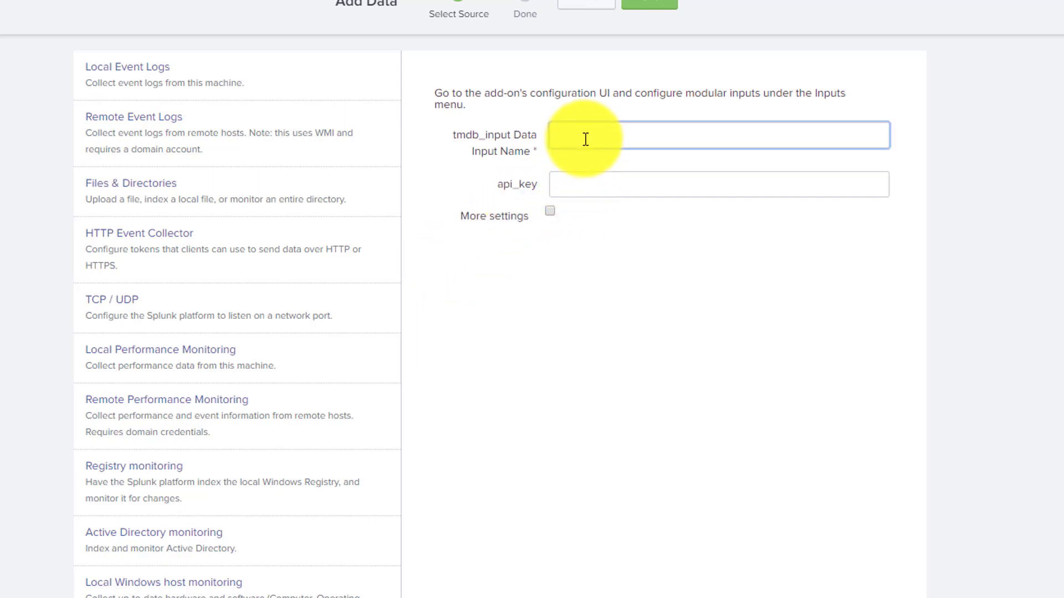
left_click(578, 189)
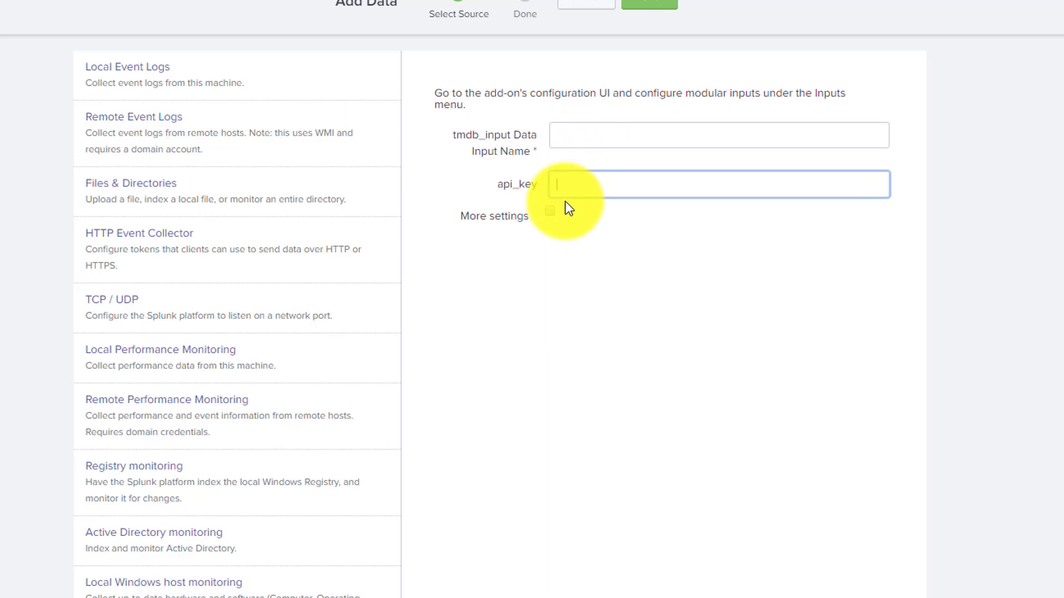
left_click(560, 133)
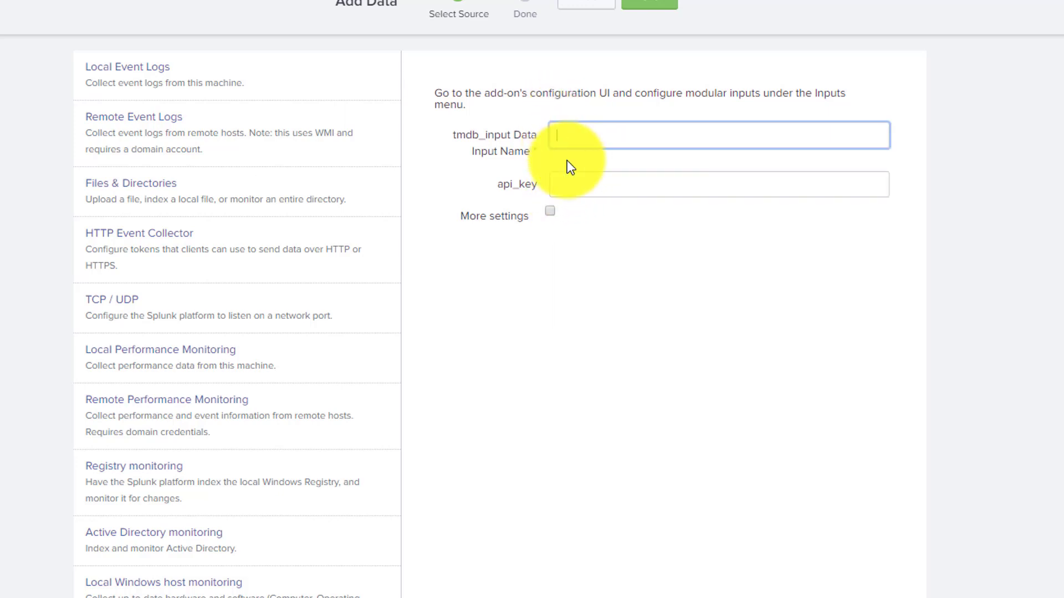
left_click(567, 183)
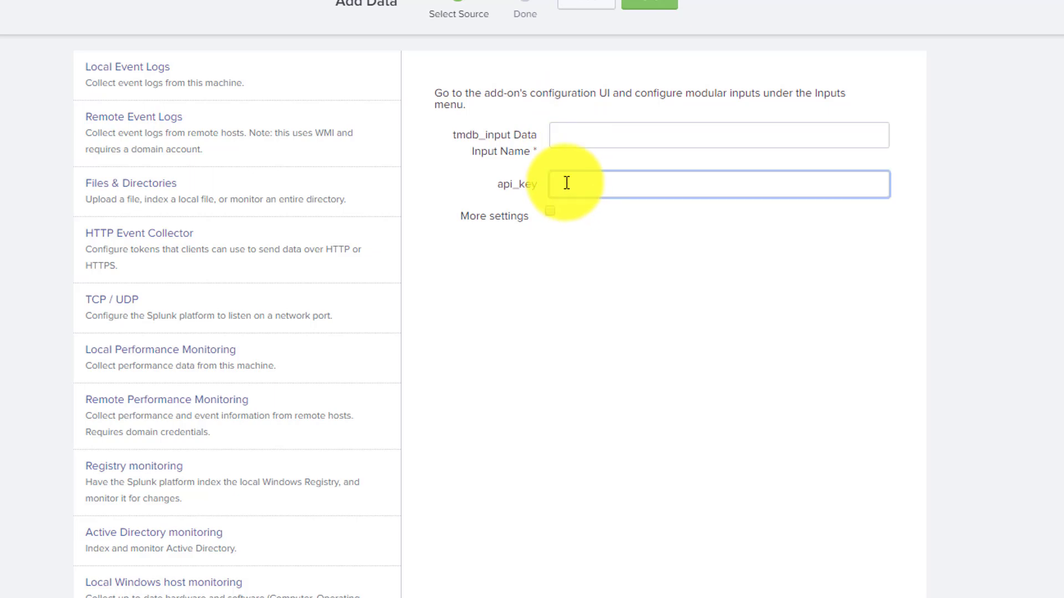
- View the TCP / UDP source, return to the tmdb_input source and review its fields again
left_click(99, 327)
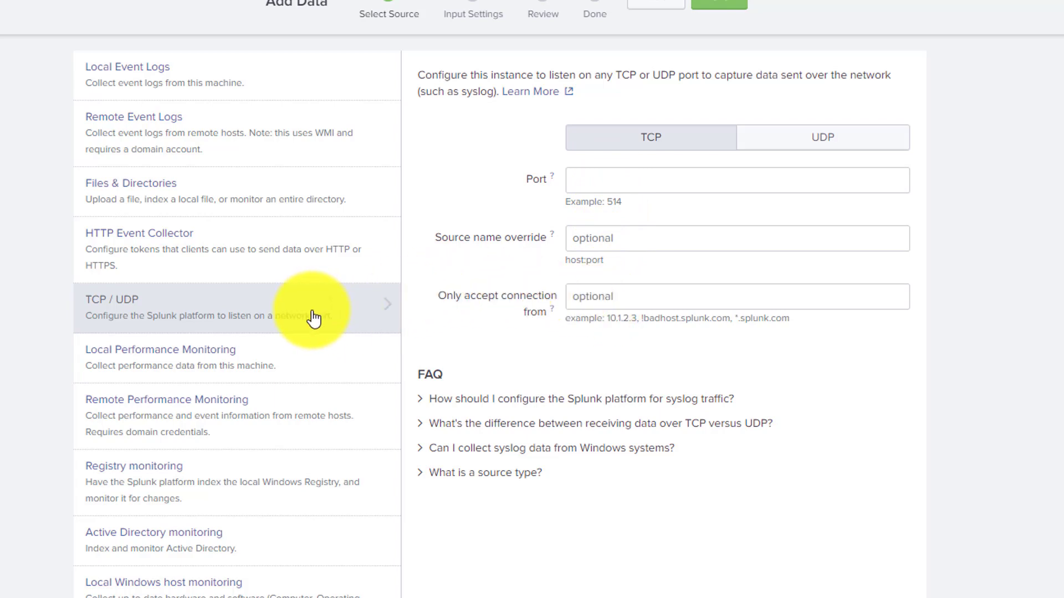
scroll(280, 443, "down", 3)
scroll(281, 442, "down", 3)
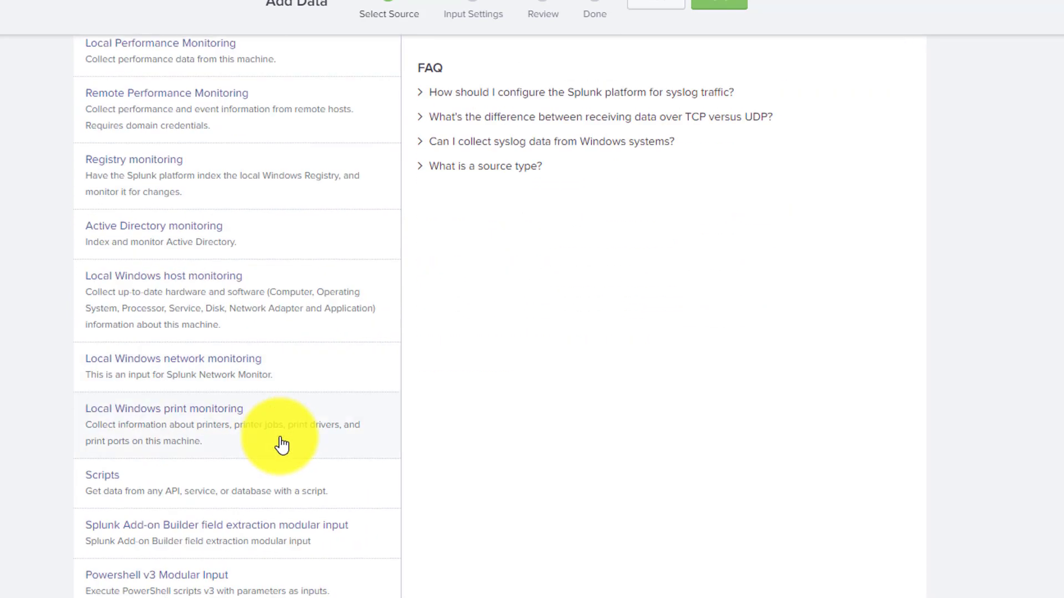
scroll(321, 430, "up", 5)
scroll(297, 416, "down", 4)
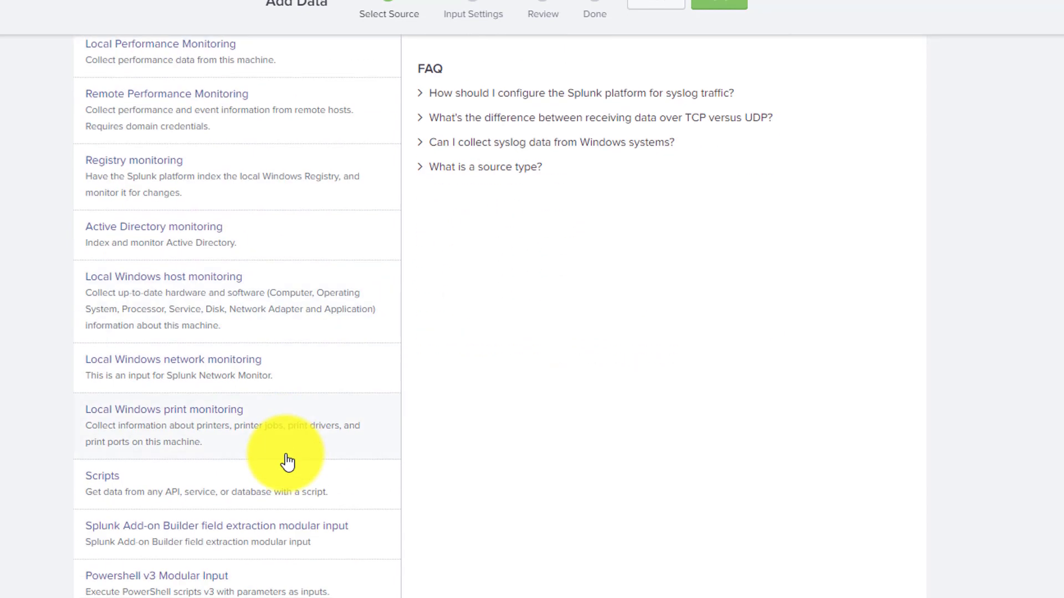
left_click(175, 597)
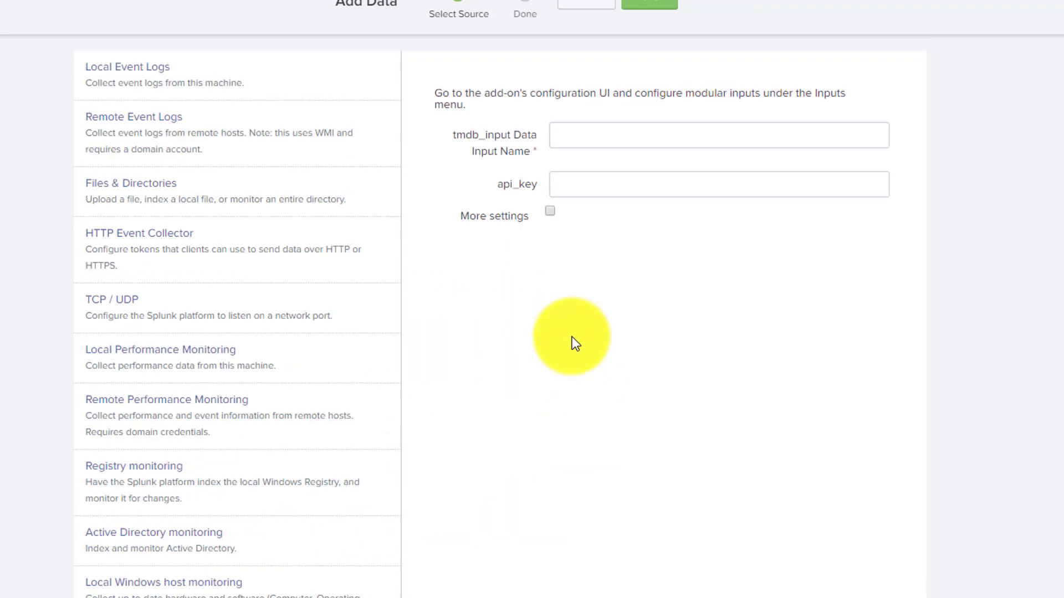
left_click(558, 133)
left_click(582, 186)
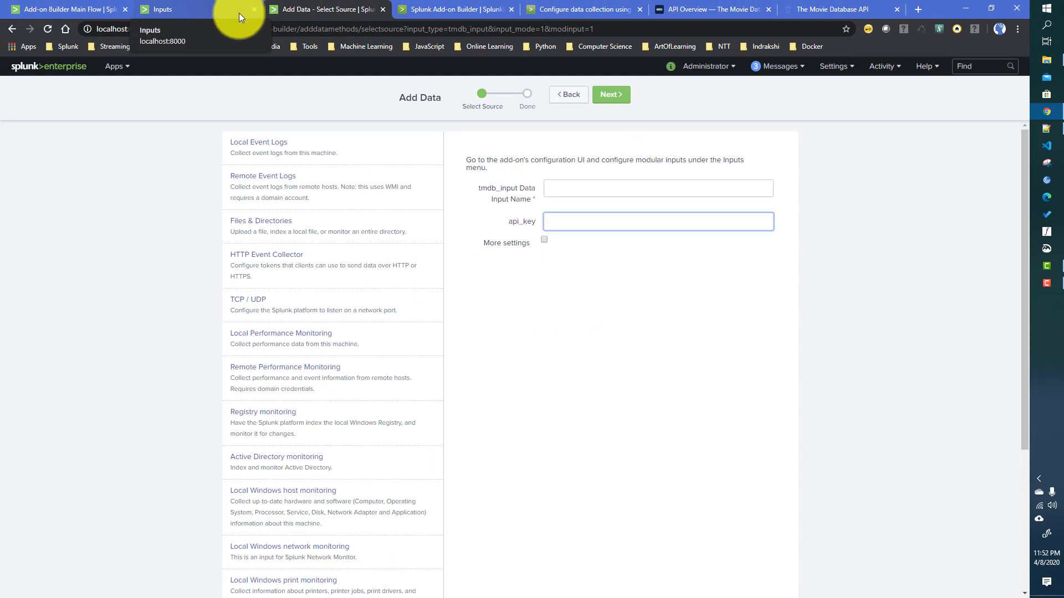
- Return to the TA-TMDB app and open its Search page in a new browser tab
left_click(201, 7)
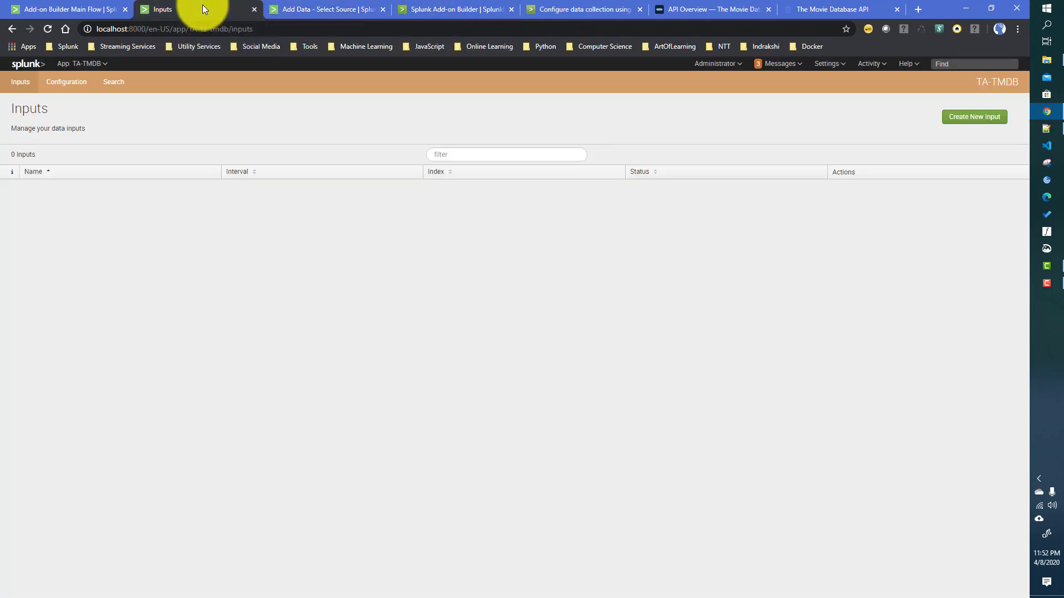
left_click(84, 72)
left_click(215, 127)
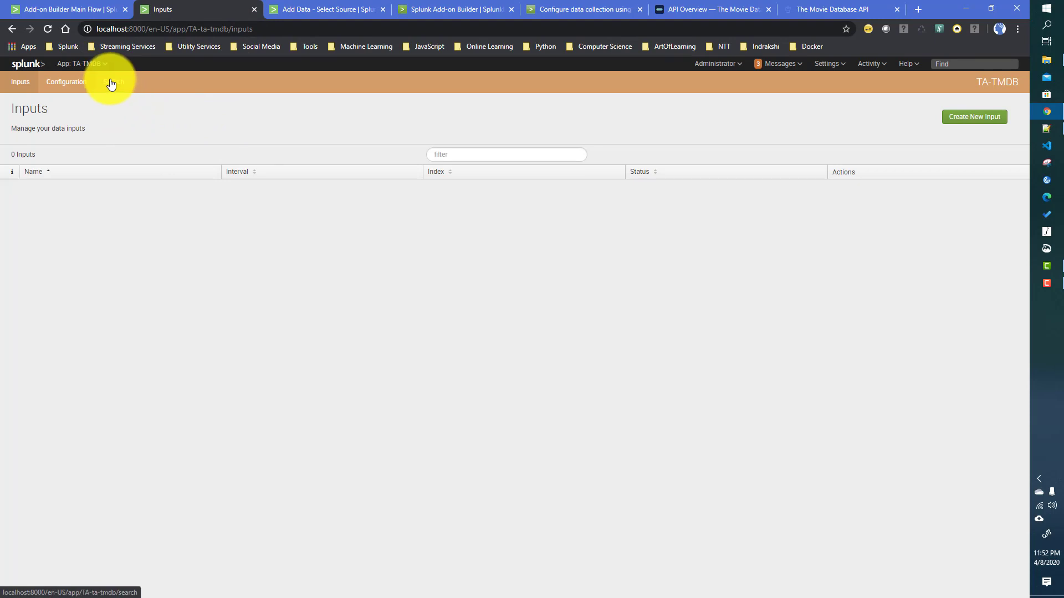
right_click(111, 83)
left_click(129, 87)
left_click(302, 11)
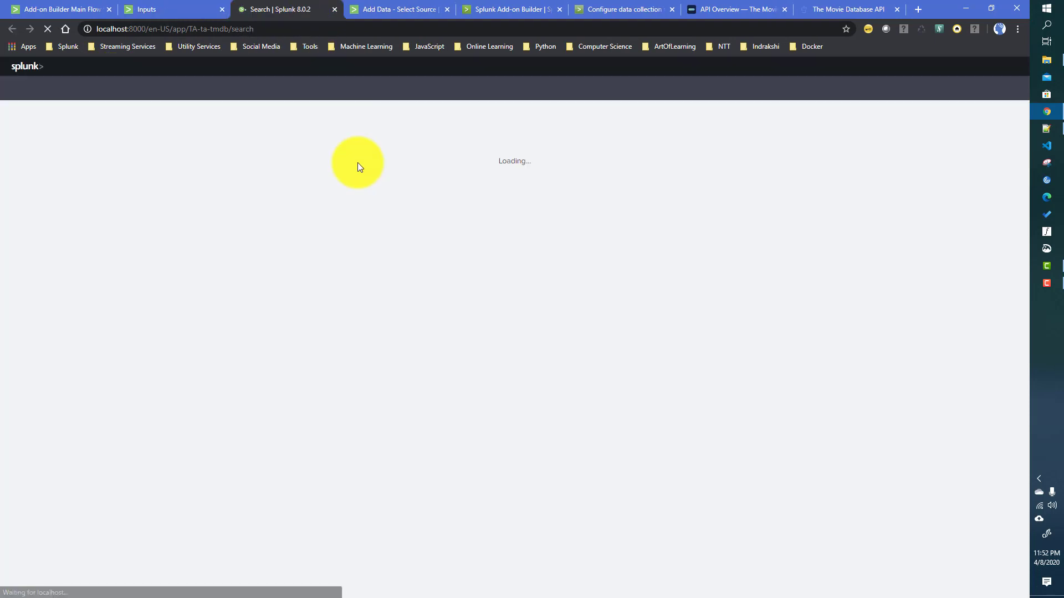
- Run the search index=main over All time
left_click(112, 145)
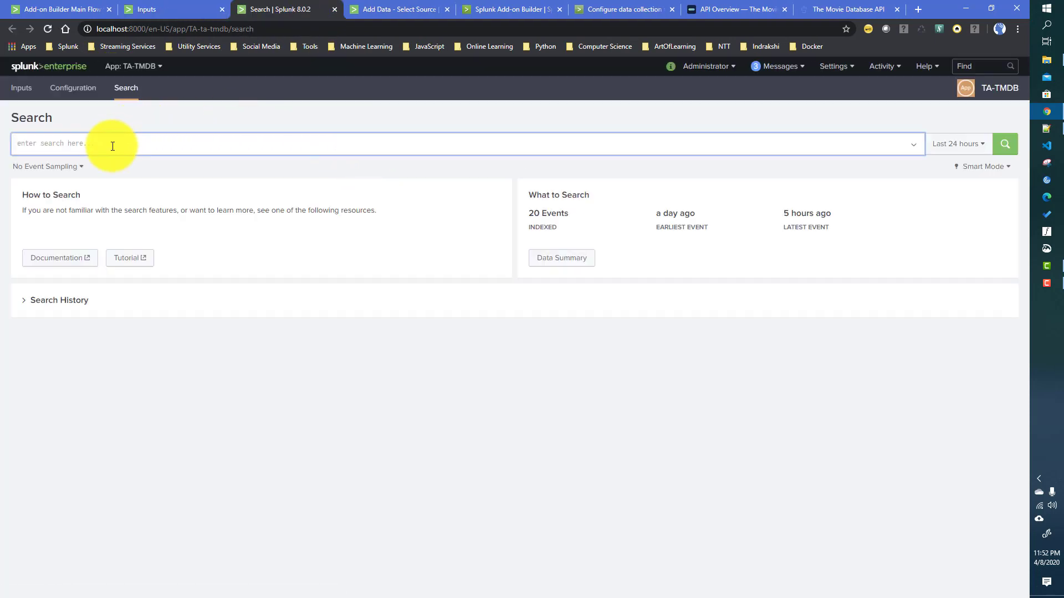
type("index")
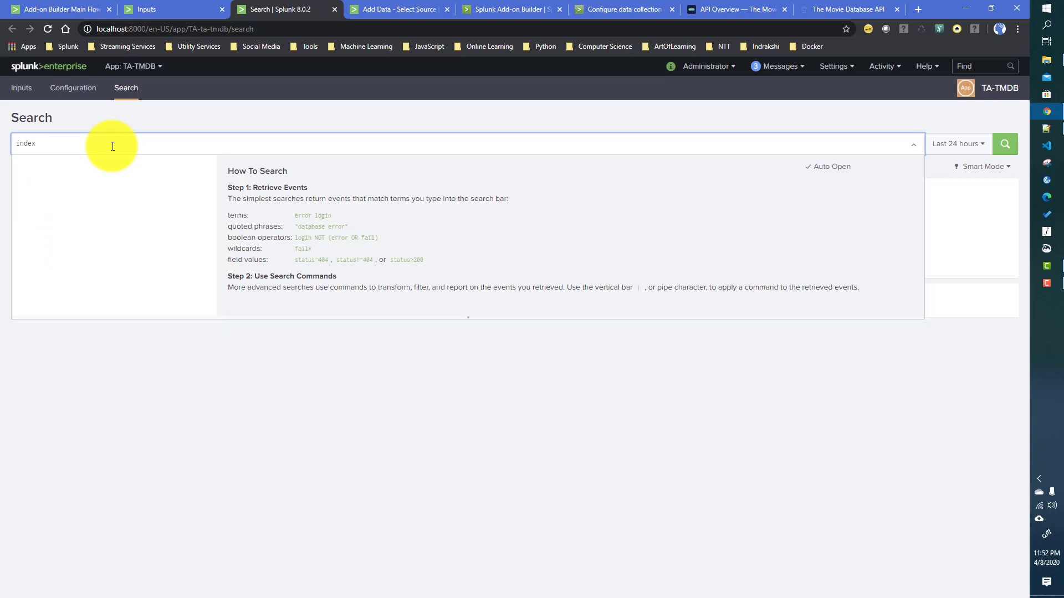
type("=main")
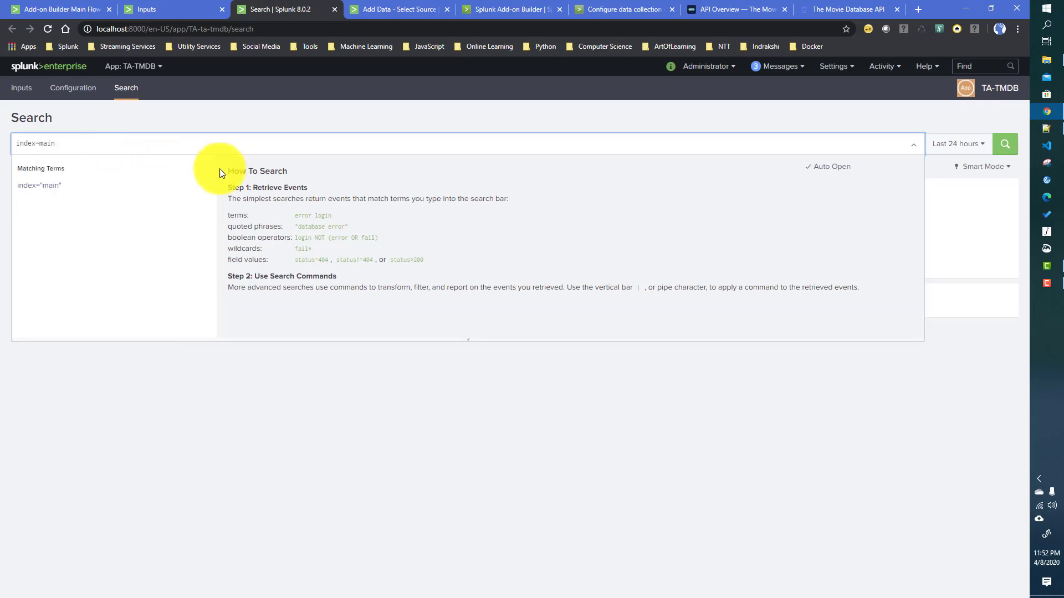
left_click(967, 145)
left_click(939, 198)
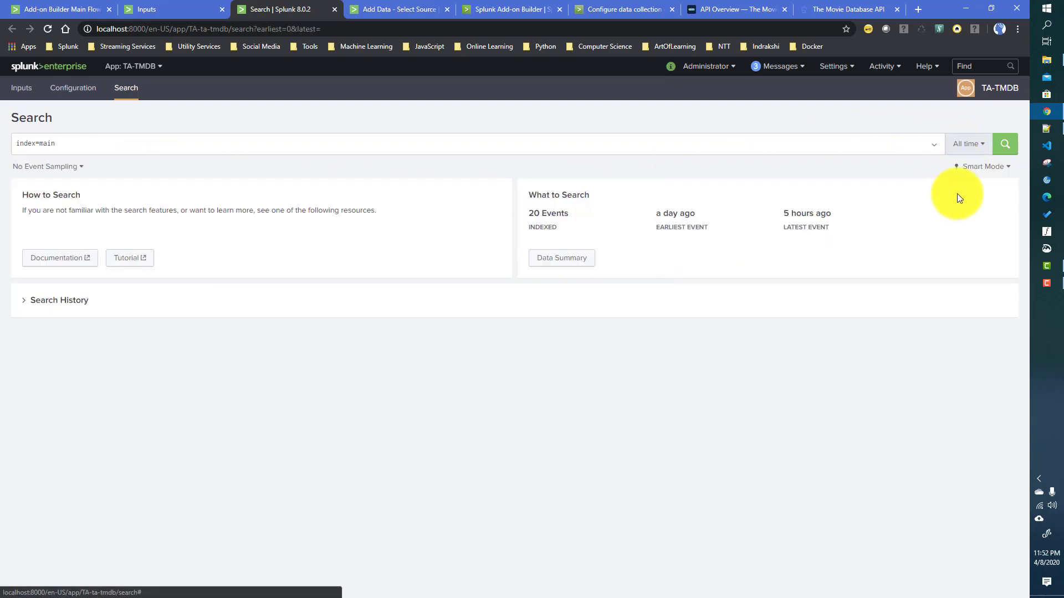
left_click(1004, 157)
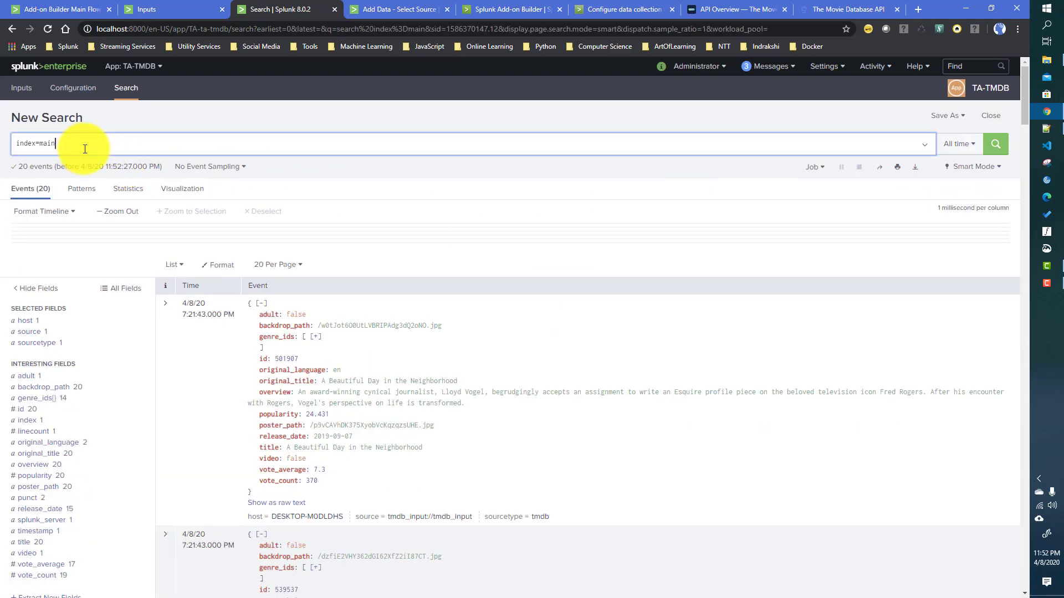
- Delete the events found by index=main with the delete command and rerun the plain index=main search
key("shift+Return")
type("| delete")
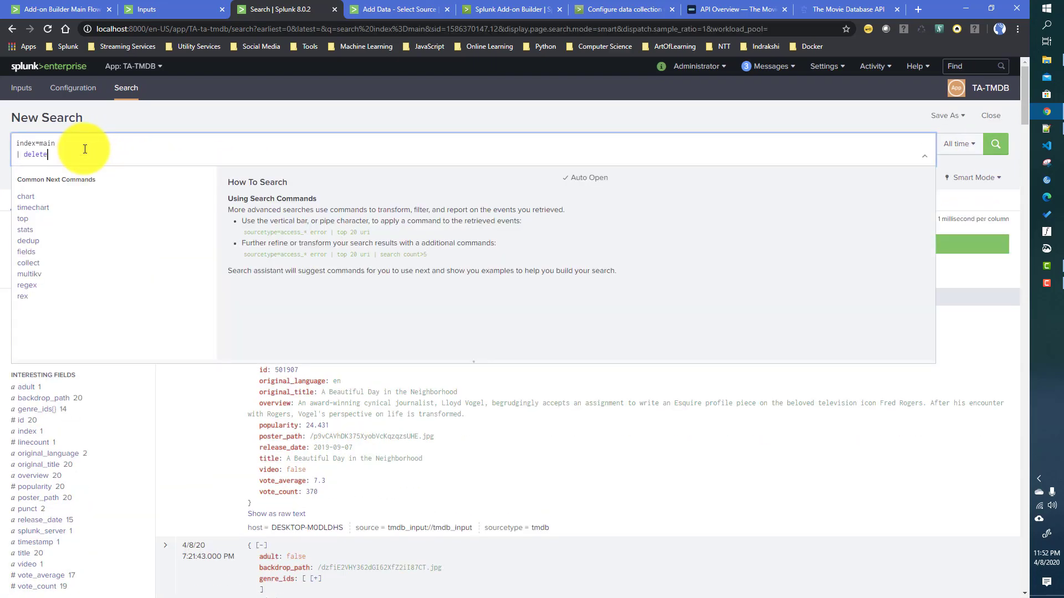
key("Return")
left_click_drag(71, 153, 18, 157)
key("BackSpace")
key("BackSpace")
key("Return")
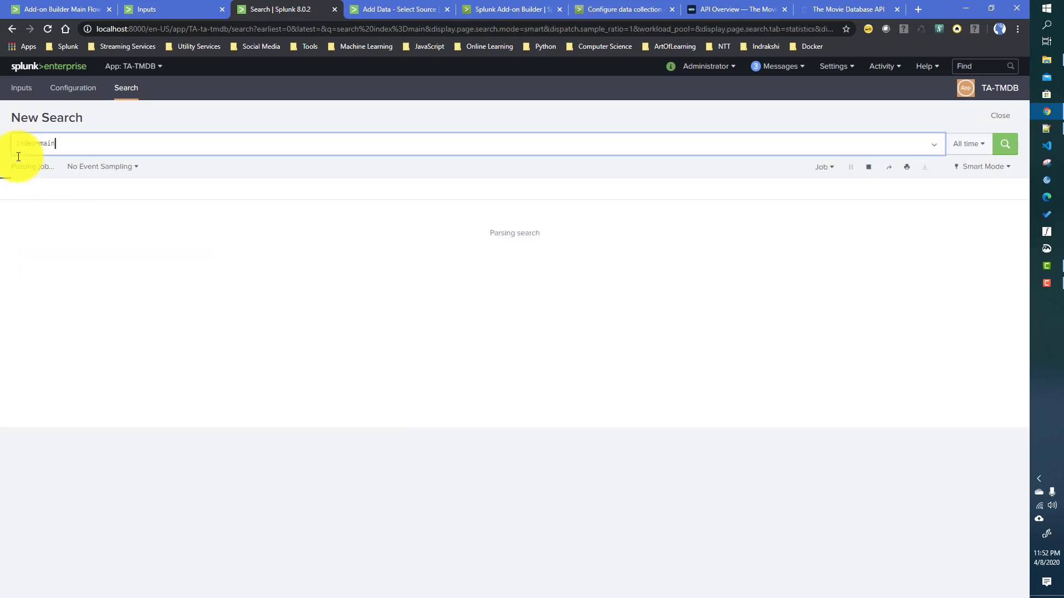
- Create a new input on the TA-TMDB app's Inputs page and name it test_tmdb_input
left_click(182, 4)
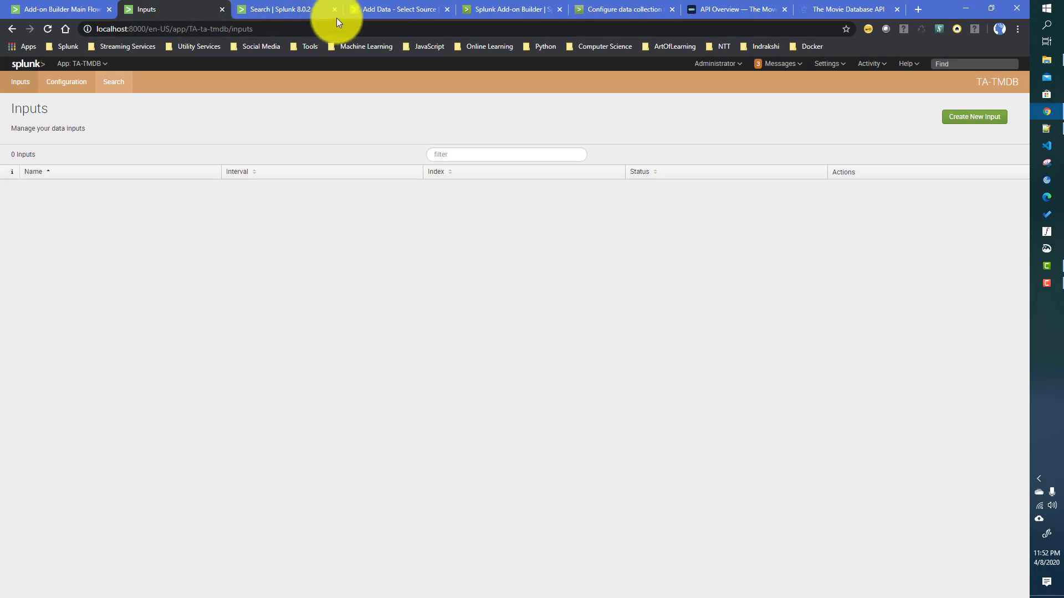
left_click(384, 10)
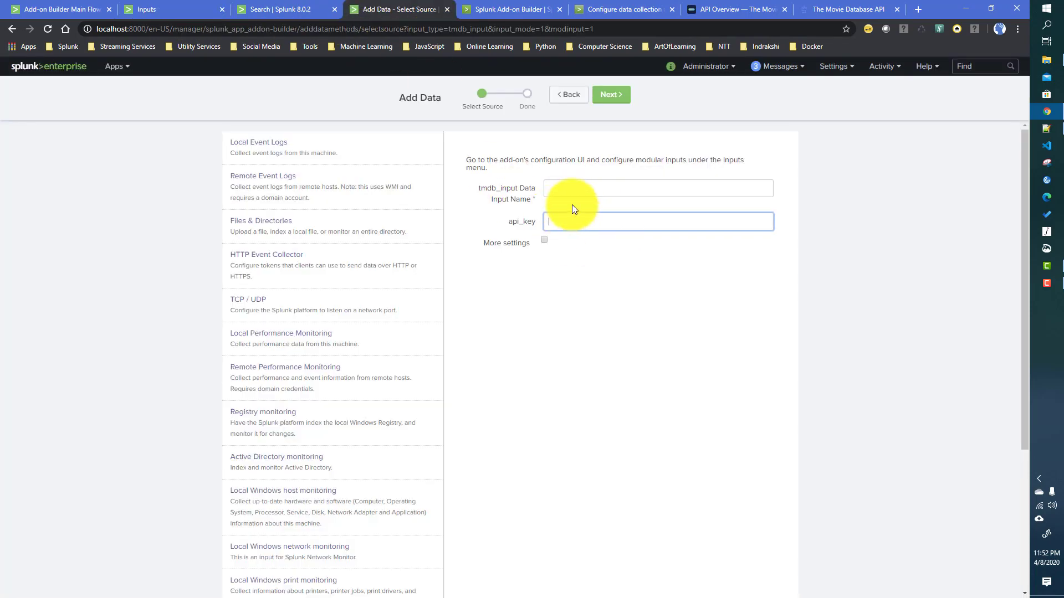
left_click(161, 10)
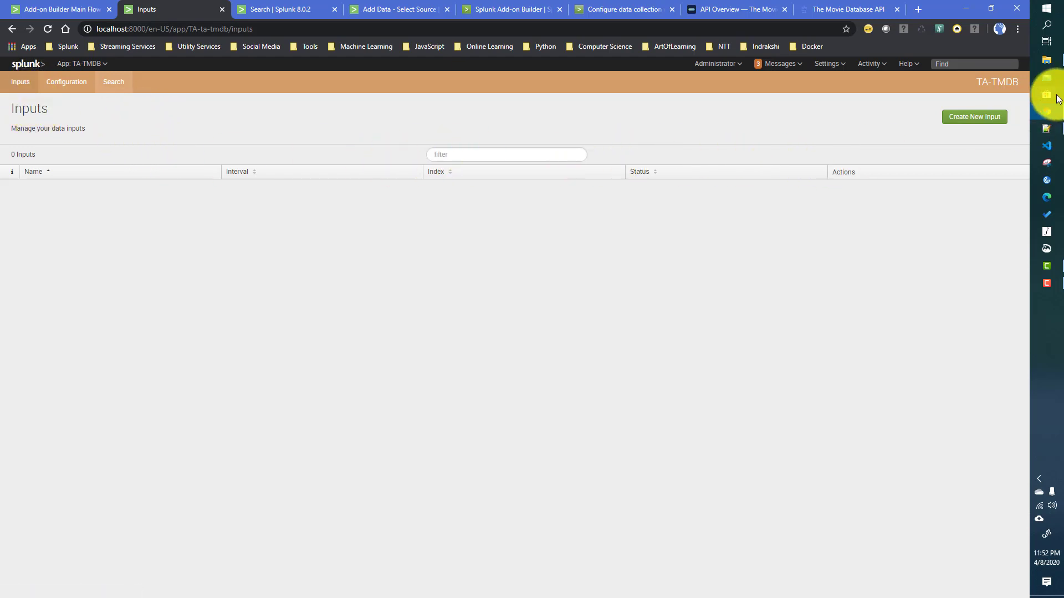
left_click(978, 118)
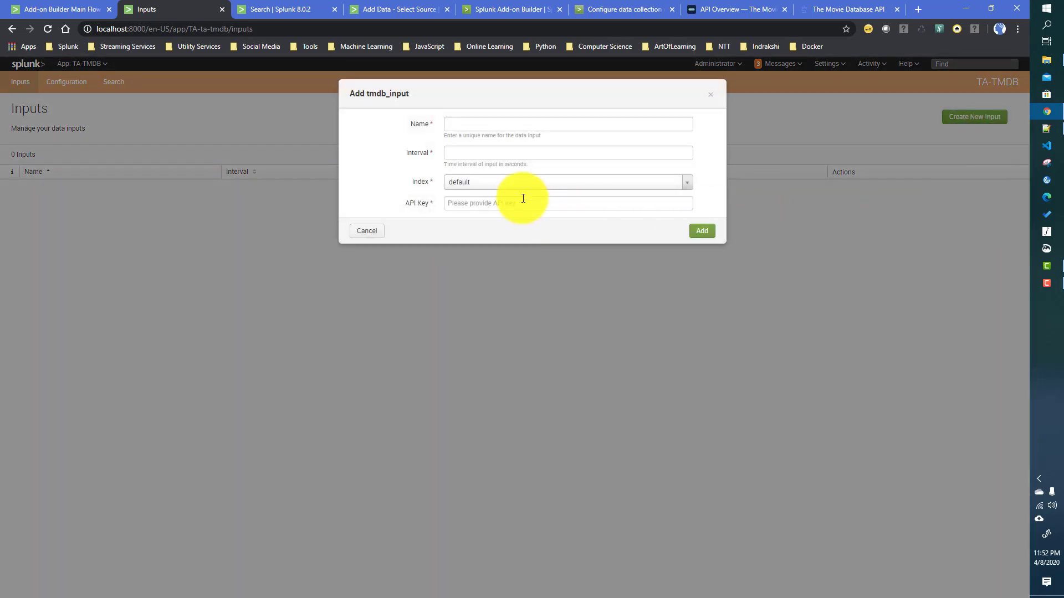
left_click(481, 124)
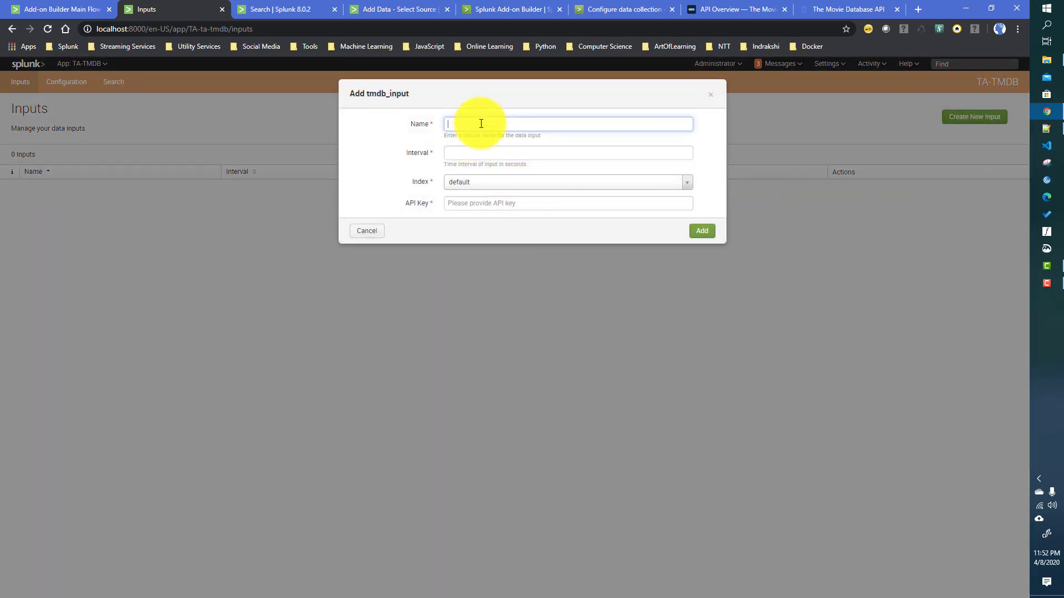
type("test_t")
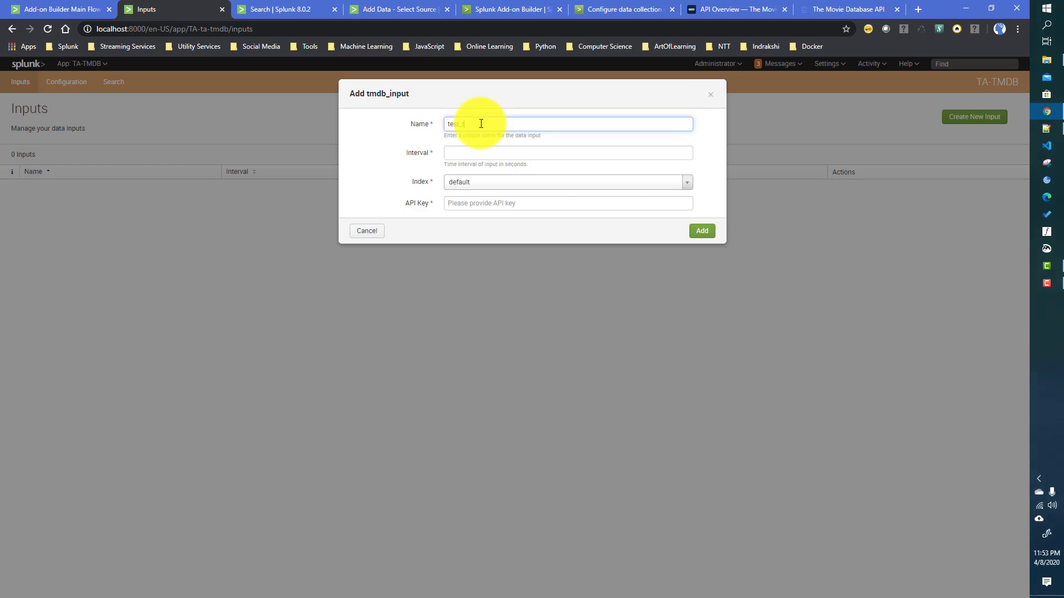
type("mdb_inp")
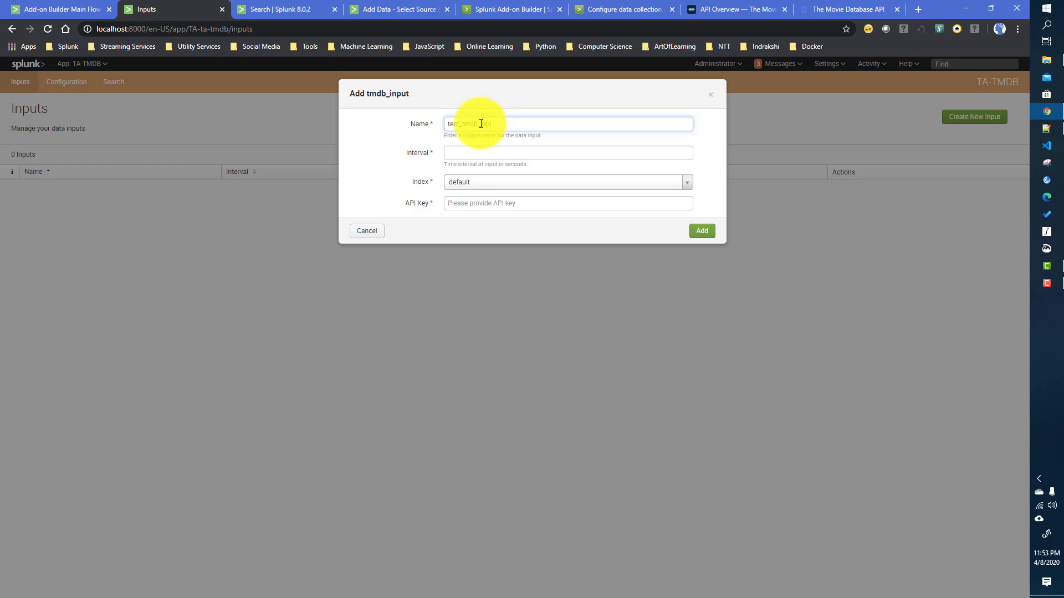
type("ut")
- Set the new input's interval to 60 seconds and its index to main
left_click(472, 152)
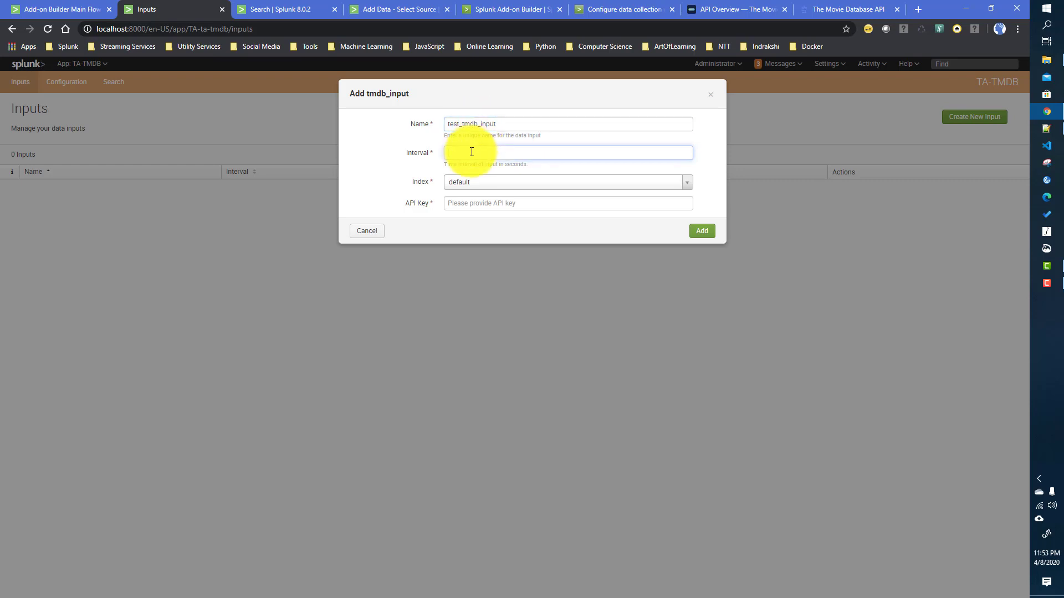
type("60")
left_click(486, 183)
left_click(467, 240)
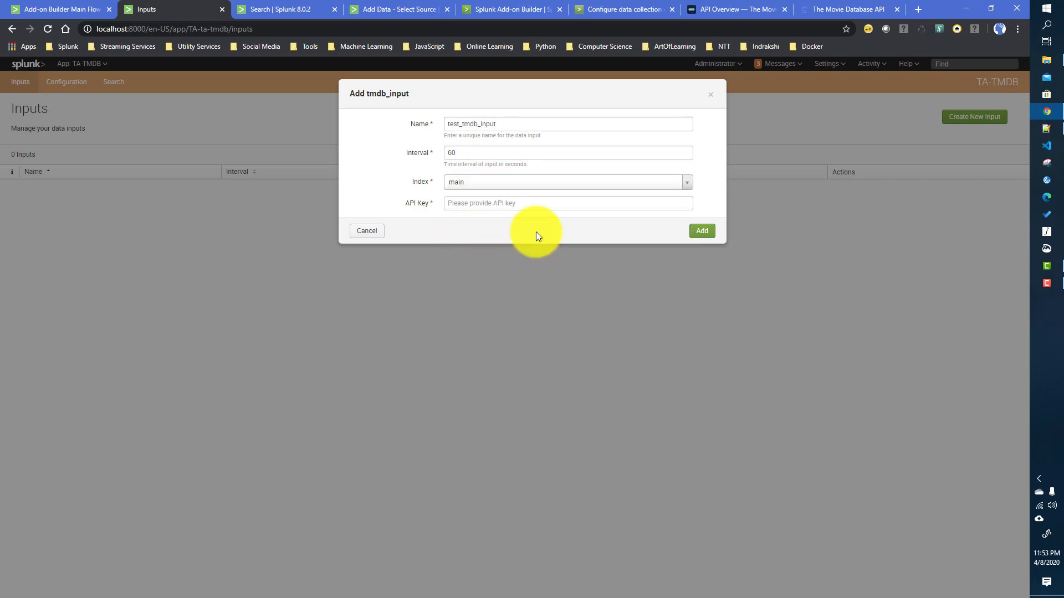
- Fill in the API key copied from the tmdb_upcoming.py script in Notepad++ and add the test_tmdb_input input
left_click(503, 203)
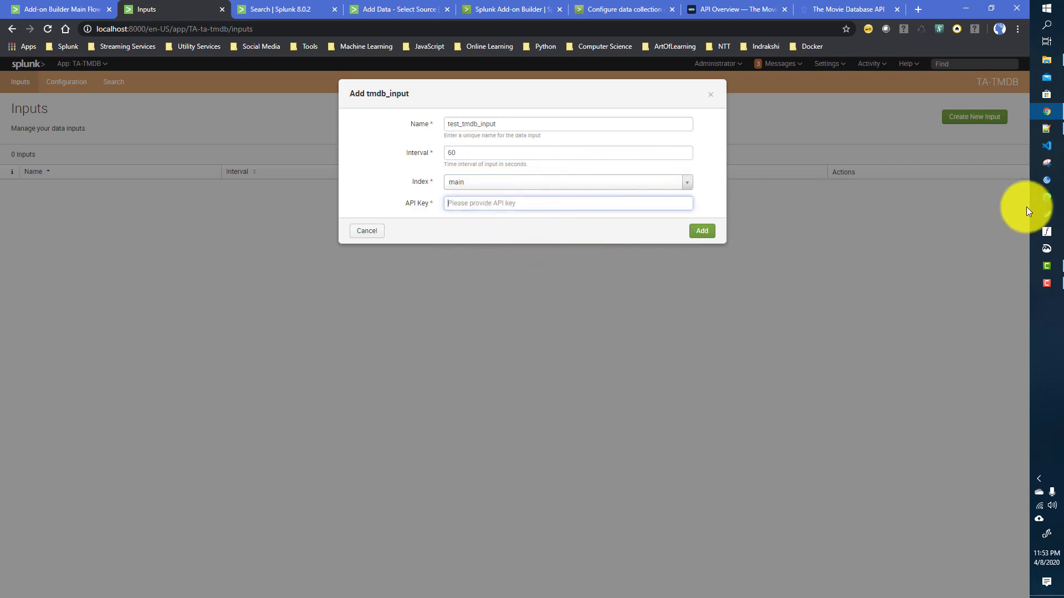
left_click(1046, 128)
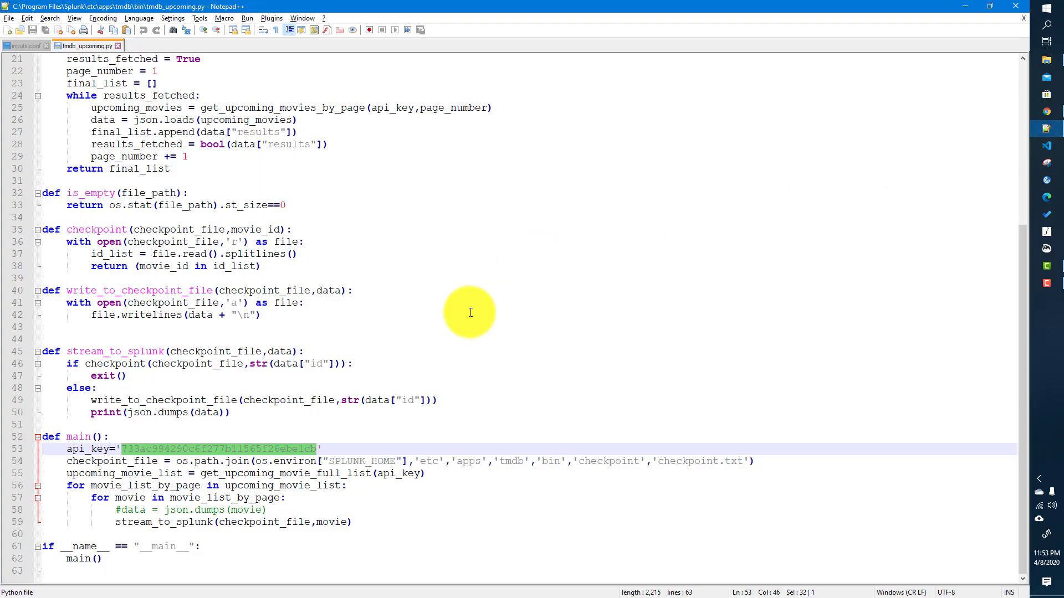
key("ctrl+c")
key("alt+Tab")
key("ctrl+v")
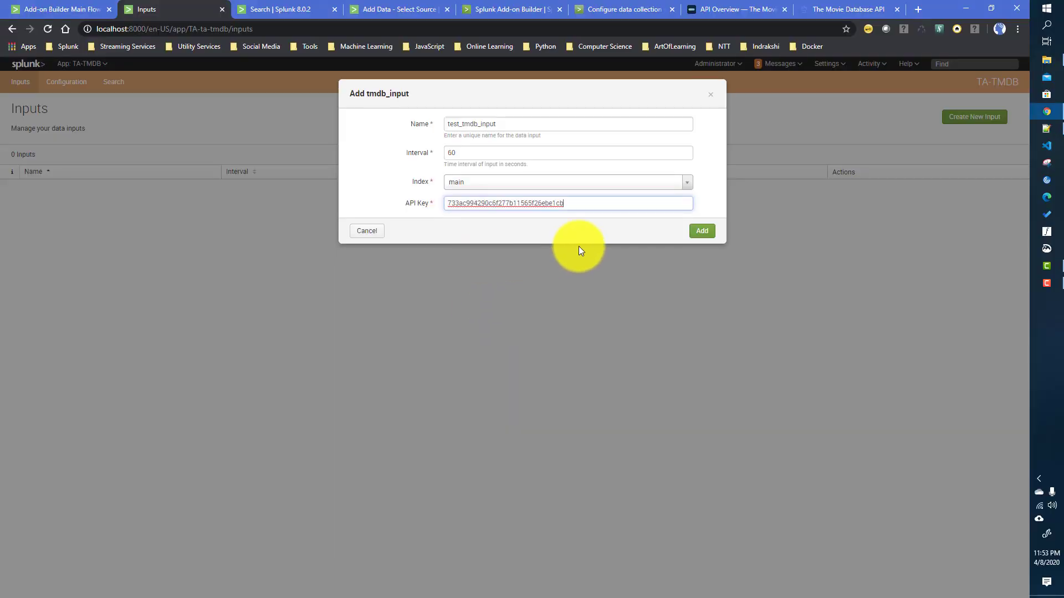
left_click(705, 230)
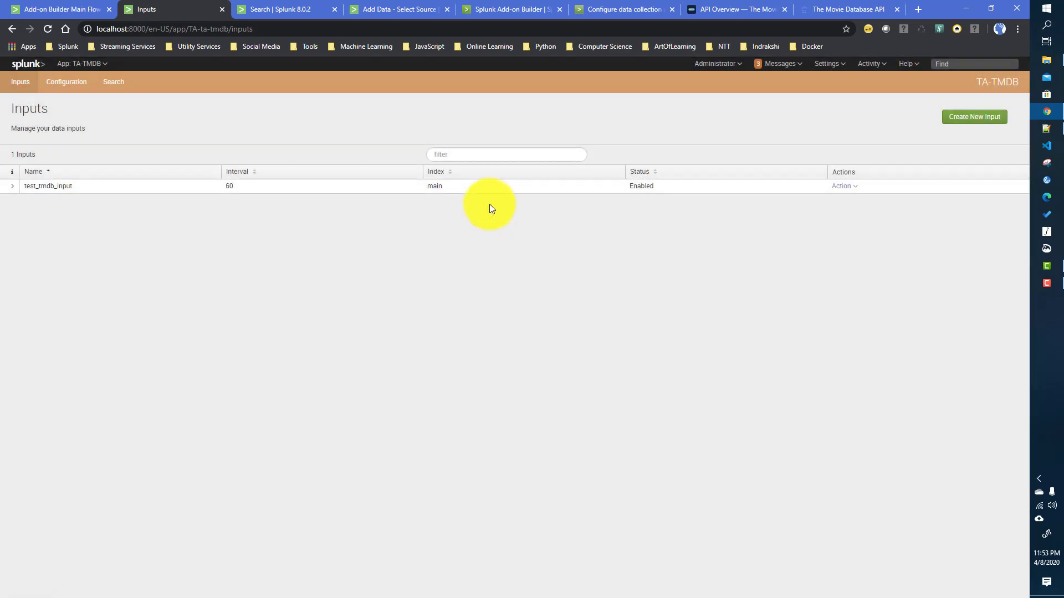
left_click(66, 7)
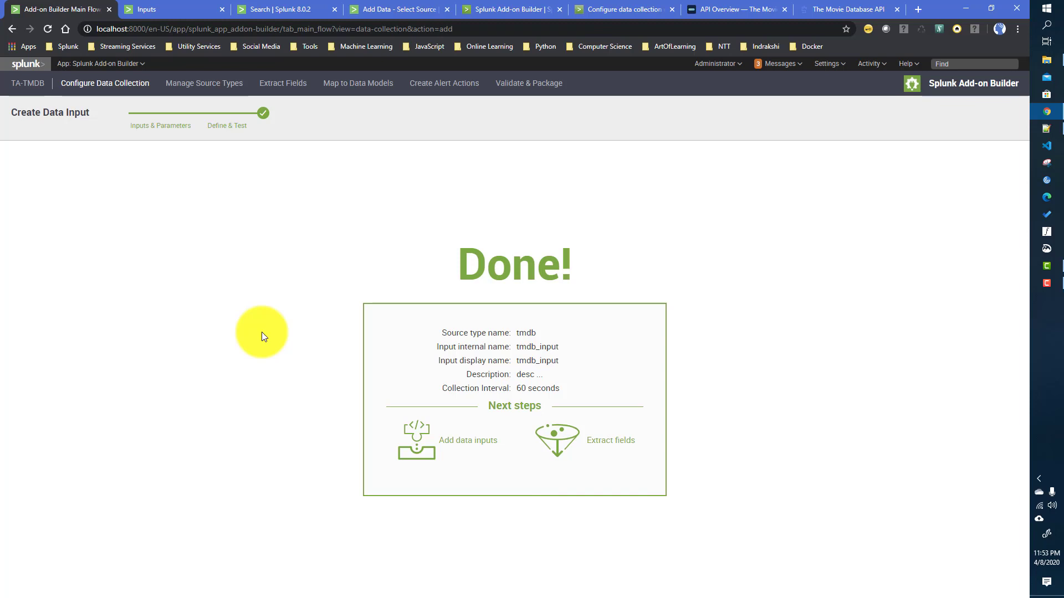
left_click(391, 9)
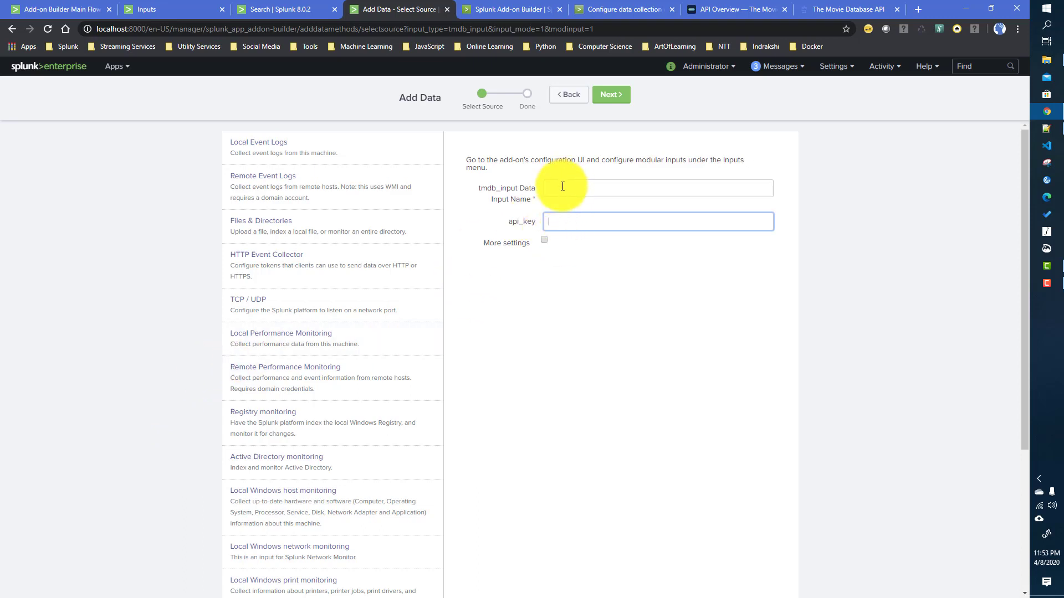
left_click(204, 10)
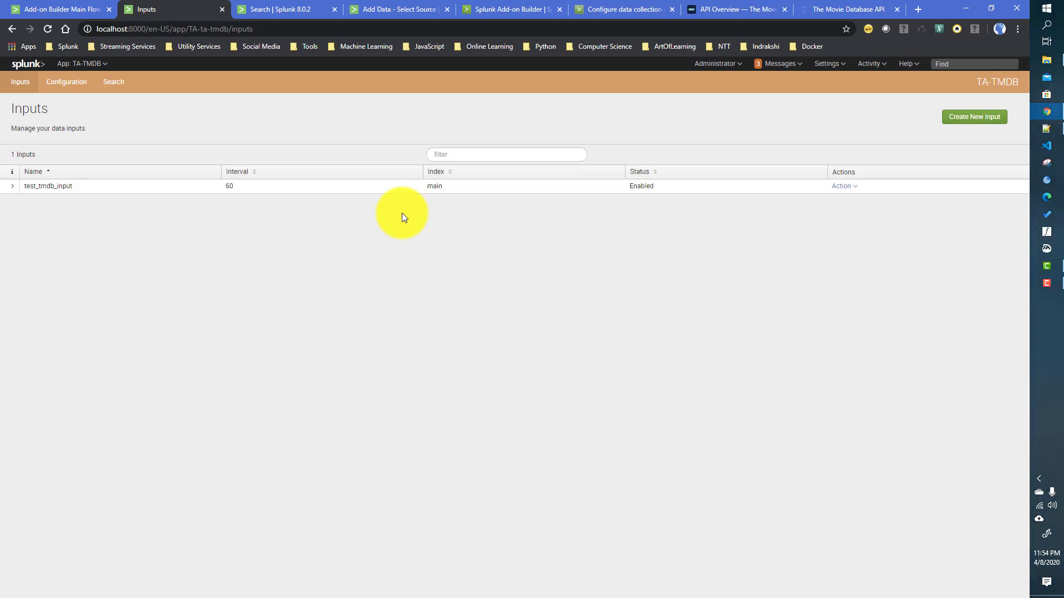
- Rerun the index=main search over All time in the TA-TMDB app to check for events from the new input
left_click(305, 9)
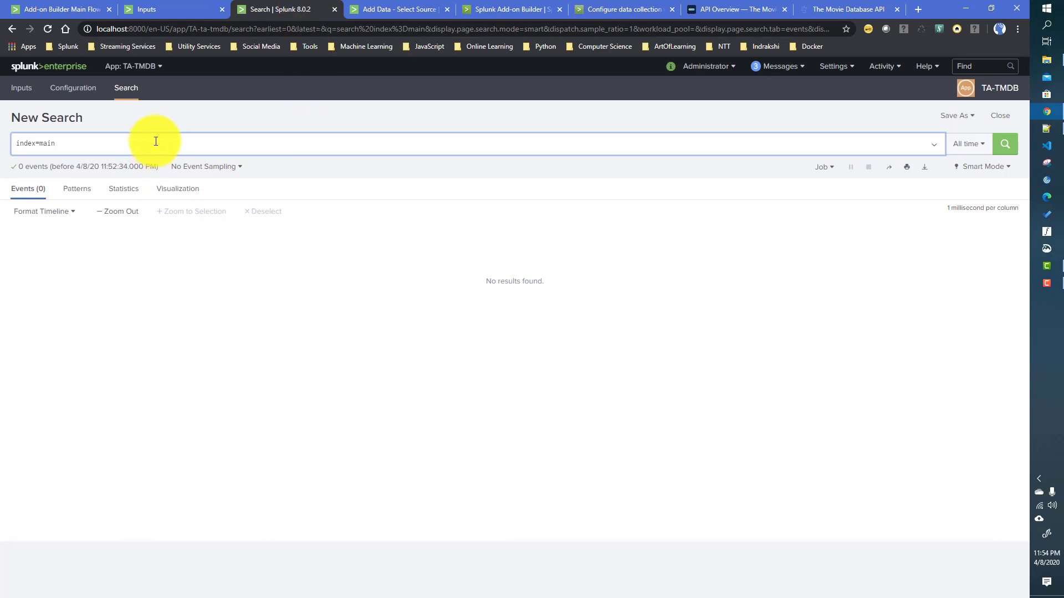
left_click(1001, 150)
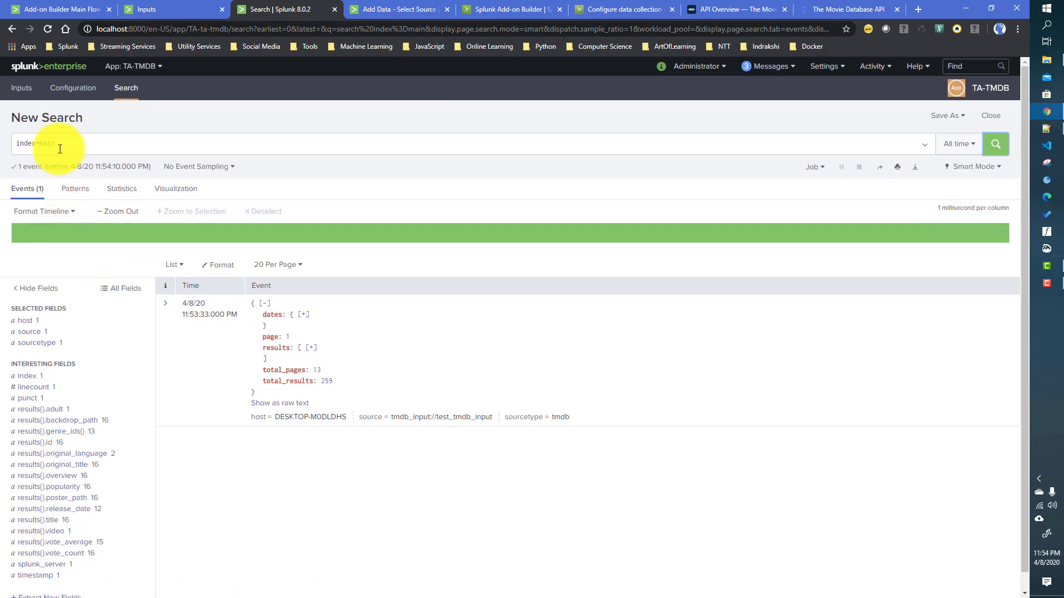
left_click(159, 137)
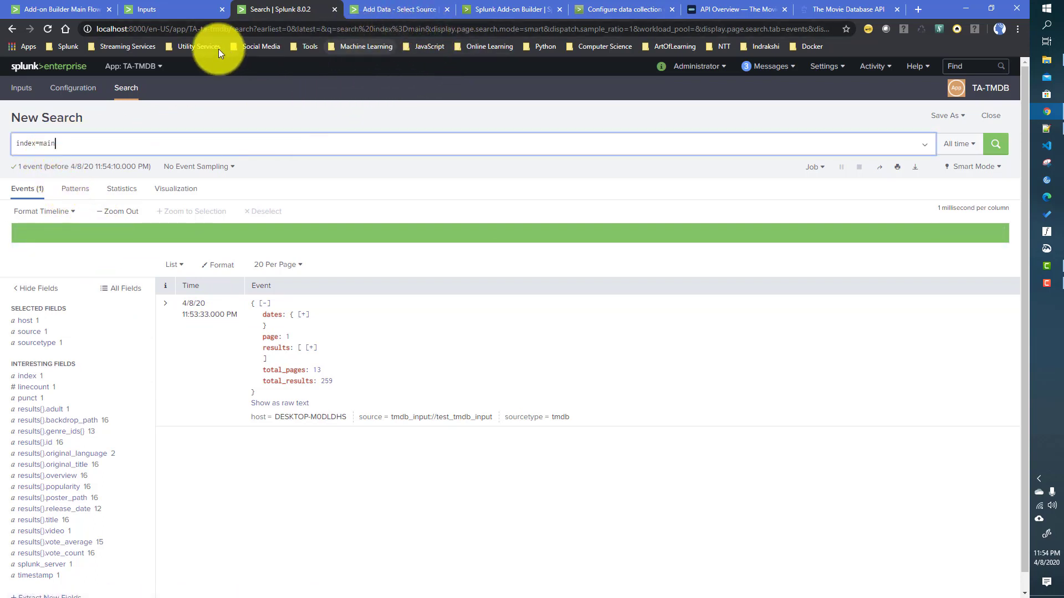
left_click(46, 9)
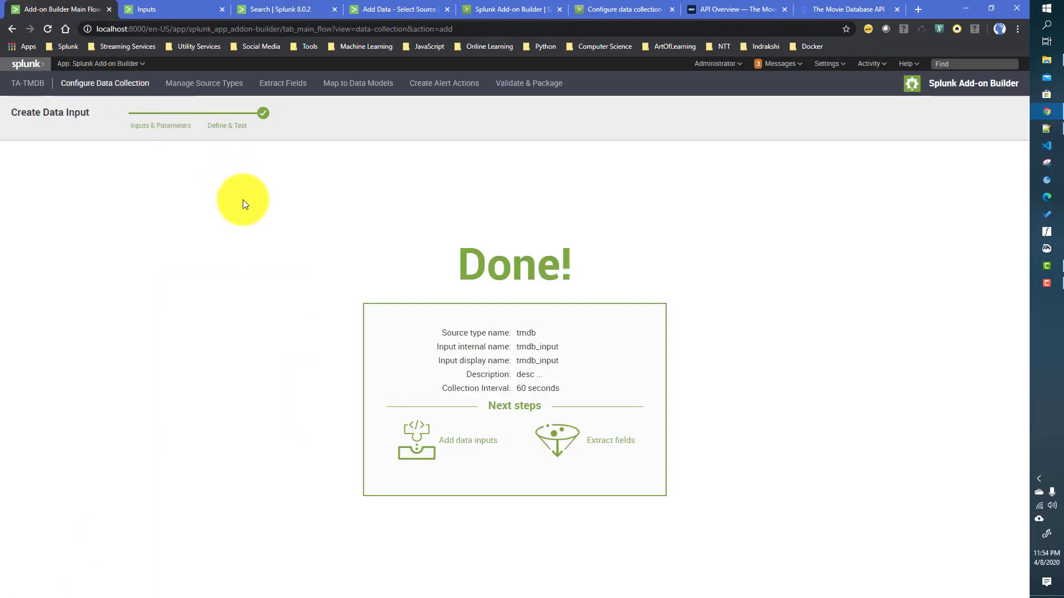
left_click(177, 10)
left_click(277, 8)
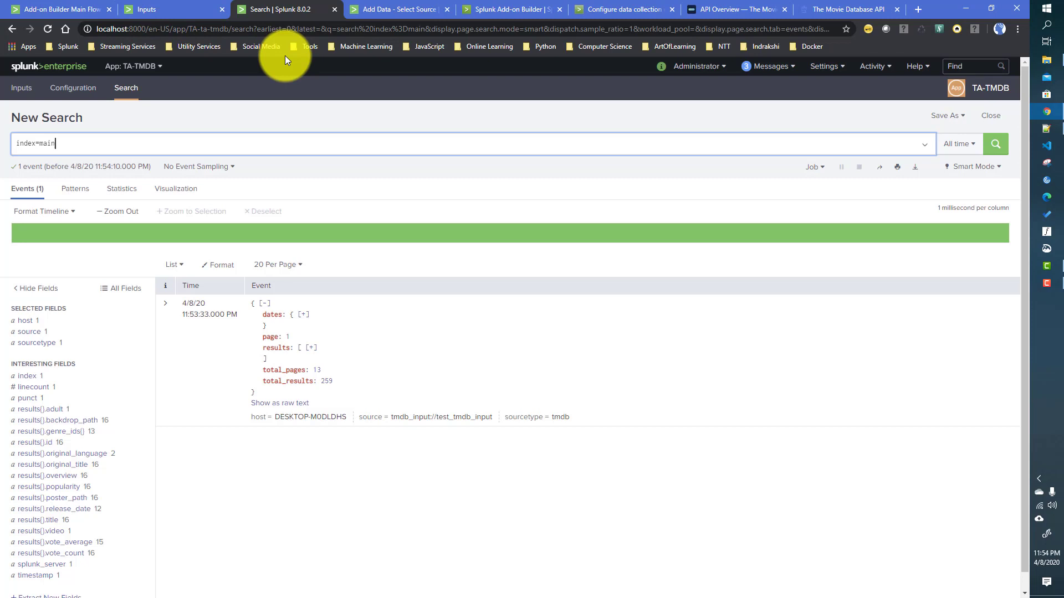
- Expand the results array of the indexed event and examine the fields of its first three movie entries
left_click(310, 348)
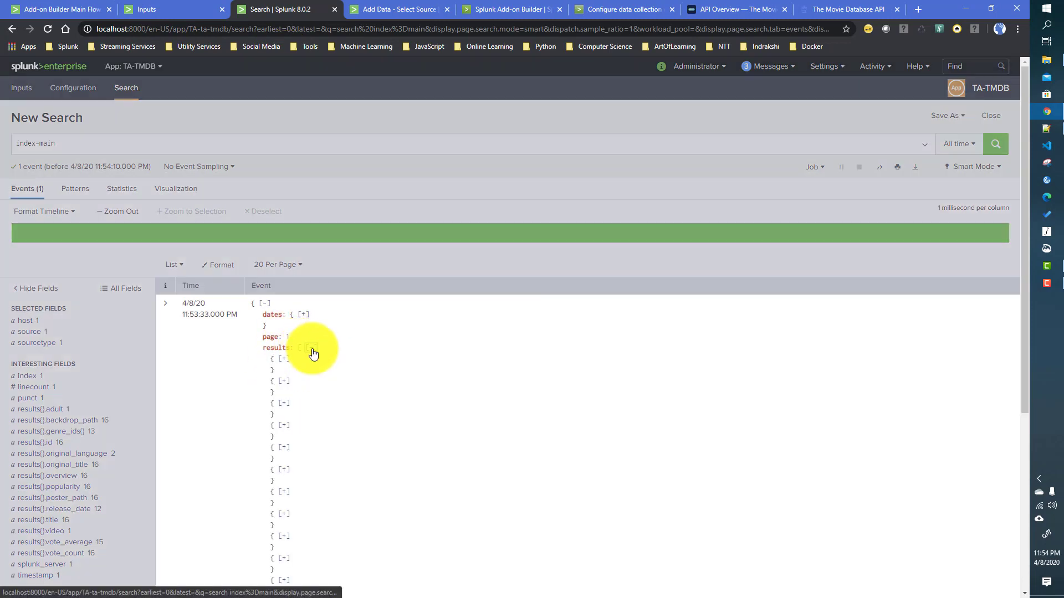
scroll(360, 395, "down", 2)
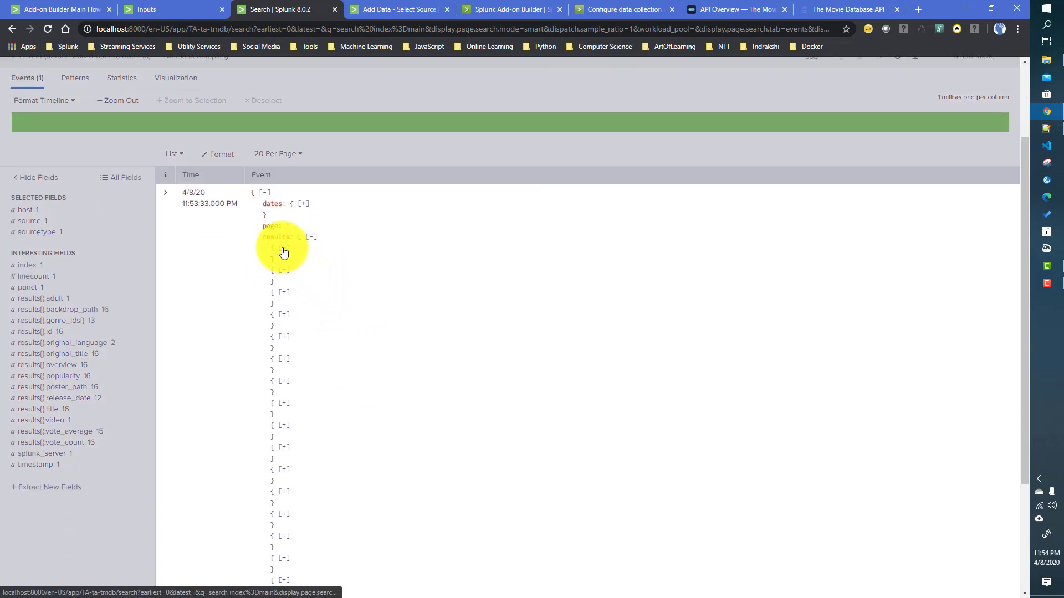
left_click(284, 248)
scroll(310, 421, "down", 3)
left_click(284, 296)
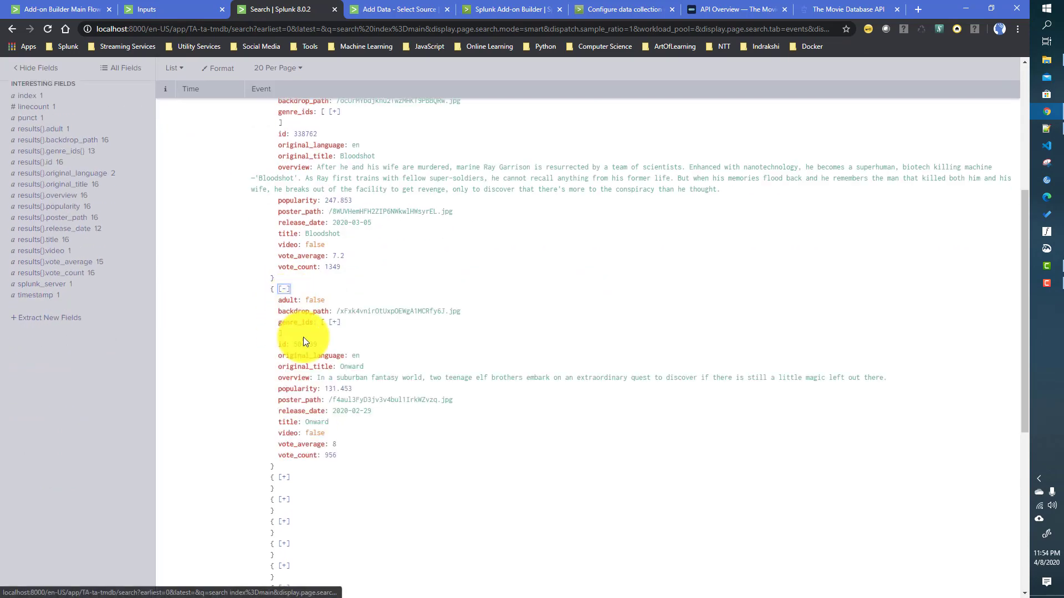
scroll(303, 337, "down", 1)
scroll(346, 427, "down", 2)
left_click(284, 308)
scroll(398, 377, "up", 5)
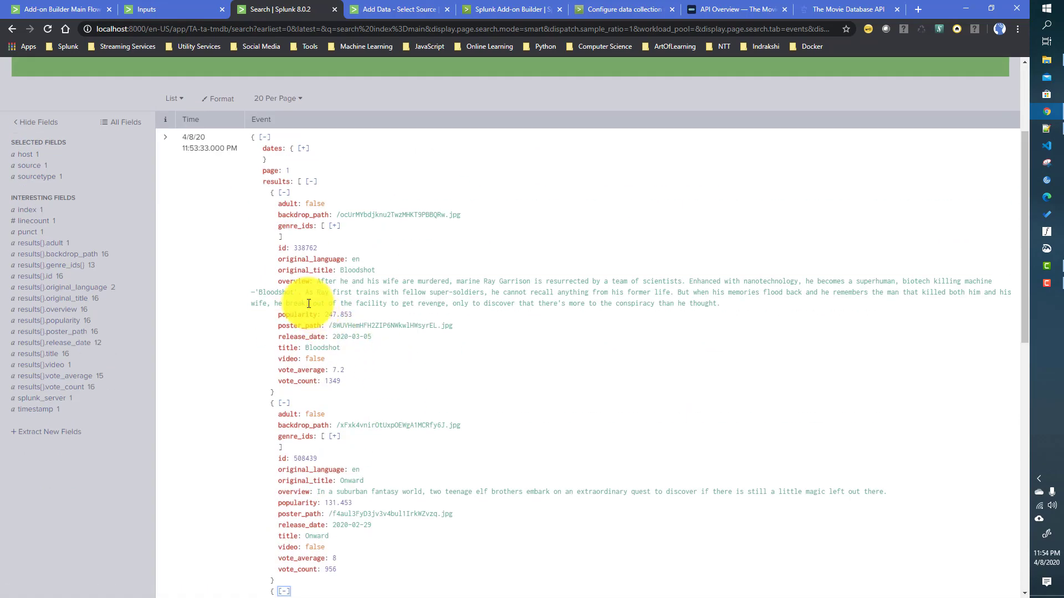
scroll(299, 302, "up", 3)
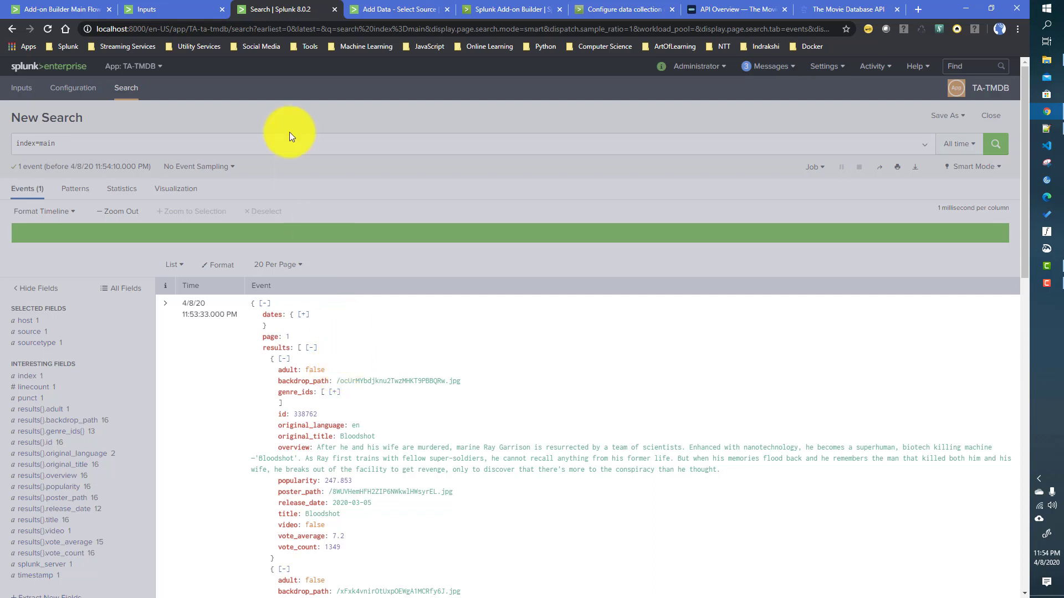
left_click(184, 5)
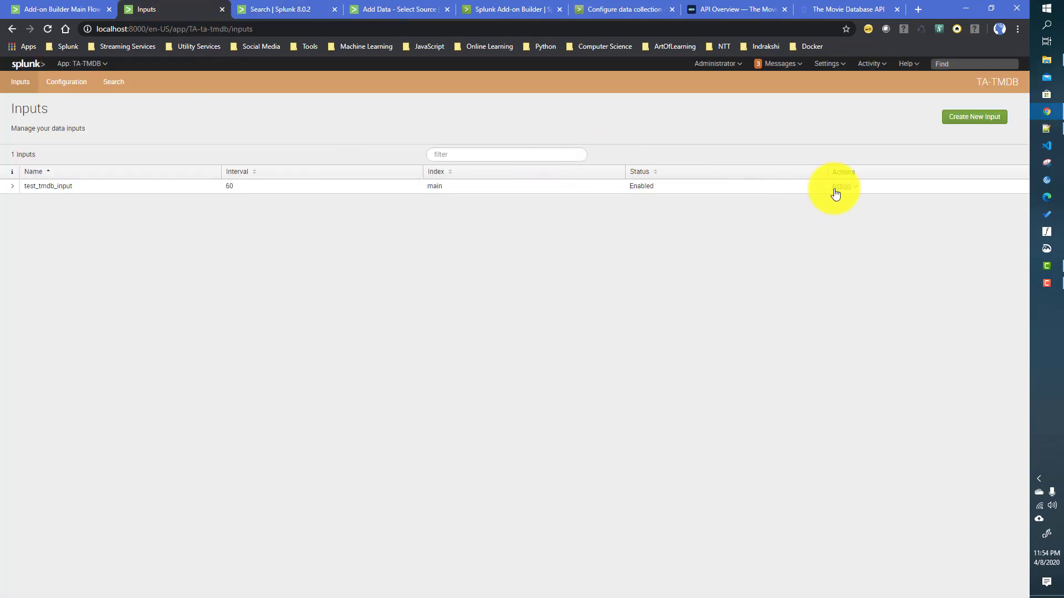
left_click(840, 186)
left_click(639, 274)
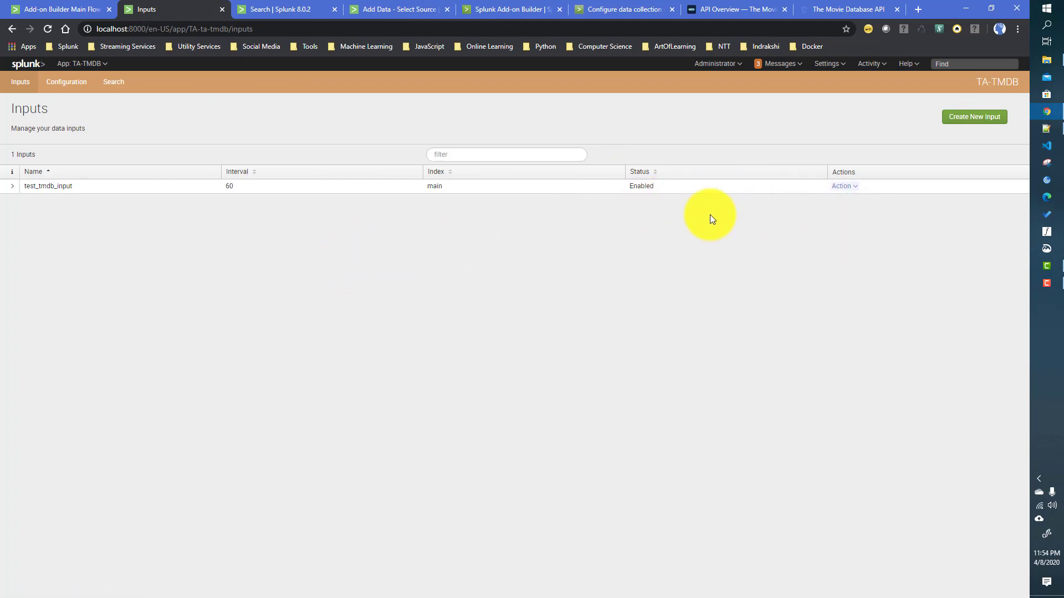
- Open the list of data inputs belonging to the TA-TMDB project in Splunk Add-on Builder
left_click(54, 10)
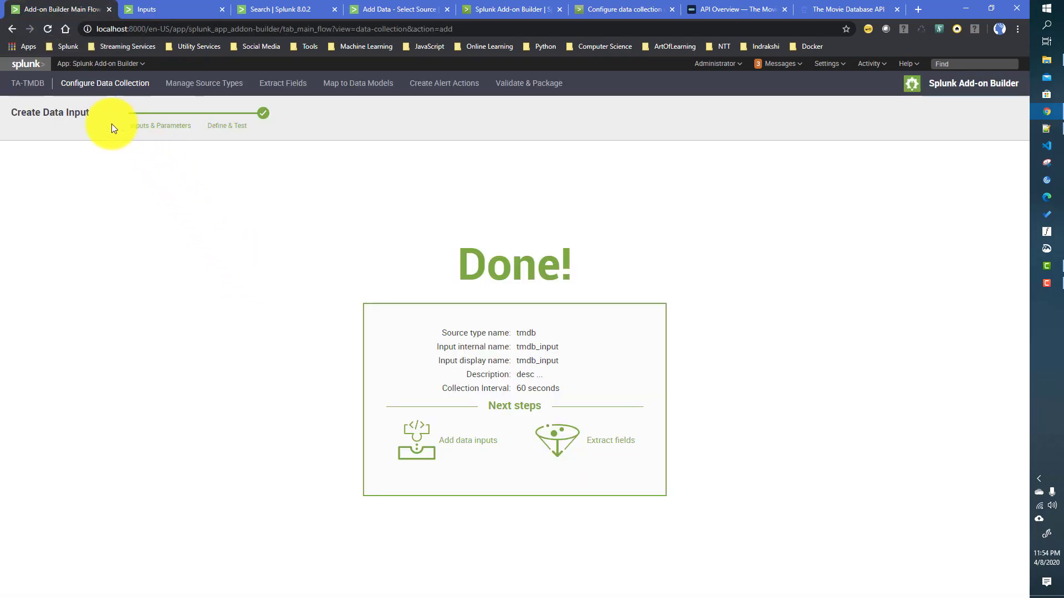
left_click(26, 84)
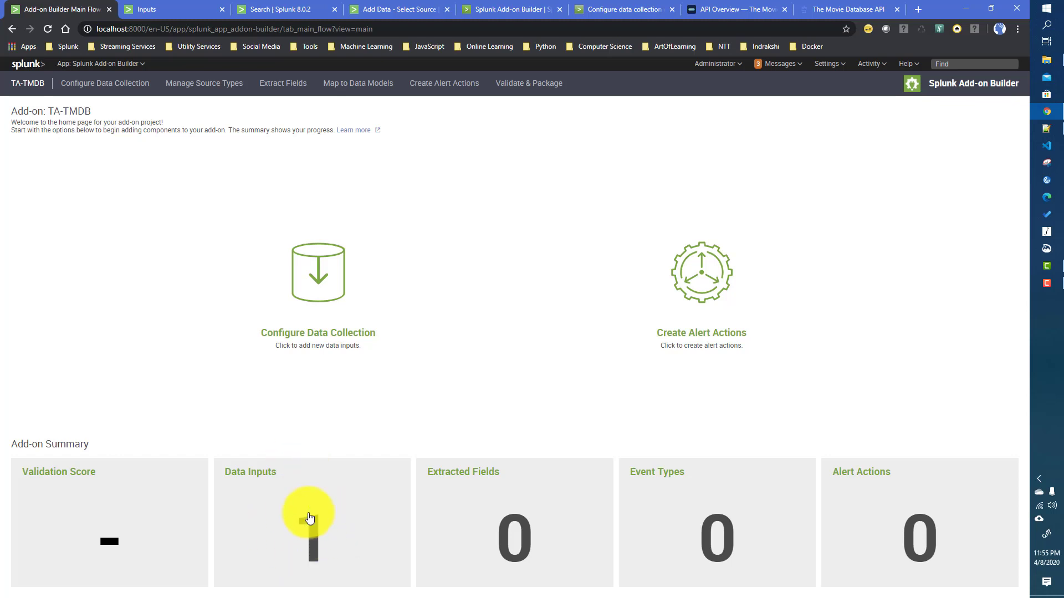
left_click(319, 535)
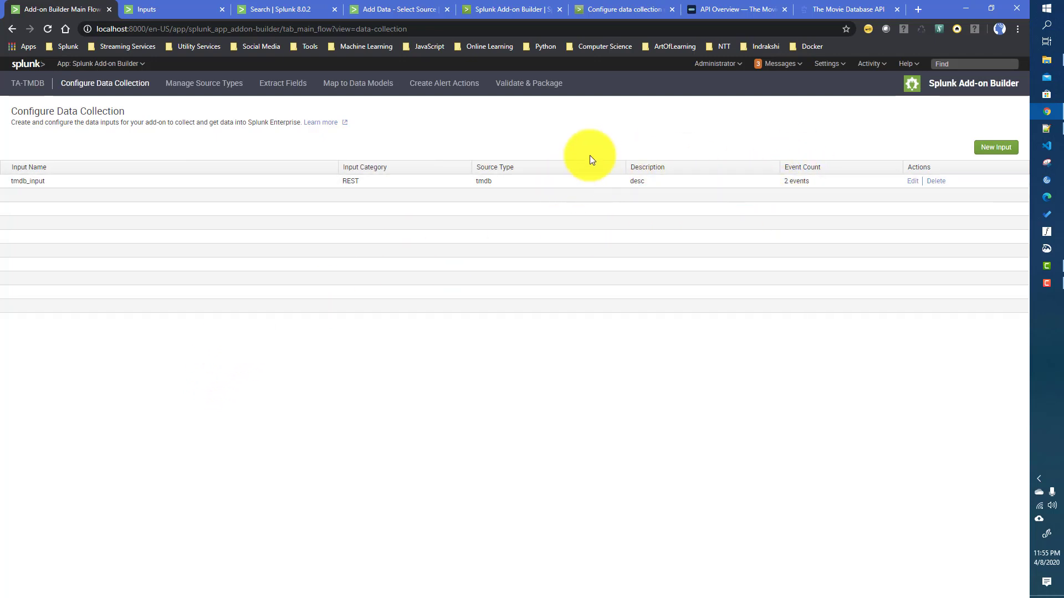
- Refresh the index=main search results and review the events collected by test_tmdb_input
left_click(292, 8)
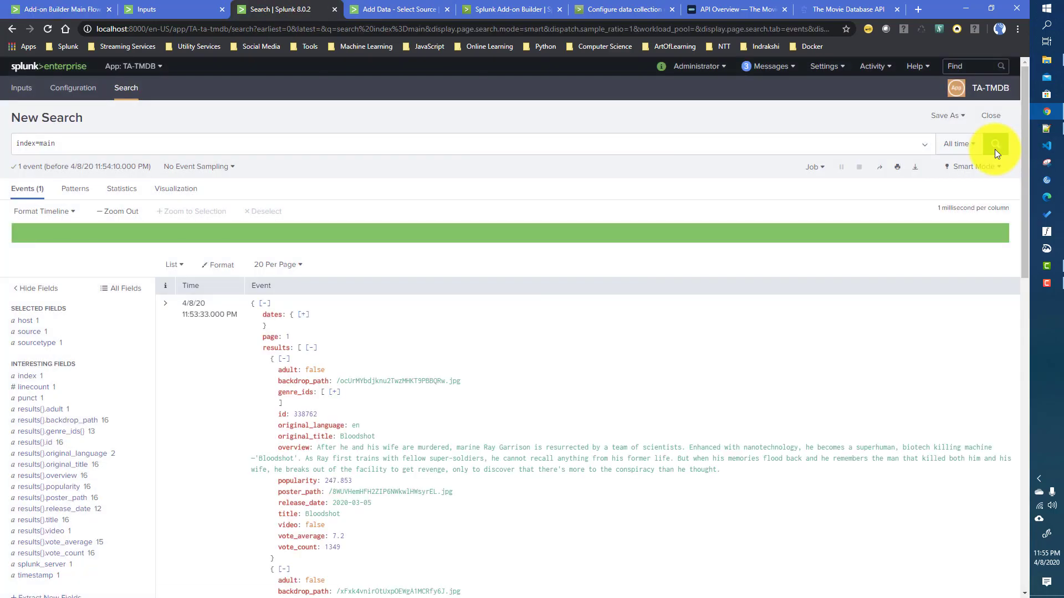
left_click(995, 147)
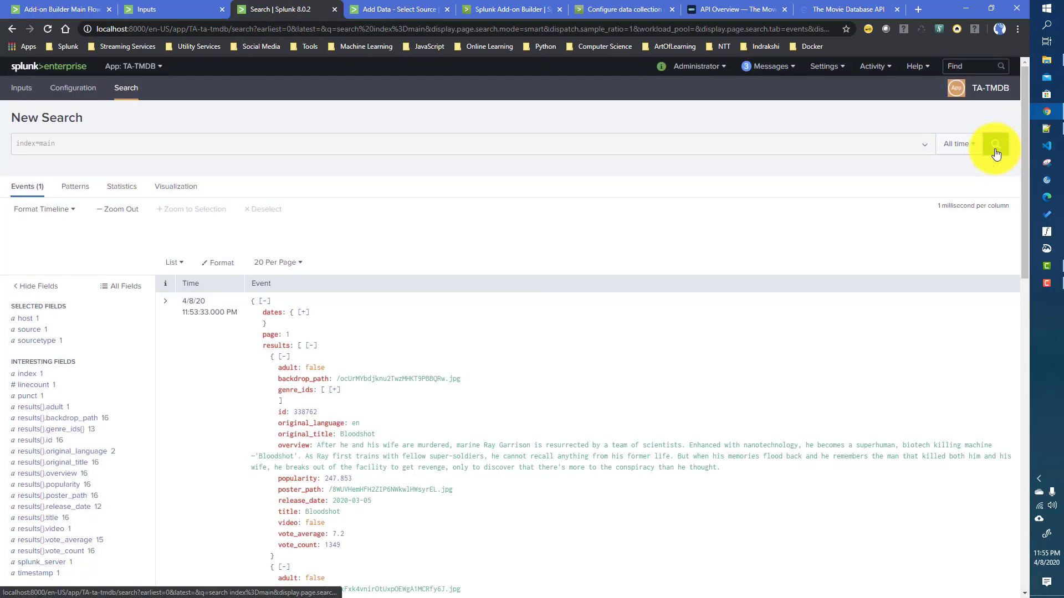
scroll(288, 387, "down", 1)
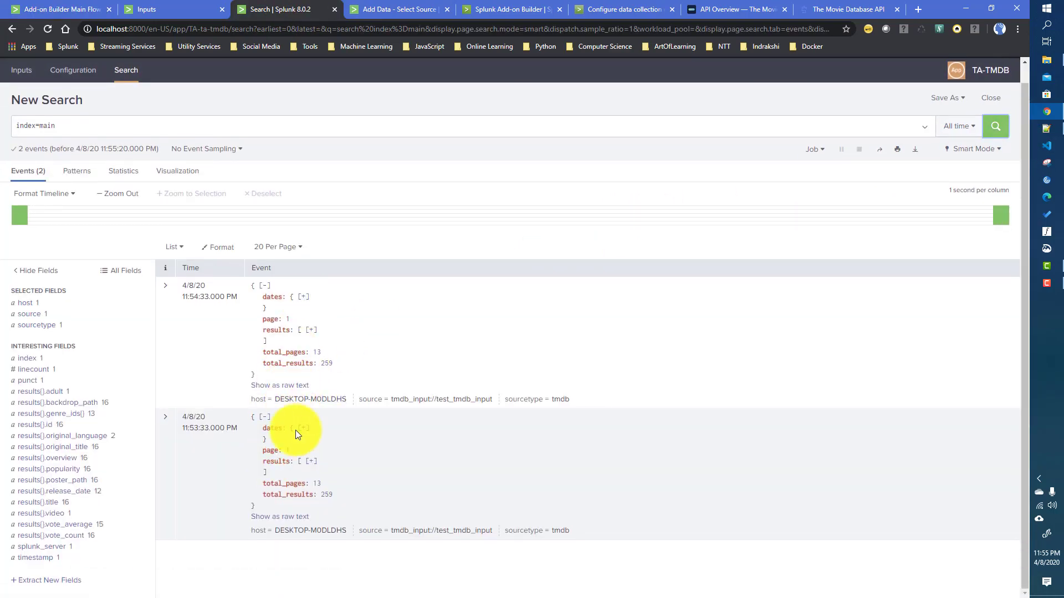
- Edit the tmdb_input data input in Add-on Builder, review its parameter pages and advance to the Define & Test stage
left_click(55, 8)
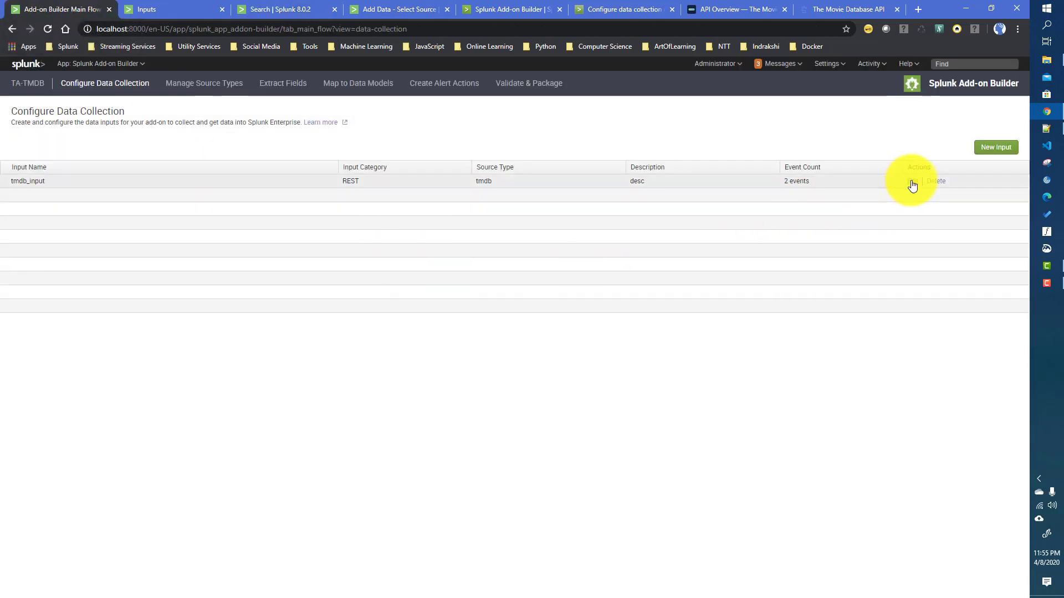
left_click(911, 182)
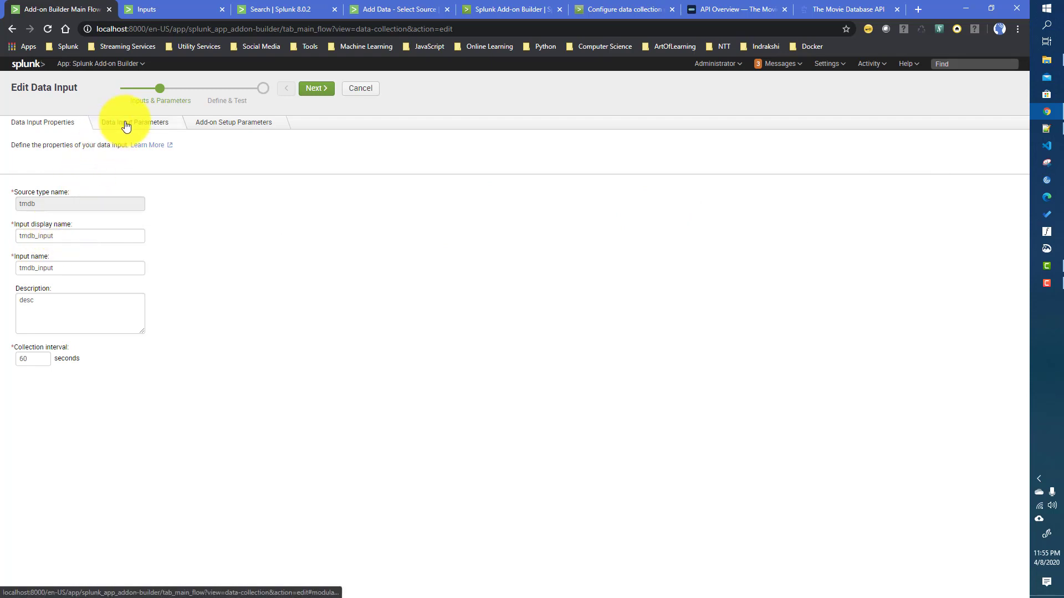
left_click(126, 126)
left_click(230, 124)
left_click(311, 89)
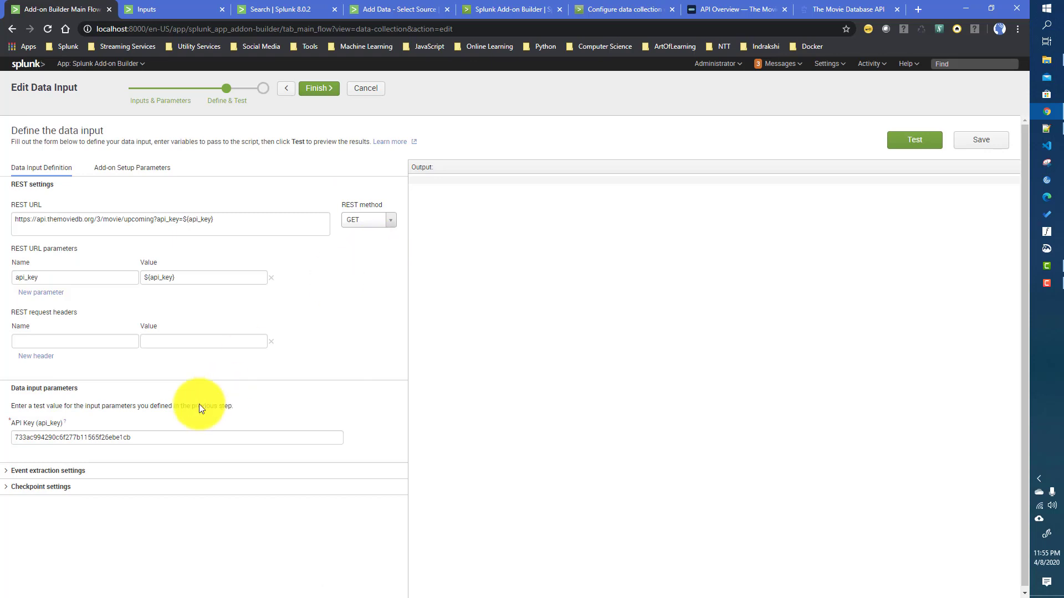
- Expand the event extraction settings and test the upcoming-movies REST request to preview its JSON output
left_click(72, 471)
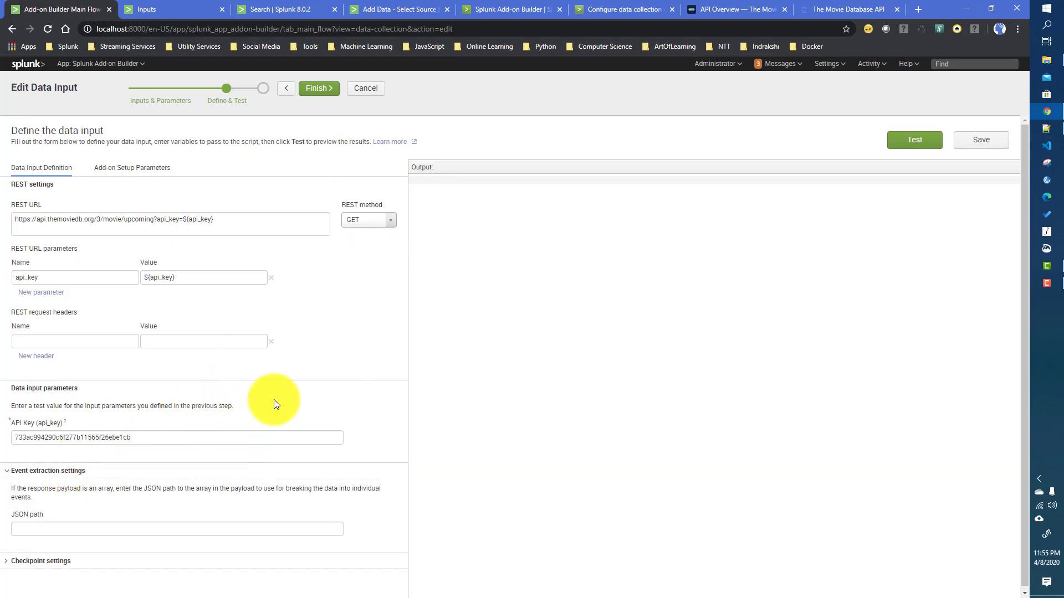
scroll(274, 400, "down", 1)
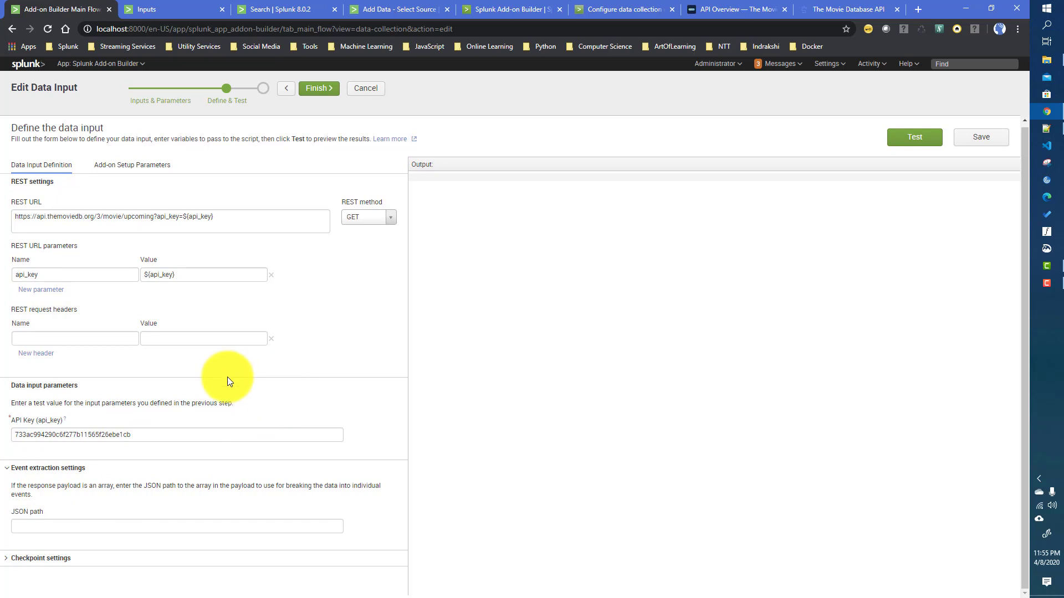
left_click(917, 138)
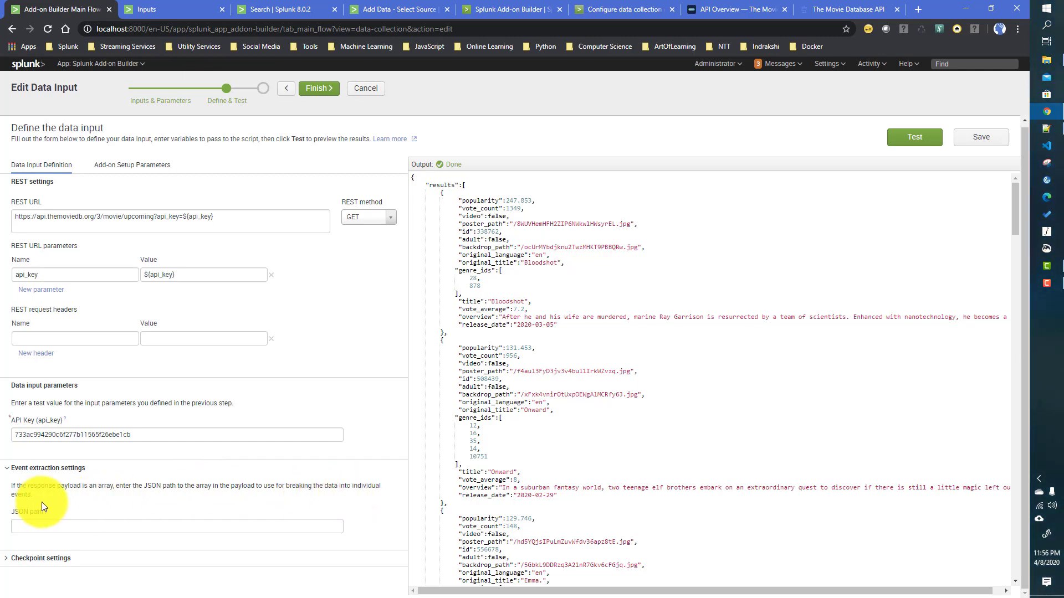
scroll(485, 426, "down", 2)
scroll(492, 425, "up", 2)
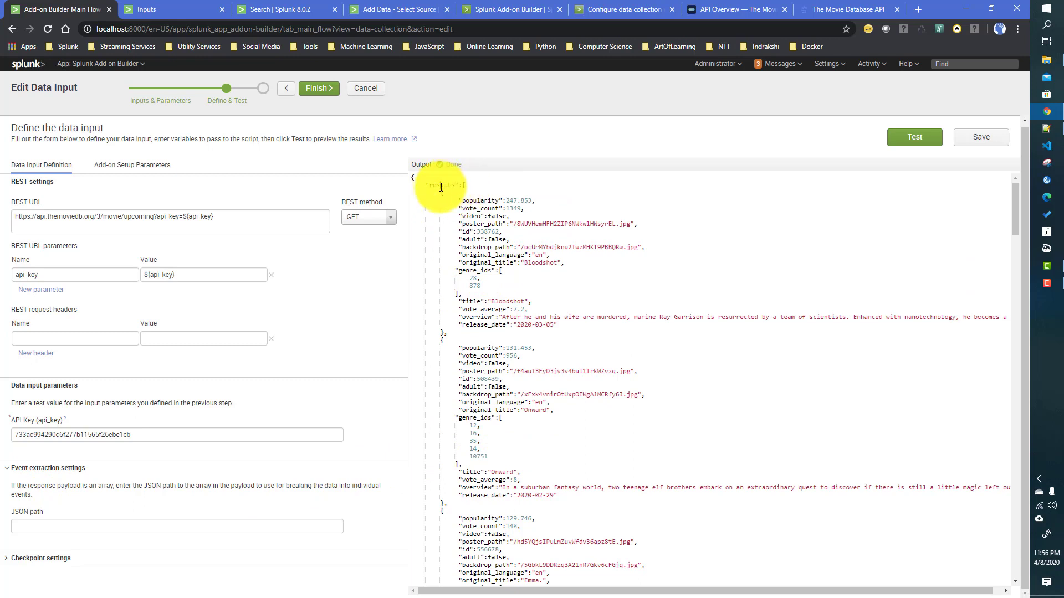
- Set the event extraction JSON path to $.results and review which part of the JSON output it matches, through to the end
double_click(441, 186)
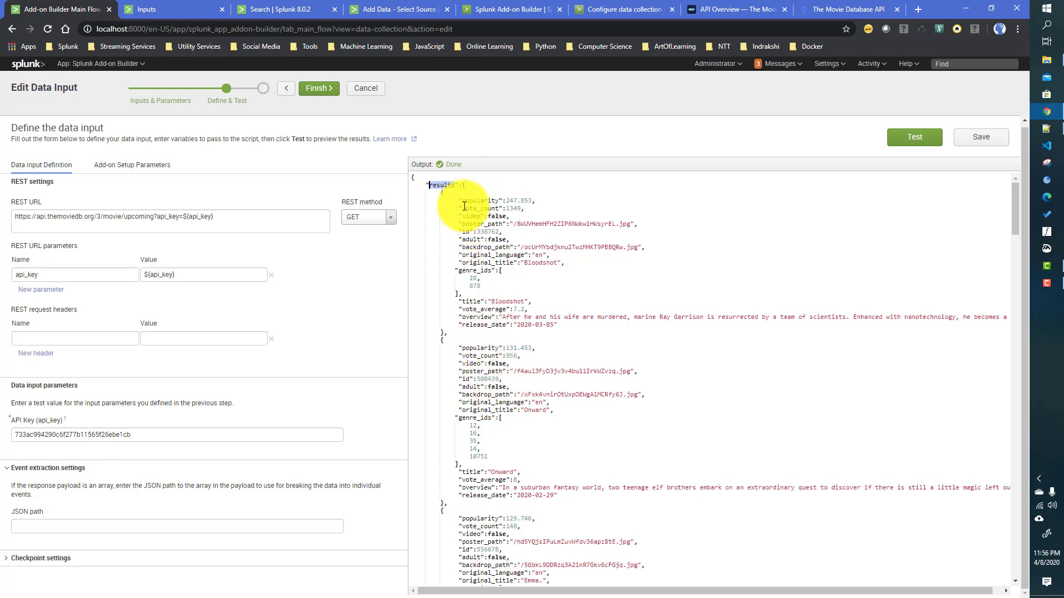
double_click(438, 185)
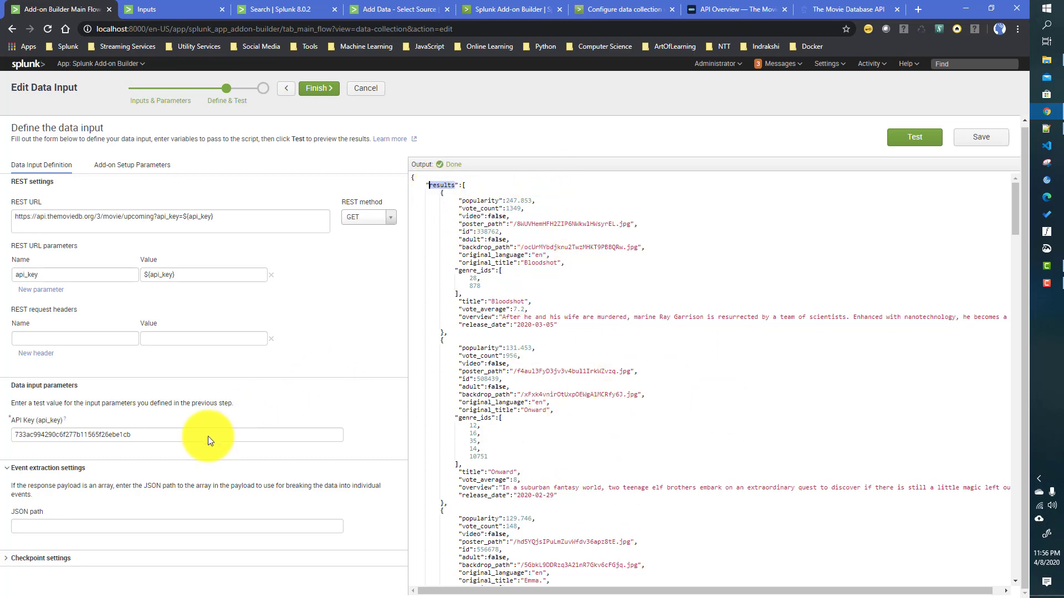
left_click(59, 524)
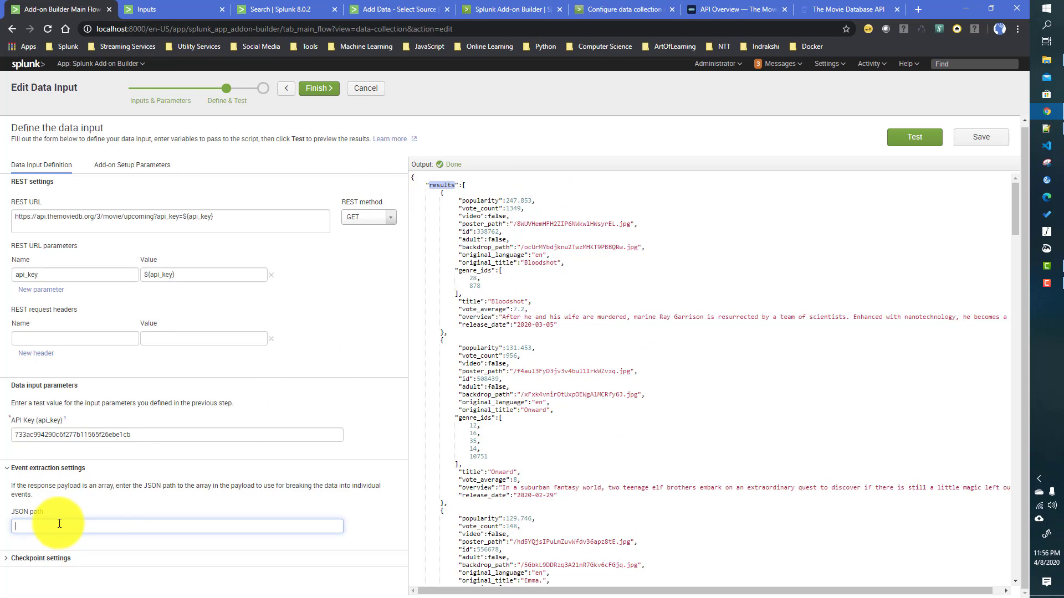
type("$")
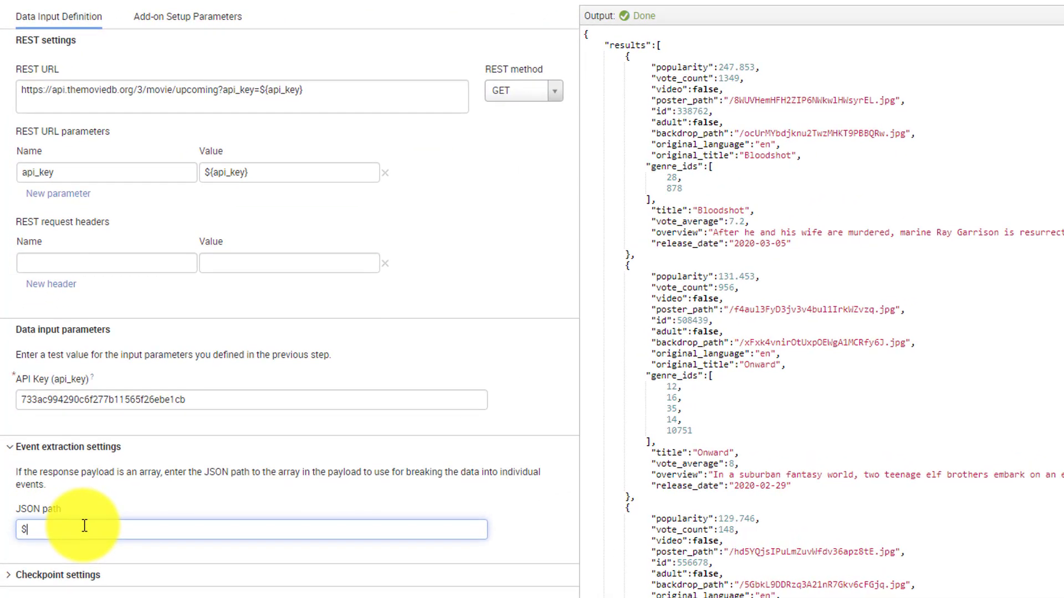
type(".")
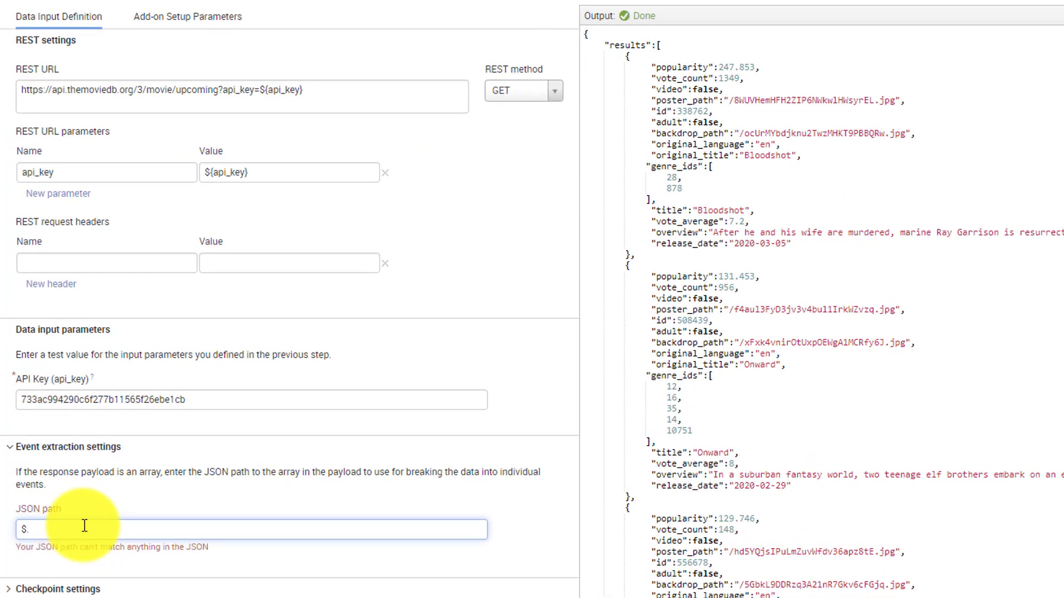
type("results")
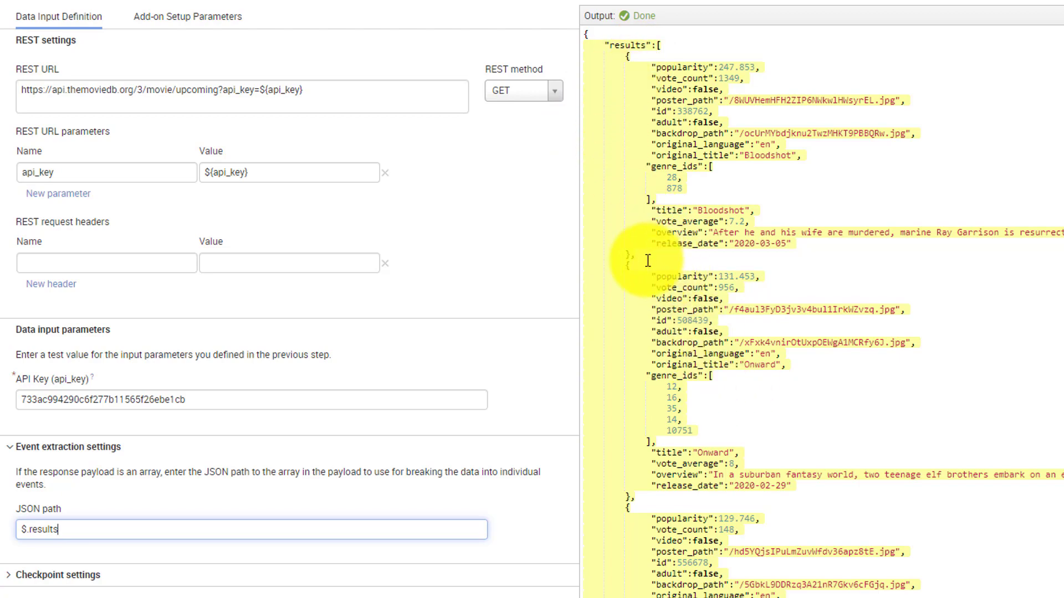
scroll(647, 261, "down", 8)
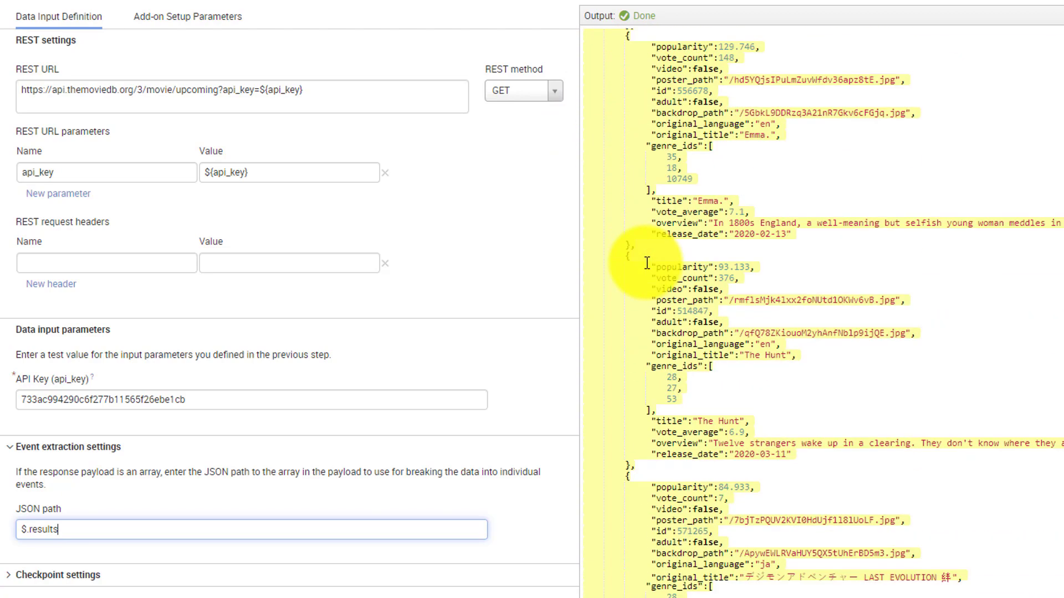
scroll(647, 263, "down", 20)
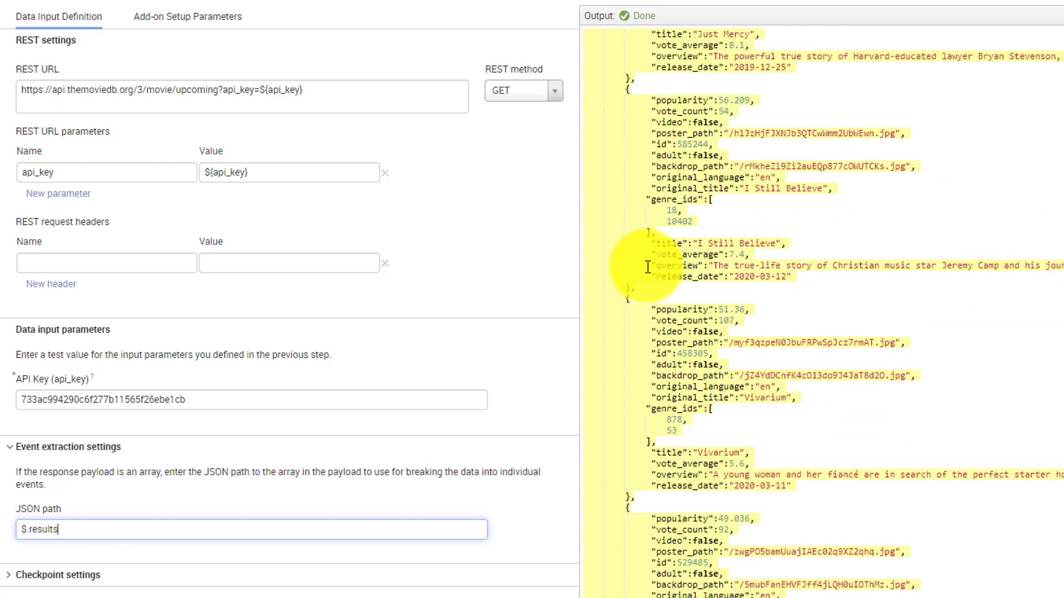
scroll(647, 266, "down", 20)
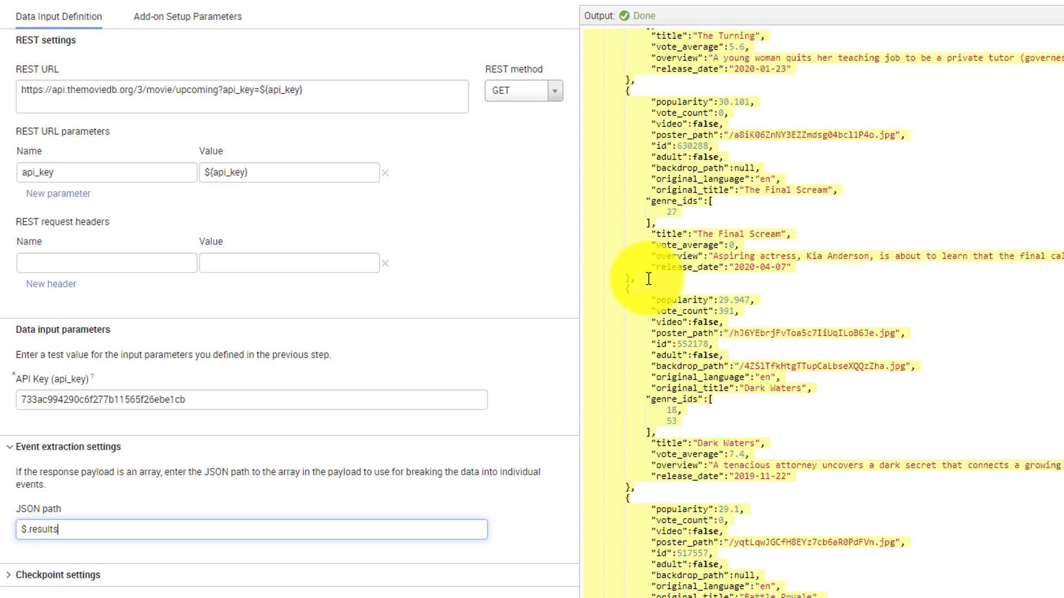
scroll(649, 279, "down", 8)
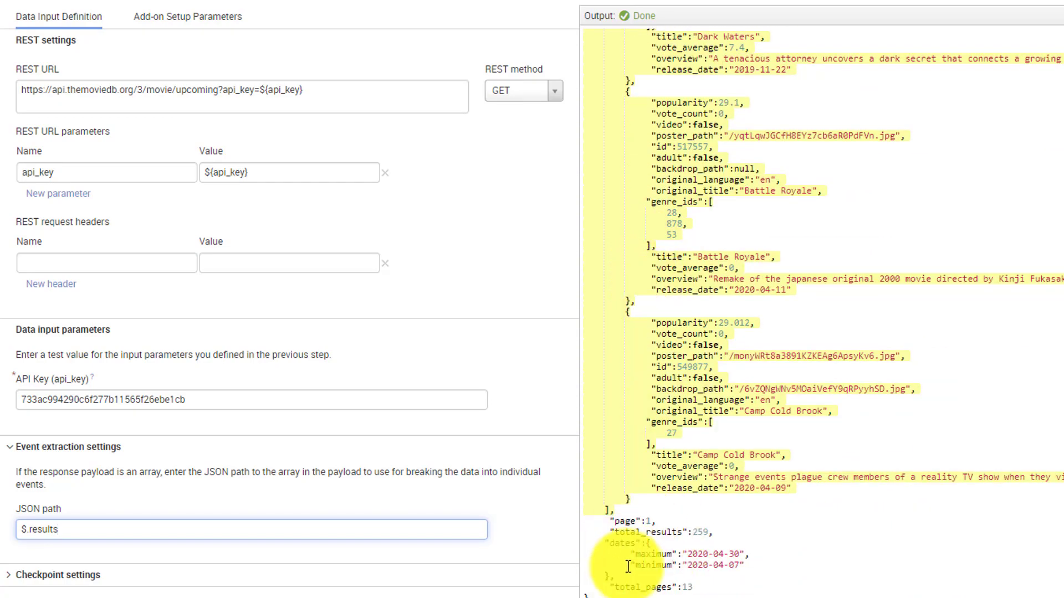
- Extend the event extraction JSON path to $.results.release_date, using the release date key of the movie results in the response
scroll(783, 480, "up", 15)
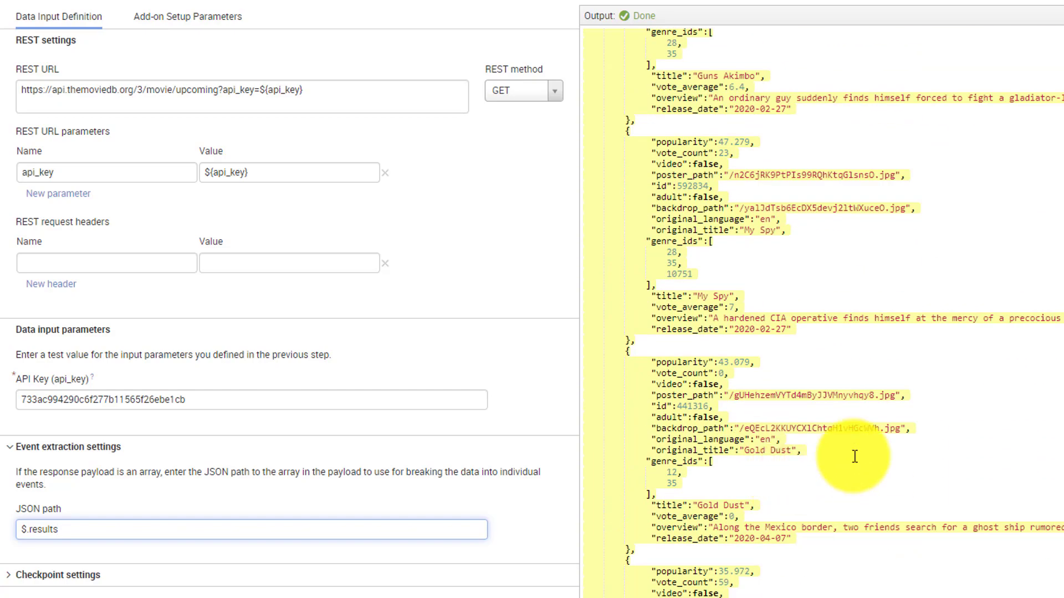
scroll(822, 313, "up", 12)
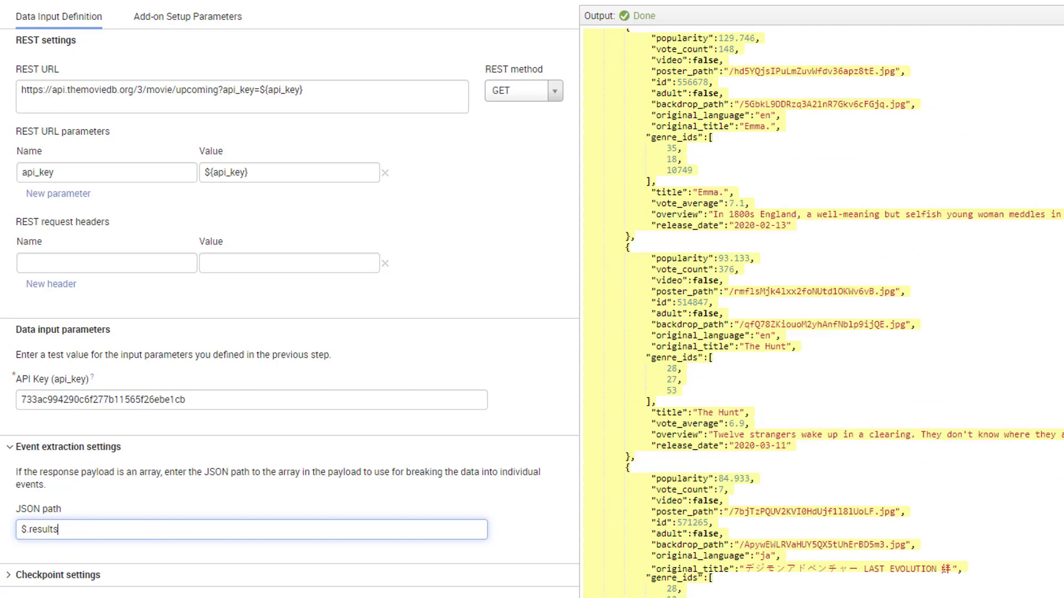
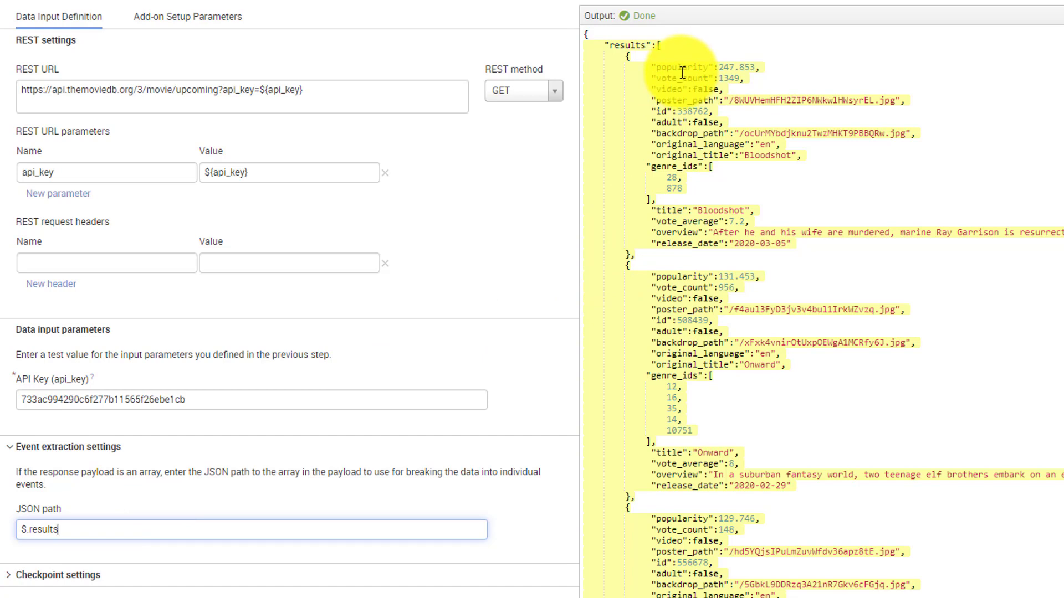
left_click(684, 71)
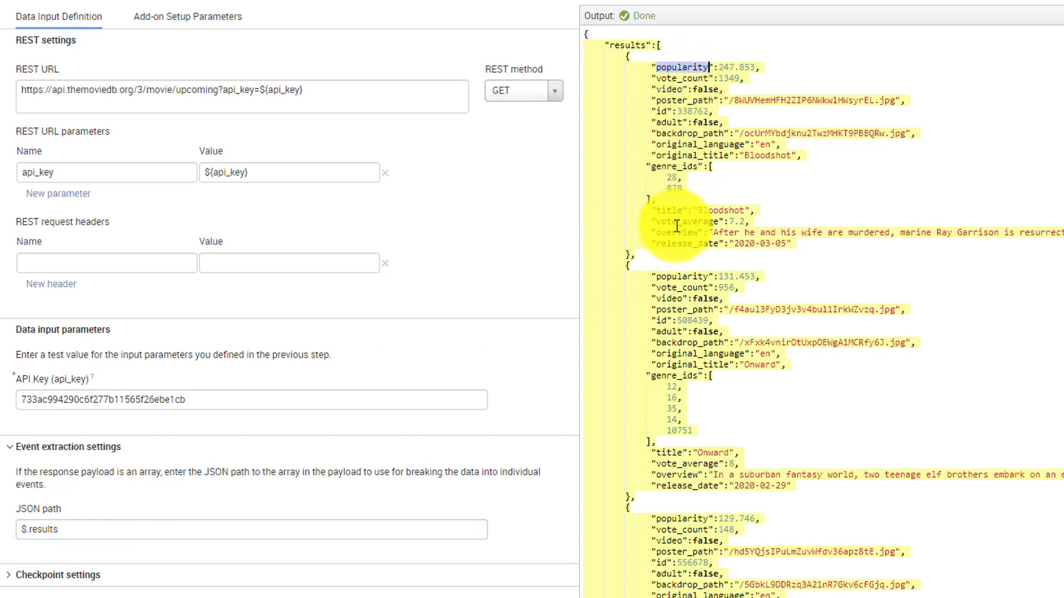
left_click(683, 245)
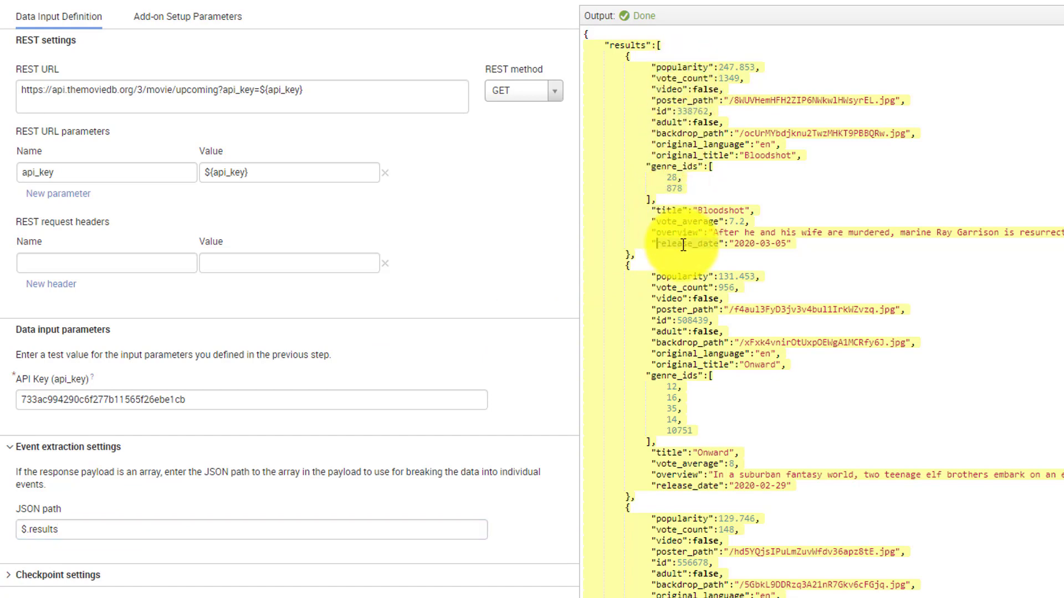
double_click(683, 245)
left_click(96, 531)
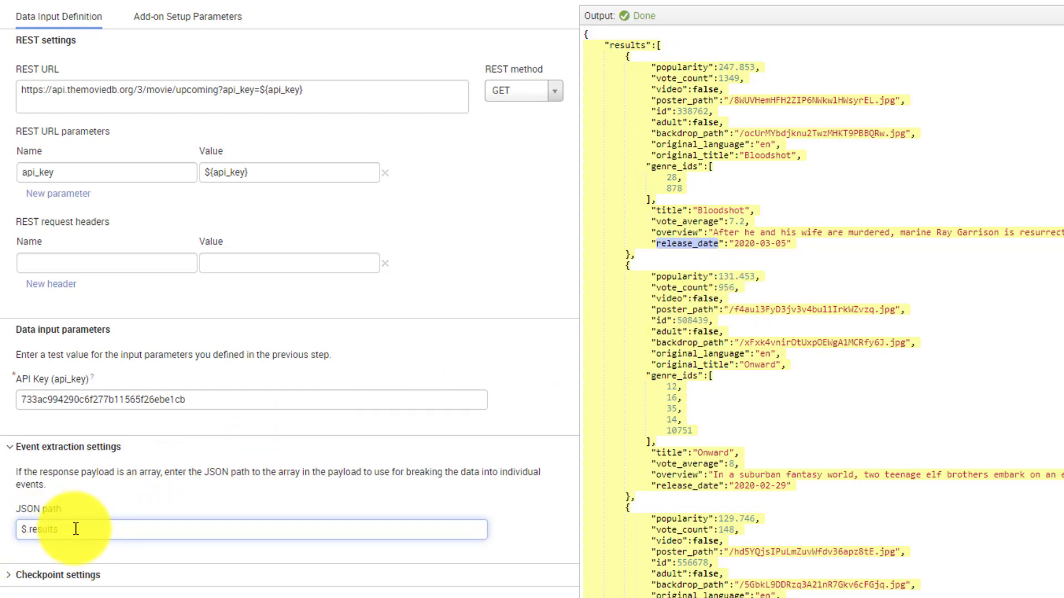
type(".")
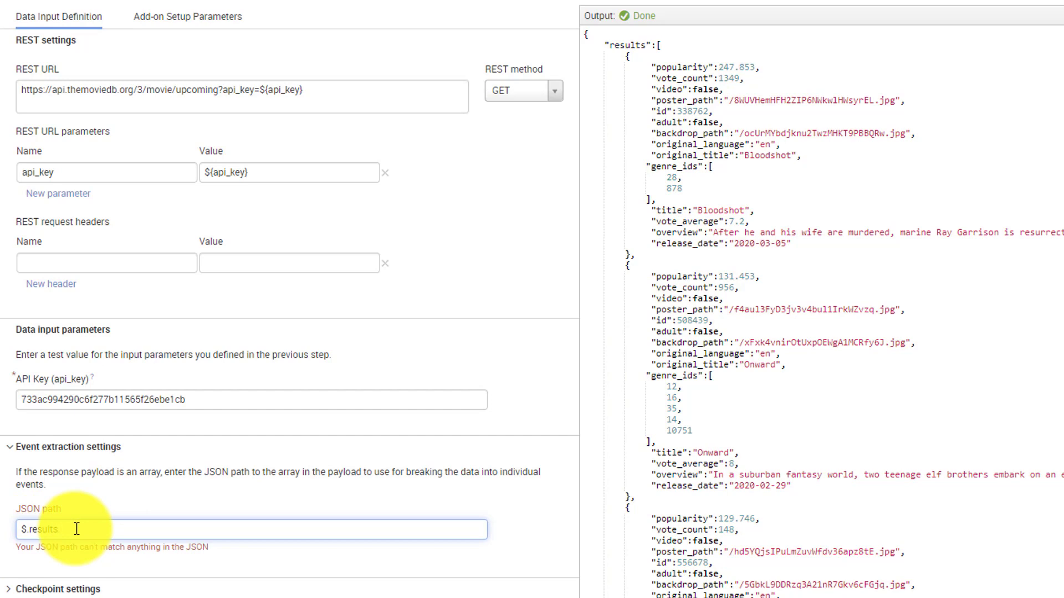
type("release_date")
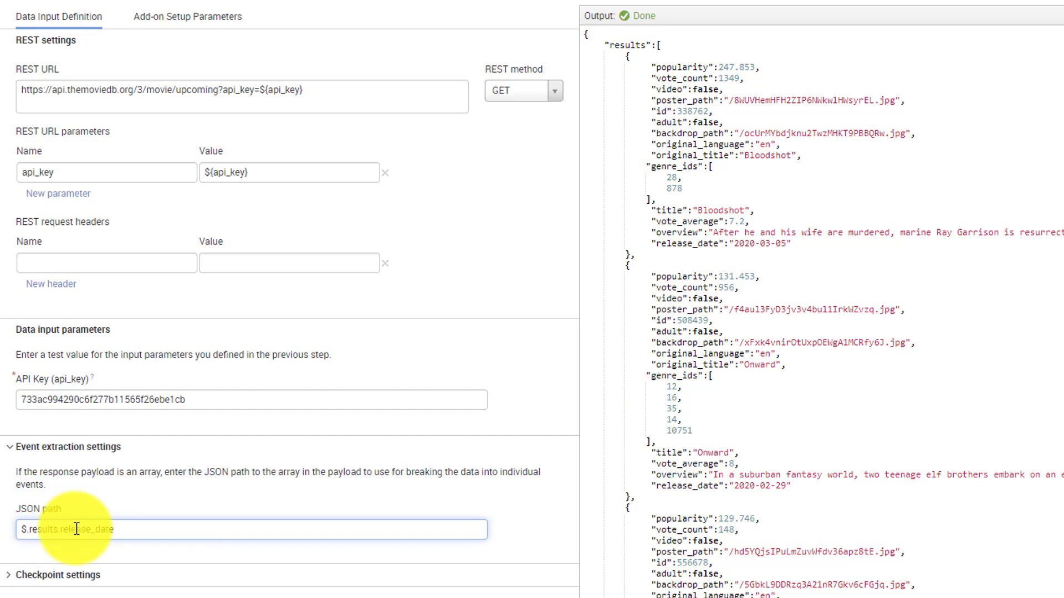
- Add index 0 to the results array so the JSON path reads $.results[0].release_date, and mark the first movie's release date in the response
left_click(676, 242)
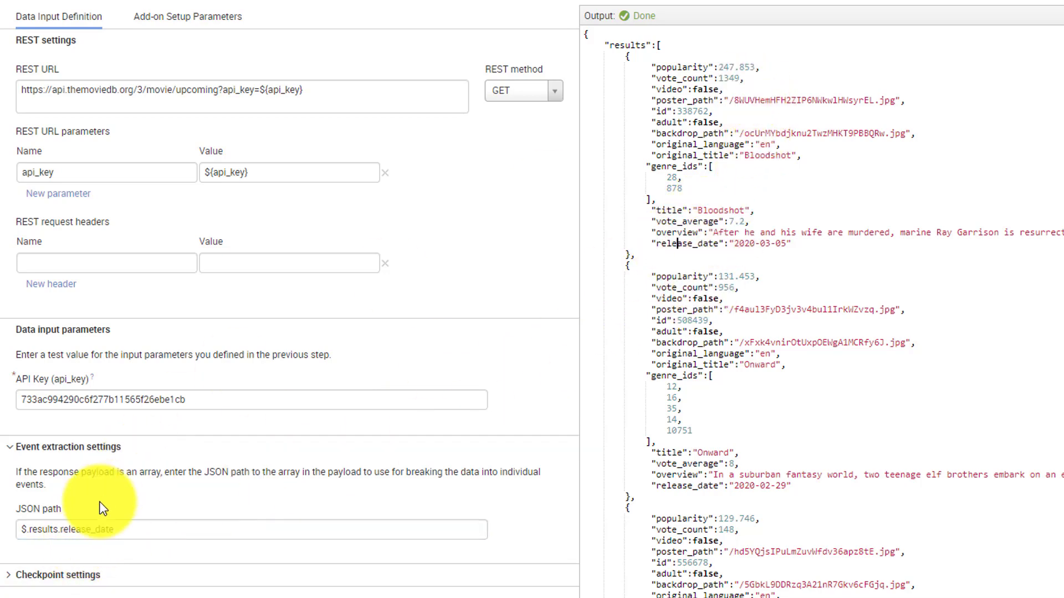
left_click(53, 529)
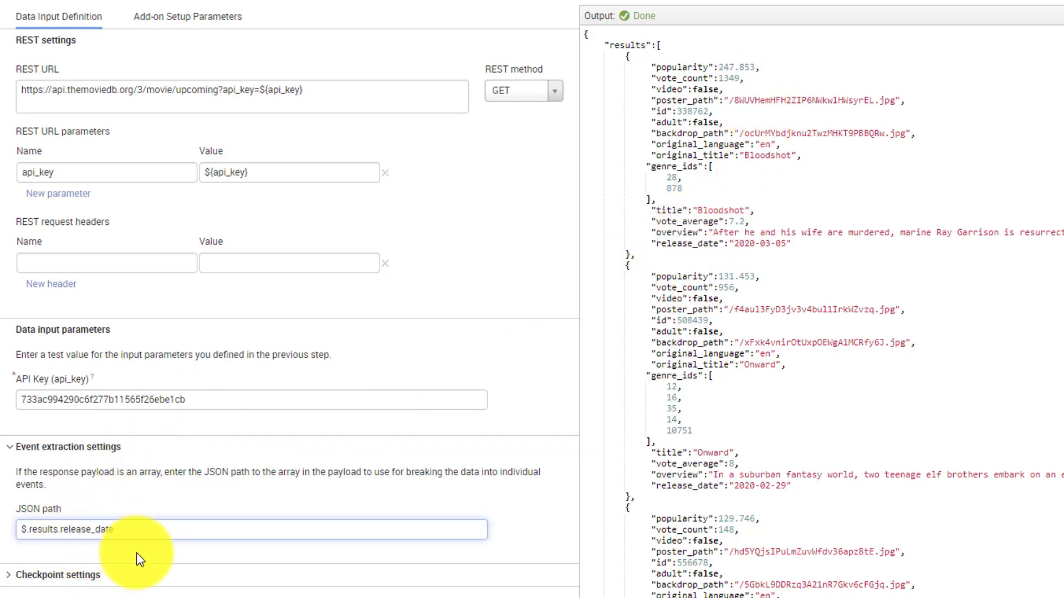
key("Right")
type("[0")
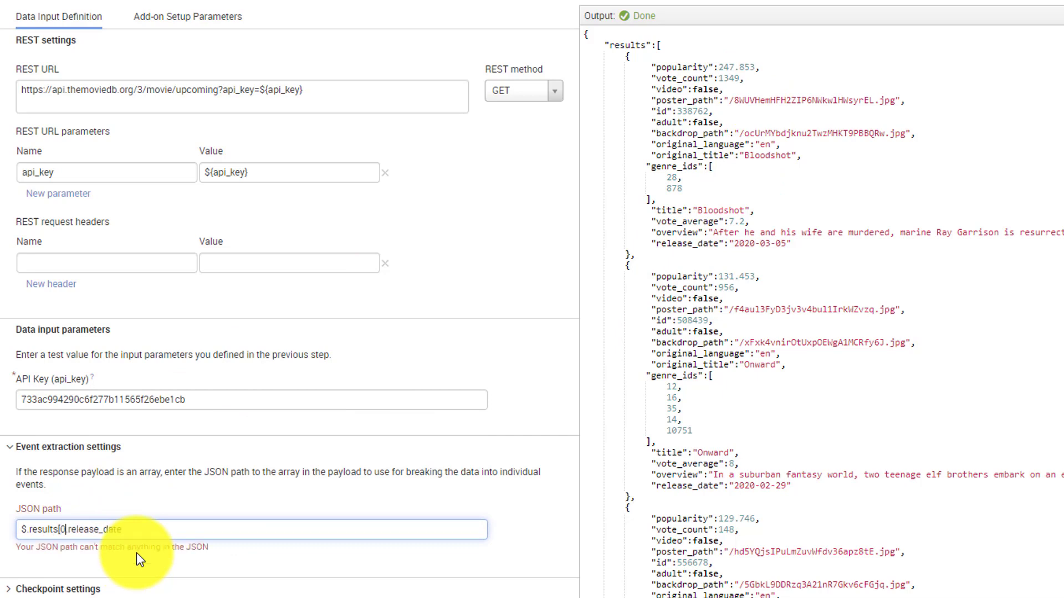
type("]")
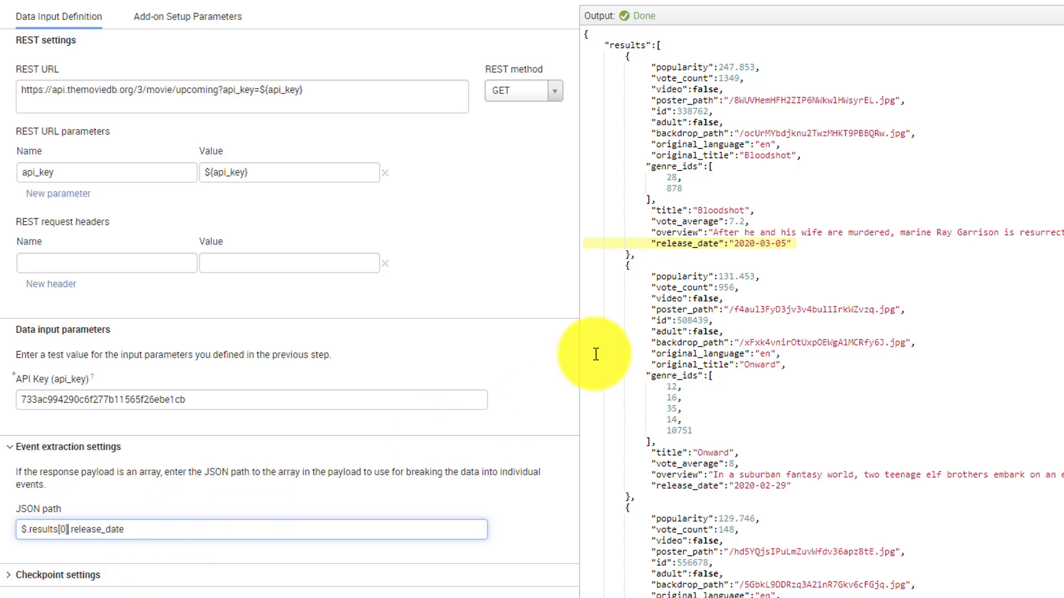
left_click_drag(650, 244, 808, 239)
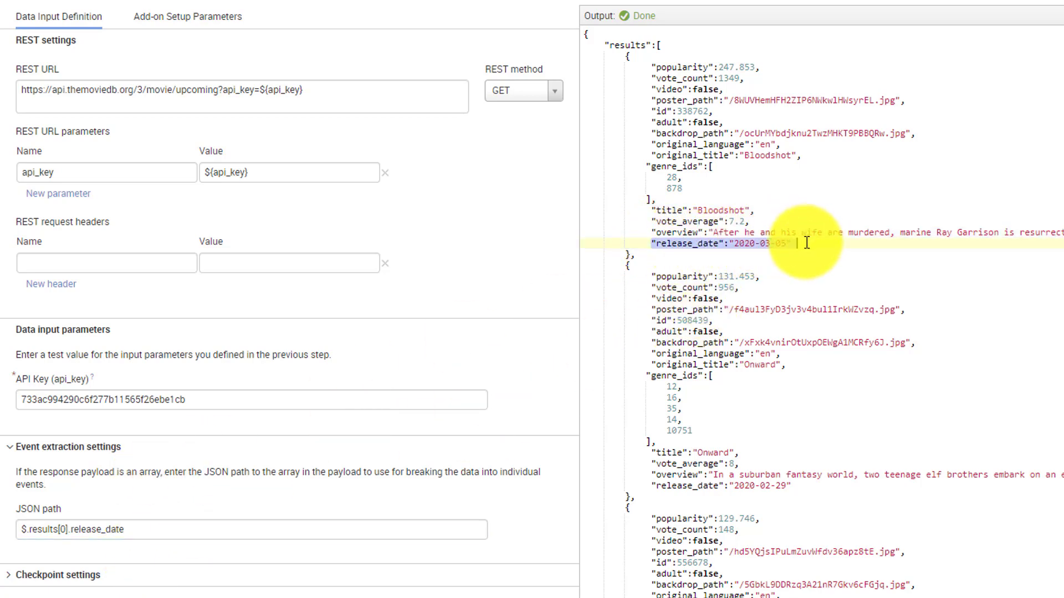
- Test the JSON path's array index with -1 and with the * wildcard, ending at $.results[*].release_date, and check the matches in the response
double_click(66, 532)
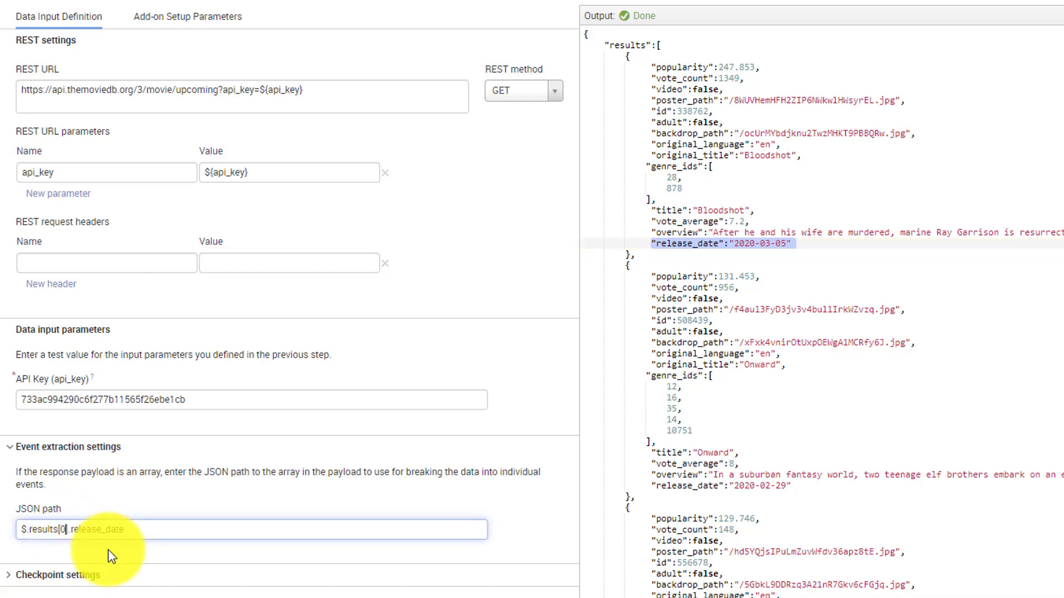
type("-1")
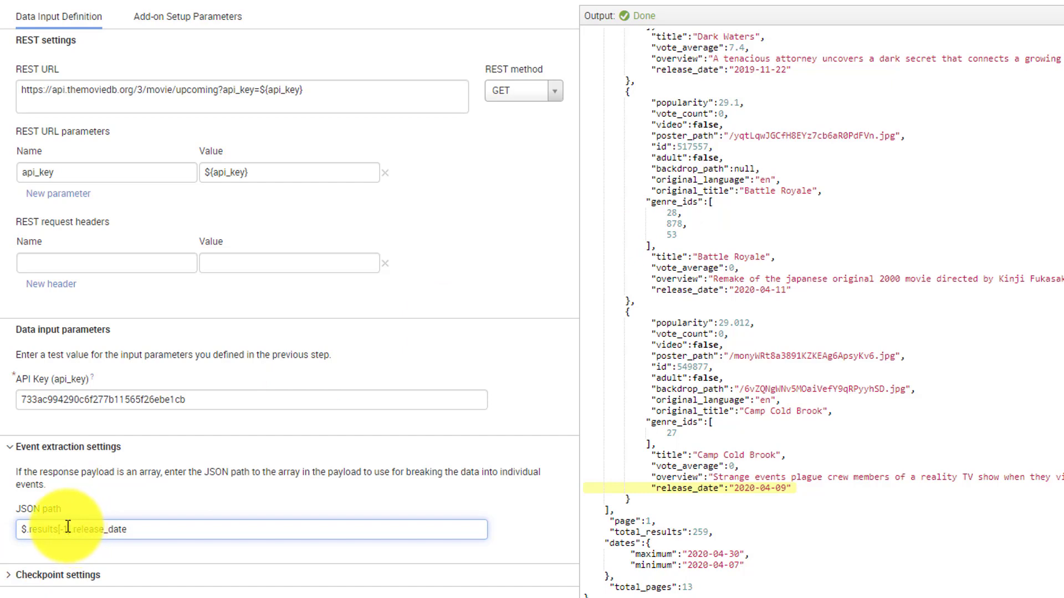
key("BackSpace")
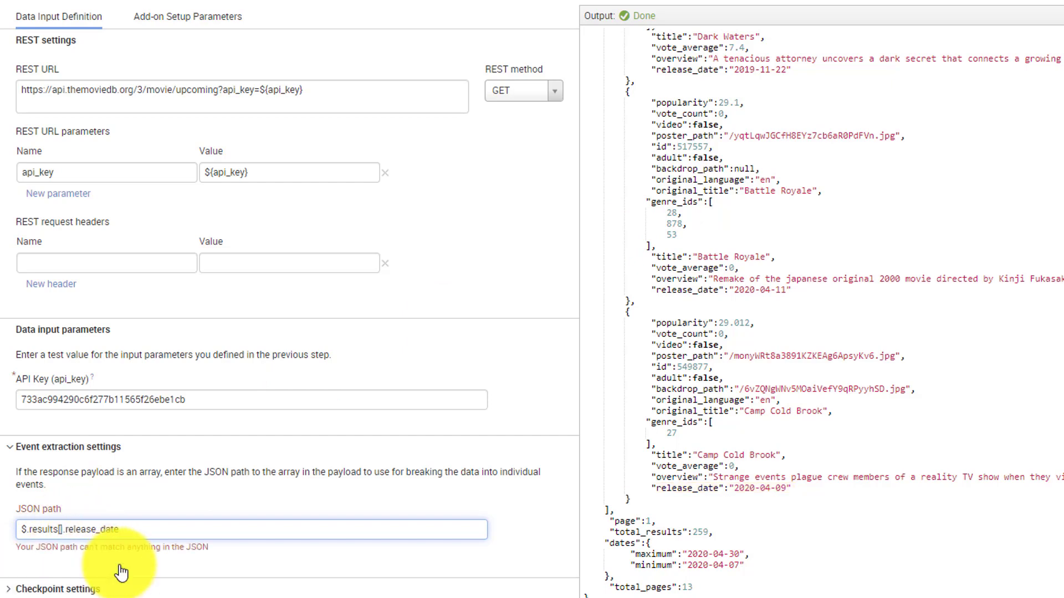
type("*")
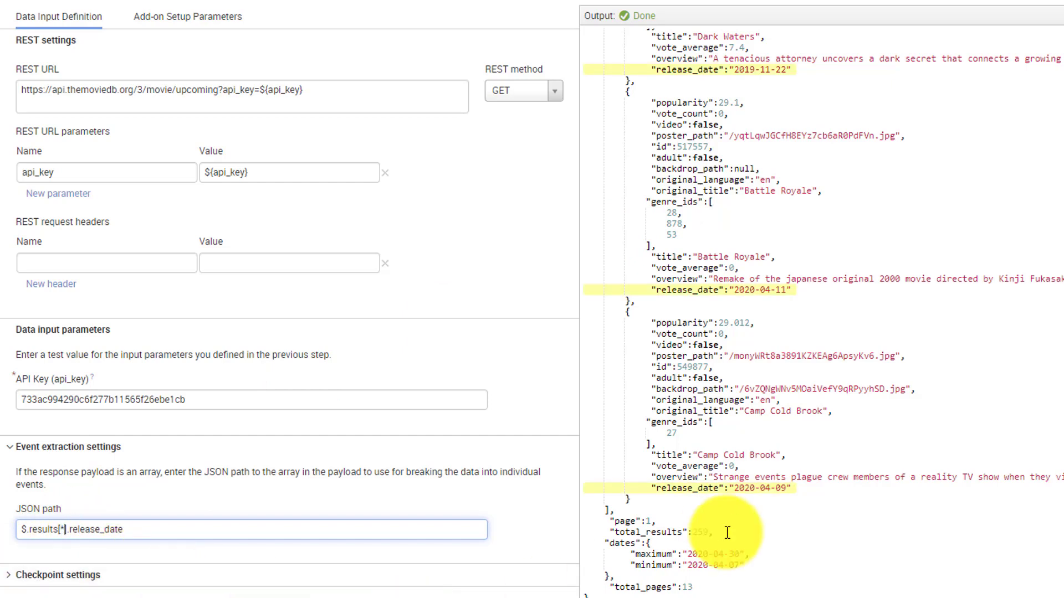
scroll(754, 443, "up", 10)
scroll(747, 264, "up", 10)
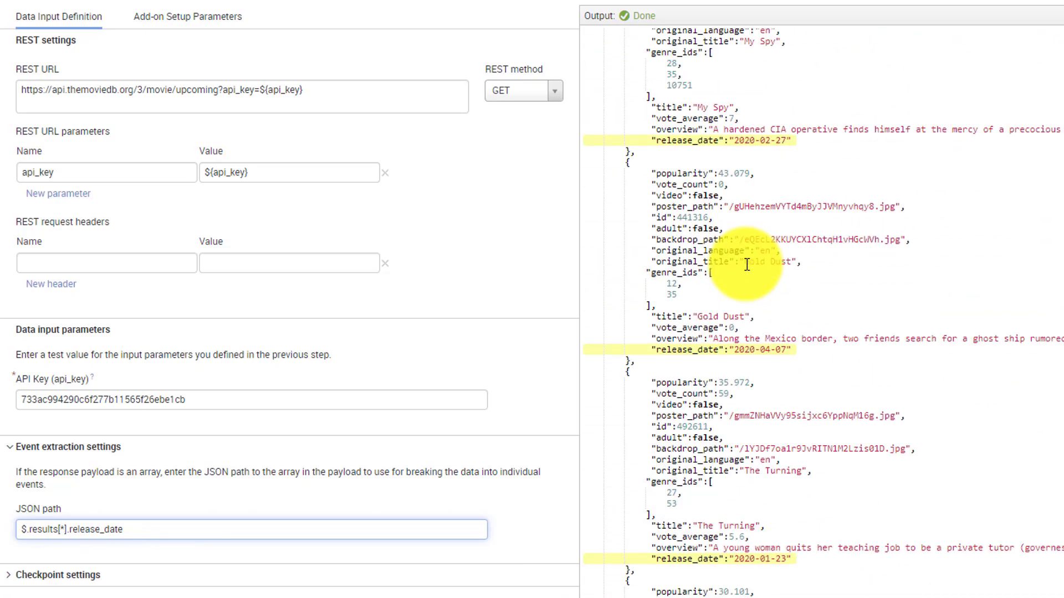
scroll(747, 264, "up", 20)
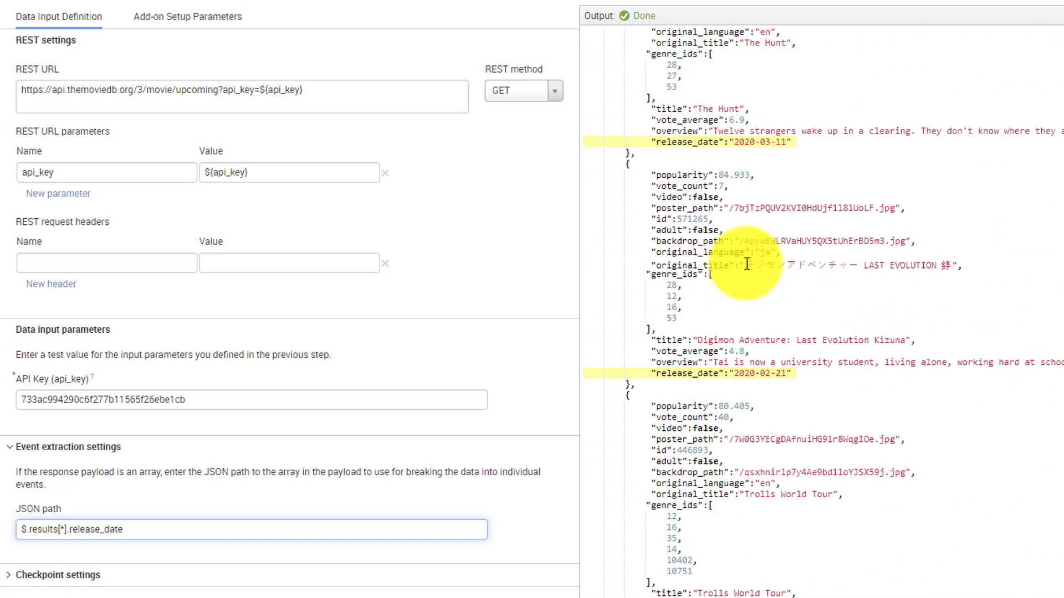
- Rewrite the key in the JSON path with bracket notation as $.results[*][release_date]
double_click(95, 529)
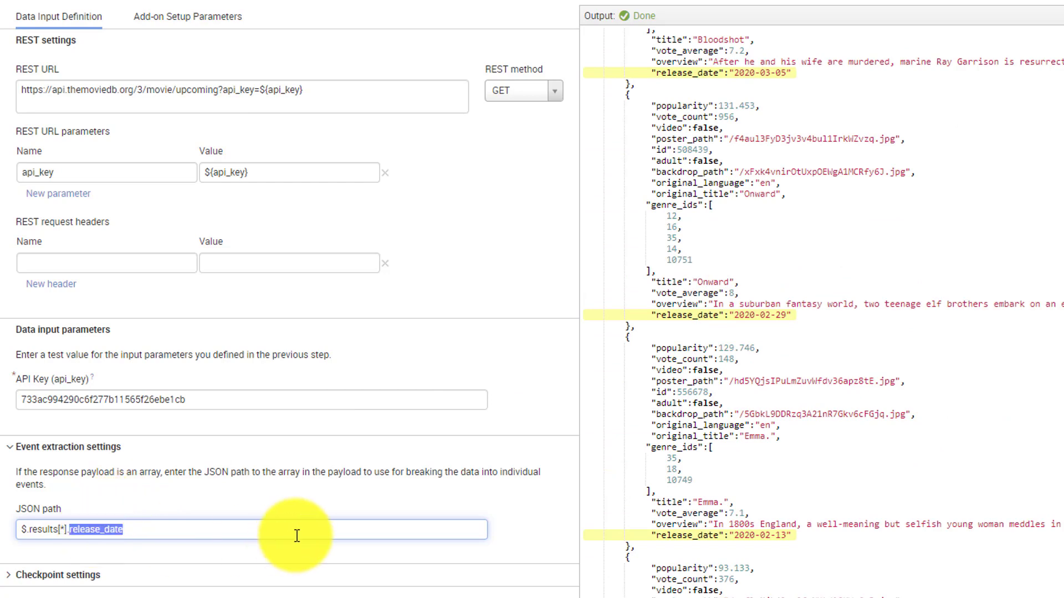
key("BackSpace")
key("BackSpace")
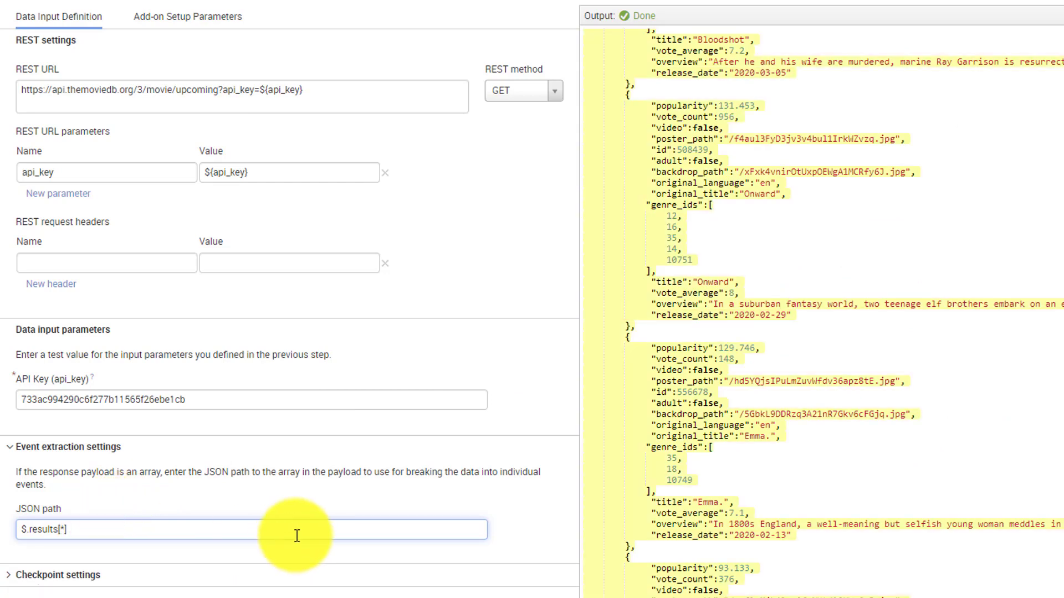
type(".")
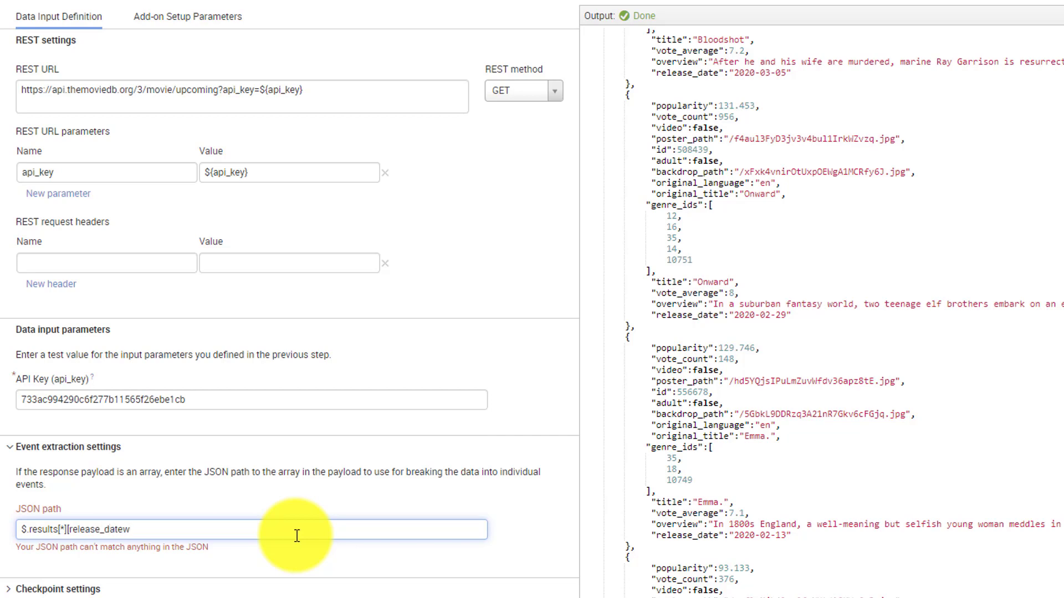
type("]")
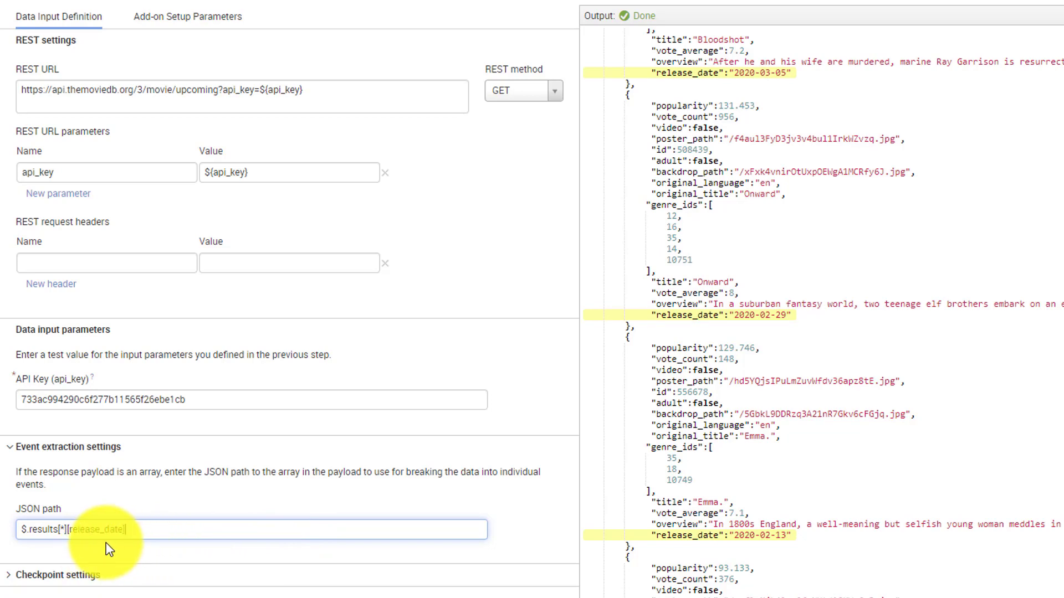
- Replace the JSON path with the recursive expression $..release_date
key("BackSpace")
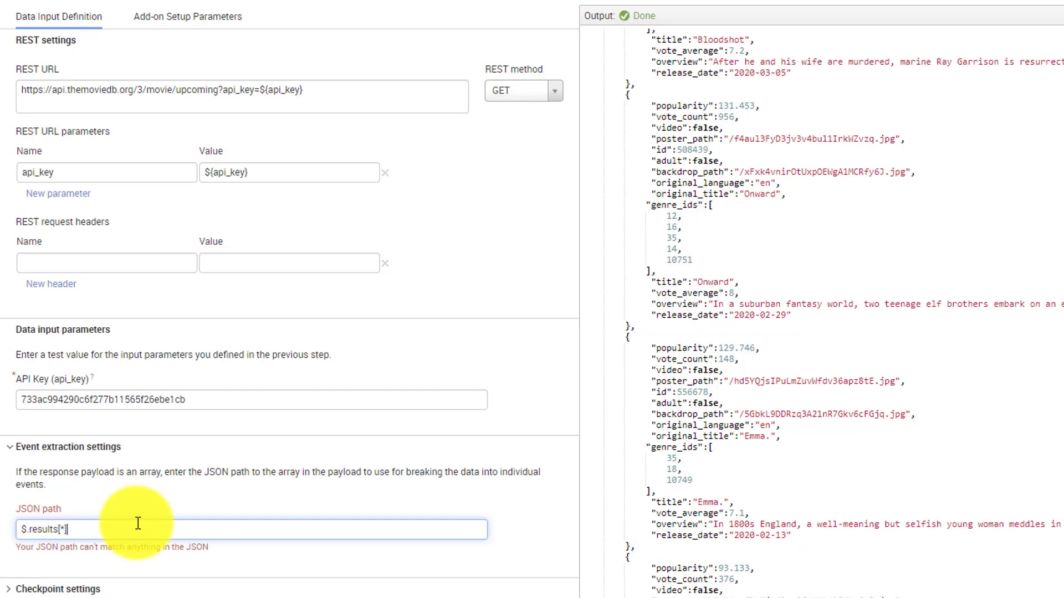
type(".")
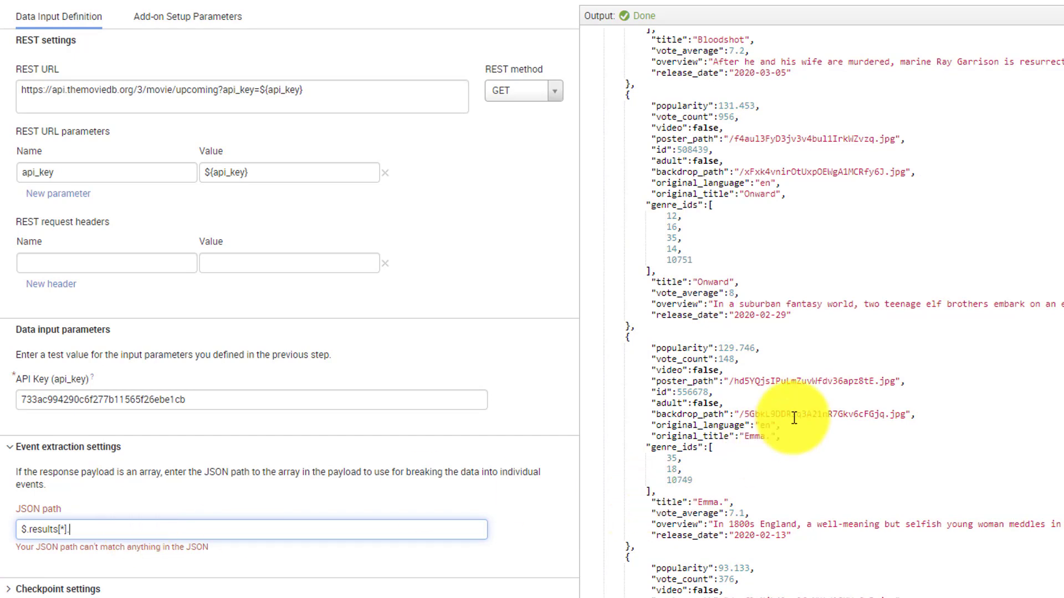
scroll(724, 417, "up", 4)
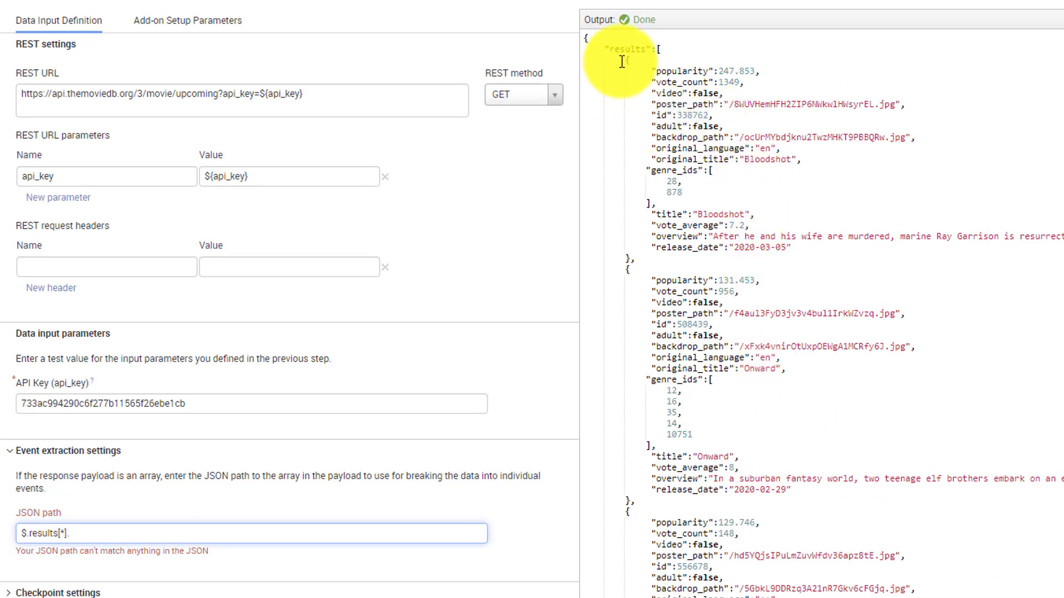
left_click_drag(625, 64, 700, 249)
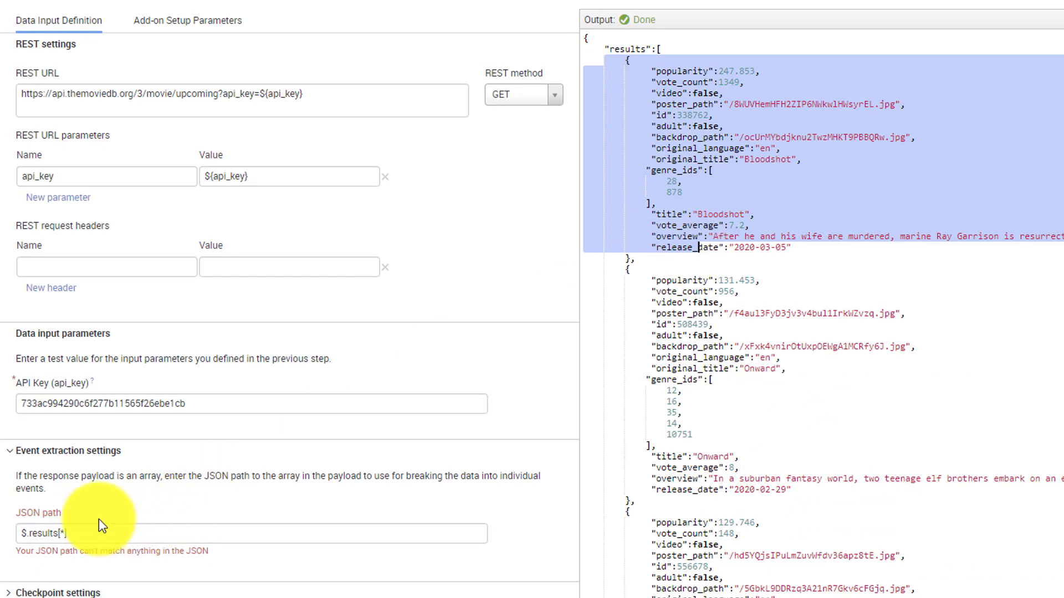
left_click(86, 534)
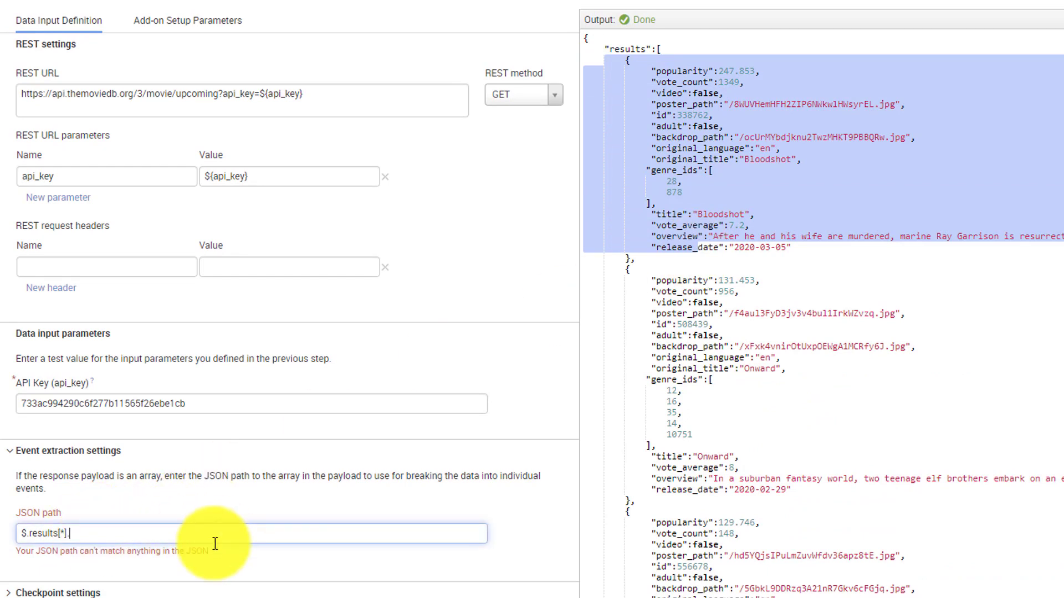
key("BackSpace")
key("BackSpace")
key("BackSpace")
key("BackSpace")
key("BackSpace")
key("BackSpace")
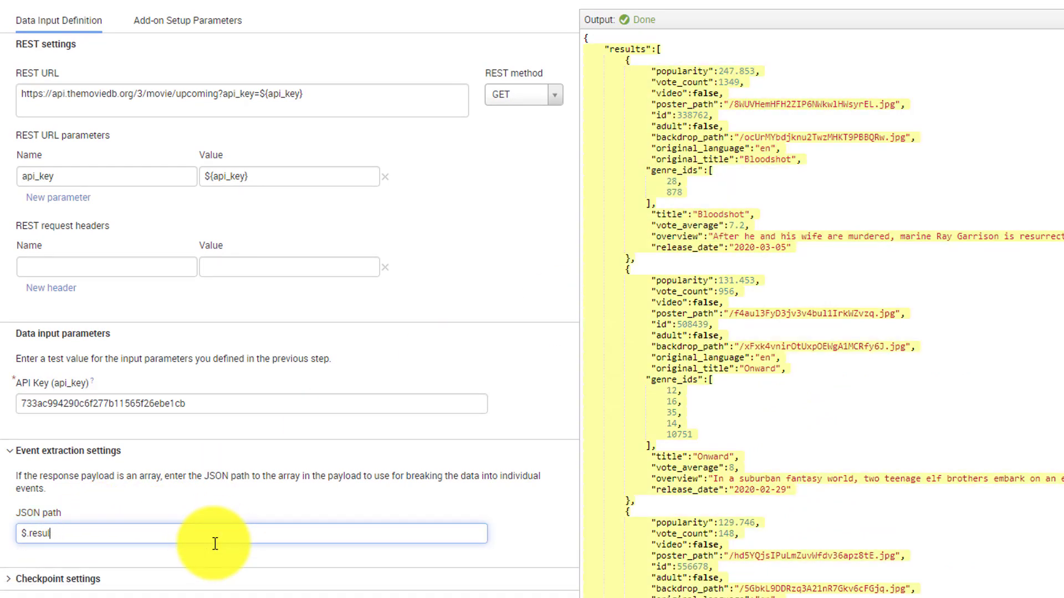
key("BackSpace")
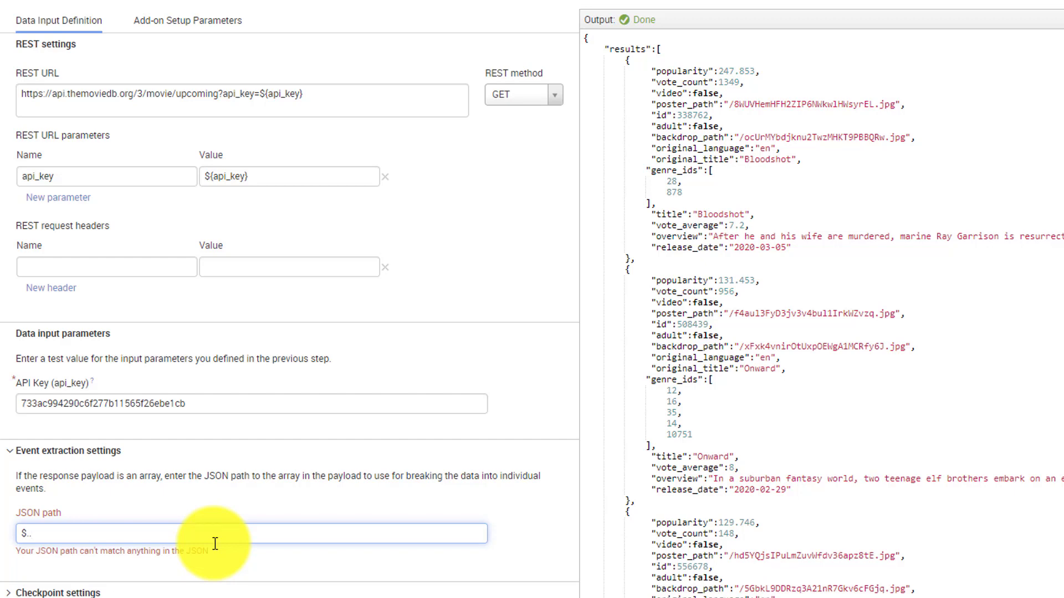
type(".release_date")
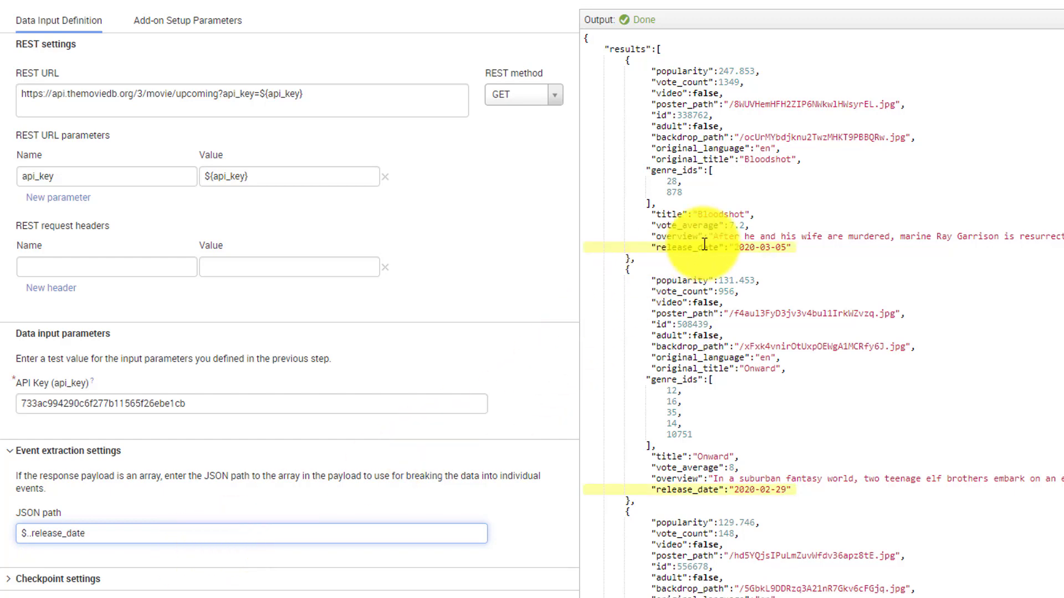
- Replace the JSON path with $.results, reusing the results key copied from the response output
double_click(60, 532)
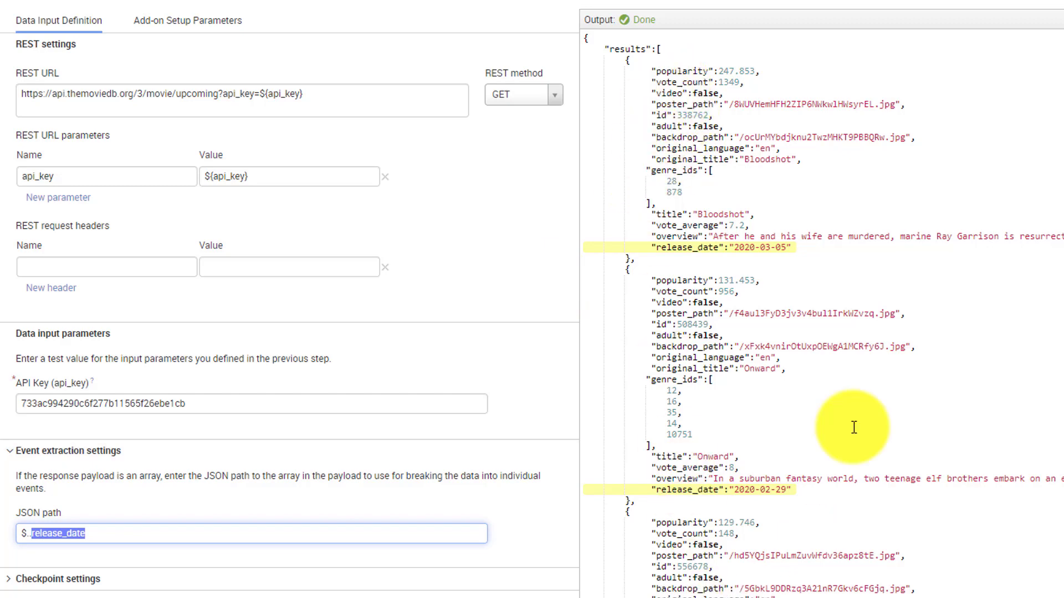
double_click(715, 247)
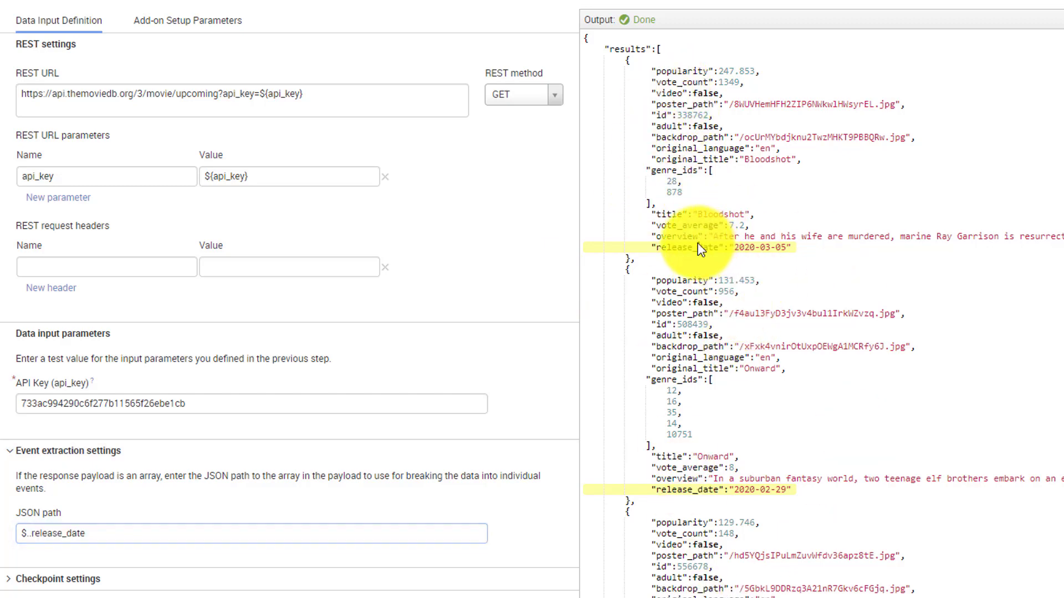
left_click(61, 528)
key("BackSpace")
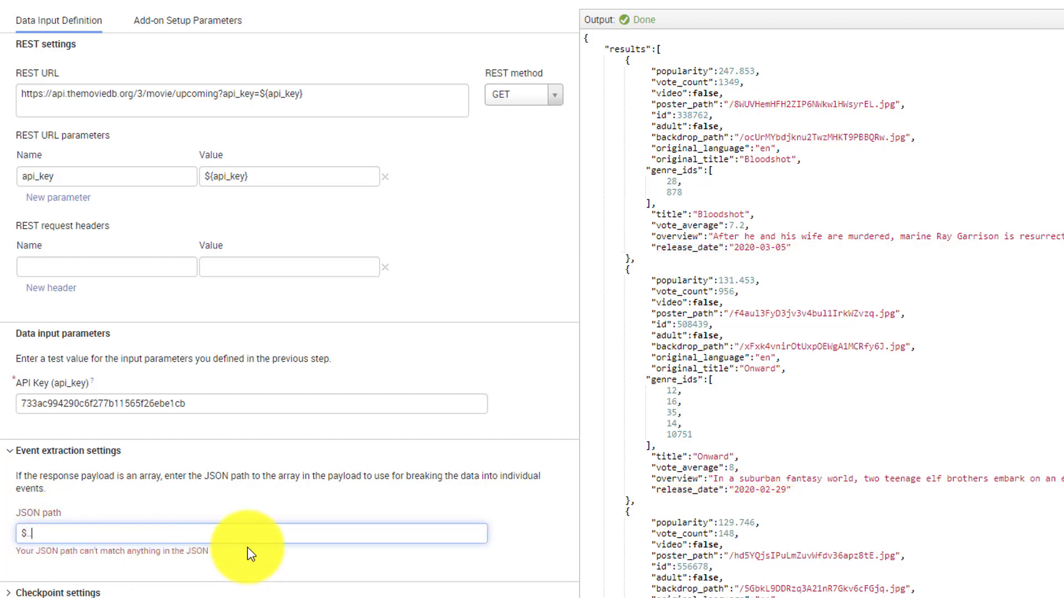
left_click(614, 52)
double_click(615, 52)
key("ctrl+c")
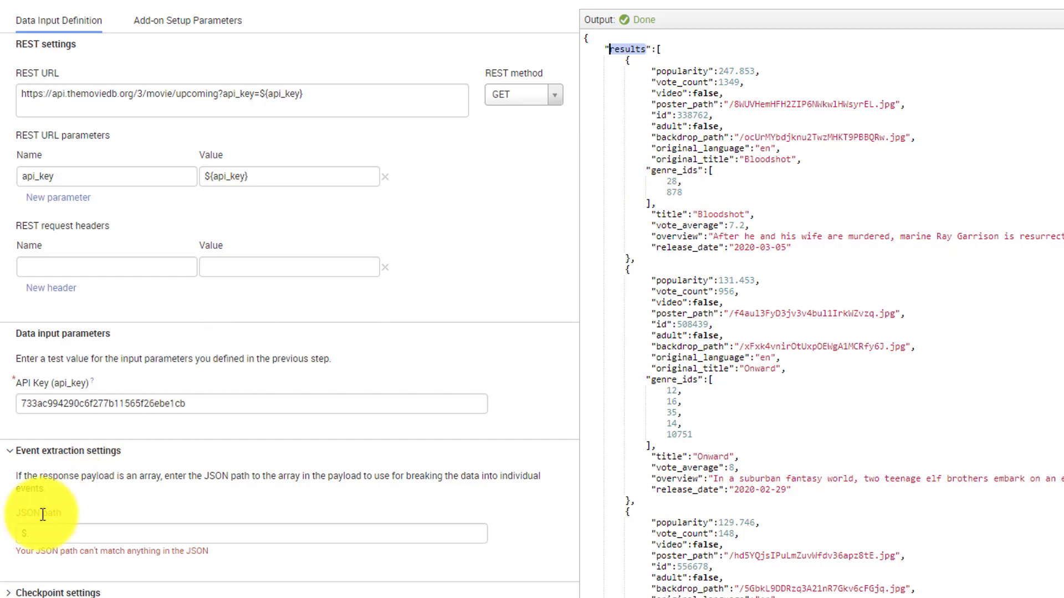
left_click(39, 534)
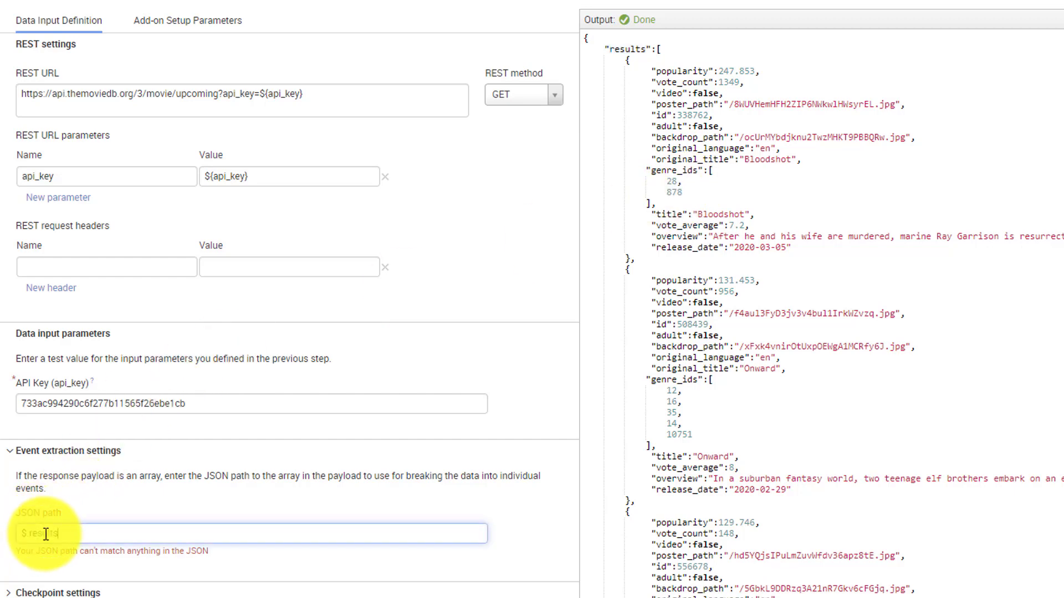
key("ctrl+v")
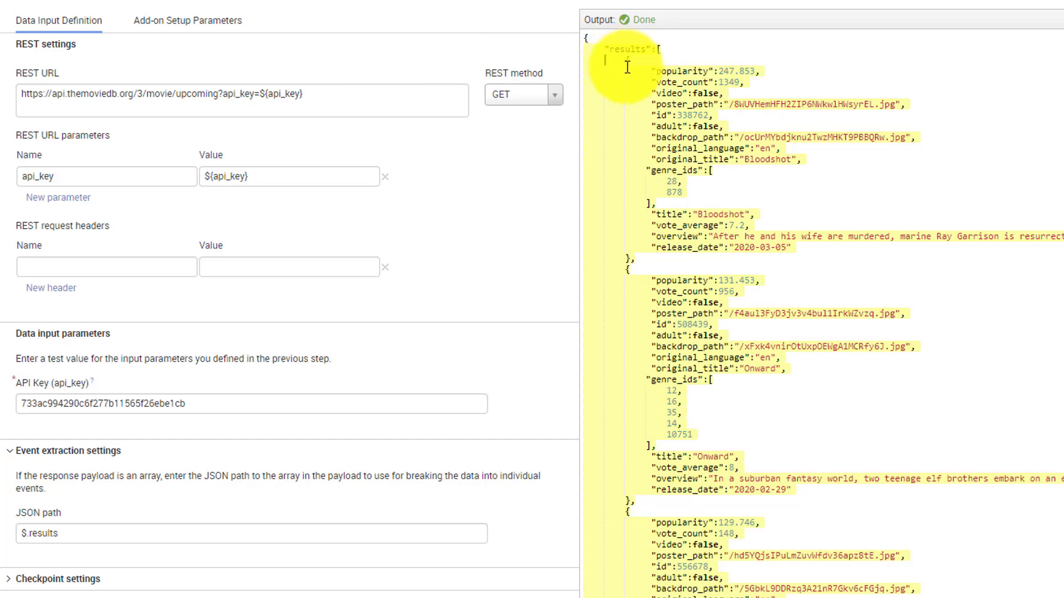
- Highlight the first movie's object in the response output and finish editing the data input so it is saved
left_click_drag(627, 66, 665, 259)
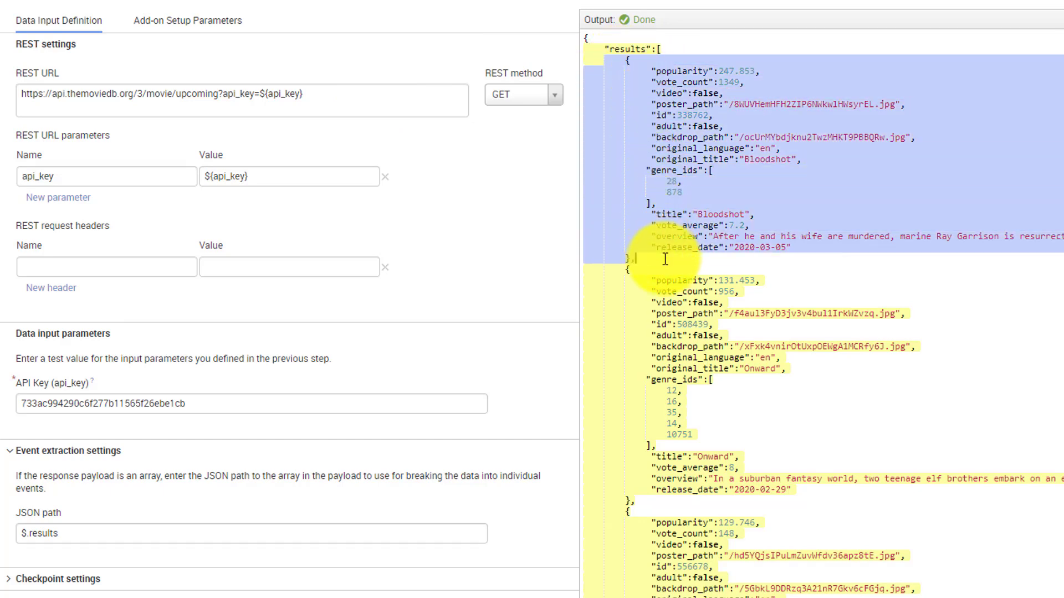
right_click(662, 254)
left_click_drag(744, 125, 747, 115)
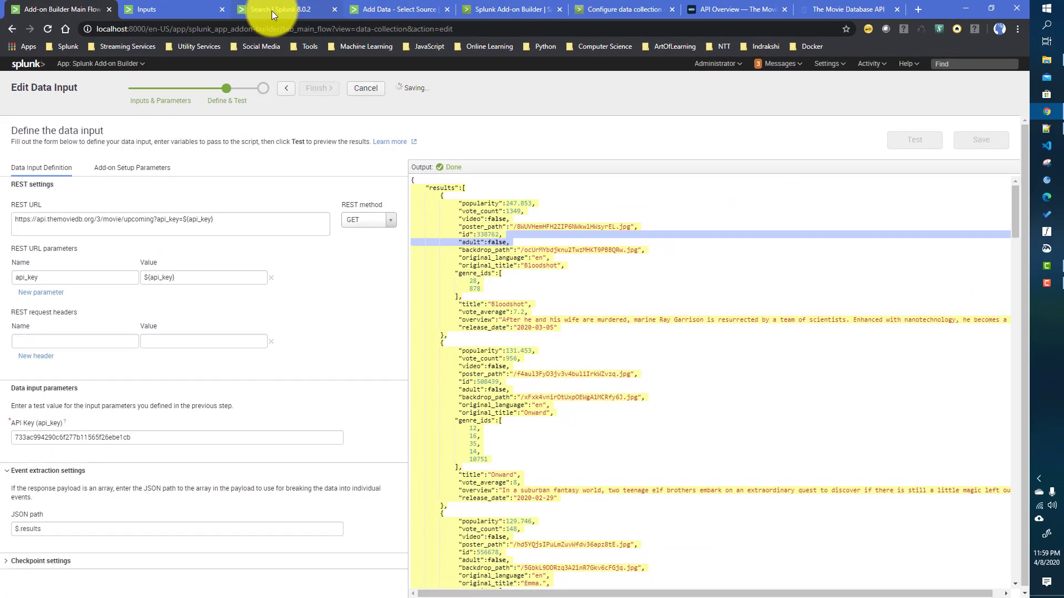
- Delete the existing events by running index=main | delete over all time in the TA-TMDB search
left_click(271, 11)
left_click(190, 124)
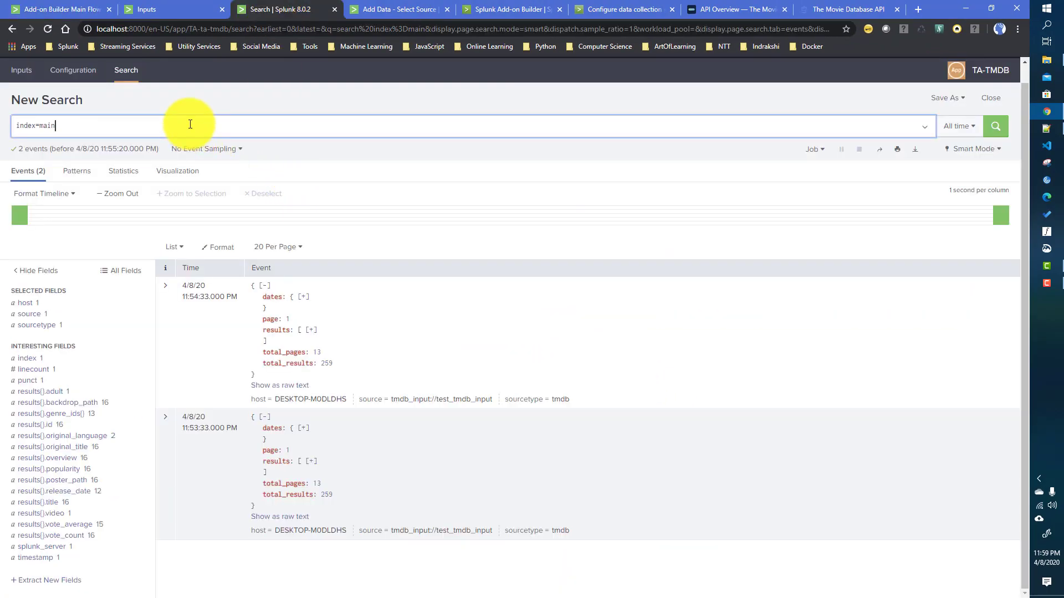
type("| delete")
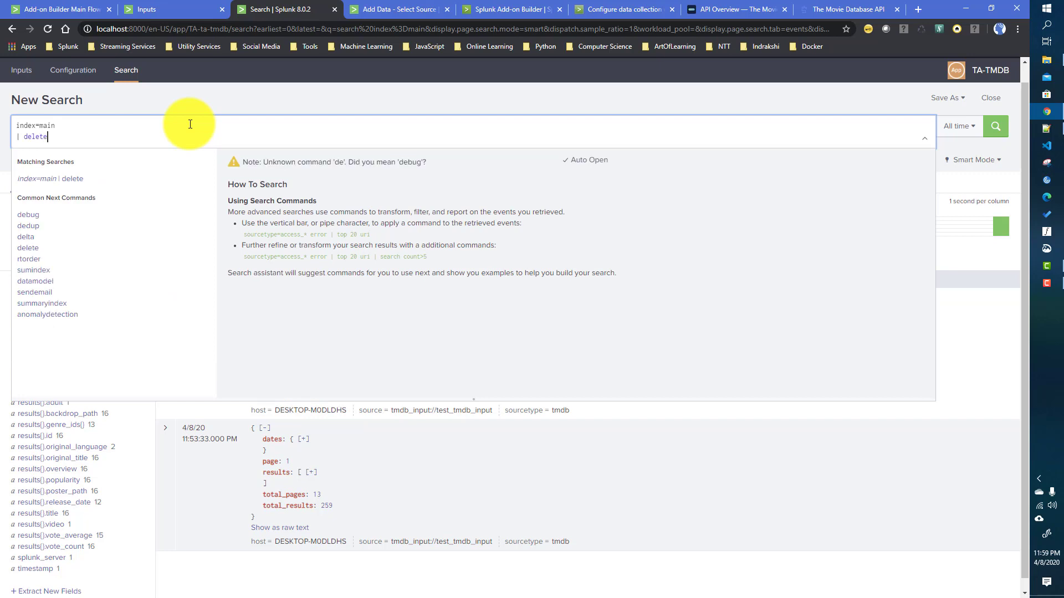
key("Return")
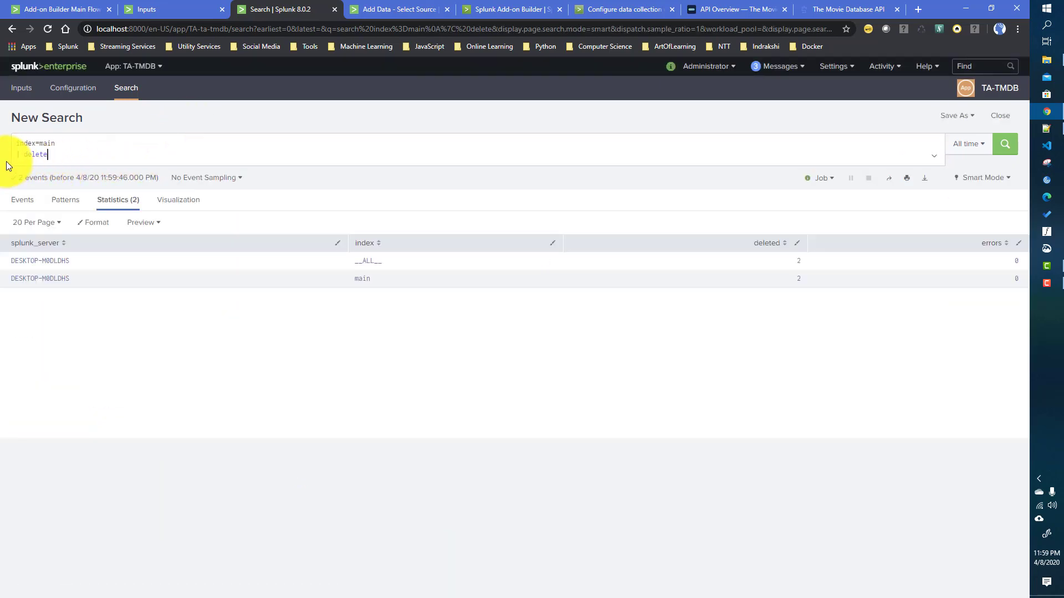
- Remove the delete command from the query and run index=main alone
key("BackSpace")
key("BackSpace")
key("BackSpace")
key("BackSpace")
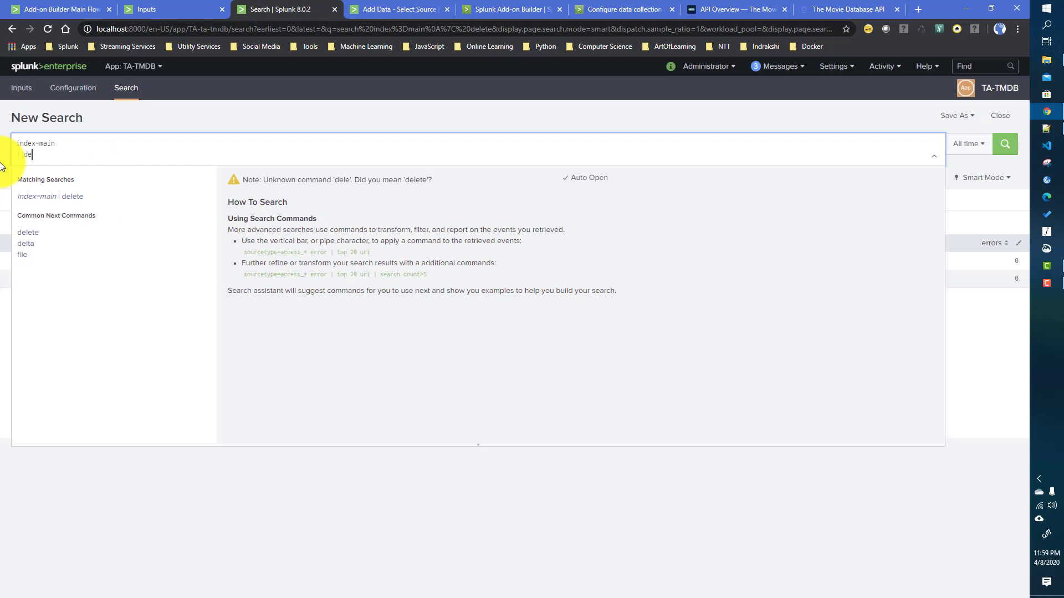
key("BackSpace")
key("Return")
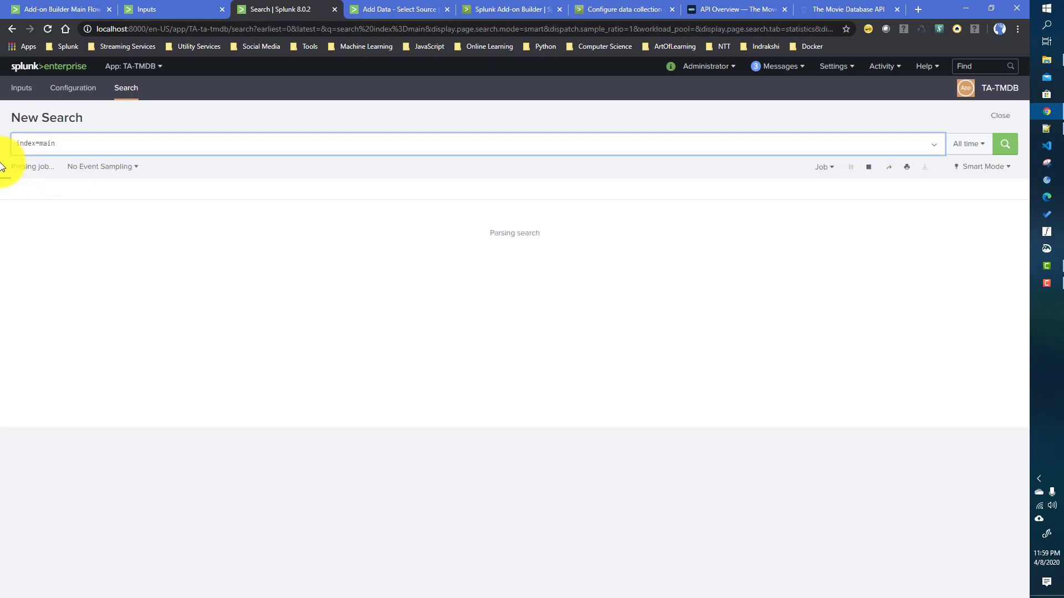
- Enable the test_tmdb_input data input in TA-TMDB and check its status
left_click(50, 9)
left_click(151, 10)
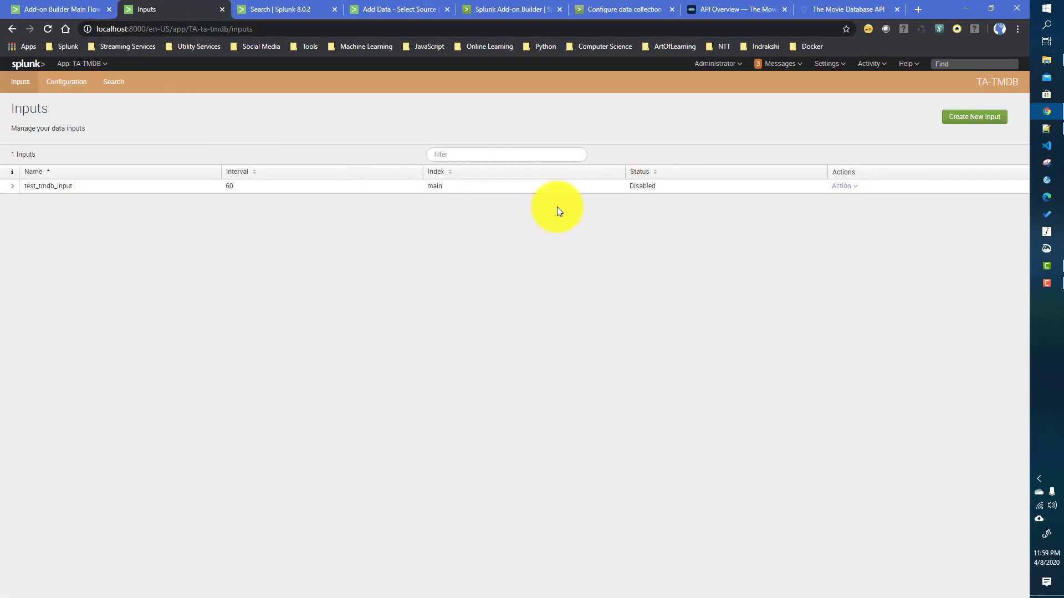
left_click(848, 188)
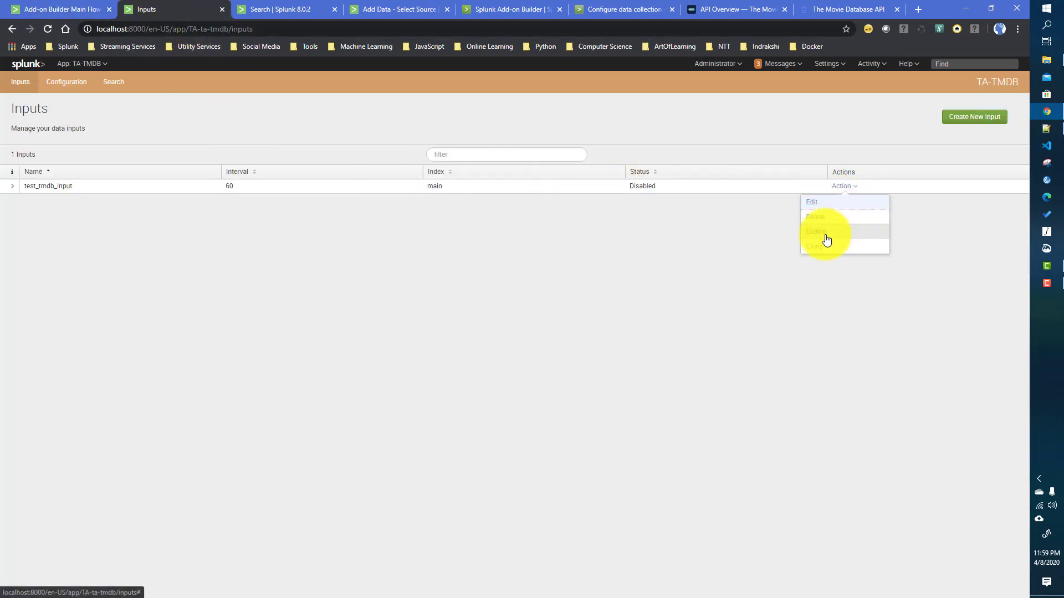
left_click(821, 233)
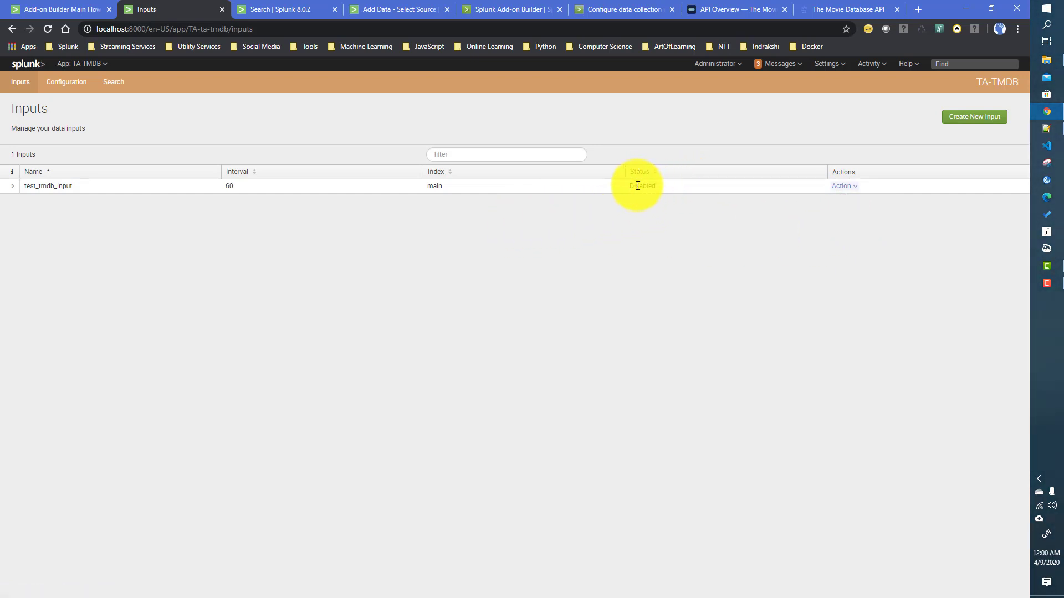
double_click(647, 187)
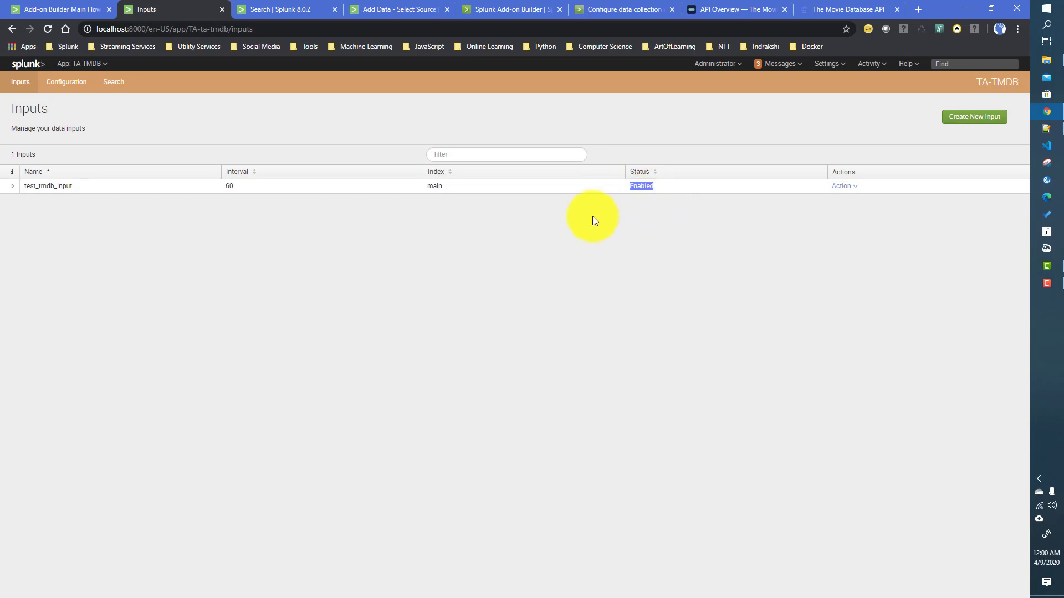
- Rerun the index=main search until new data arrives and look through the individual movie events
left_click(297, 17)
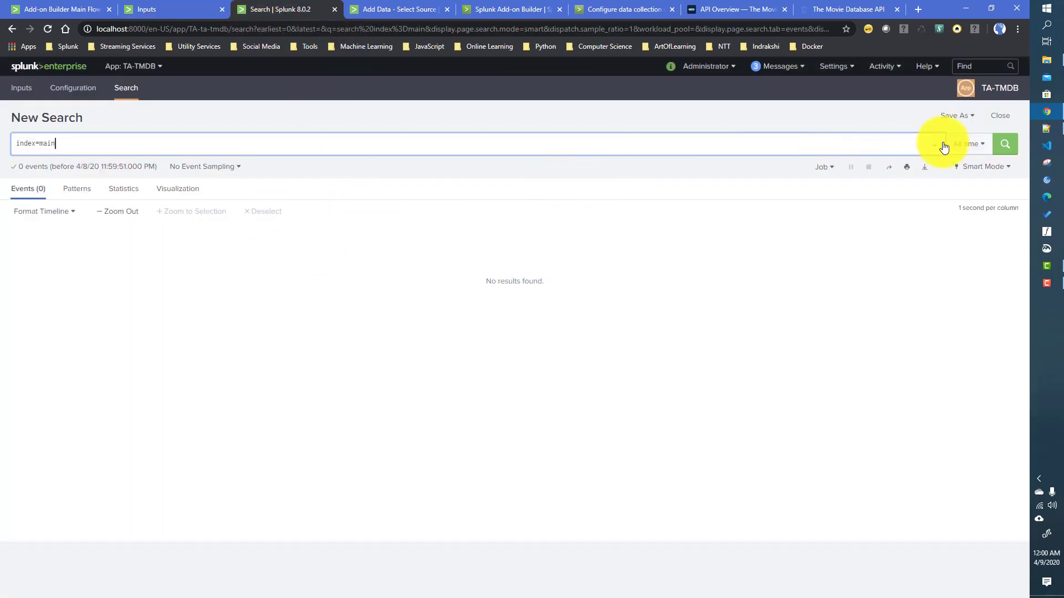
left_click(1005, 149)
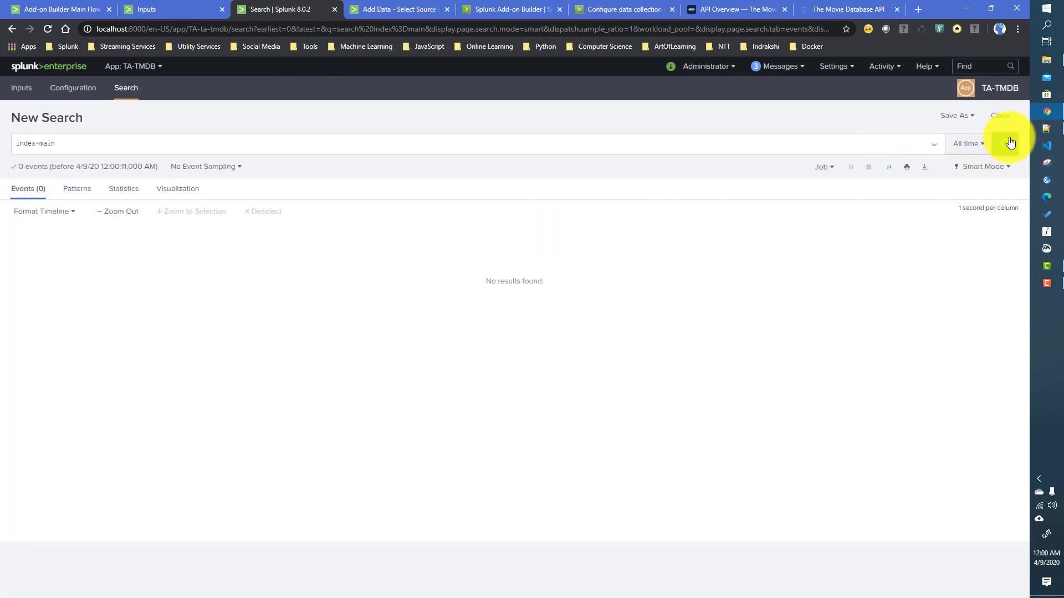
left_click(1004, 145)
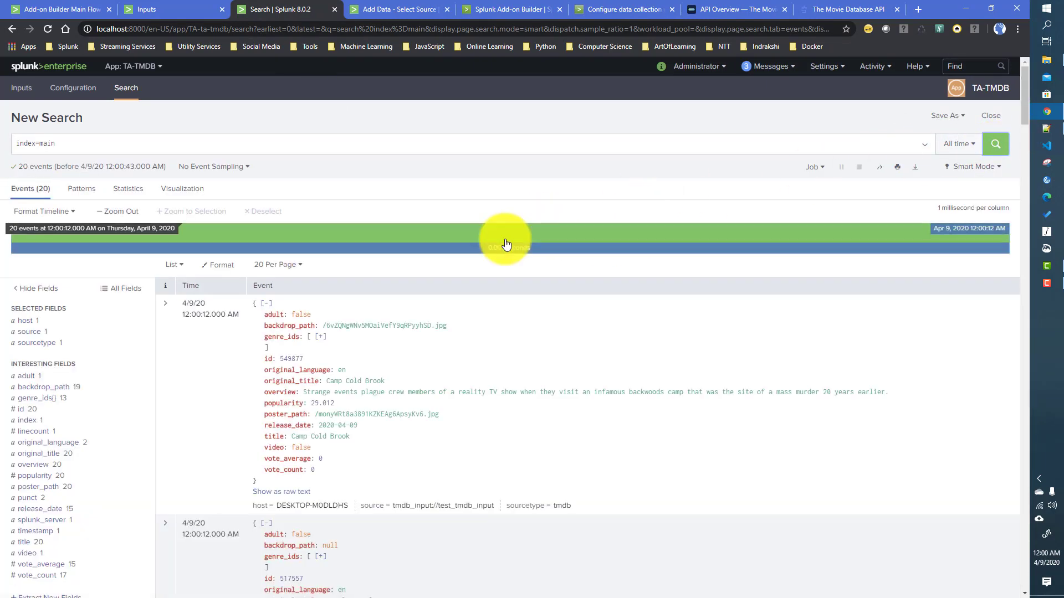
scroll(360, 276, "down", 2)
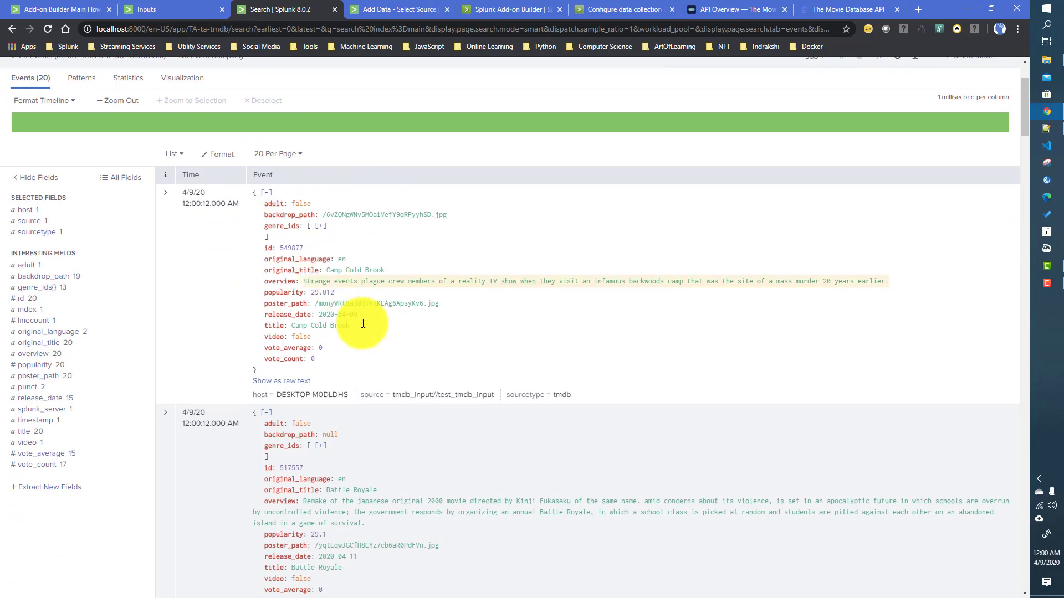
scroll(361, 429, "down", 2)
scroll(368, 435, "down", 15)
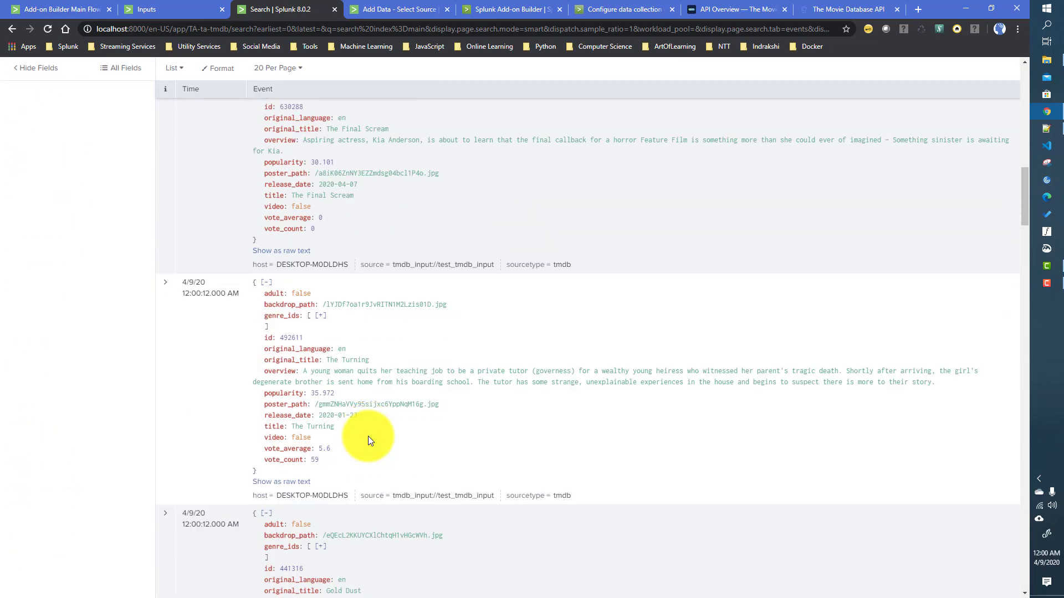
scroll(368, 436, "down", 5)
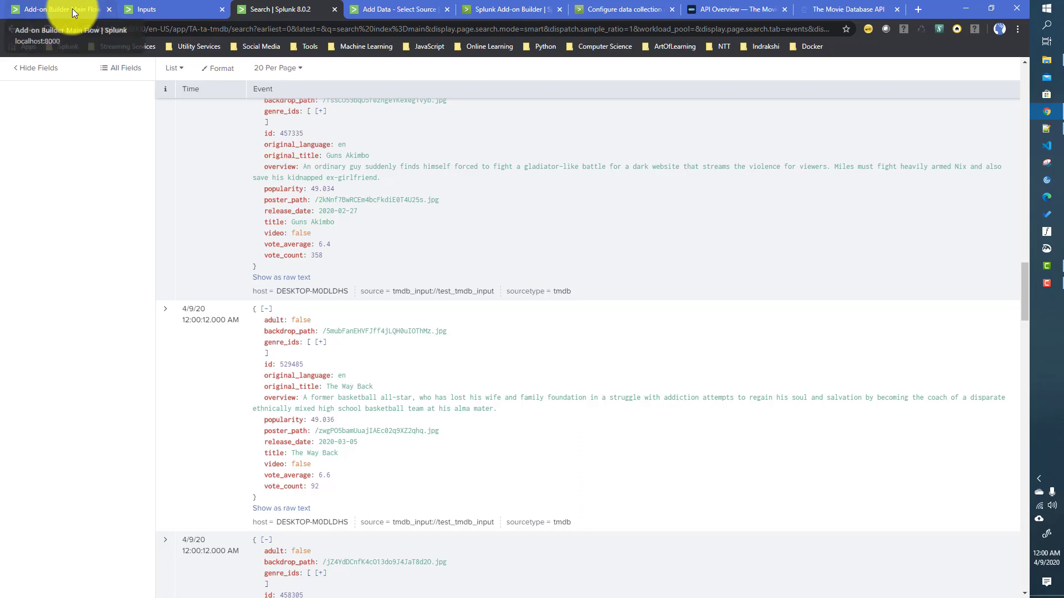
- Disable the test_tmdb_input data input in TA-TMDB
left_click(172, 6)
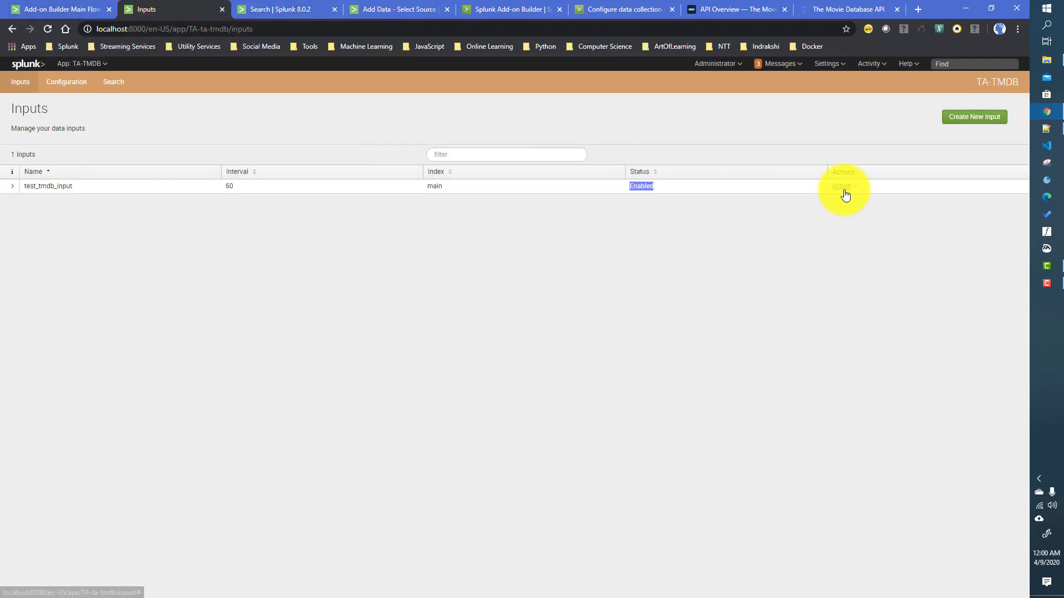
left_click(841, 188)
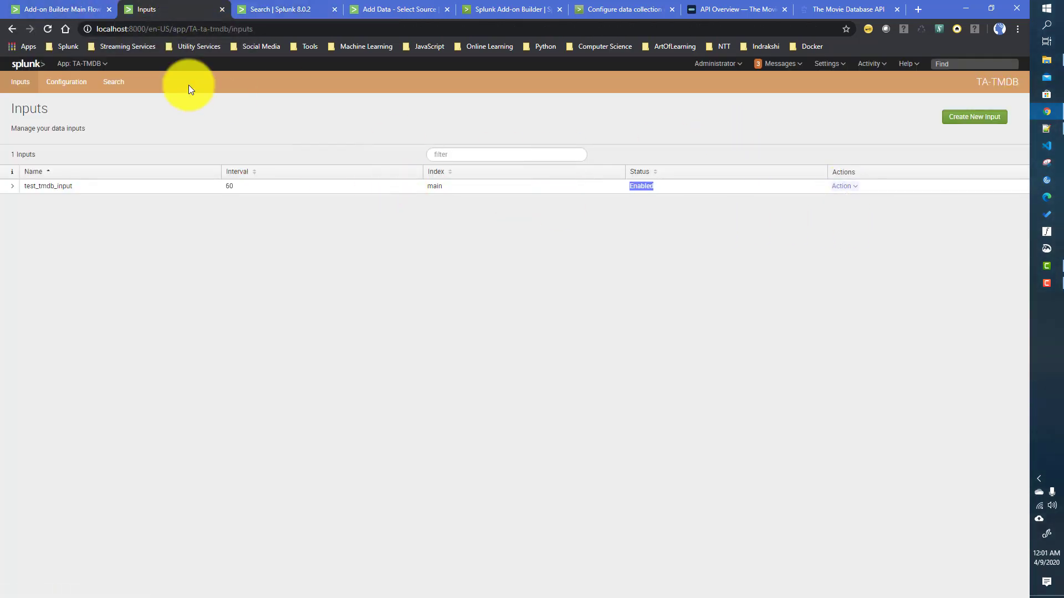
- Reopen tmdb_input for editing from the add-on's data inputs and advance to its Define & Test stage
left_click(77, 11)
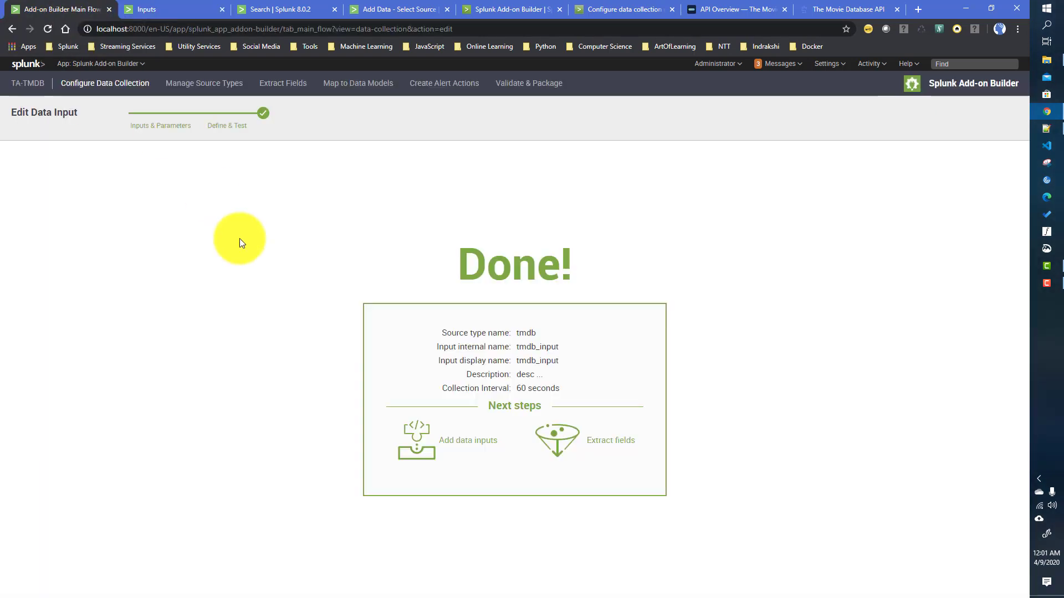
left_click(27, 88)
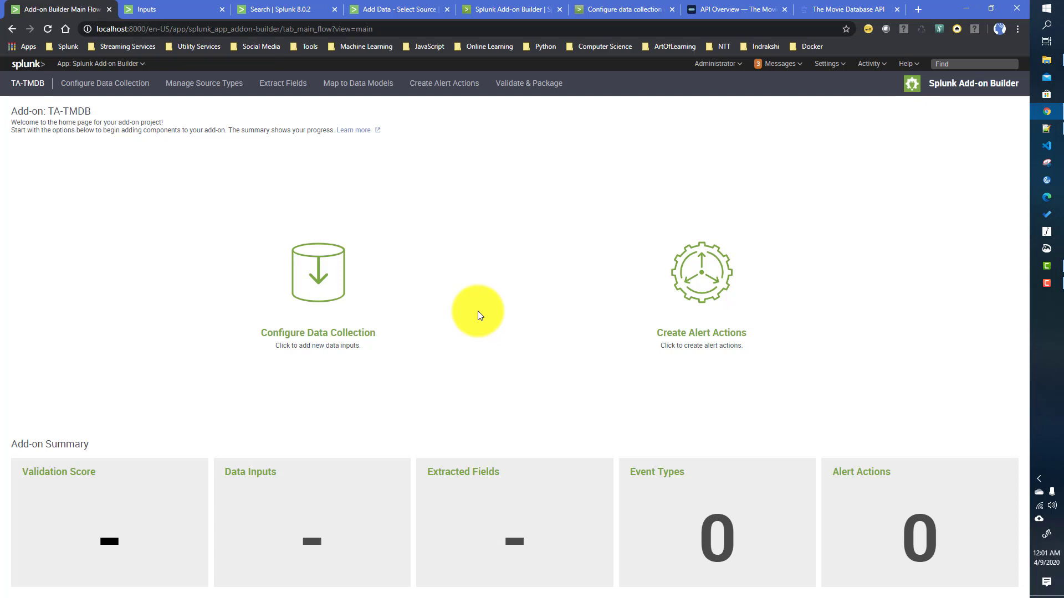
left_click(330, 500)
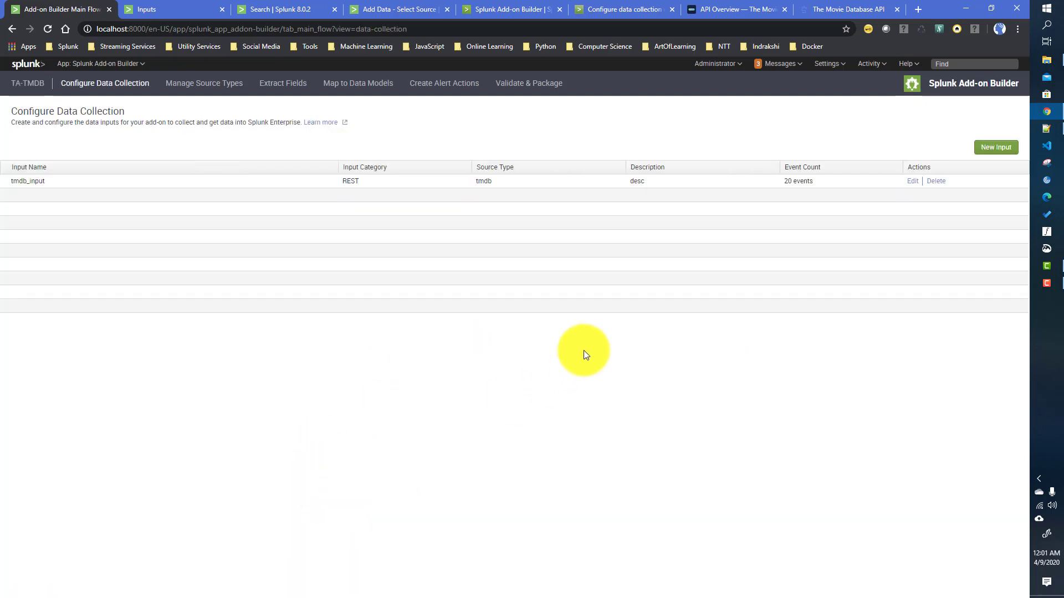
left_click(911, 181)
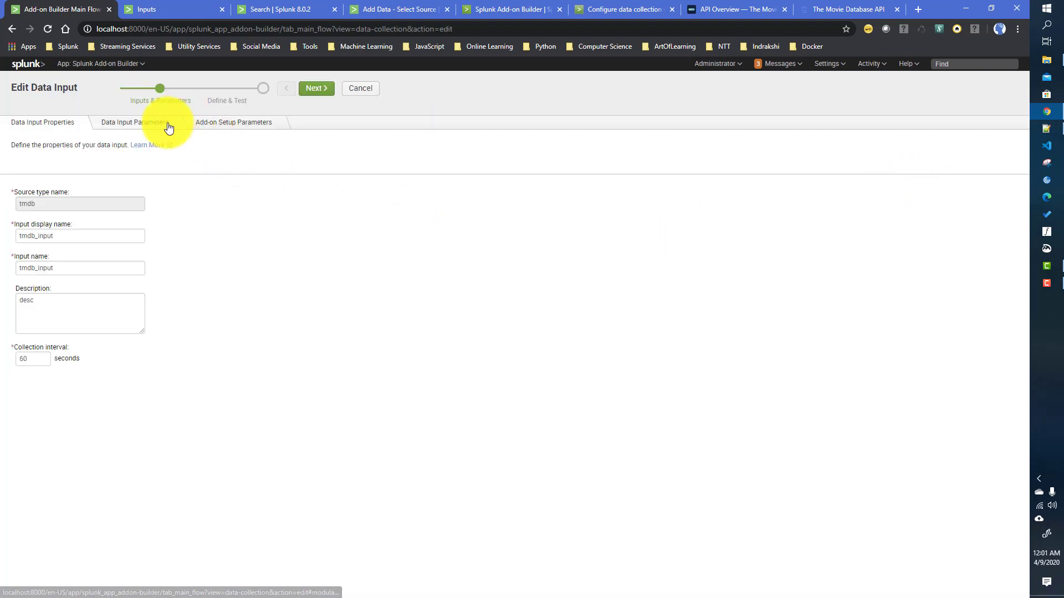
left_click(316, 92)
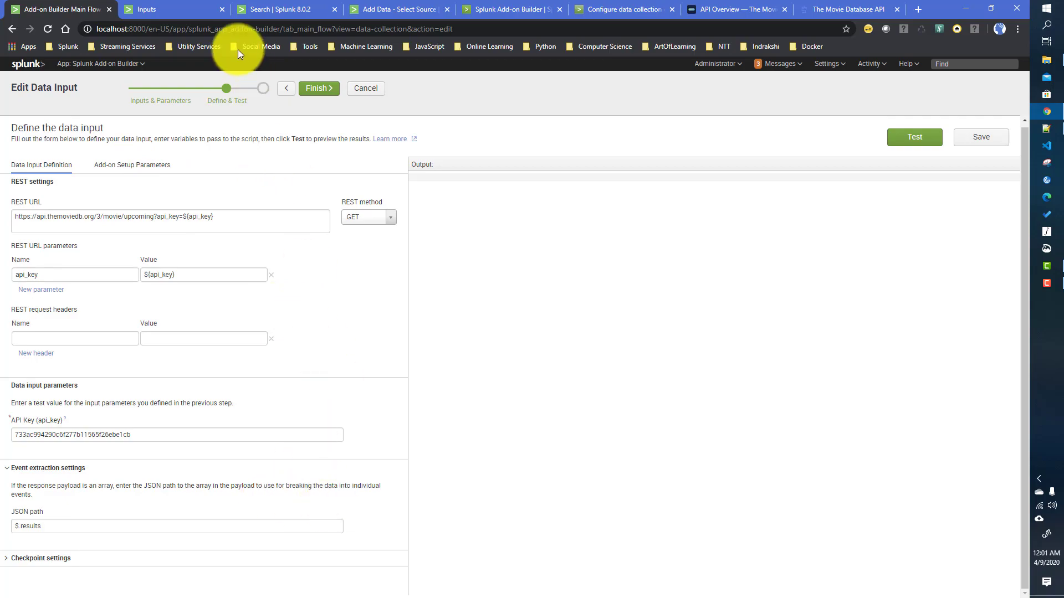
- Check the interval and status of test_tmdb_input, and rerun the index=main search to check for additional events
left_click(268, 9)
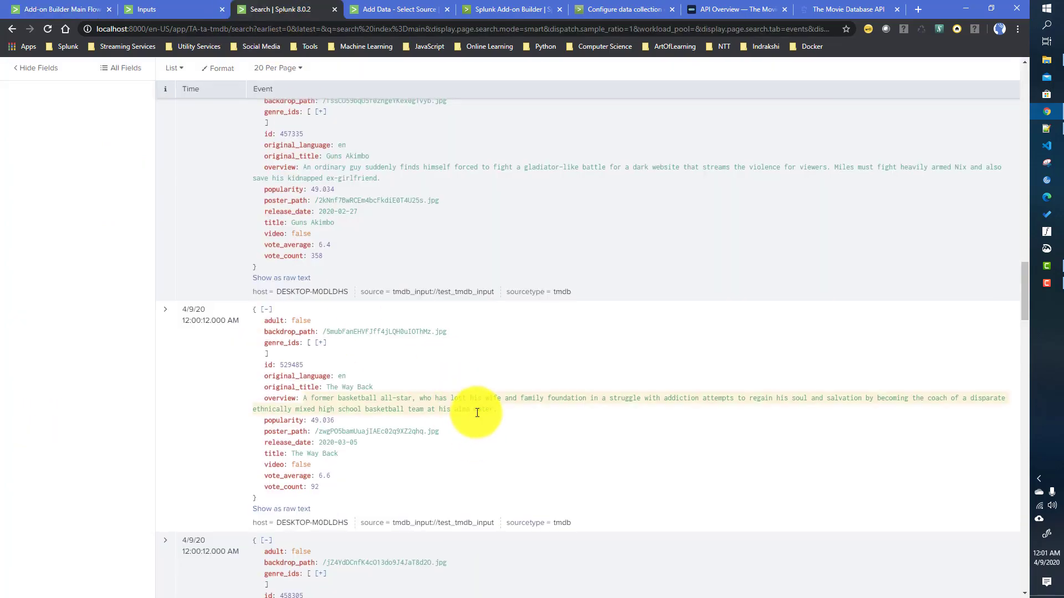
scroll(471, 399, "up", 10)
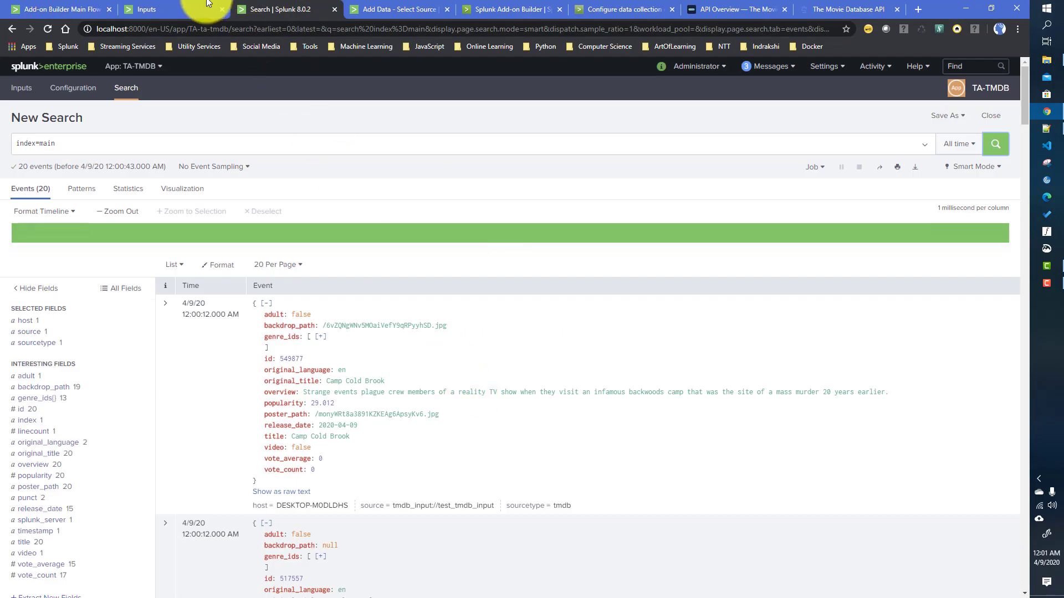
left_click(166, 9)
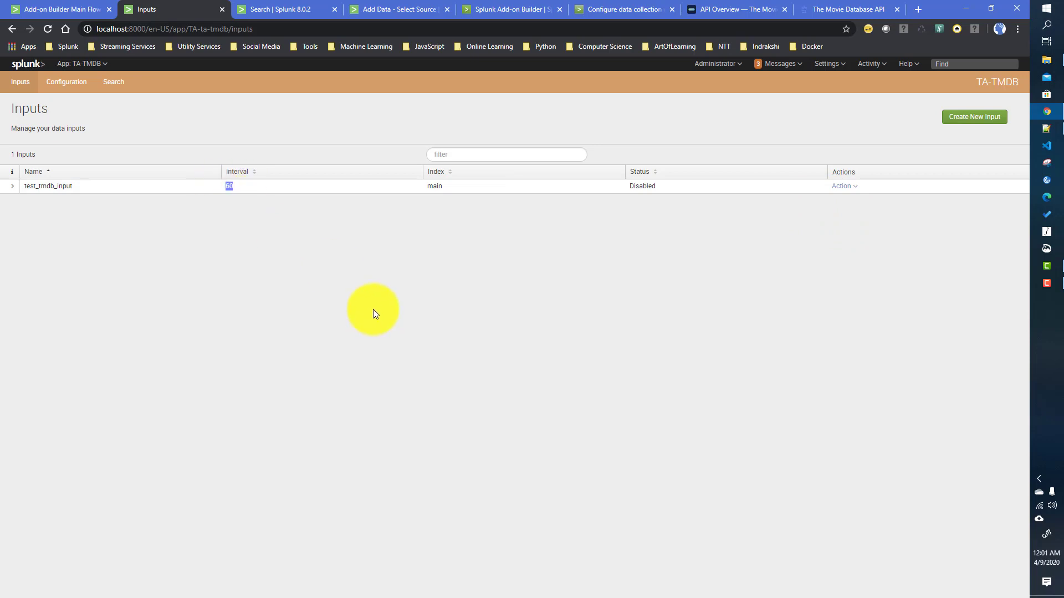
left_click(270, 10)
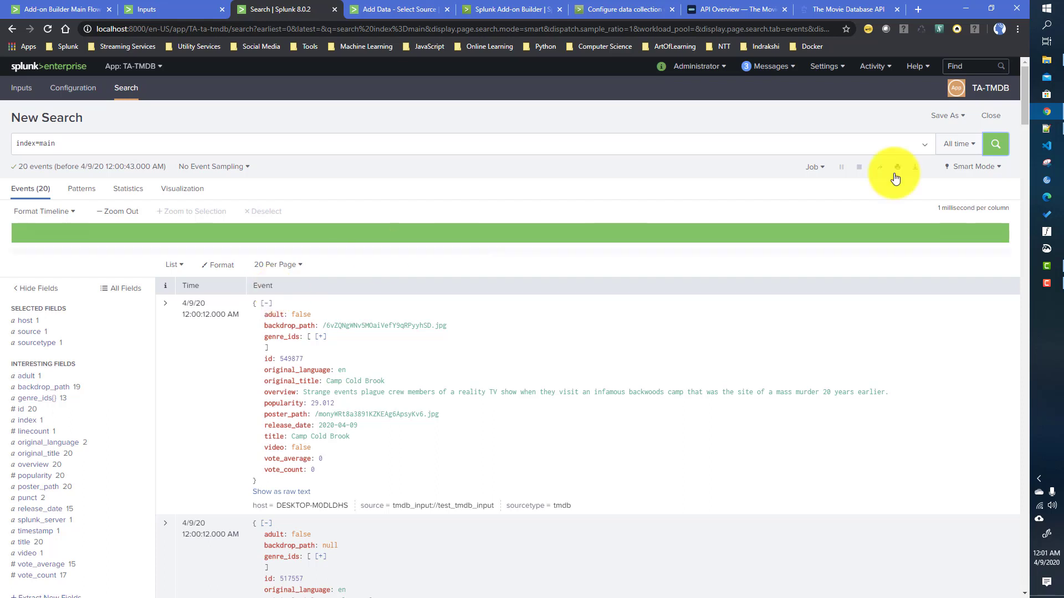
left_click(992, 147)
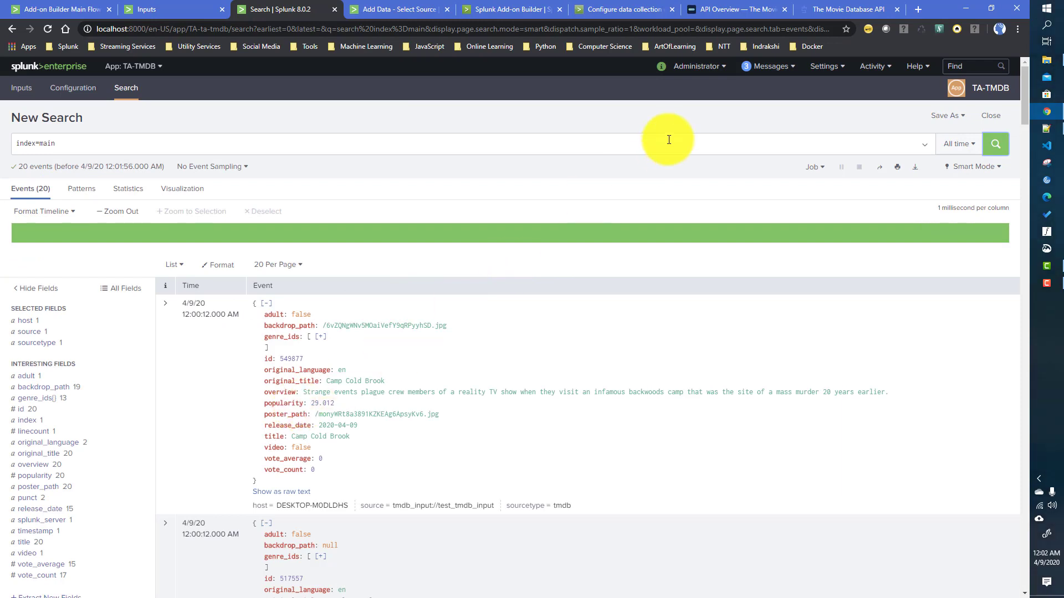
- Check the page parameter in the TMDb upcoming-movies documentation and the results_fetched paging loop of tmdb_upcoming.py in Notepad++
left_click(838, 7)
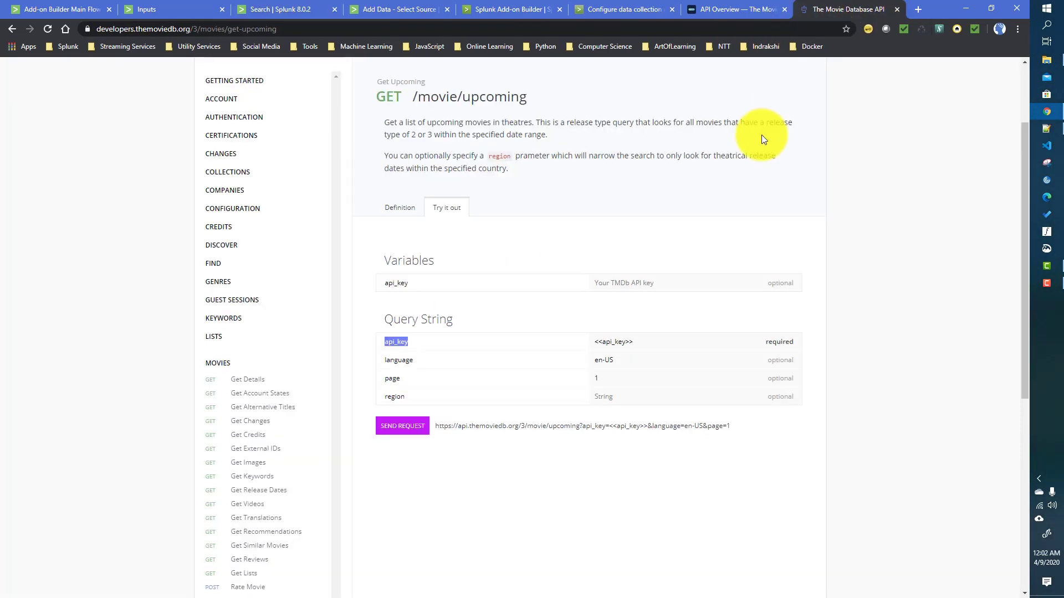
double_click(597, 381)
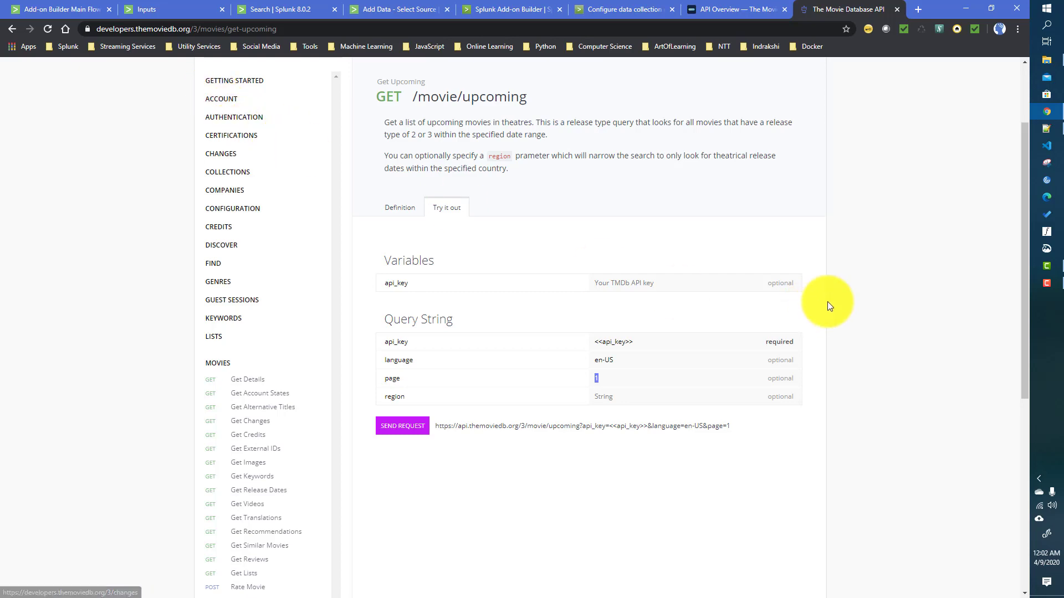
mouse_move(1042, 125)
left_click(964, 148)
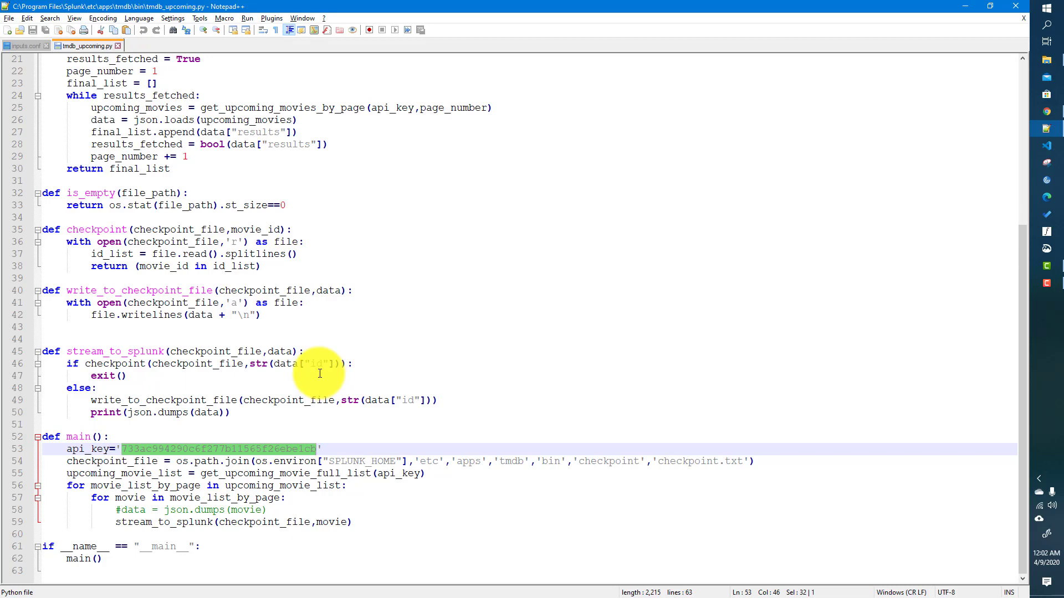
scroll(319, 374, "up", 2)
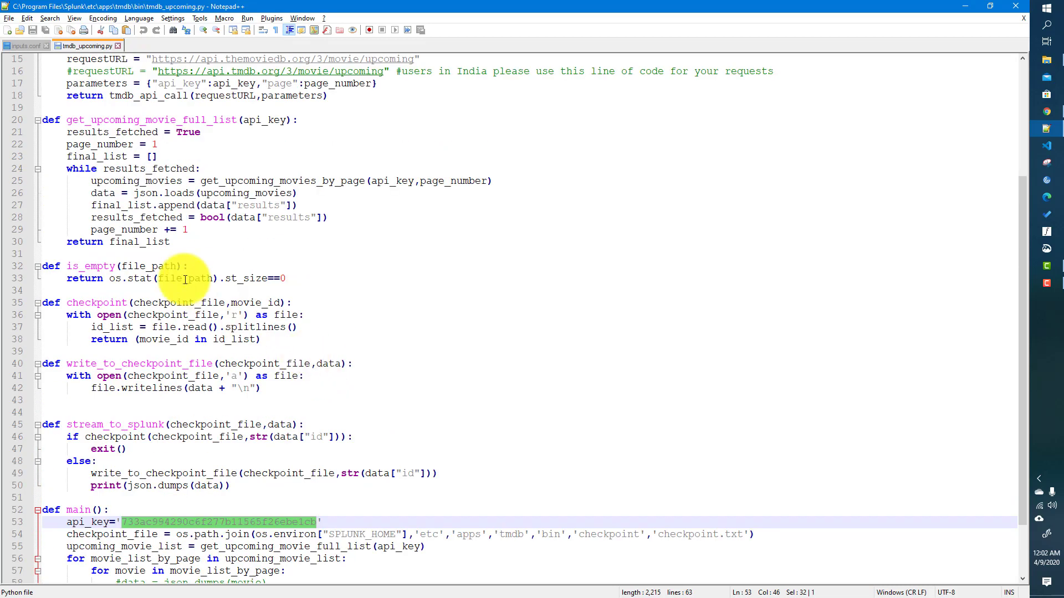
double_click(143, 169)
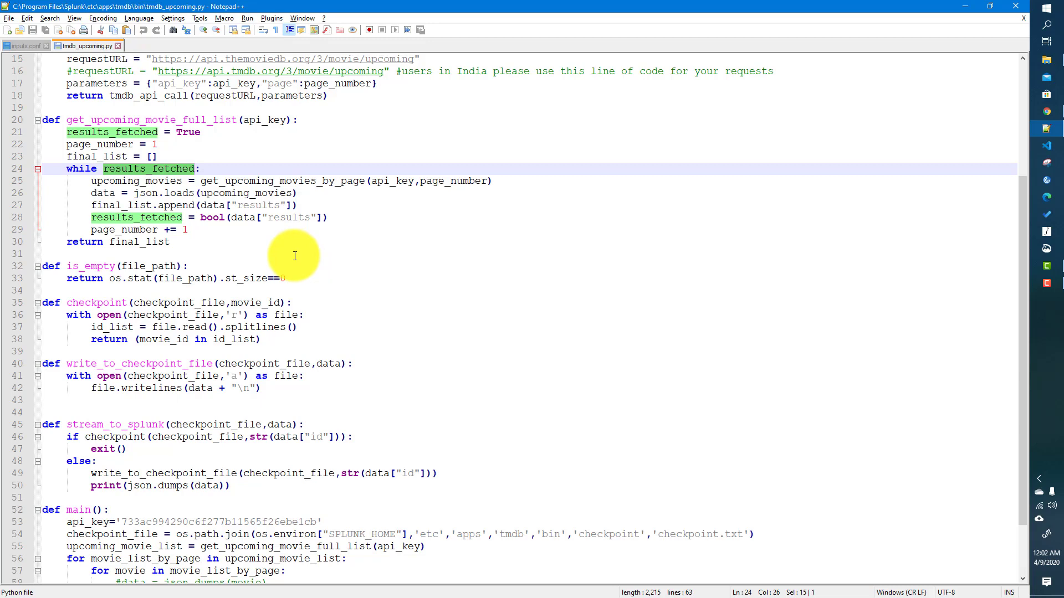
left_click(1043, 114)
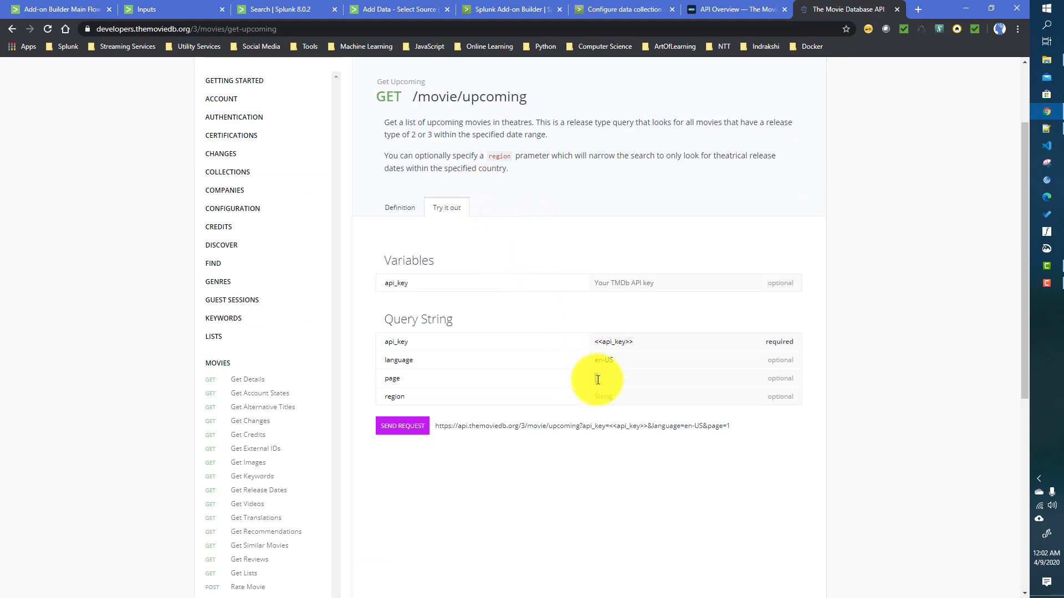
- Return to the data input definition in Splunk Add-on Builder, expand its checkpoint settings and enable checkpointing
left_click(69, 11)
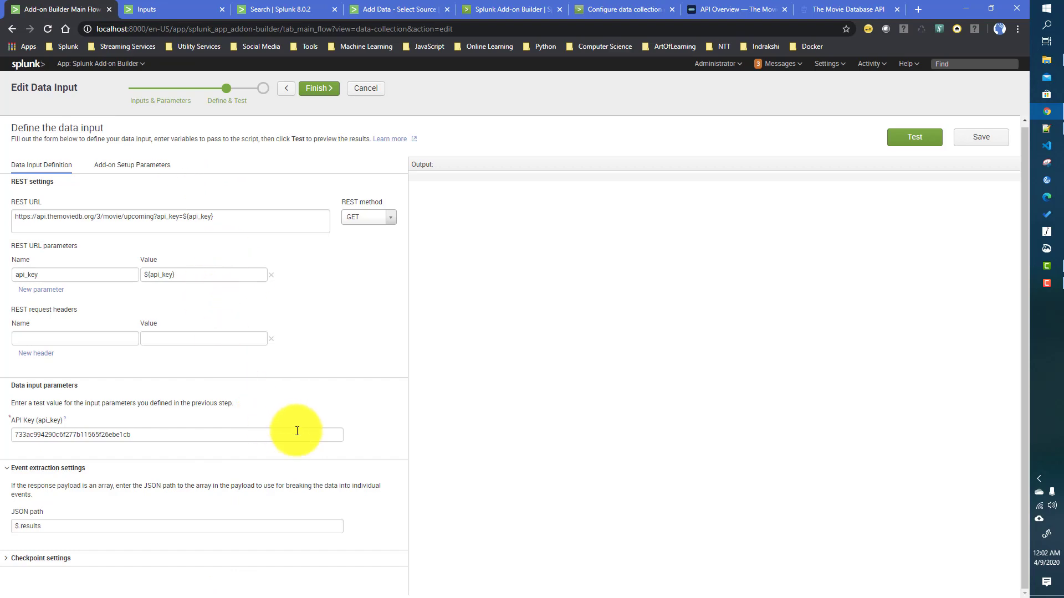
left_click(47, 567)
scroll(356, 420, "down", 3)
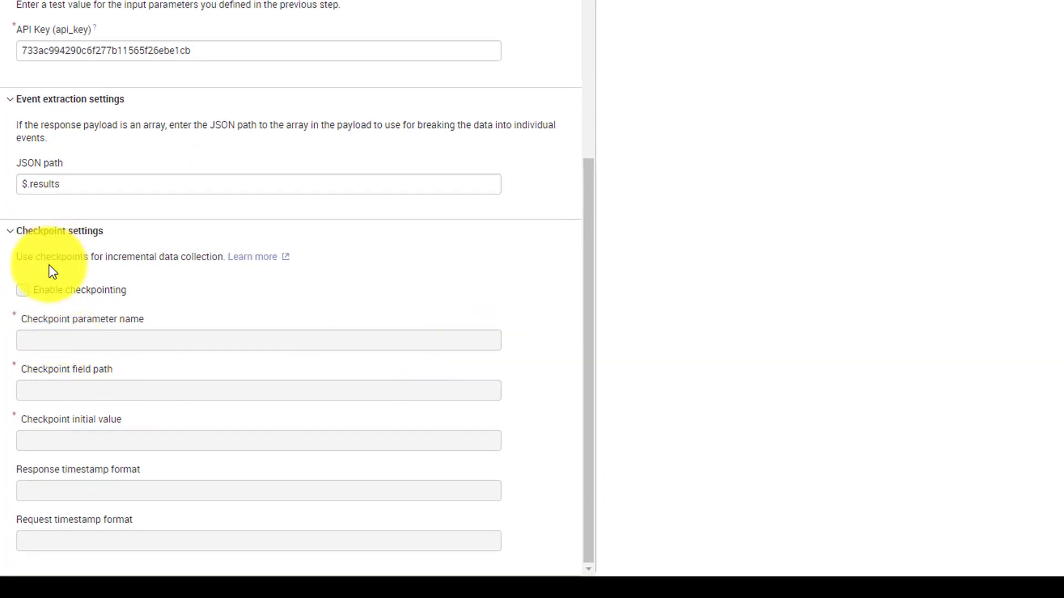
left_click(25, 293)
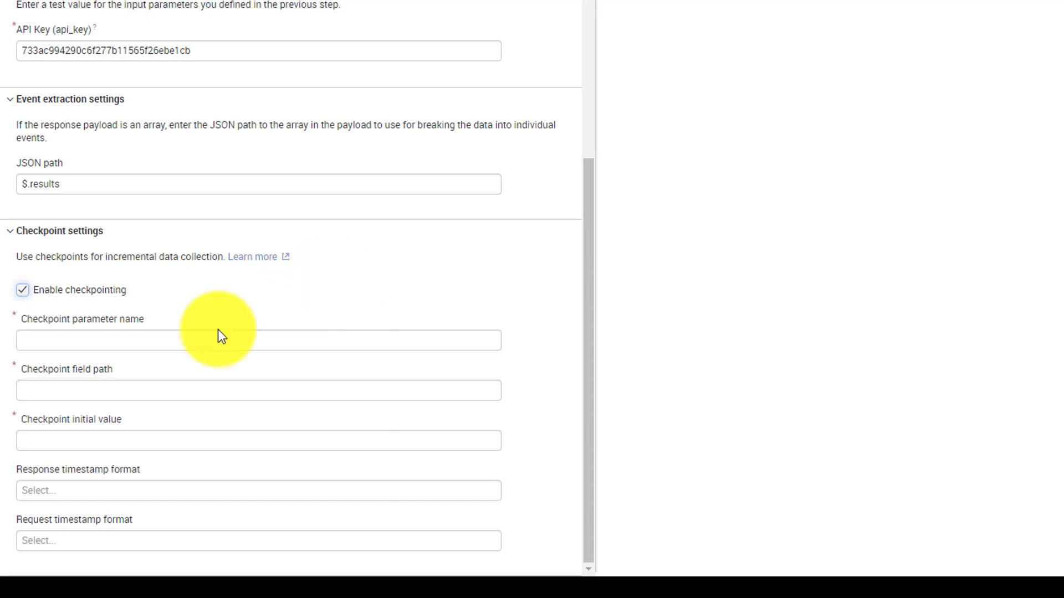
left_click(83, 335)
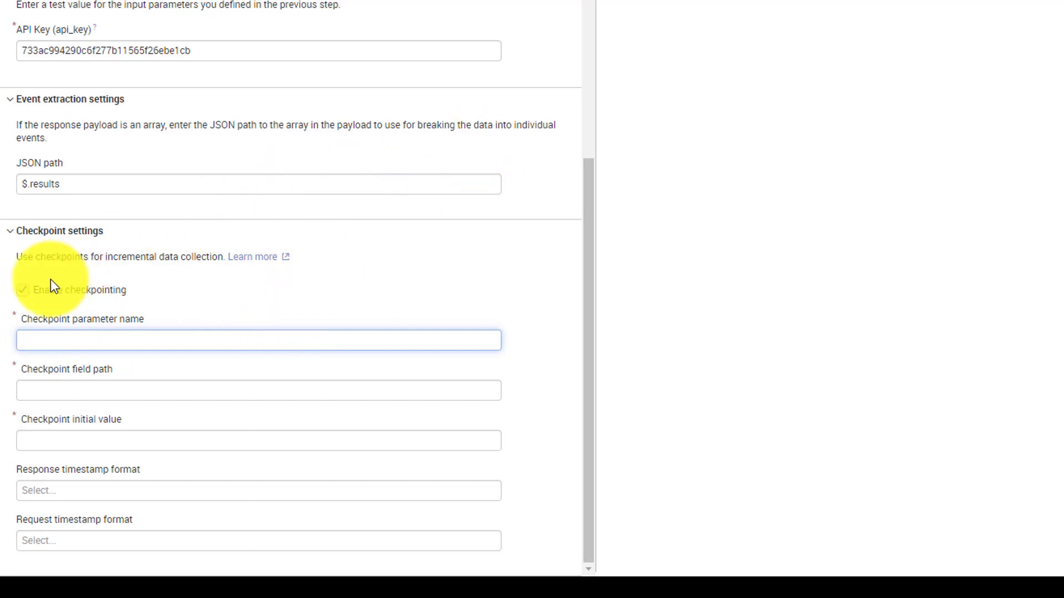
left_click(26, 292)
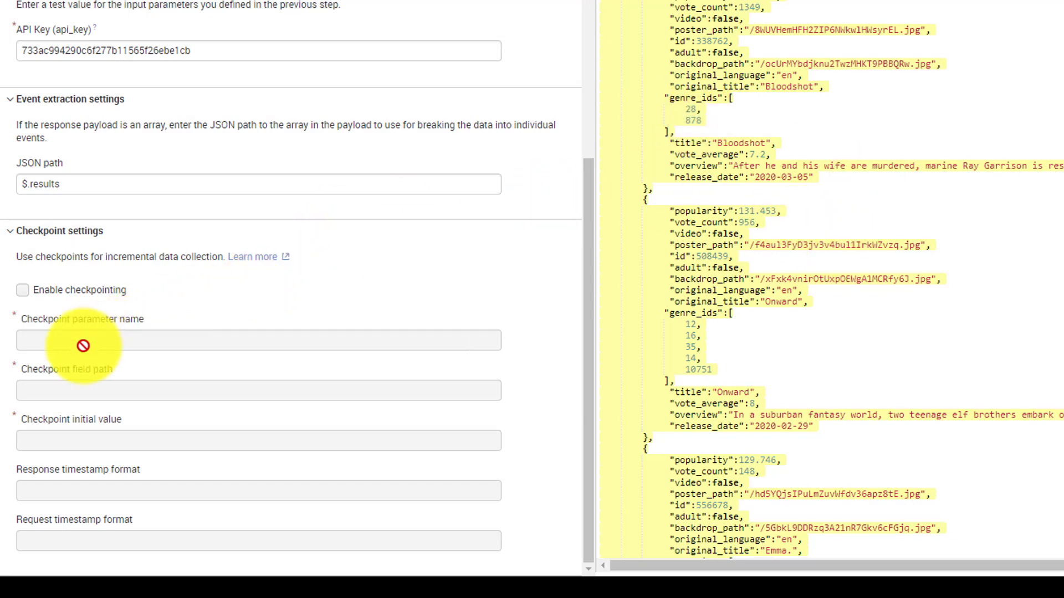
left_click(22, 290)
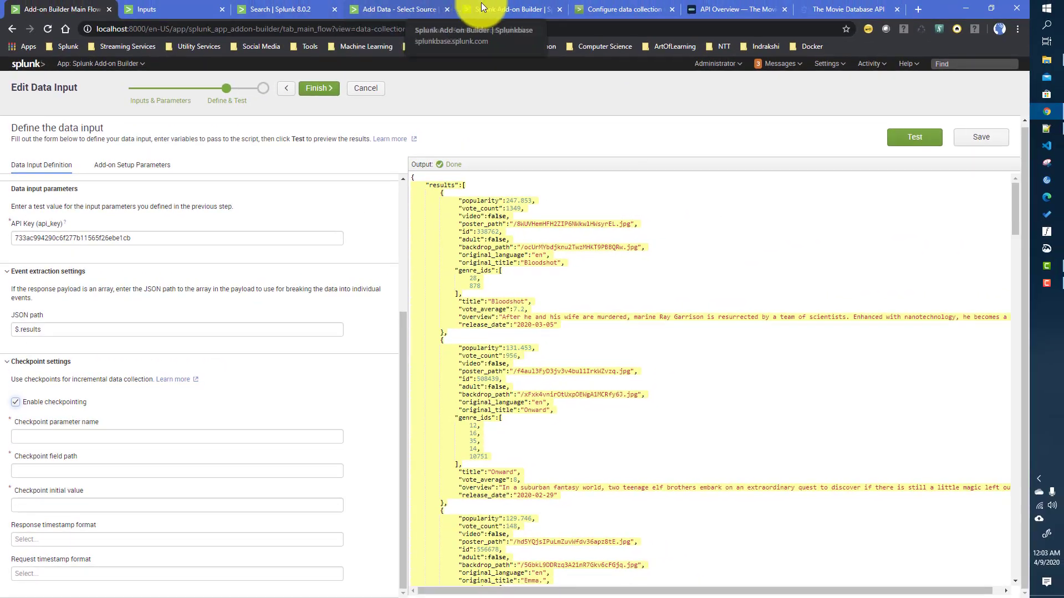
- Read the REST API requirements for incremental data collection with checkpoints in the Add-on Builder User Guide
left_click(618, 8)
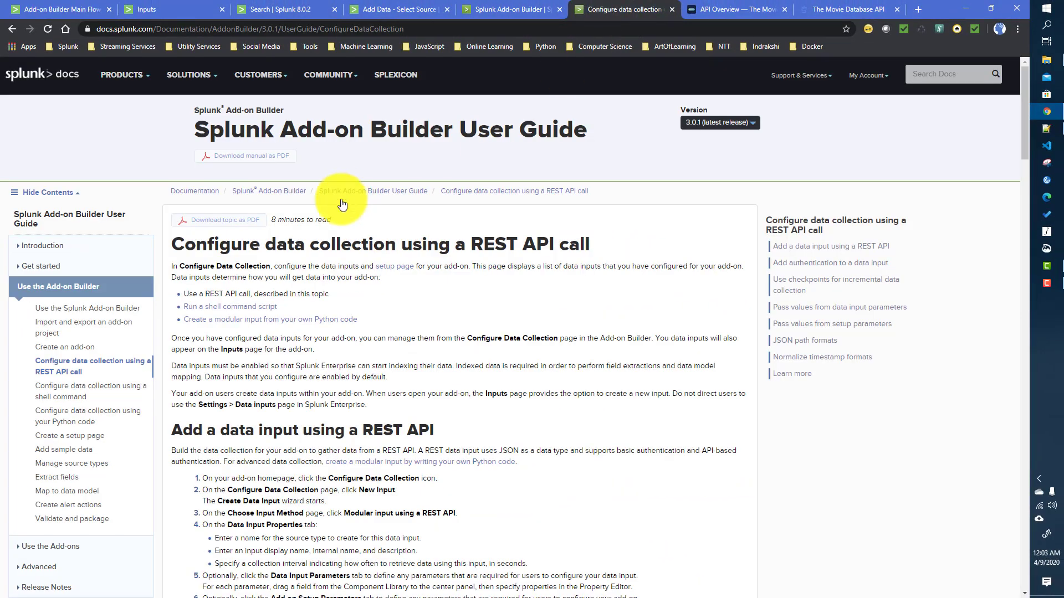
scroll(358, 402, "down", 15)
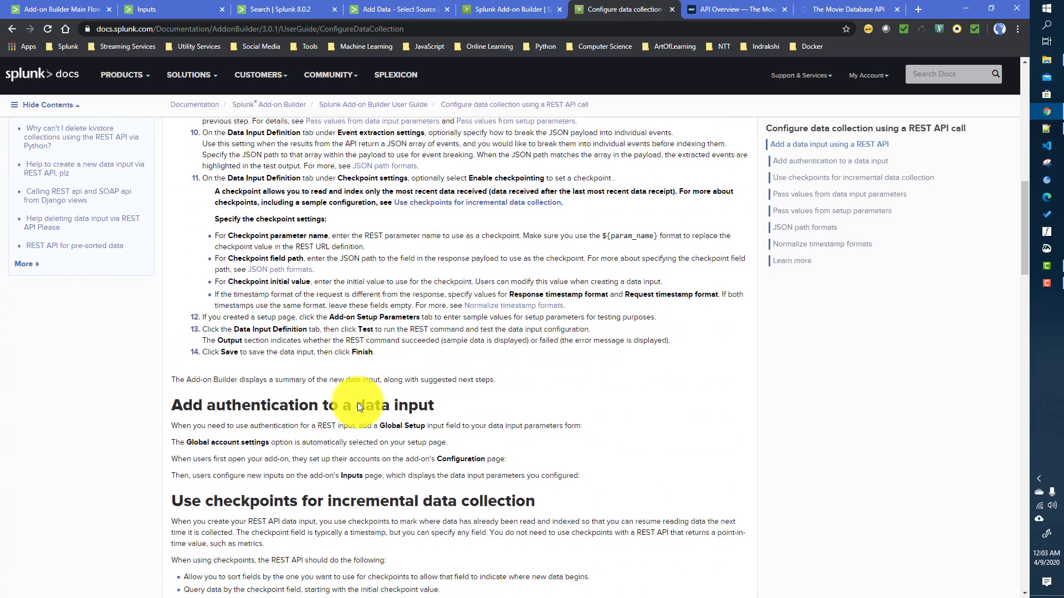
scroll(358, 403, "down", 5)
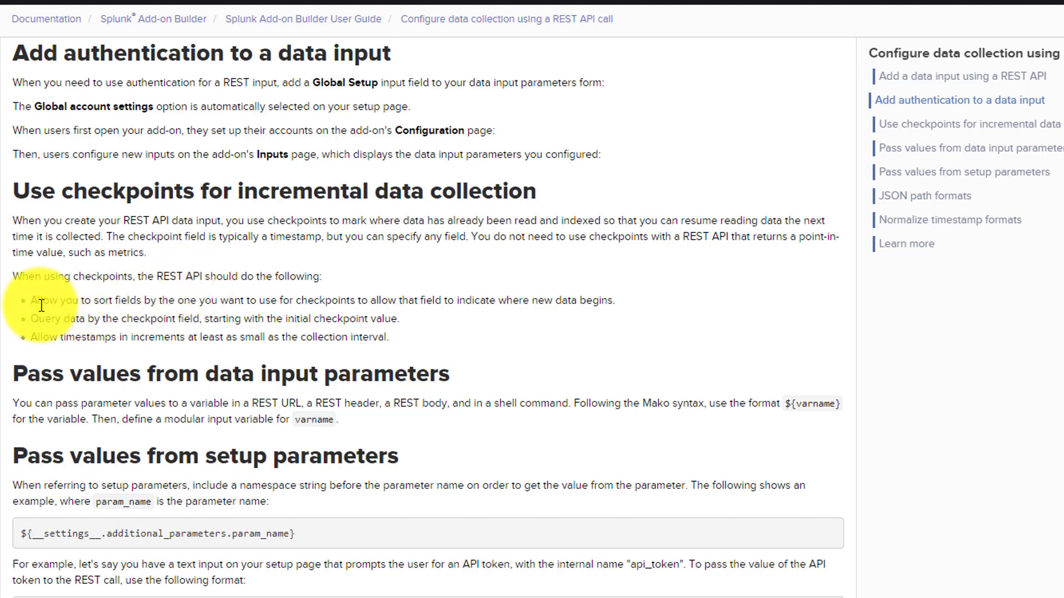
left_click_drag(19, 298, 102, 323)
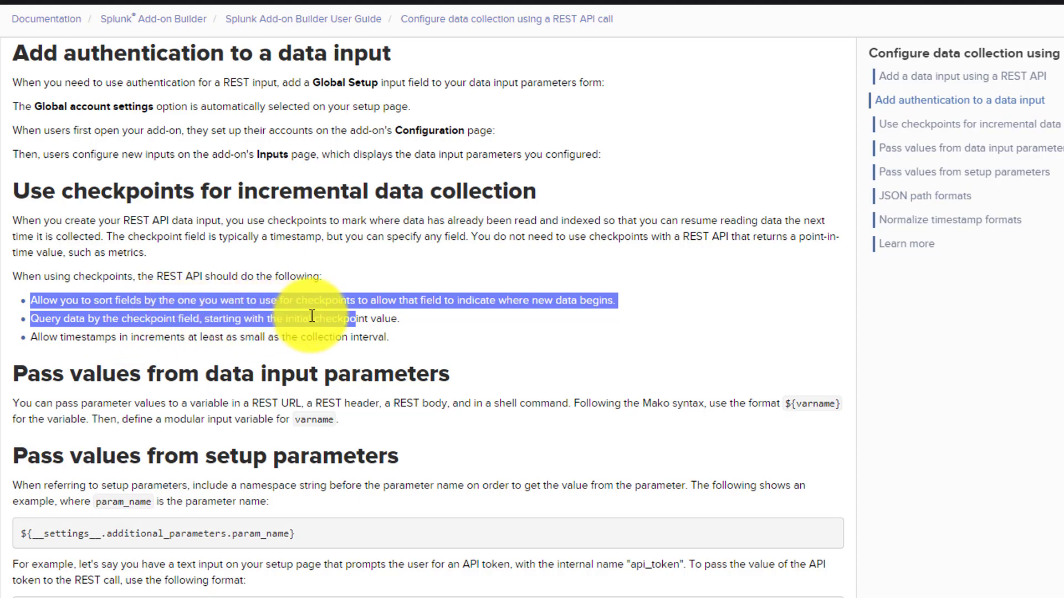
left_click(403, 314)
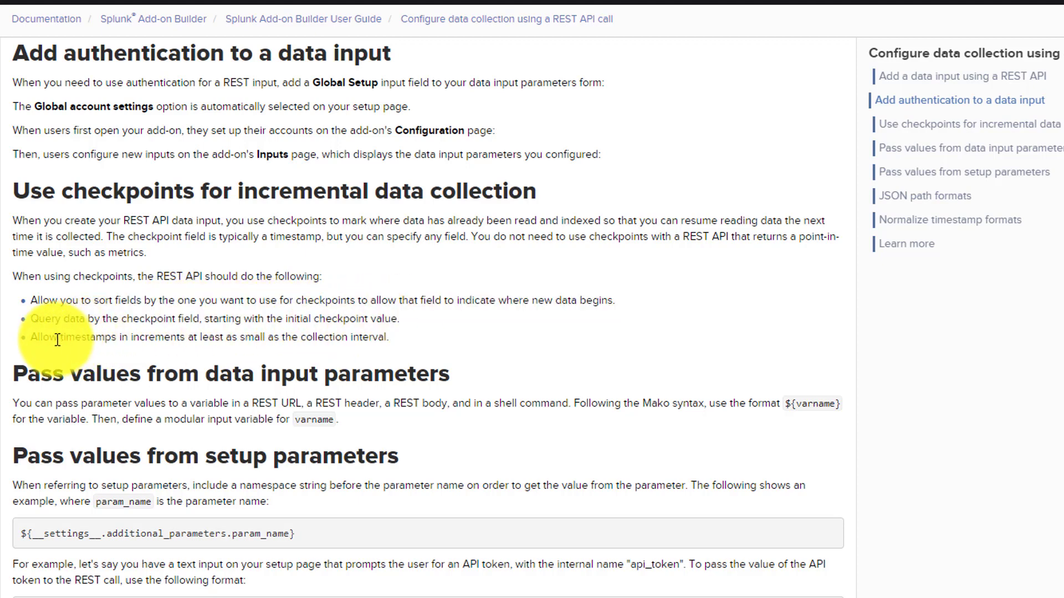
left_click_drag(58, 338, 399, 340)
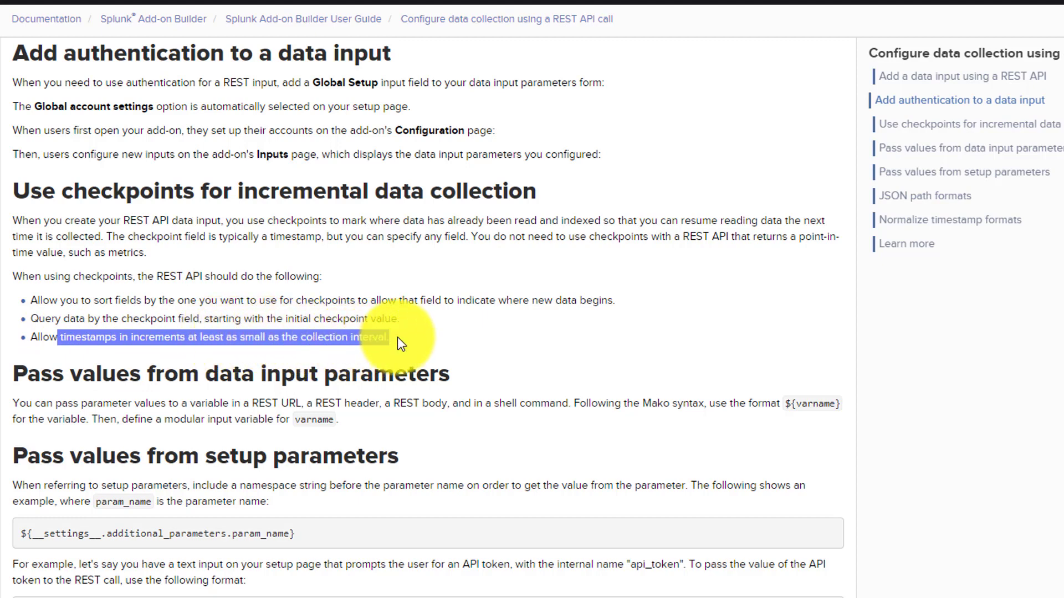
left_click(347, 344)
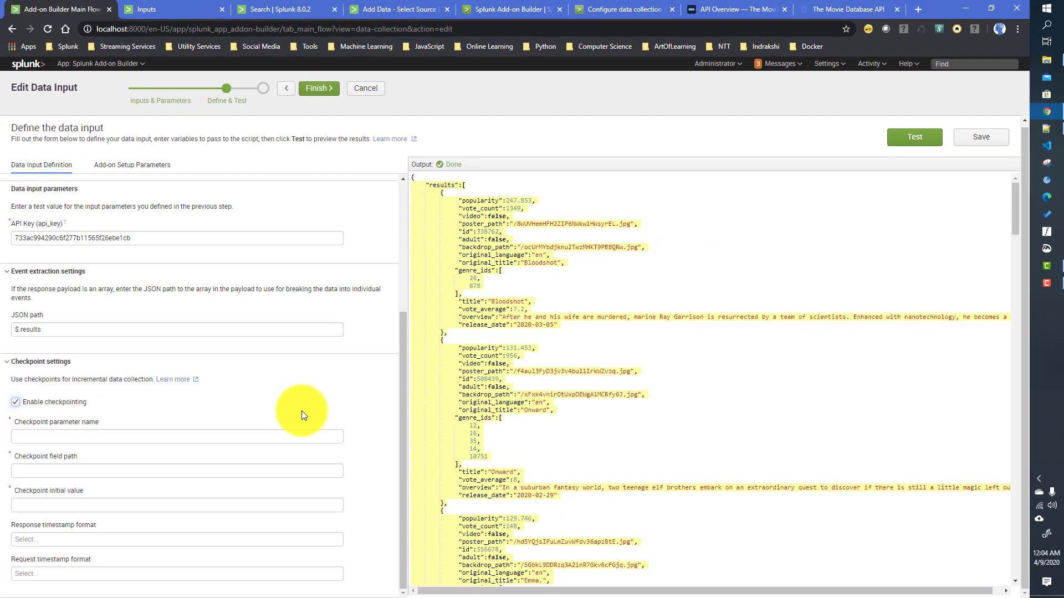
- Set the checkpoint parameter name to release_date and the checkpoint field path to $..release_date
left_click(6, 481)
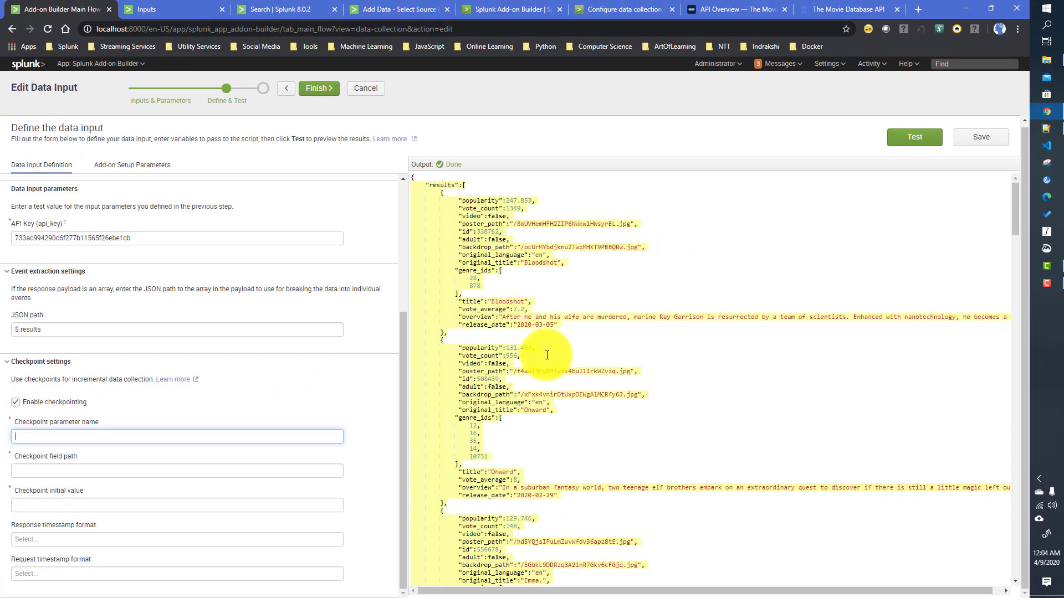
left_click(473, 326)
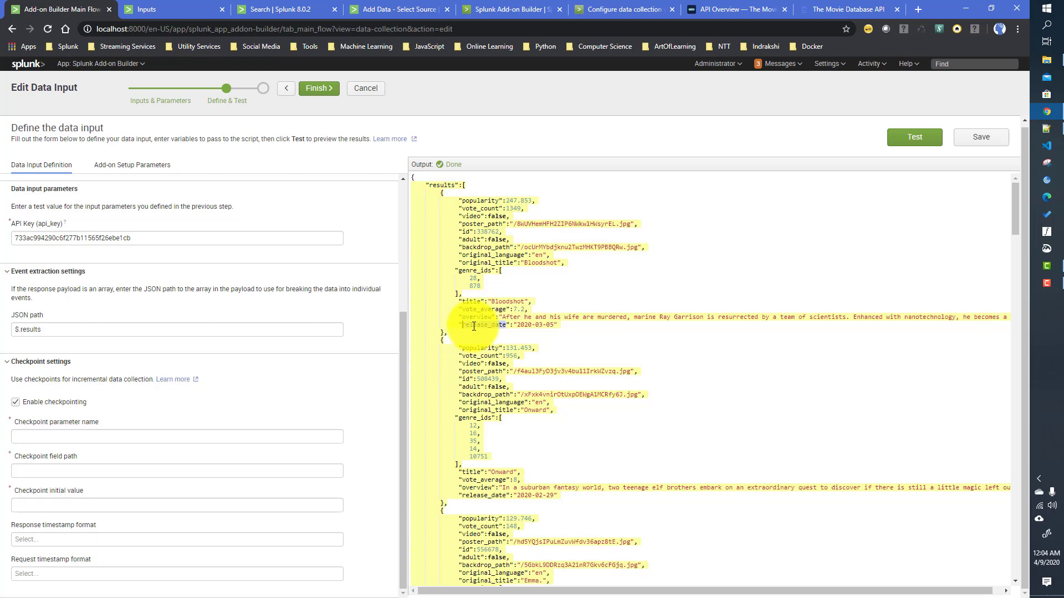
left_click(108, 436)
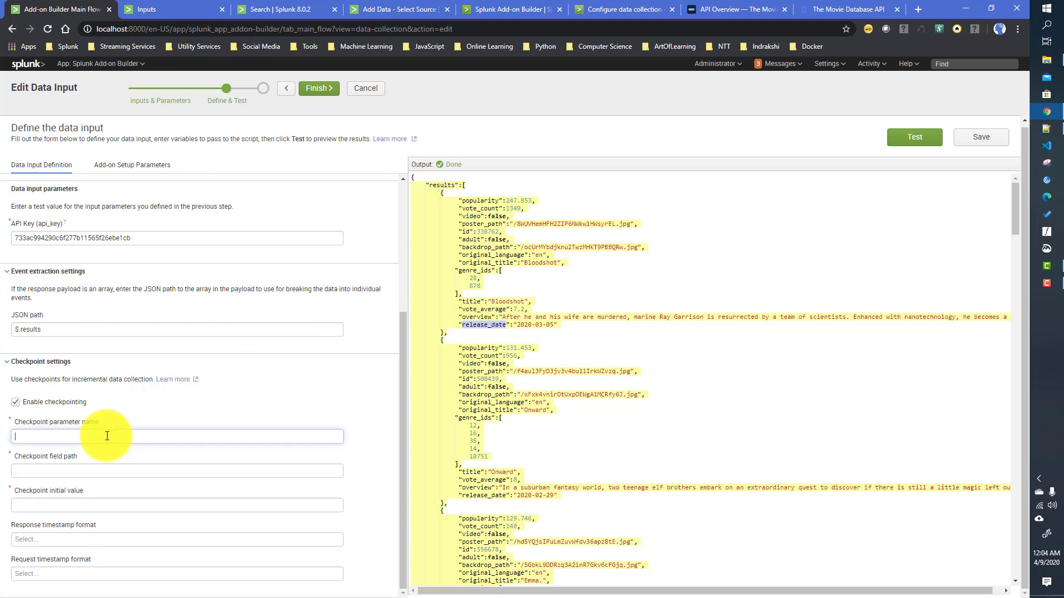
type("release_date")
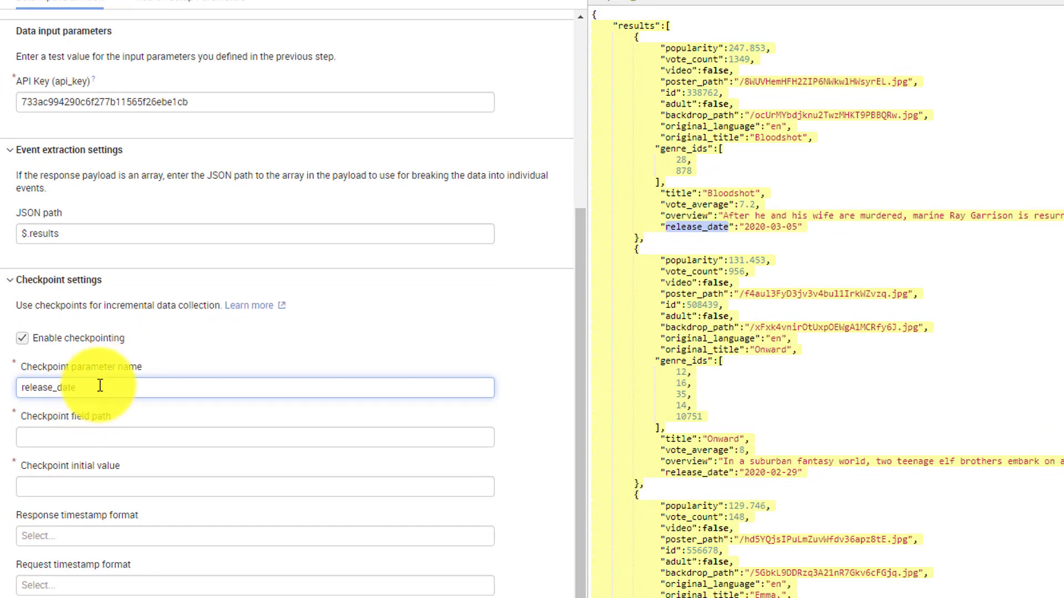
left_click(74, 434)
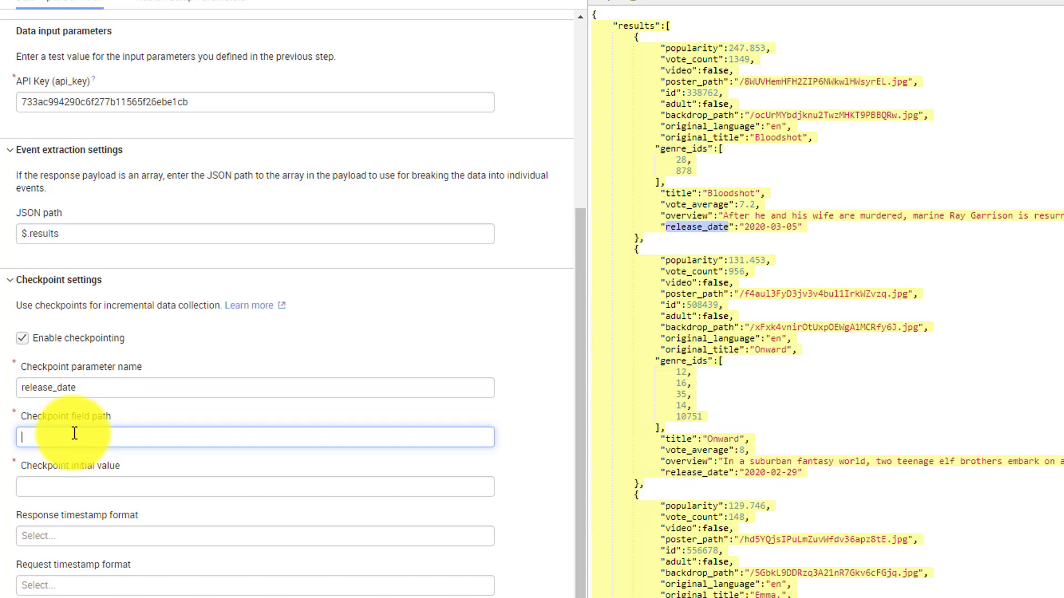
type("$")
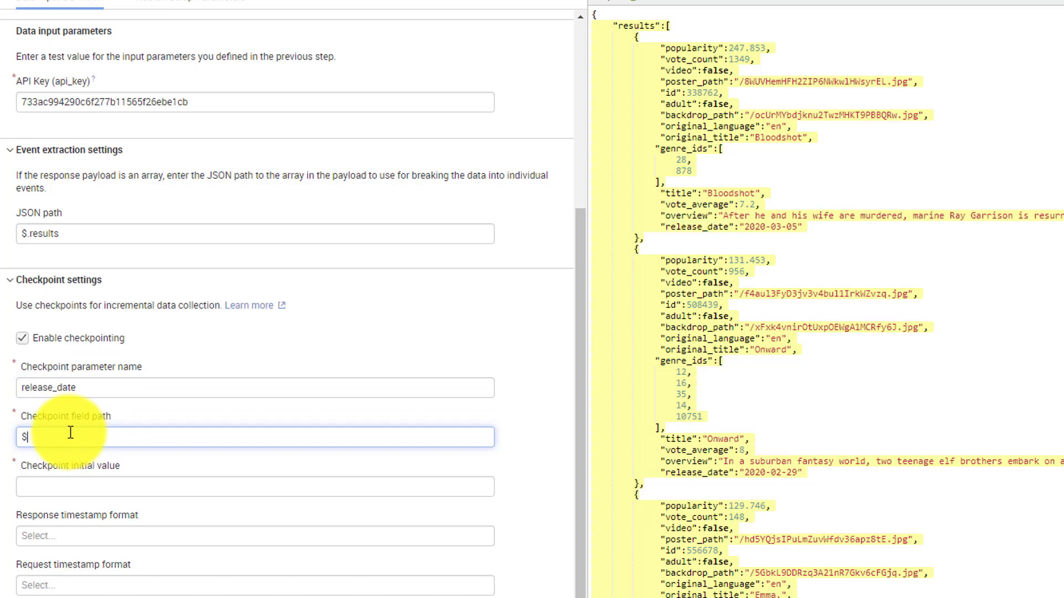
type("..release_date")
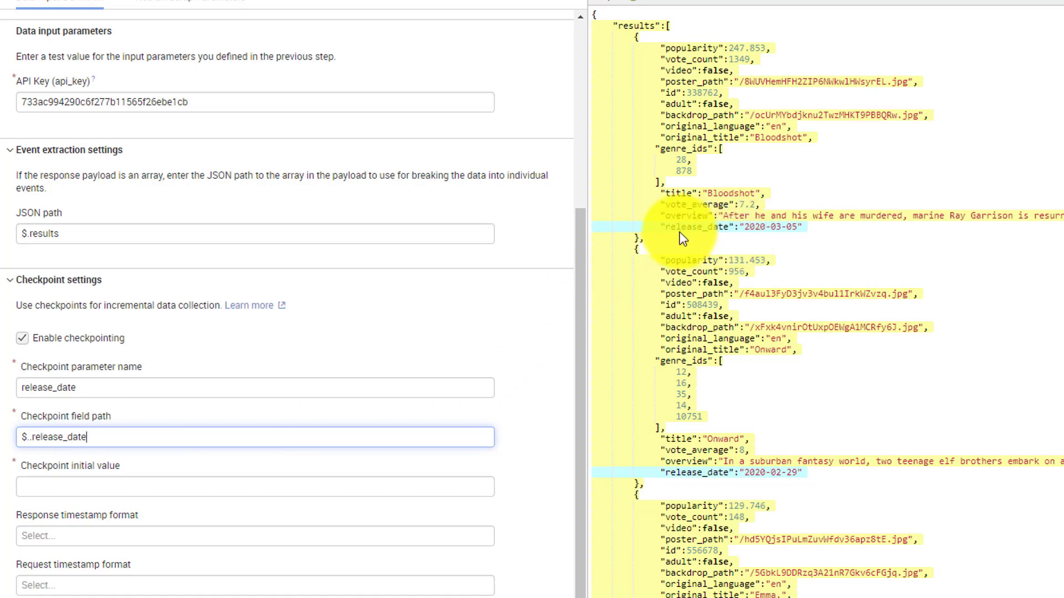
- Set the checkpoint initial value to 1990-01-01
left_click(57, 487)
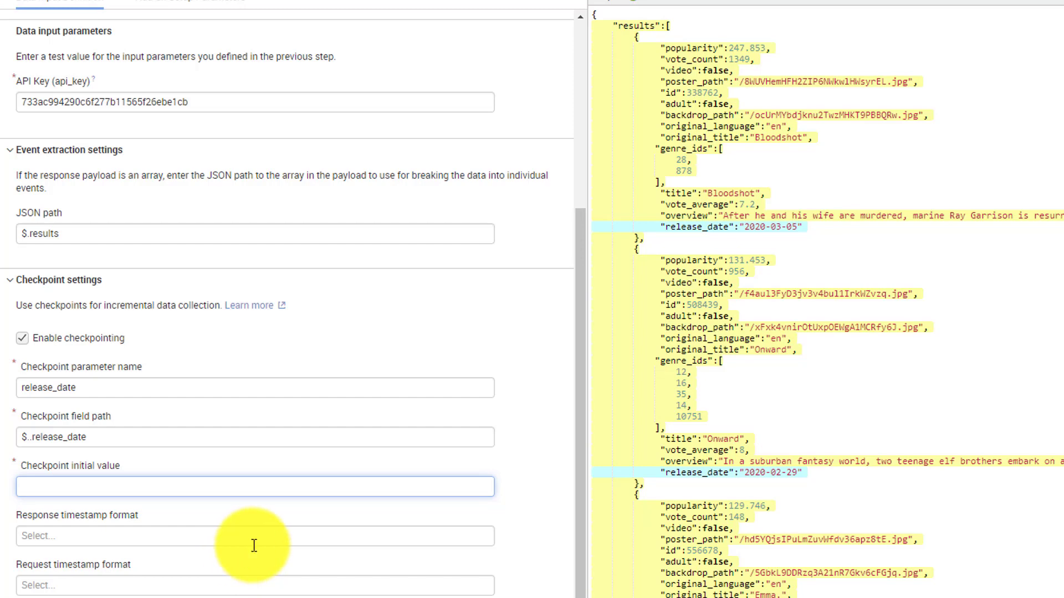
type("1990-01")
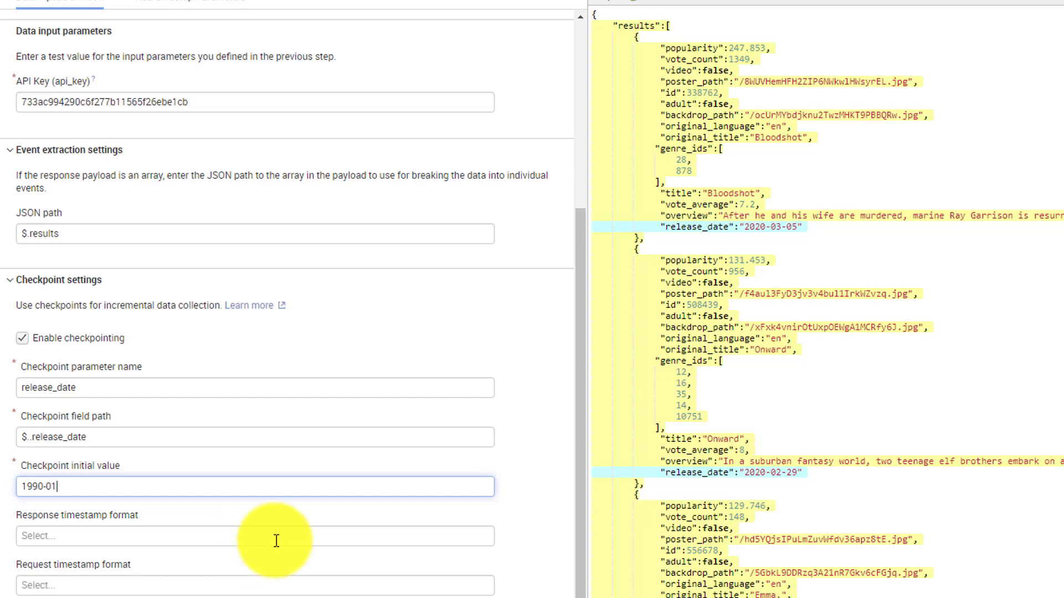
type("-01")
left_click(80, 542)
left_click(334, 382)
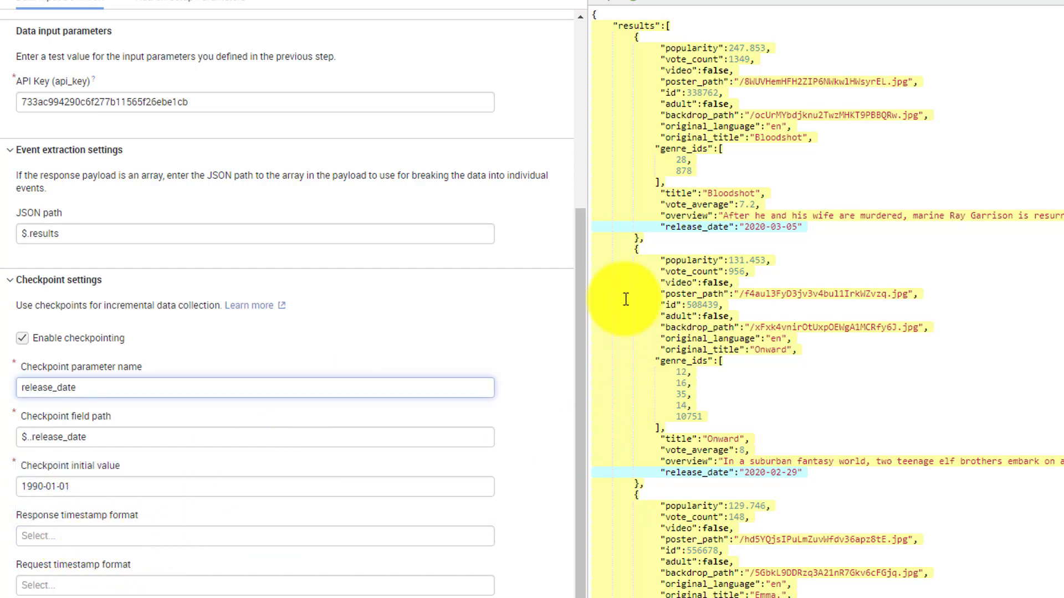
- Set the response timestamp format to %Y-%m-%d, following the release_date values in the test output
left_click(753, 228)
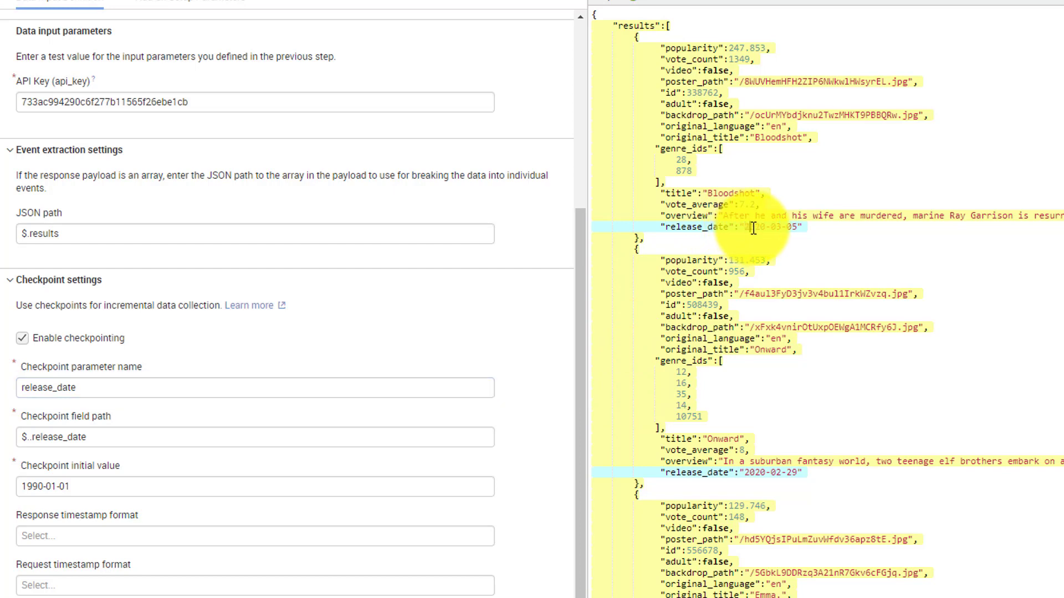
left_click_drag(753, 227, 799, 228)
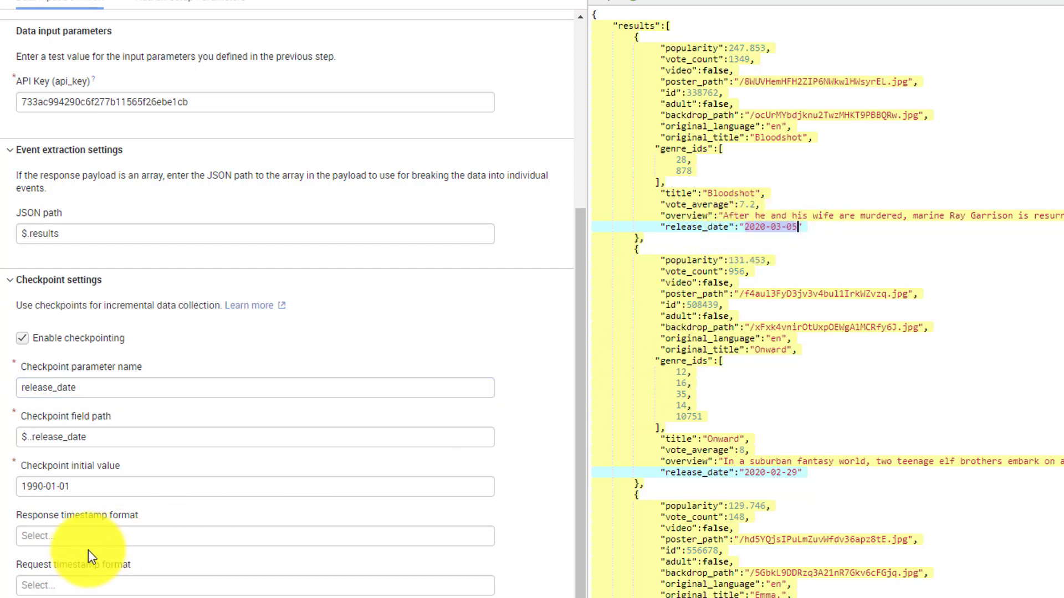
left_click(81, 536)
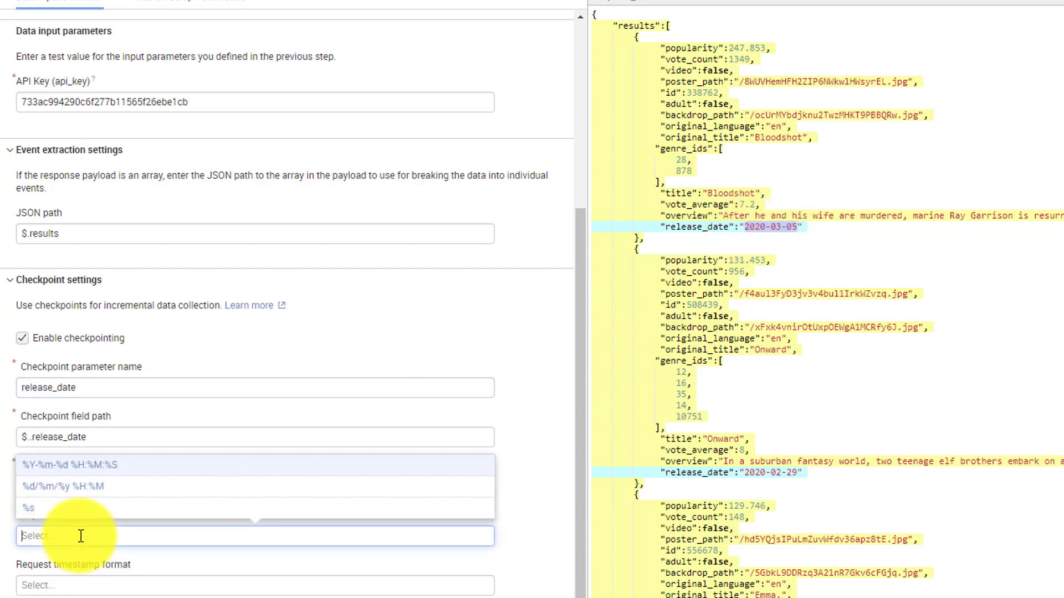
type("%Y")
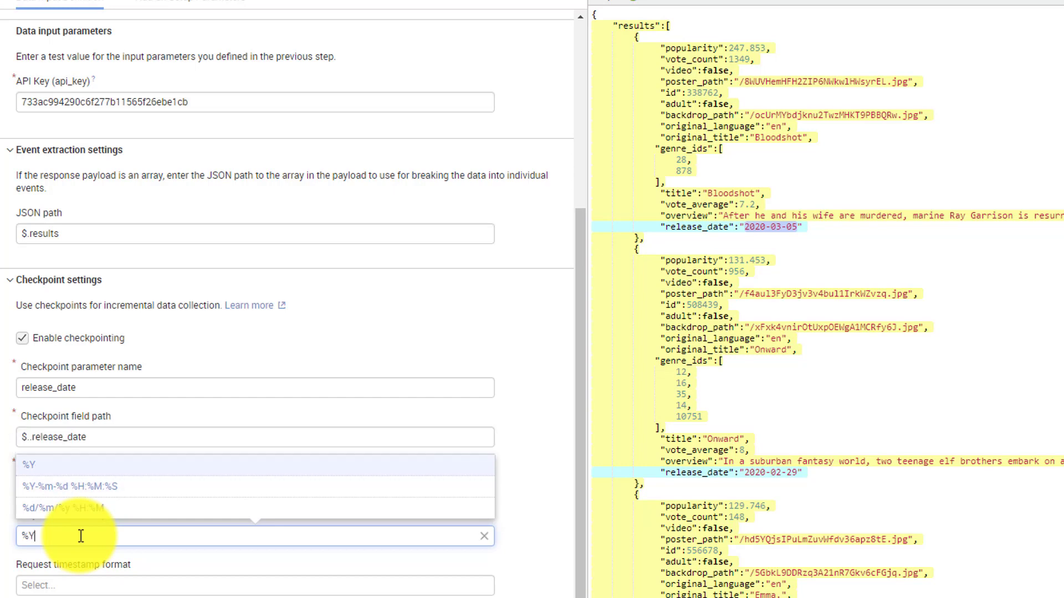
type("-")
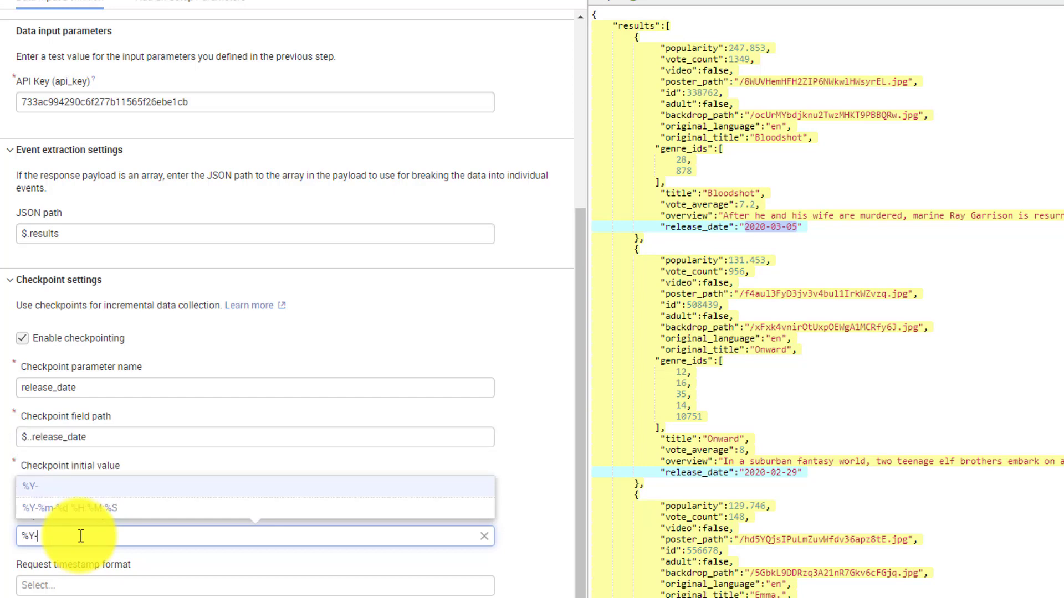
type("%m-%d")
left_click(348, 424)
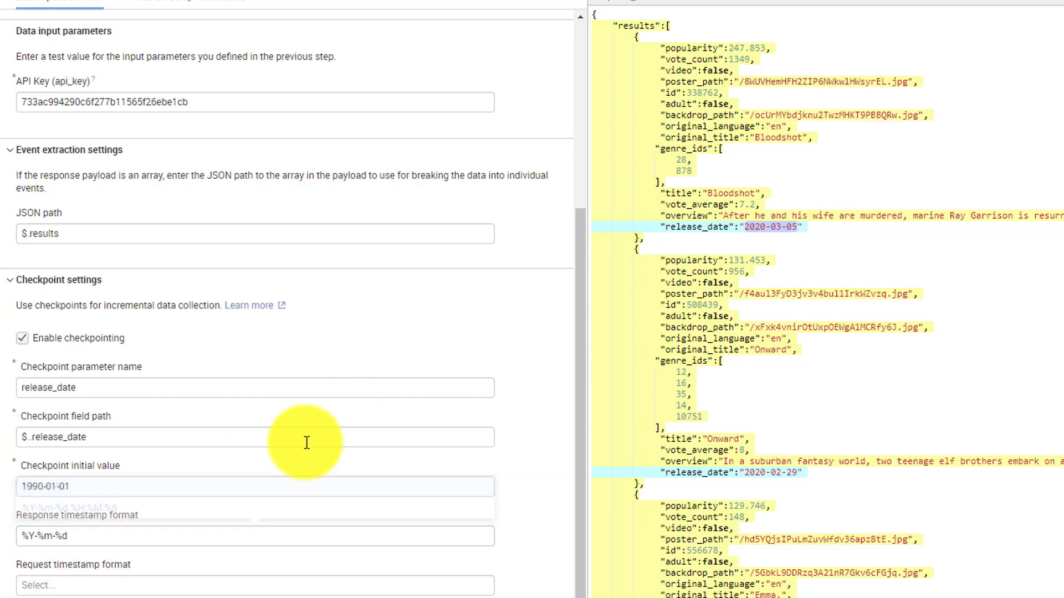
- Set the request timestamp format to %Y-%m-%d, matching the response timestamp format, and save the data input definition
left_click(86, 532)
key("ctrl+c")
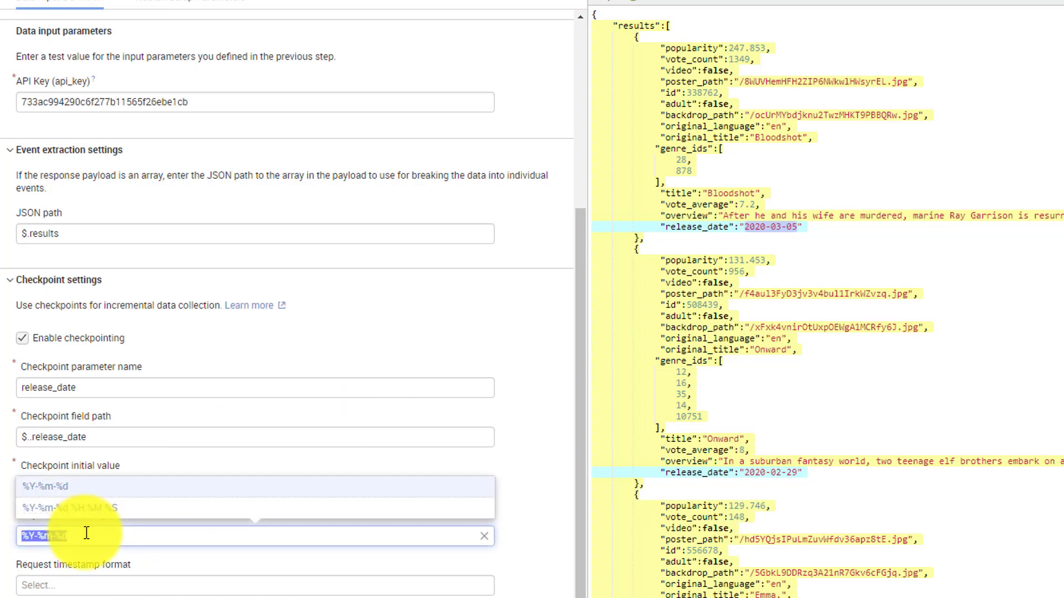
left_click(72, 586)
key("ctrl+v")
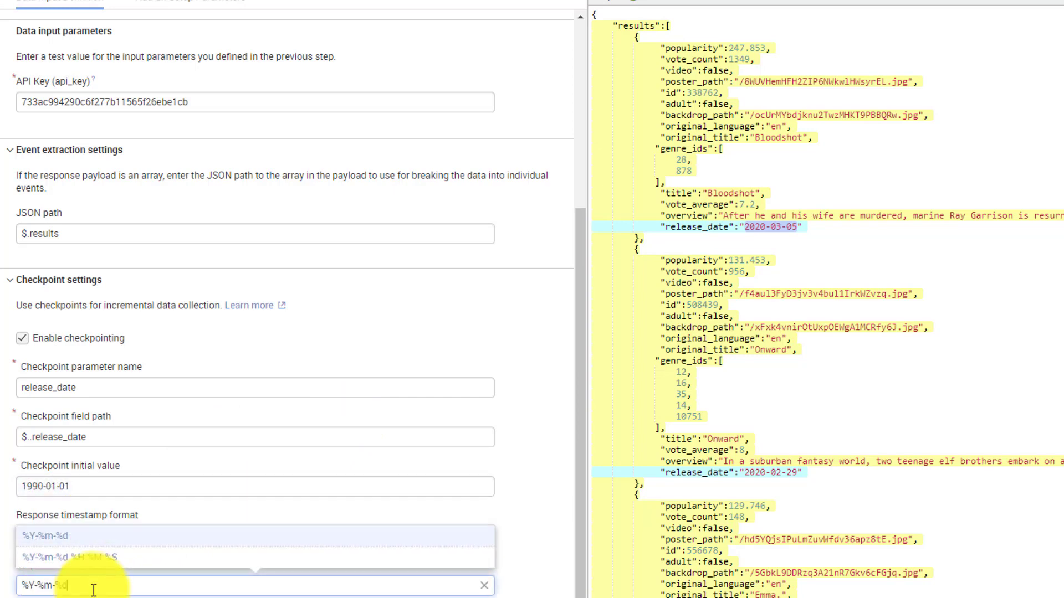
left_click(348, 489)
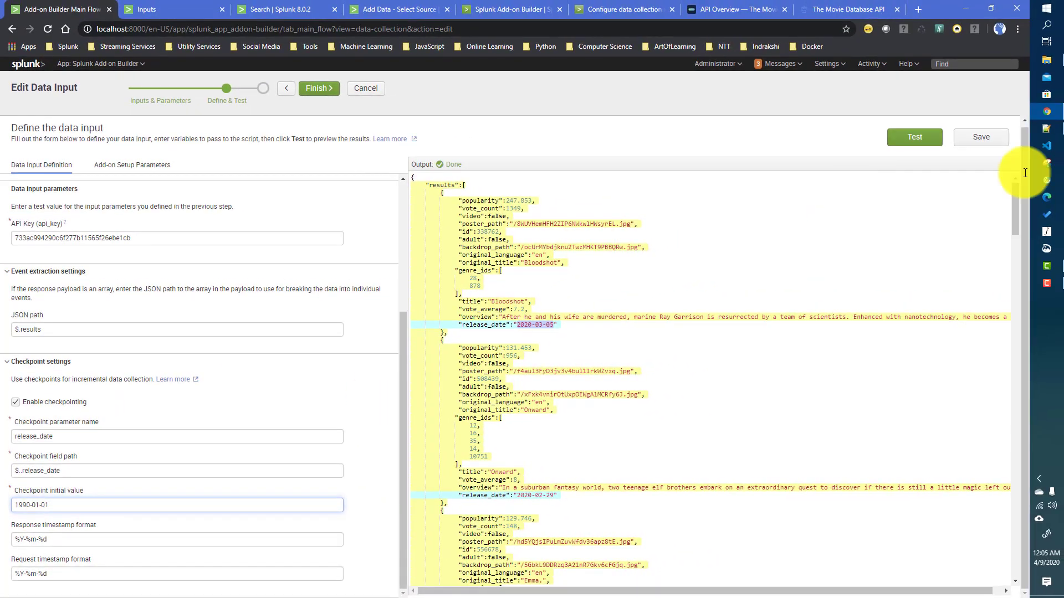
left_click(976, 146)
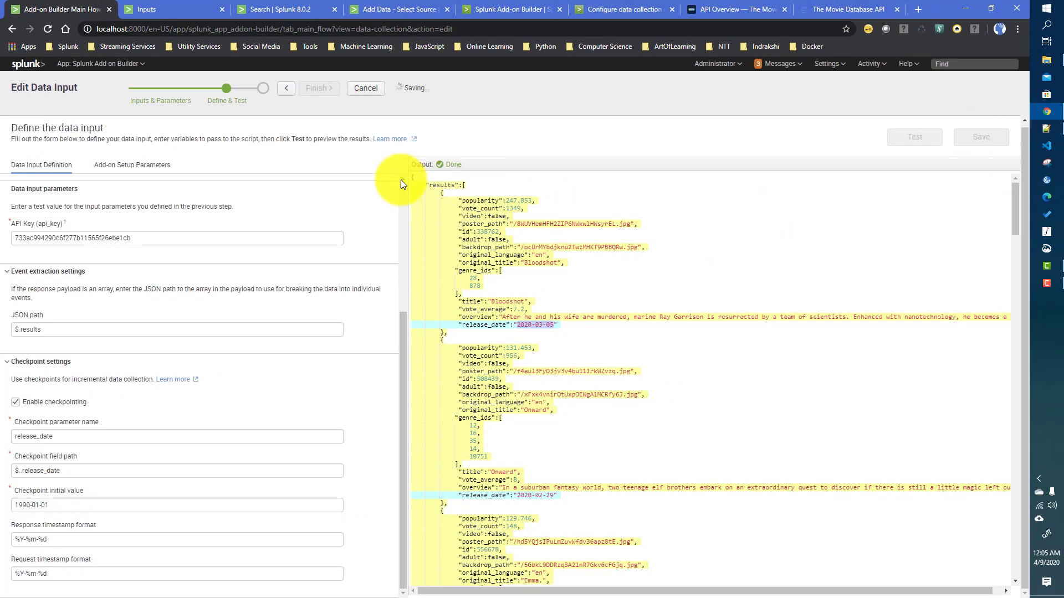
- Check the release_date values in the test output and the upcoming movies API documentation, and finish editing the data input
left_click(182, 10)
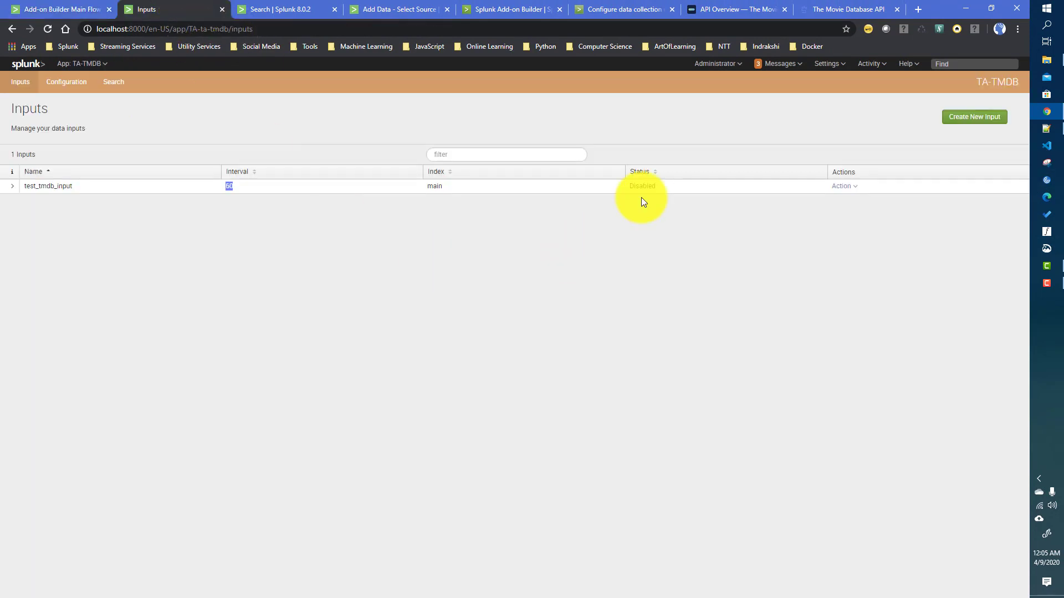
left_click(47, 9)
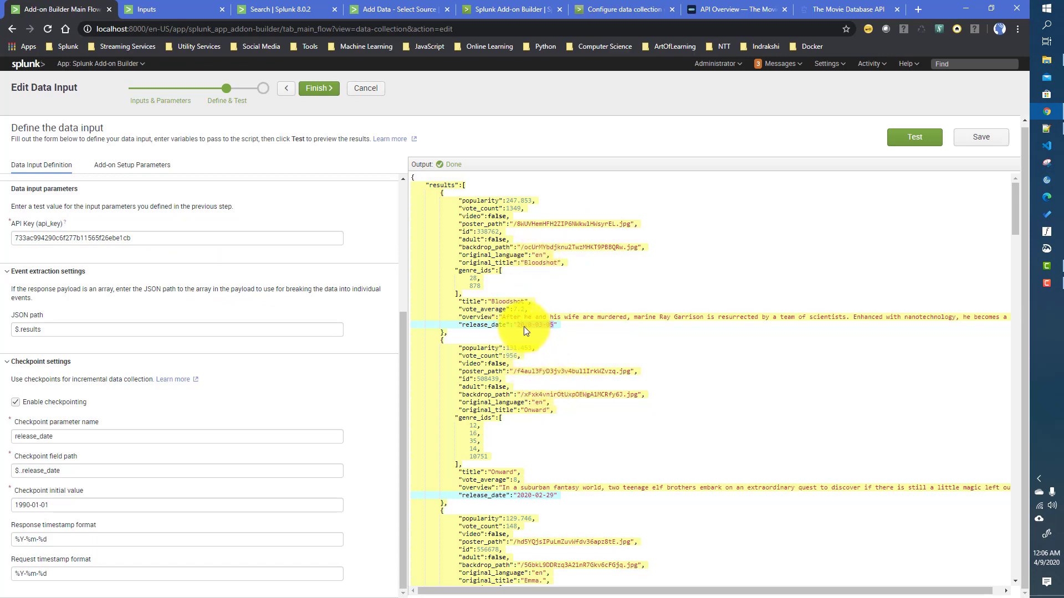
scroll(574, 396, "down", 3)
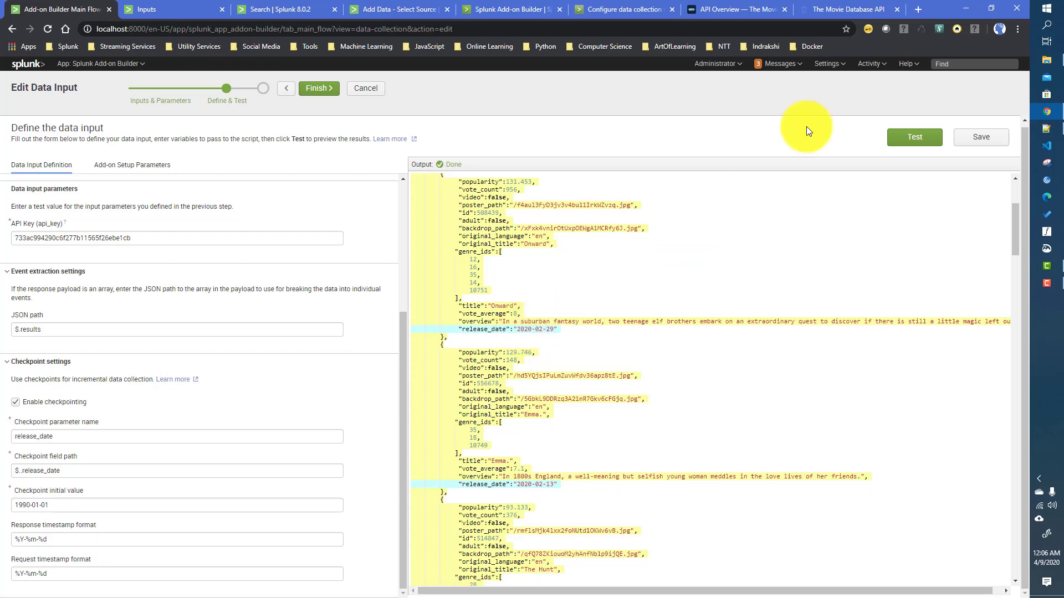
left_click(846, 14)
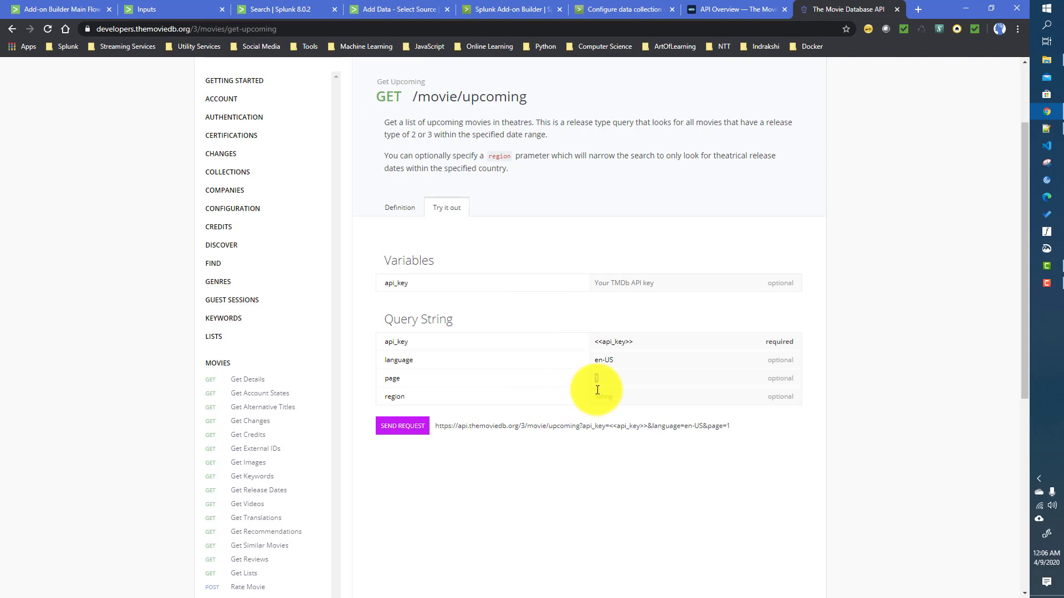
left_click(298, 9)
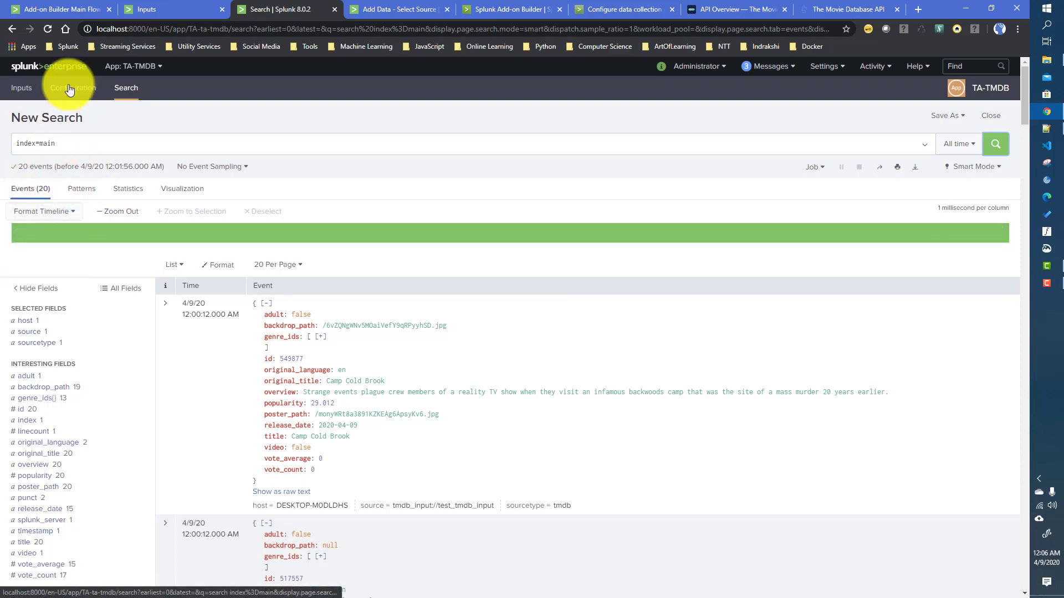
left_click(74, 8)
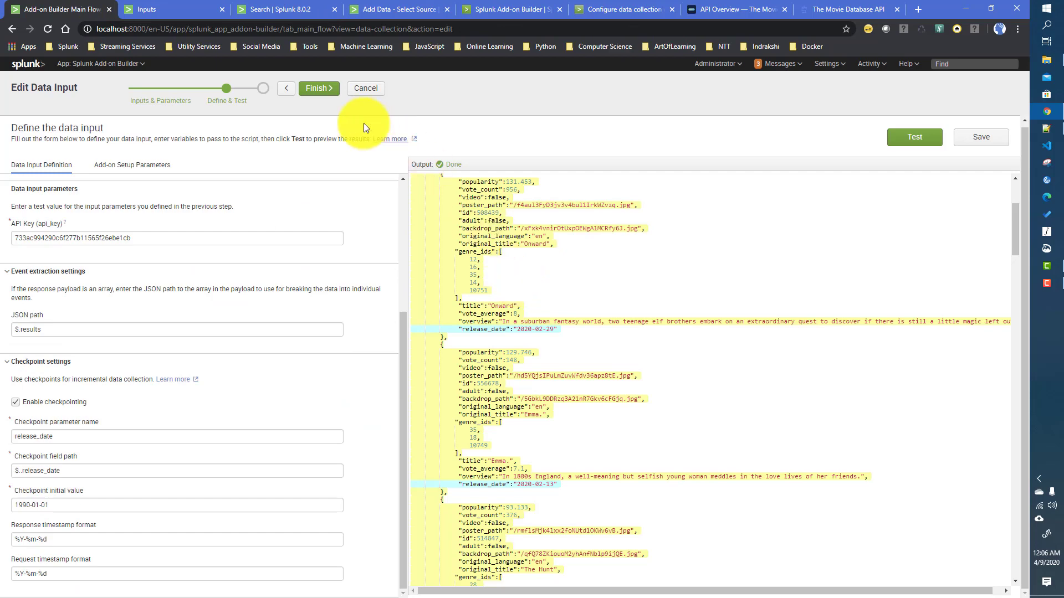
left_click(320, 89)
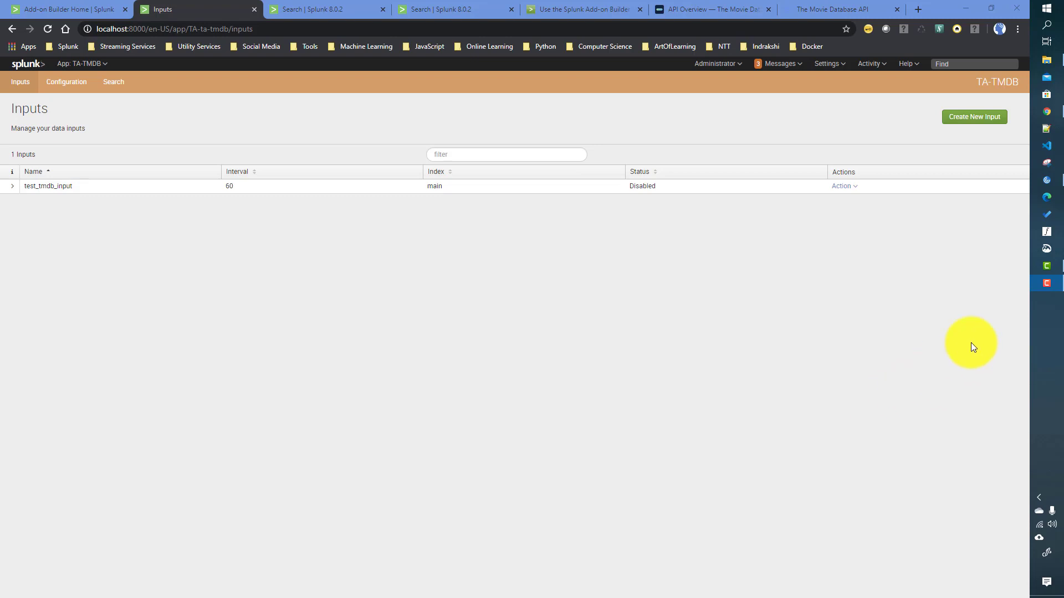
- Delete the existing test_tmdb_input from the TA-TMDB inputs and confirm the deletion
left_click(842, 186)
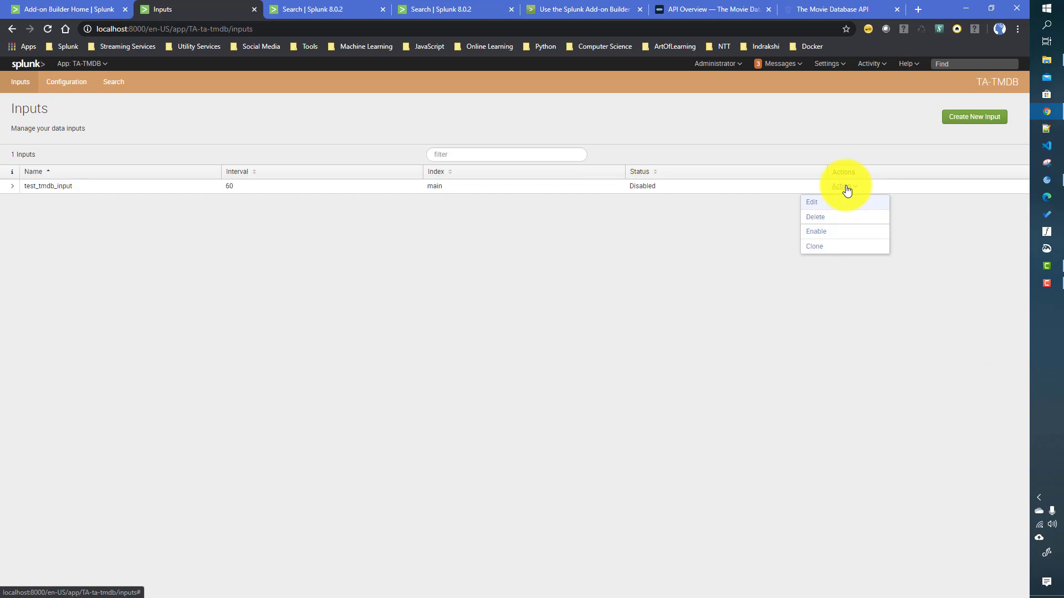
left_click(819, 220)
left_click(693, 150)
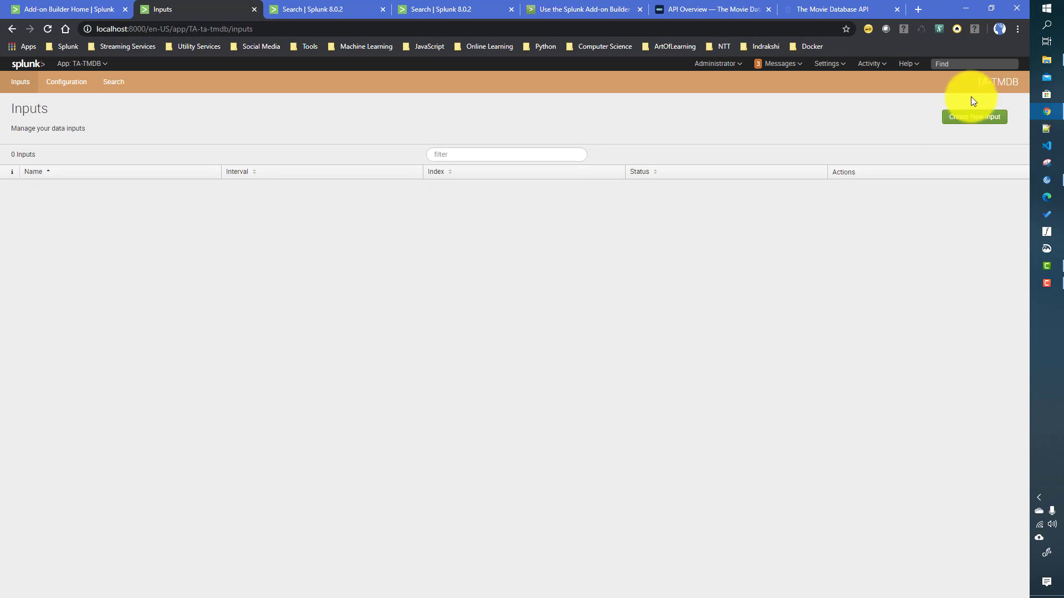
- Start a new TA-TMDB input named test_tmdb_input with a 60-second interval and the main index
left_click(970, 119)
left_click(462, 124)
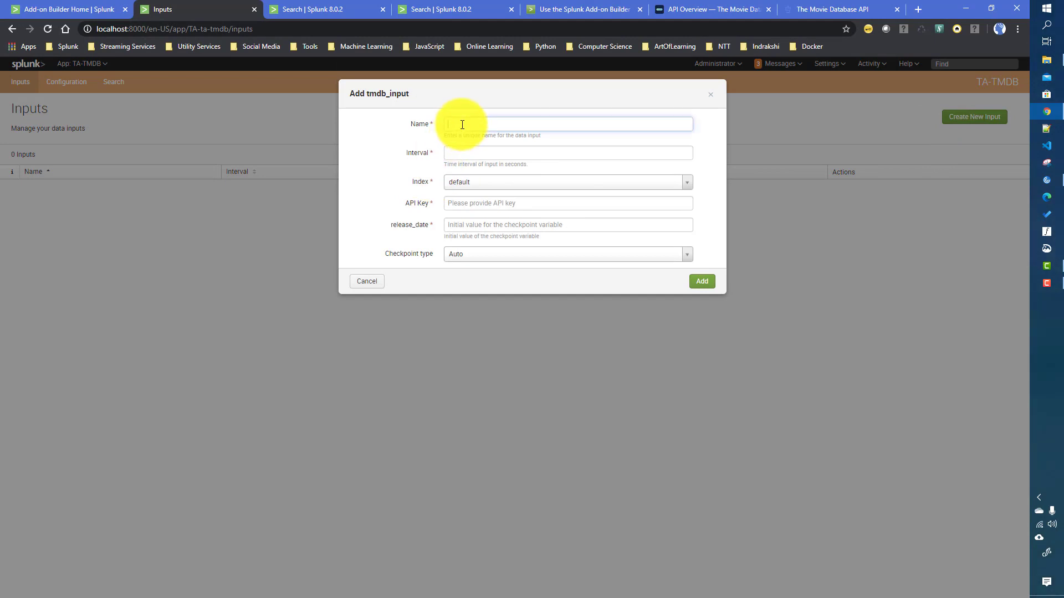
type("test_tmdb_input")
key("BackSpace")
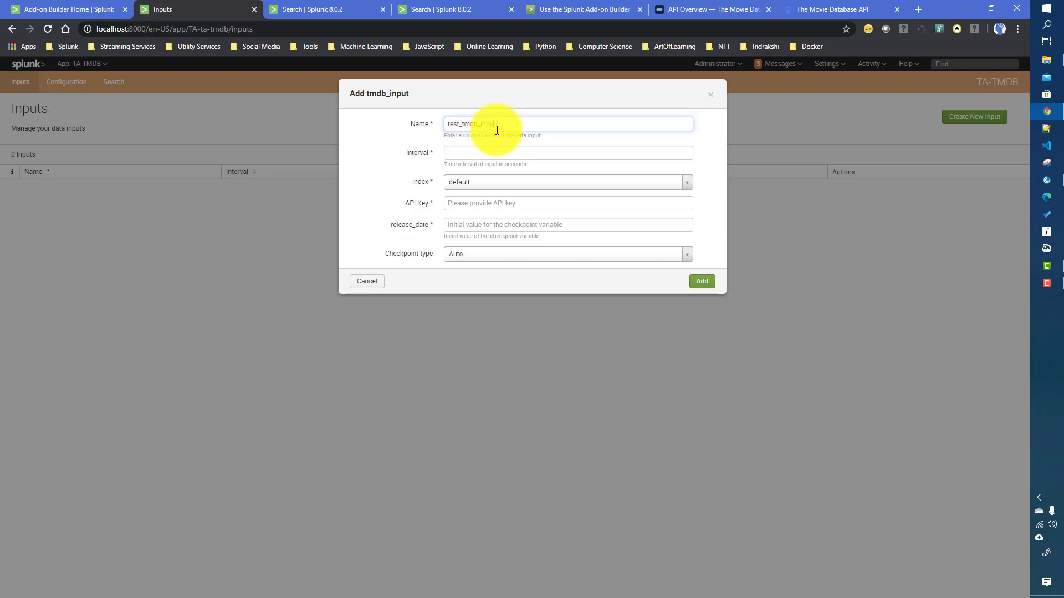
left_click(471, 151)
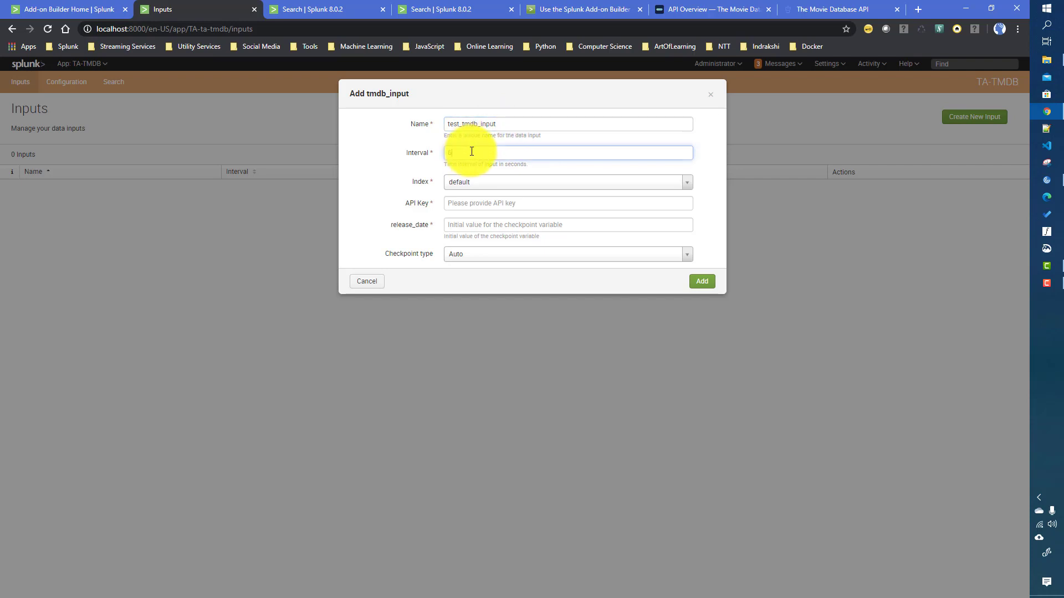
left_click(490, 184)
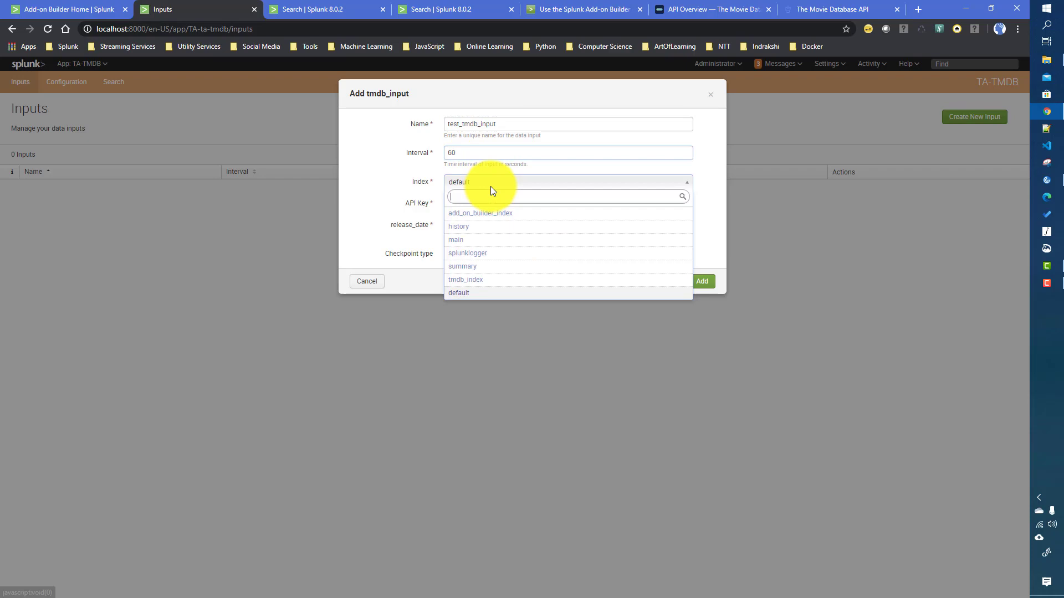
left_click(468, 239)
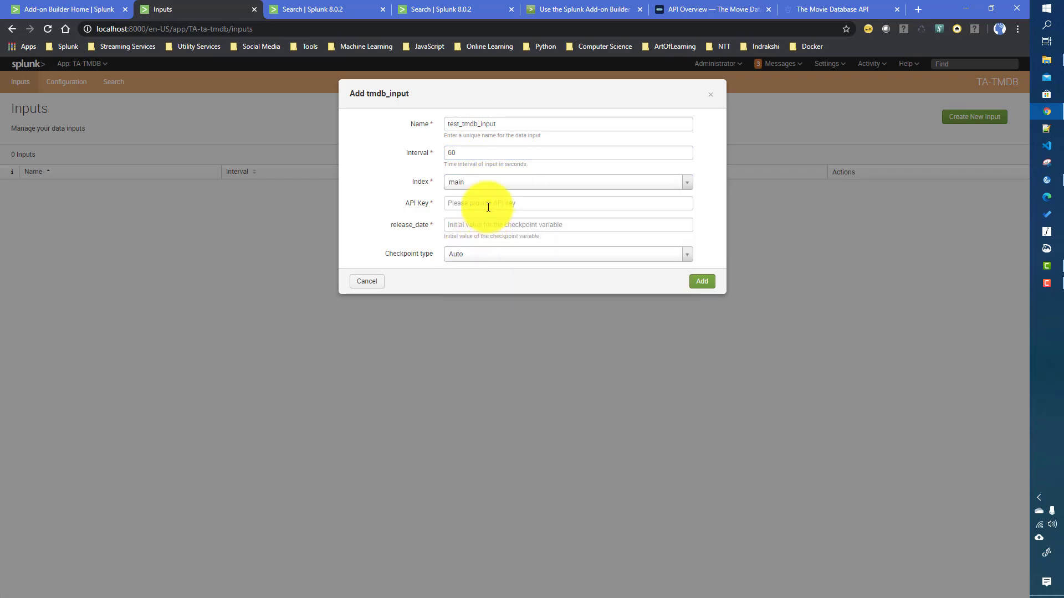
- Fill in the new input's API key with the key from the tmdb_upcoming.py script in Notepad++
left_click(487, 205)
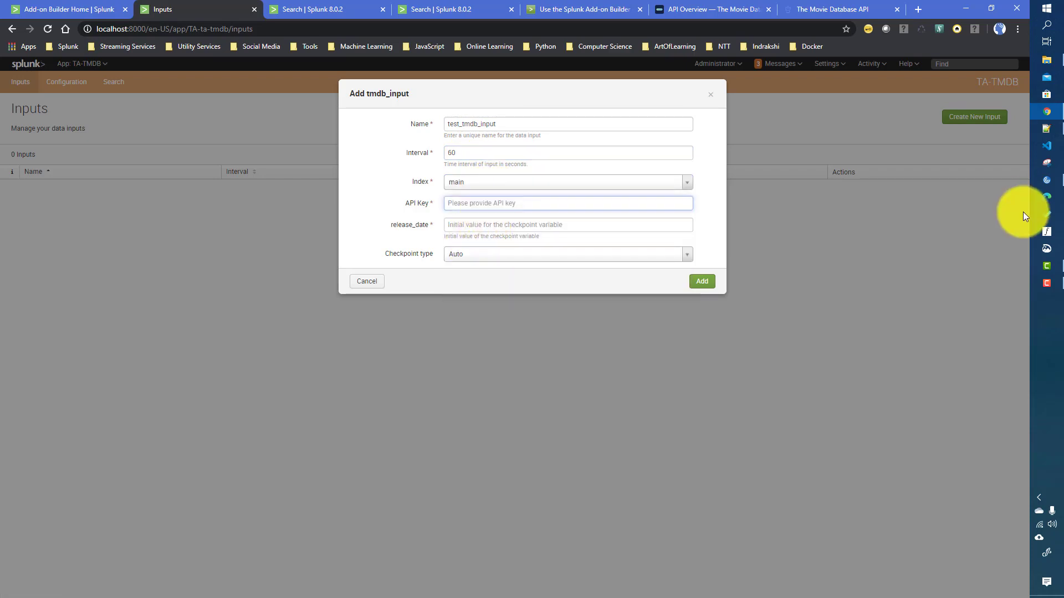
left_click(1046, 129)
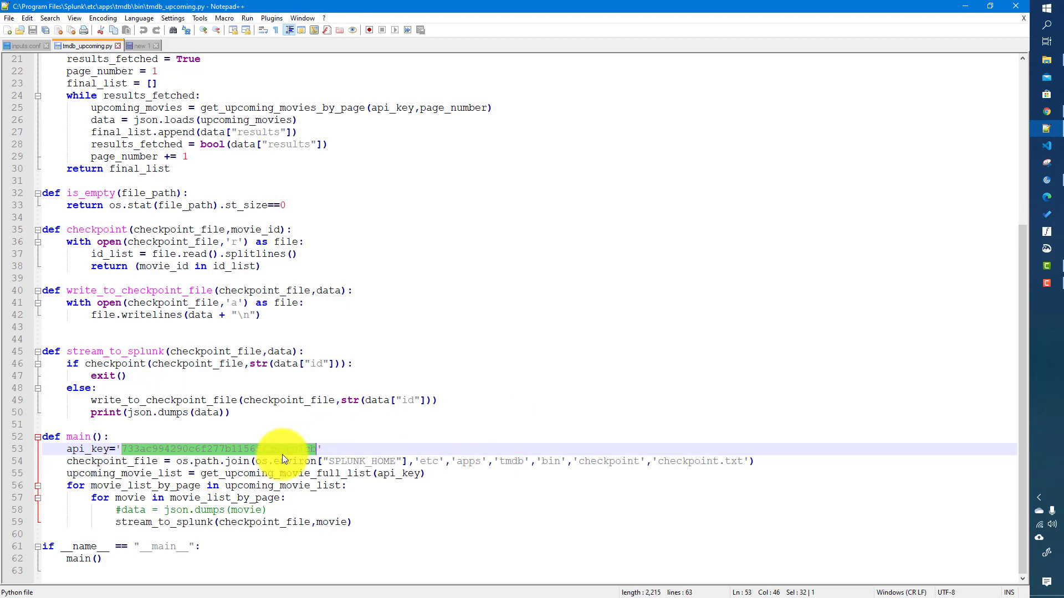
left_click(1046, 110)
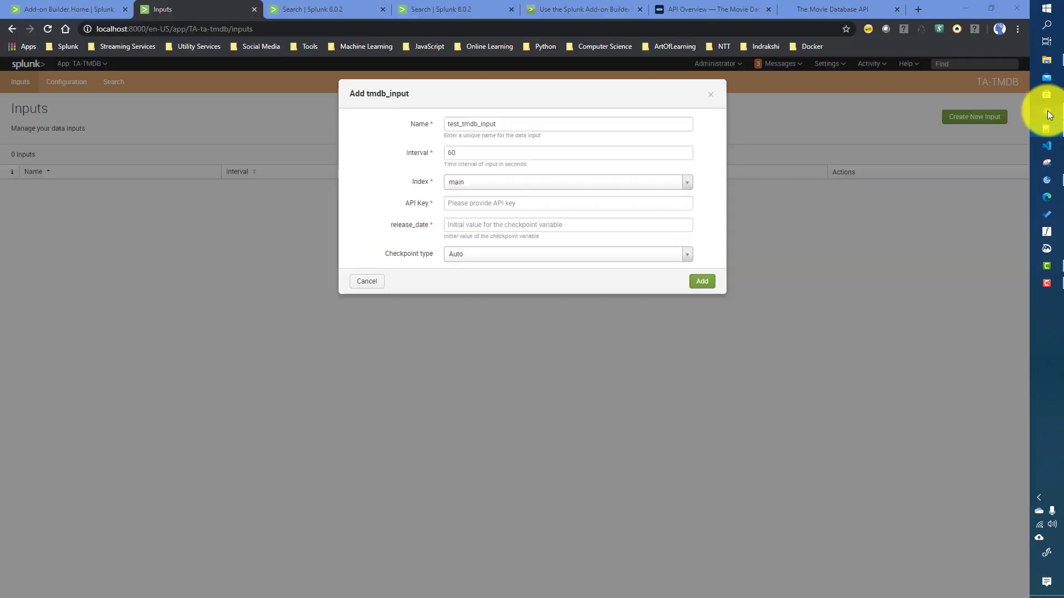
key("ctrl+v")
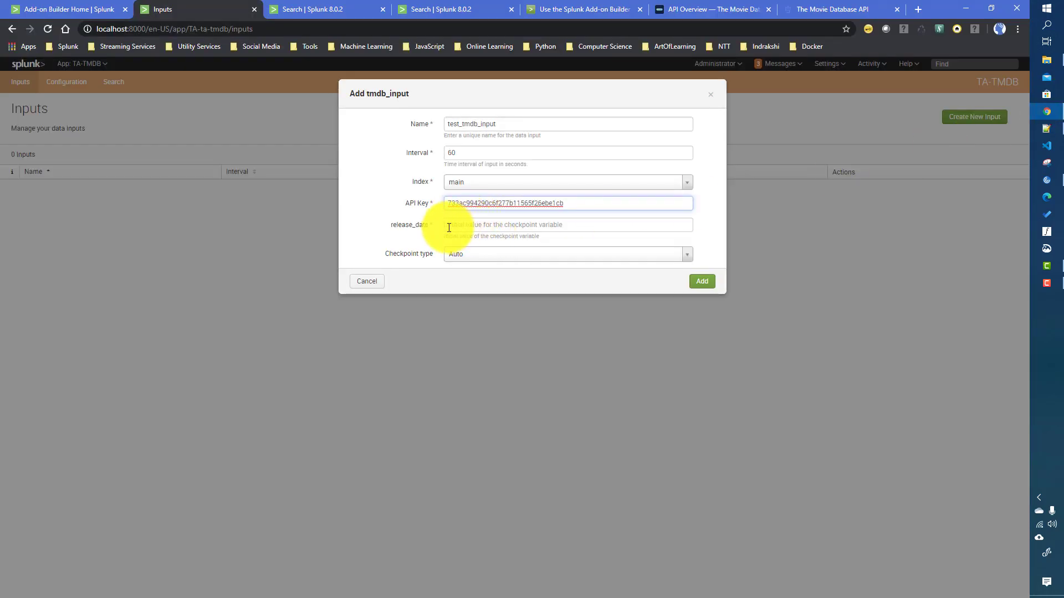
- Set the initial release_date checkpoint value to 1990-01-01 and add the input
left_click(449, 226)
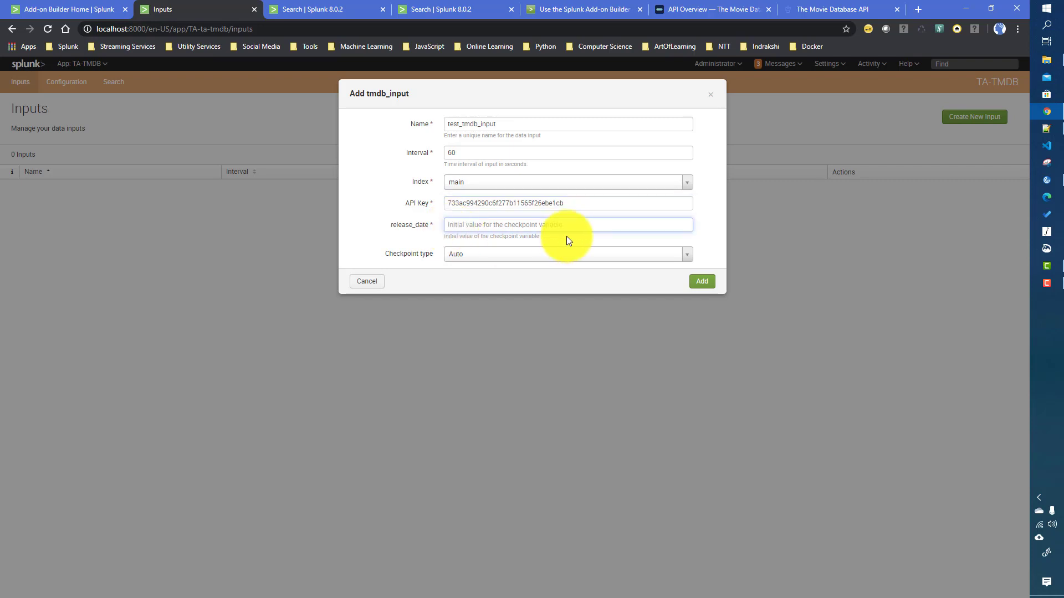
type("19")
type("90-01-01")
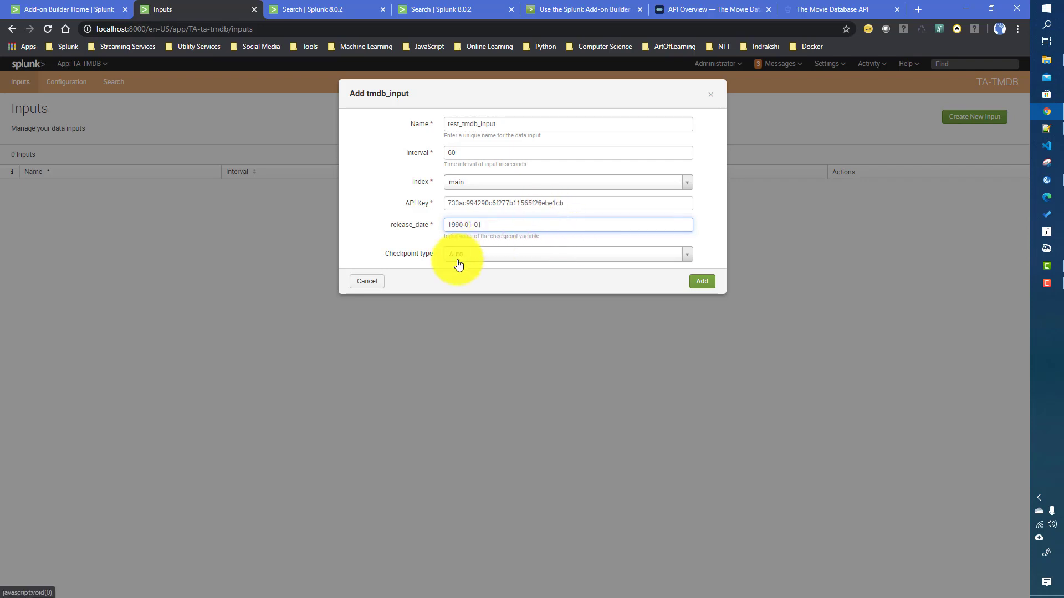
left_click(699, 280)
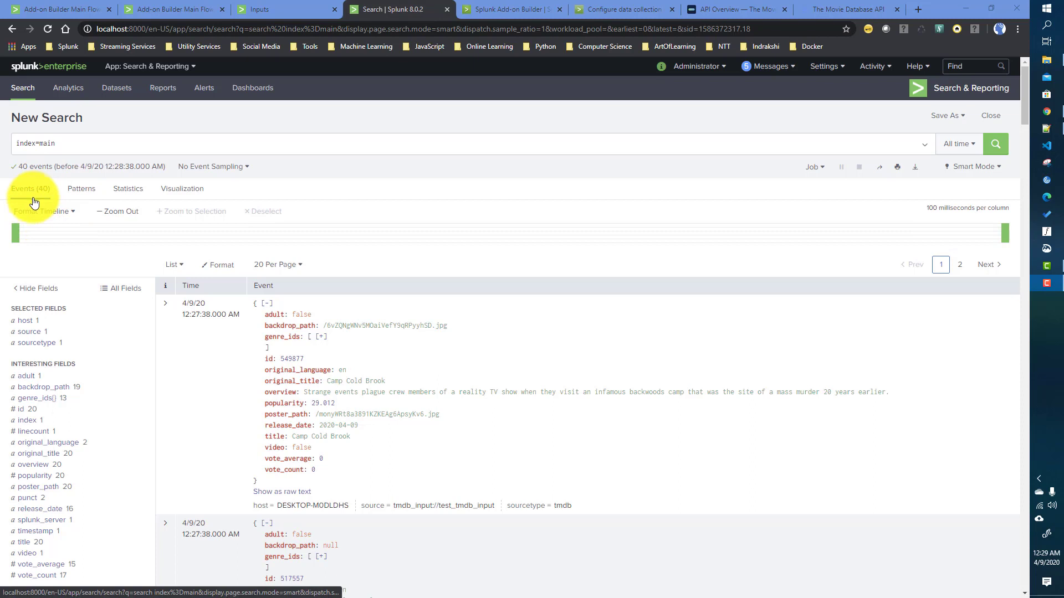
- Reopen the tmdb_input definition in the Add-on Builder and review its checkpoint settings, including the initial value
left_click(169, 10)
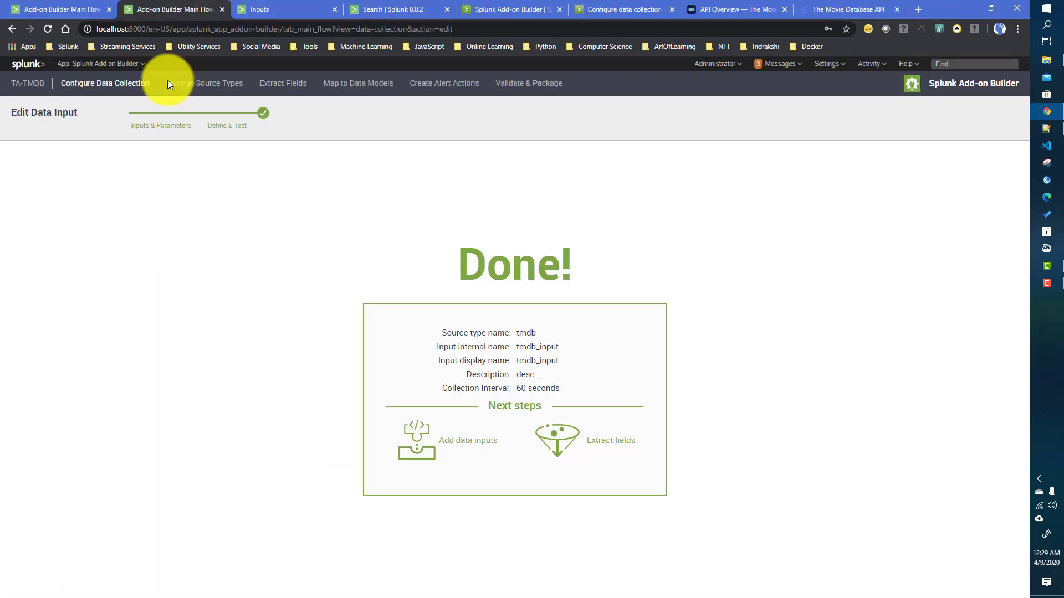
left_click(27, 90)
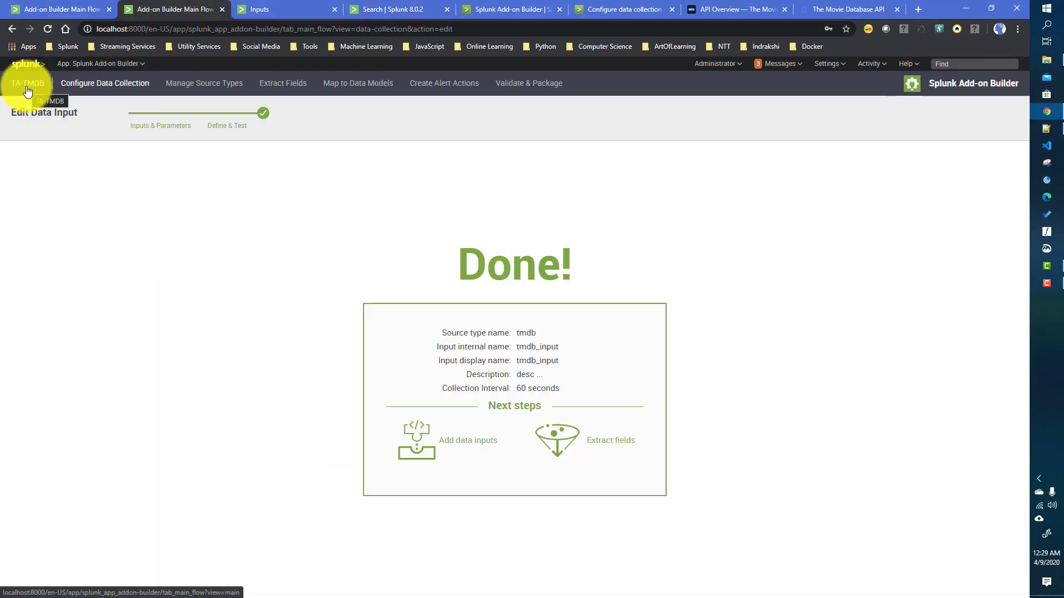
left_click(309, 515)
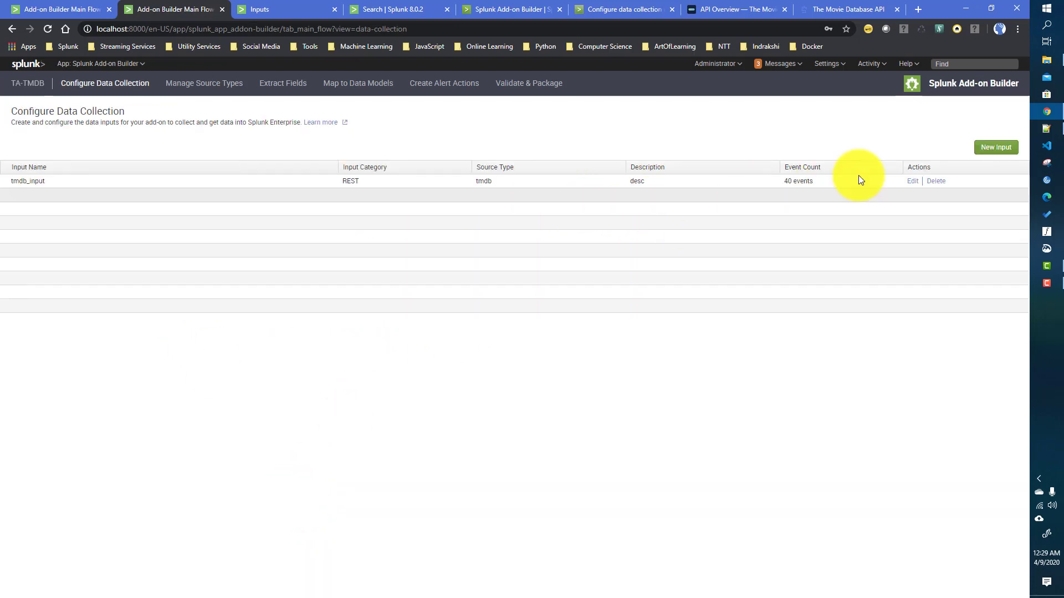
left_click(915, 181)
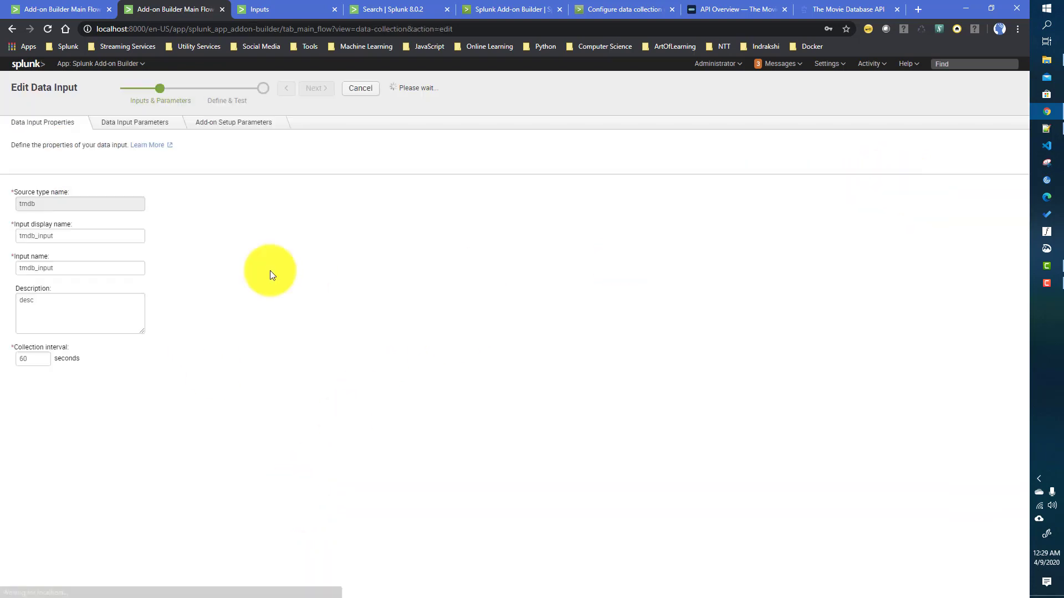
left_click(310, 93)
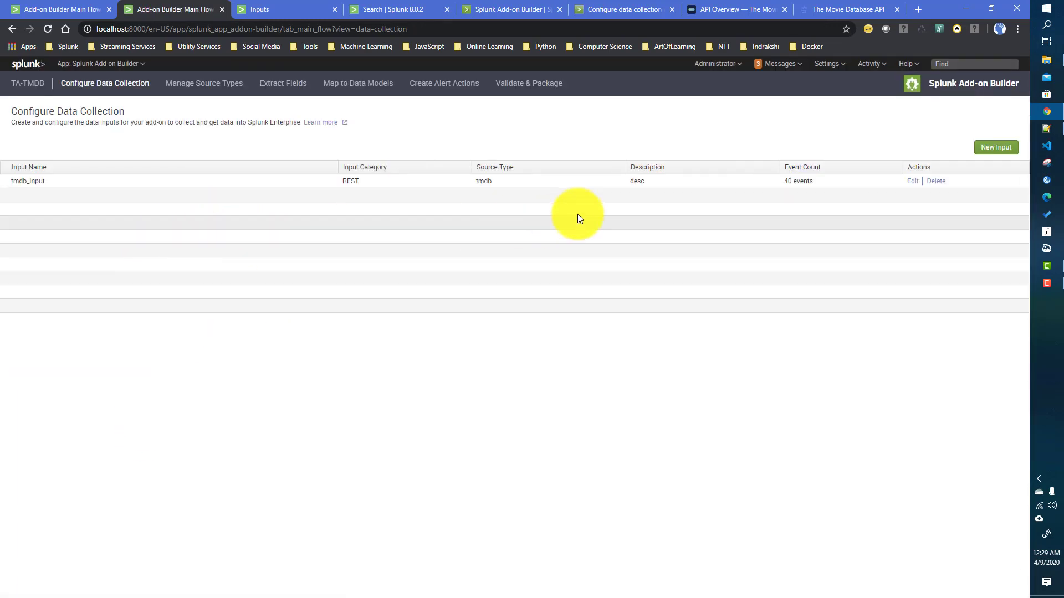
left_click(913, 181)
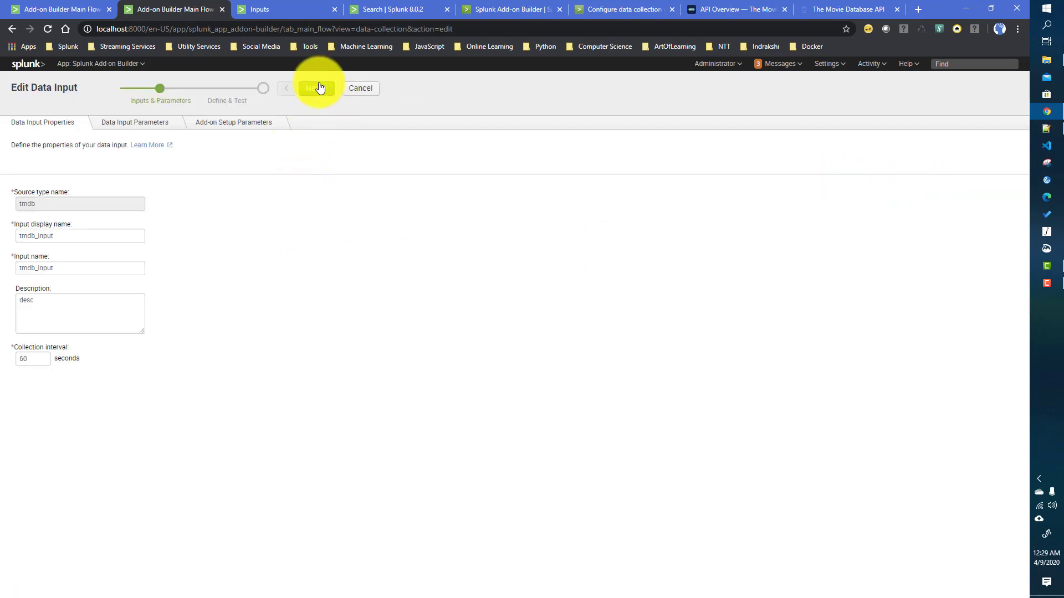
left_click(316, 92)
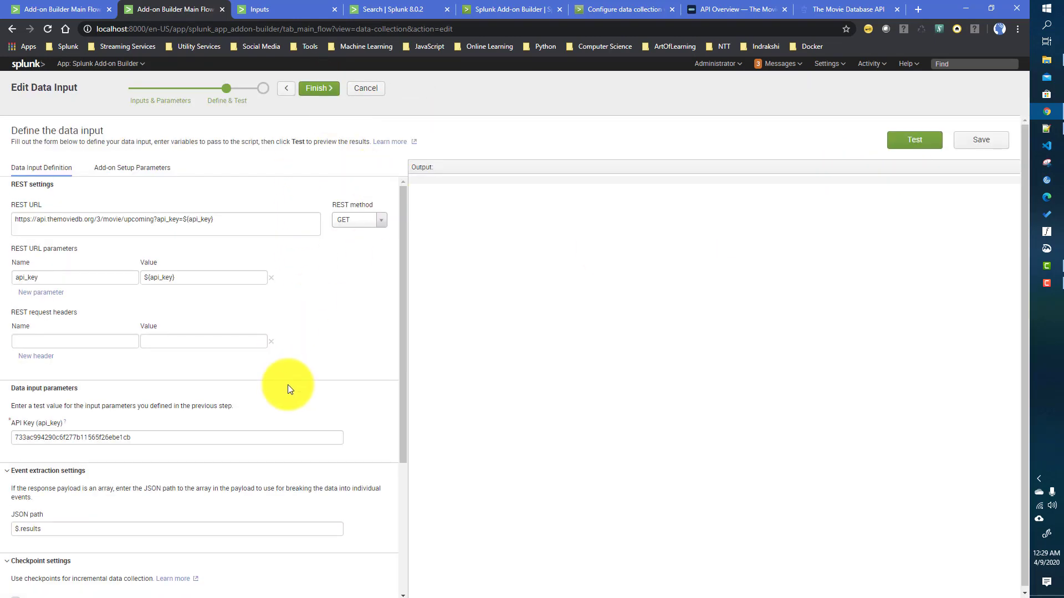
scroll(288, 385, "down", 4)
left_click_drag(49, 508, 8, 518)
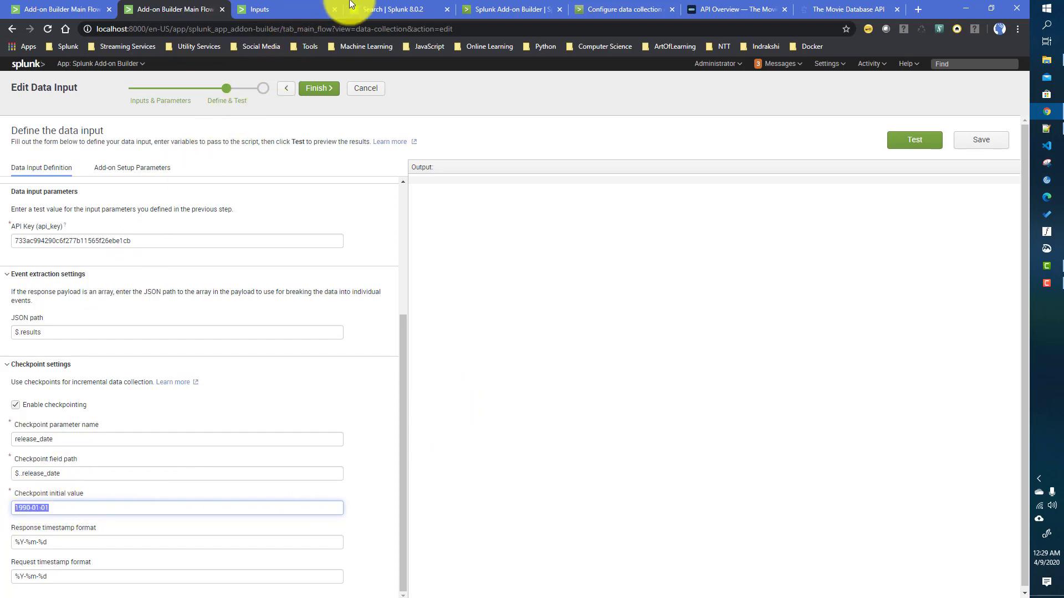
- Rerun the index=main search over all time to check the collected movie events
left_click(392, 10)
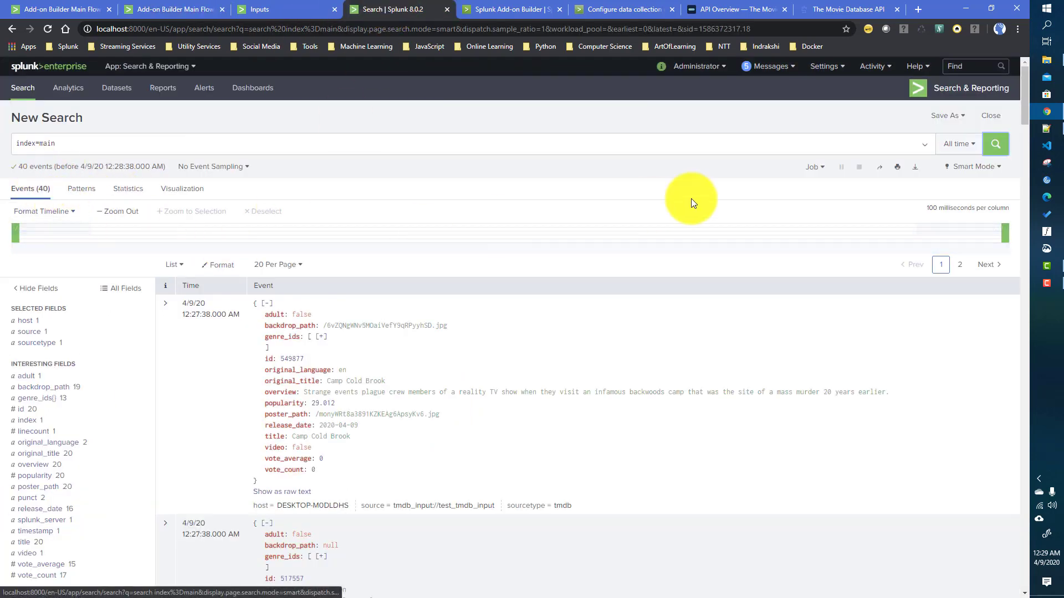
left_click(995, 145)
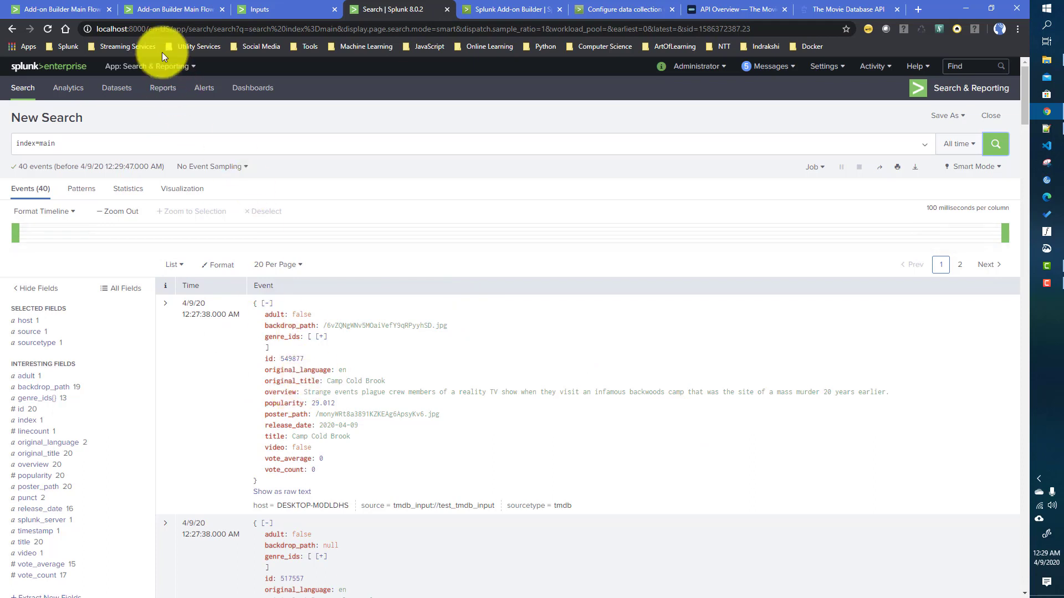
- Test the tmdb_input definition in the Add-on Builder with release_date checkpointing from 1990-01-01
left_click(164, 9)
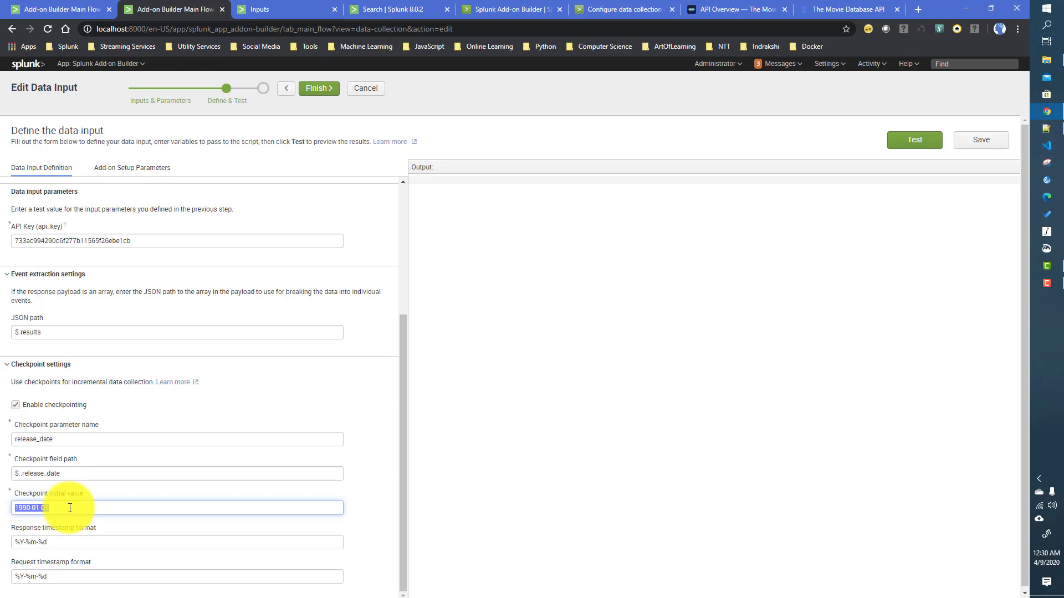
left_click(262, 10)
left_click(382, 7)
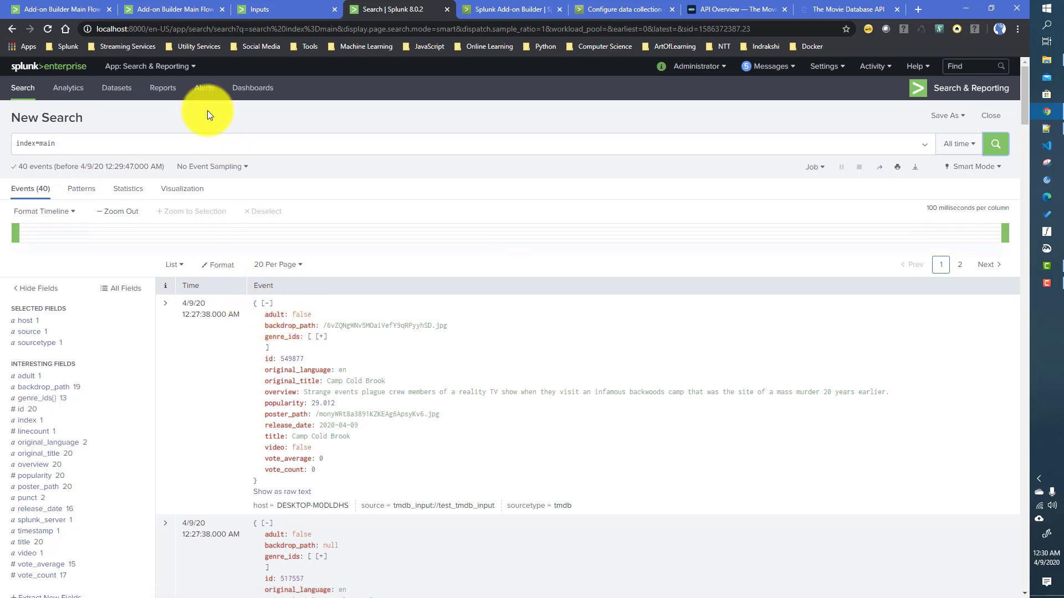
left_click(174, 11)
left_click(62, 506)
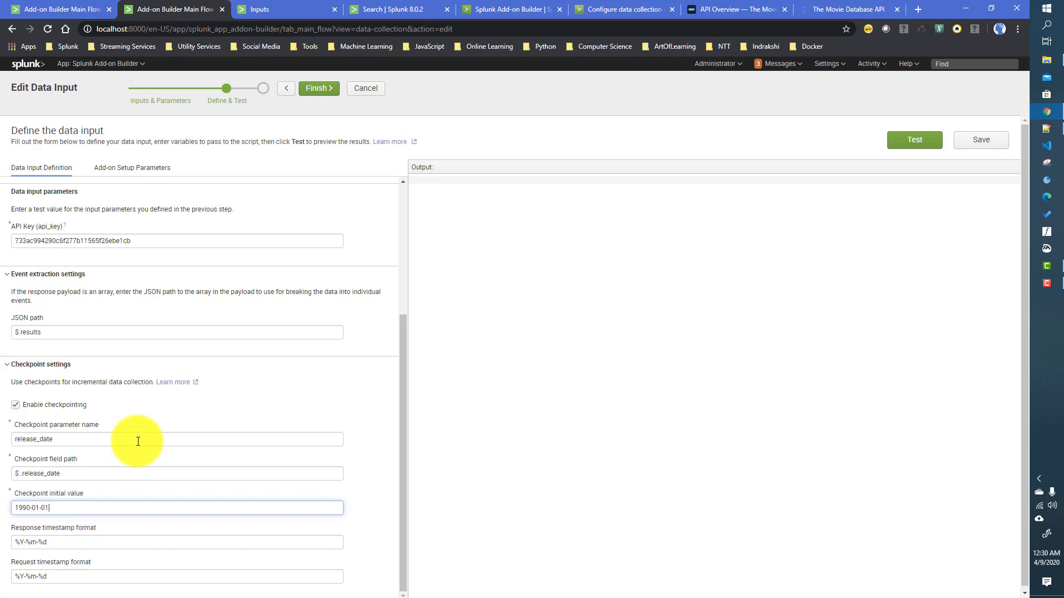
left_click(911, 142)
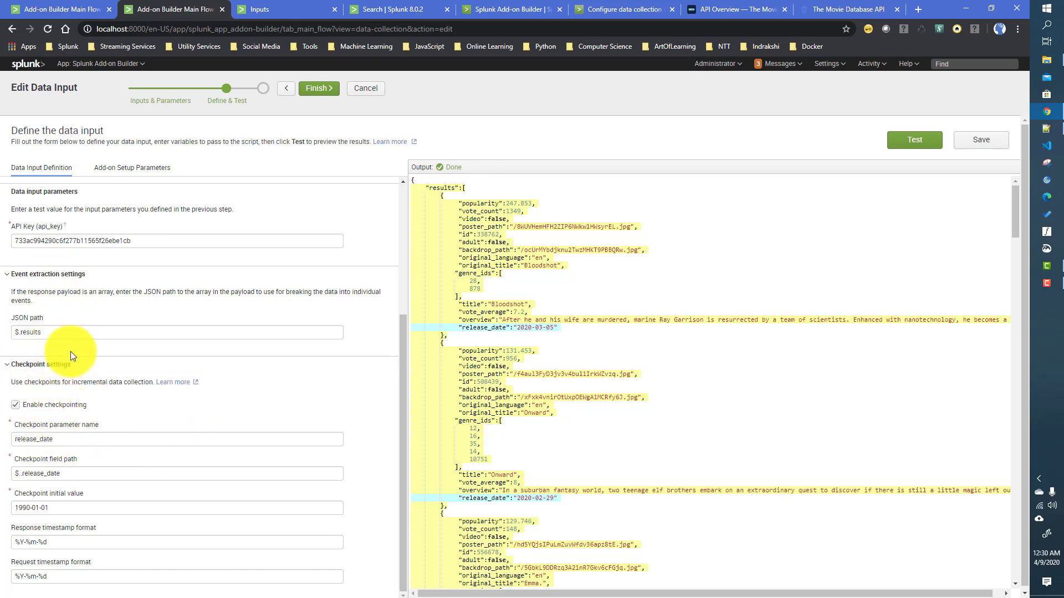
- Return to the tmdb_input parameters and remove the API Key field from the data input parameters form
scroll(72, 332, "up", 4)
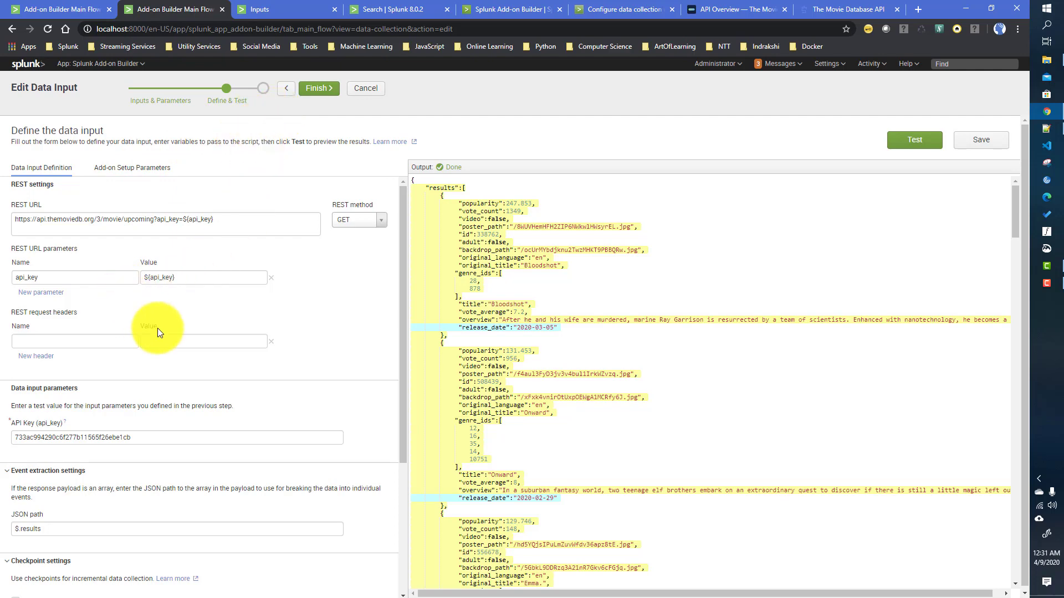
scroll(158, 328, "down", 2)
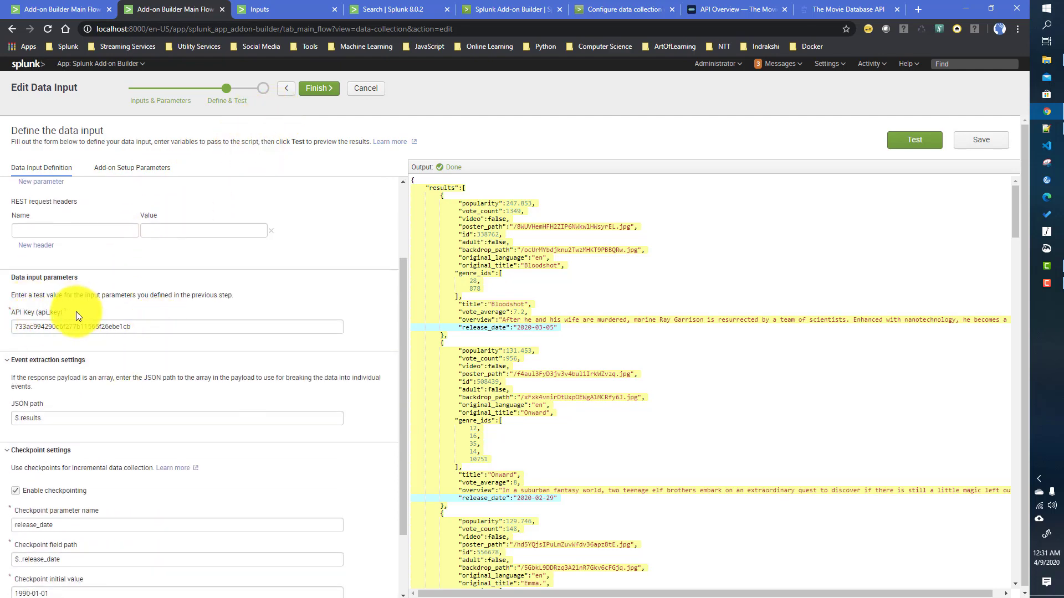
scroll(78, 310, "up", 2)
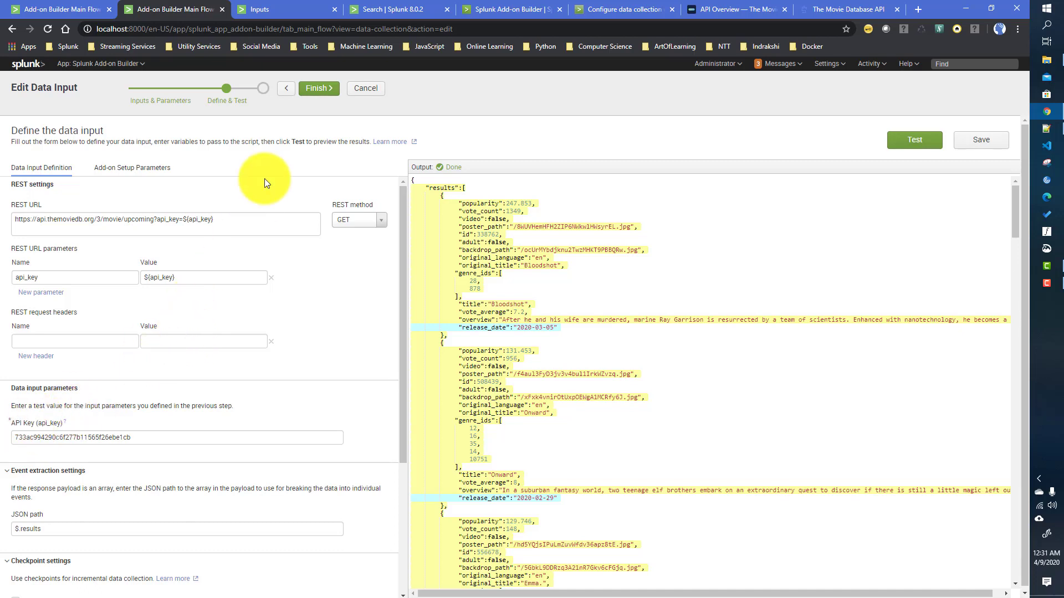
left_click(286, 89)
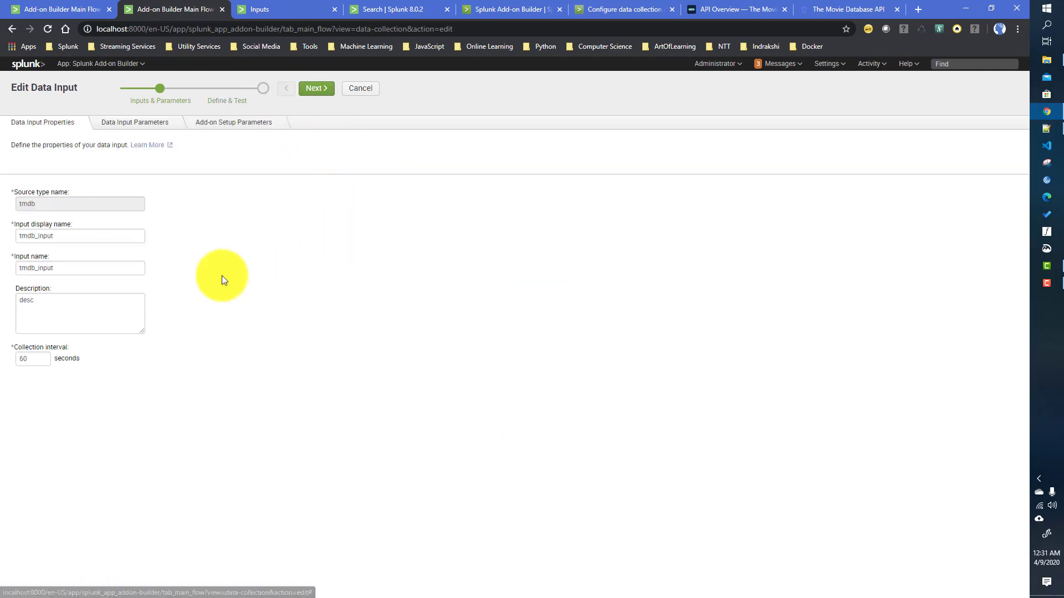
left_click(125, 126)
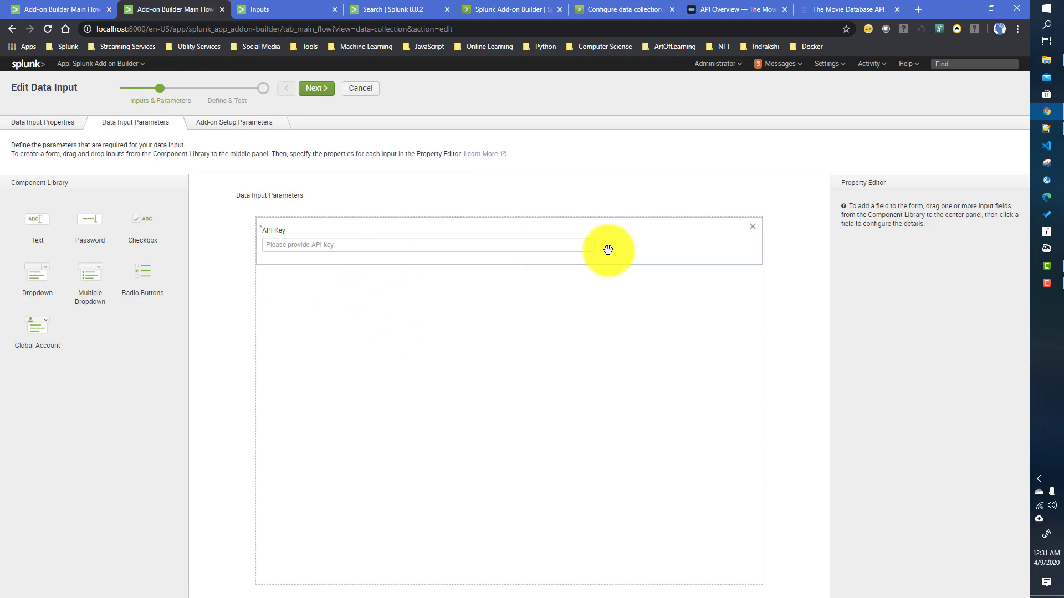
left_click(753, 233)
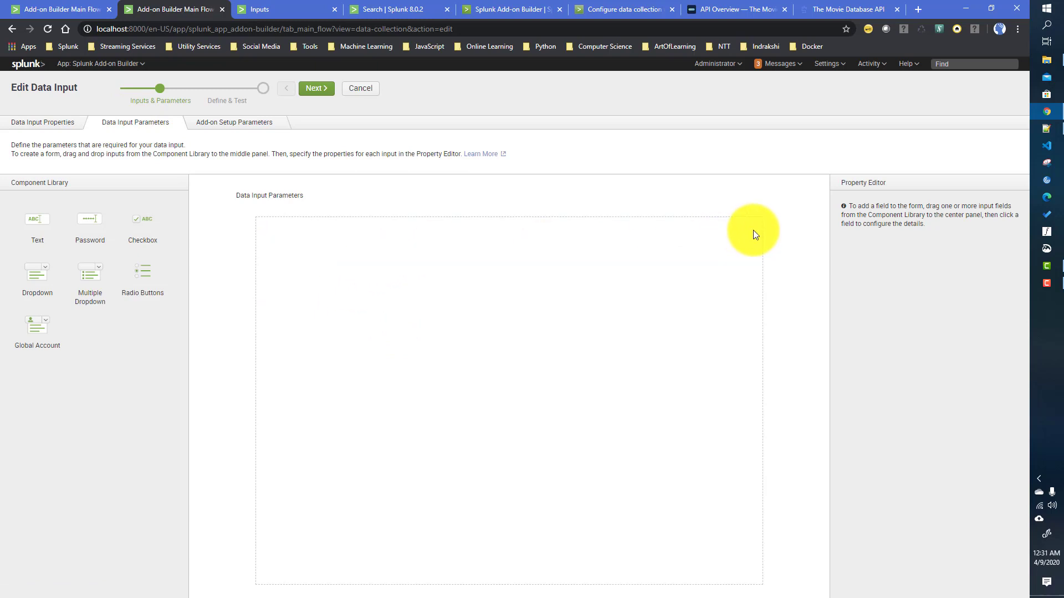
- Add a required Global Account component to the data input parameters form and check the add-on setup parameters
left_click(223, 123)
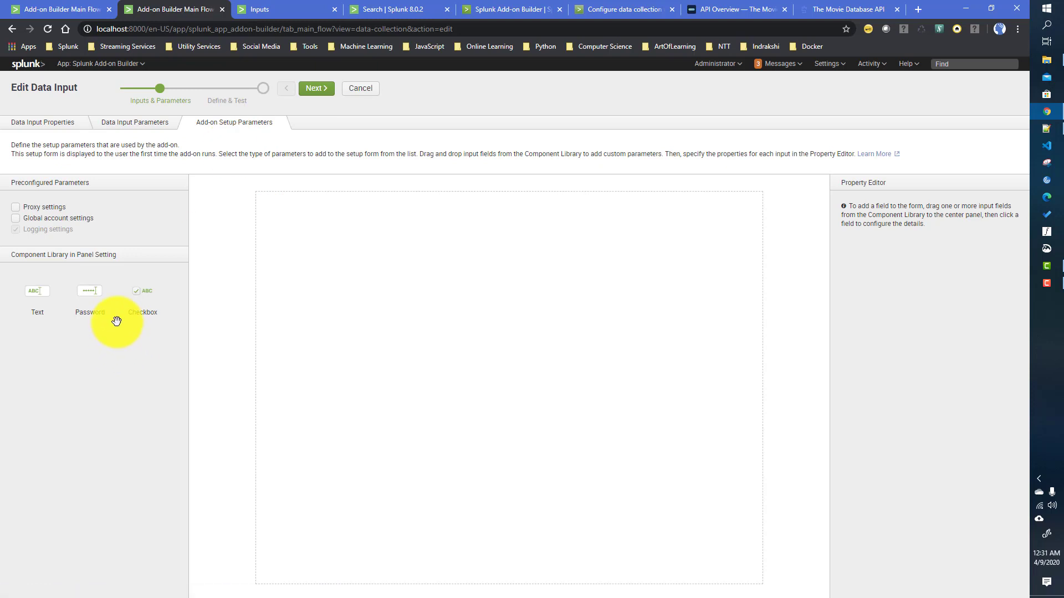
left_click(115, 132)
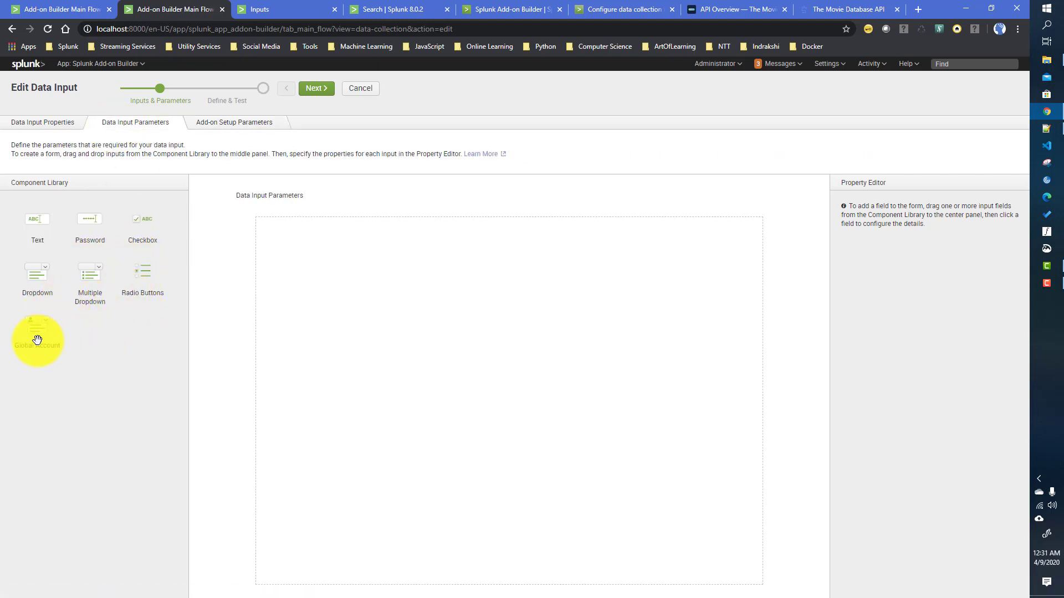
left_click_drag(37, 333, 277, 302)
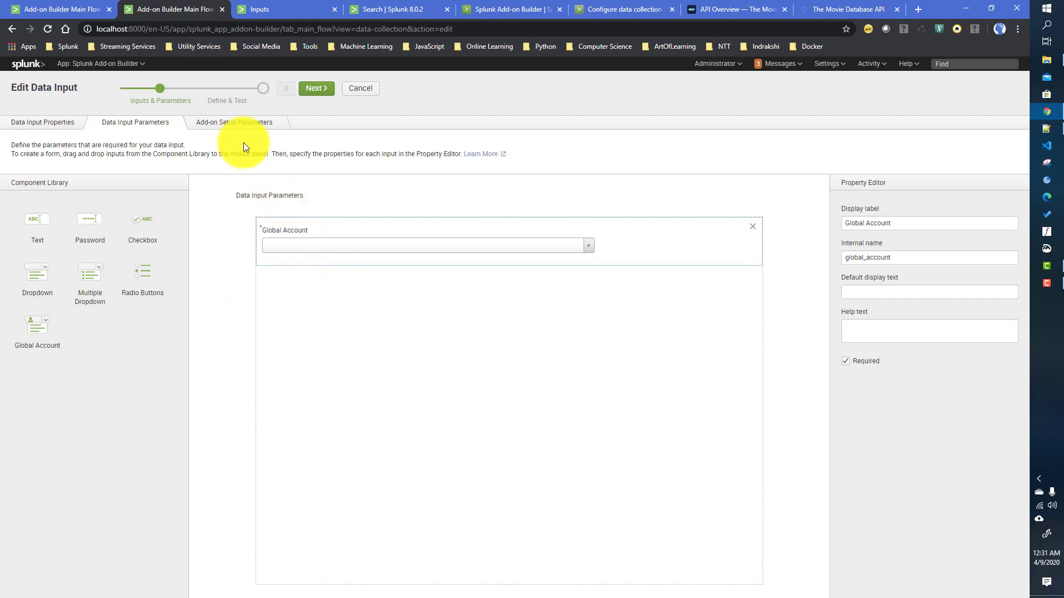
left_click(229, 125)
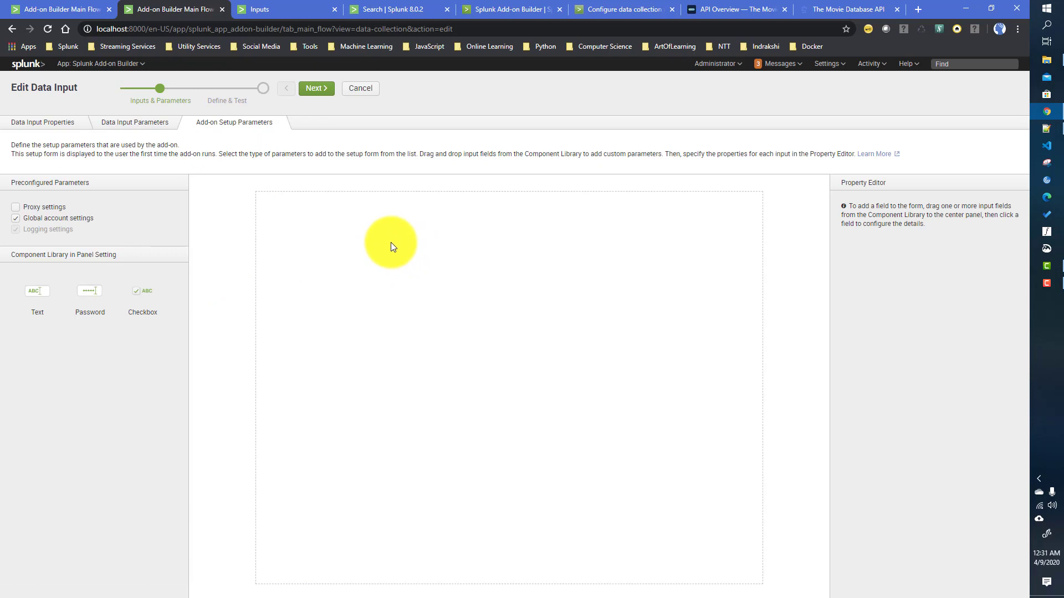
- Proceed to the data input definition and examine the account's username and password fields in the add-on setup parameters
left_click(310, 90)
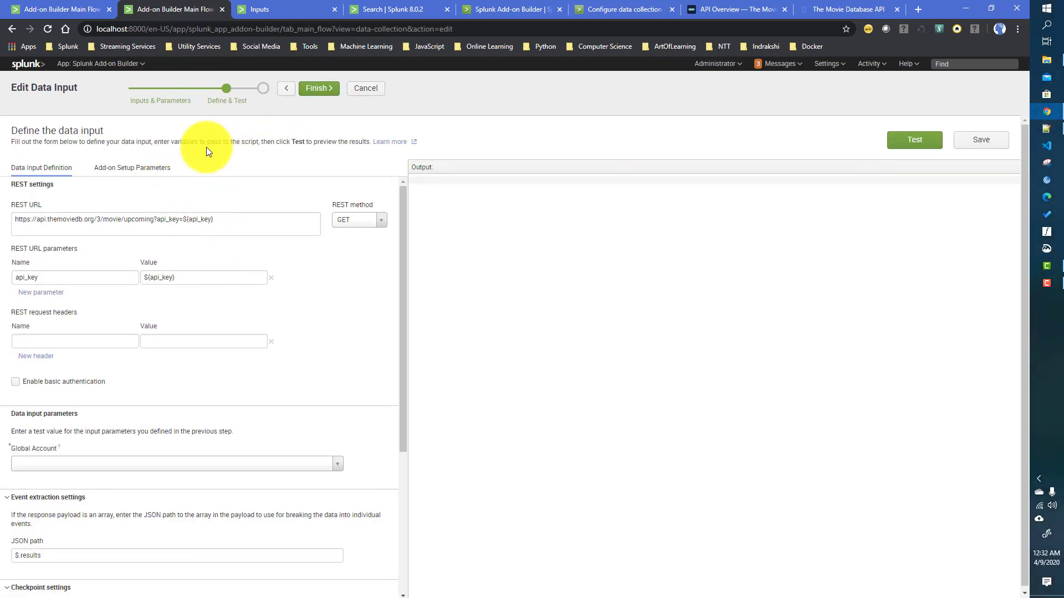
left_click(134, 171)
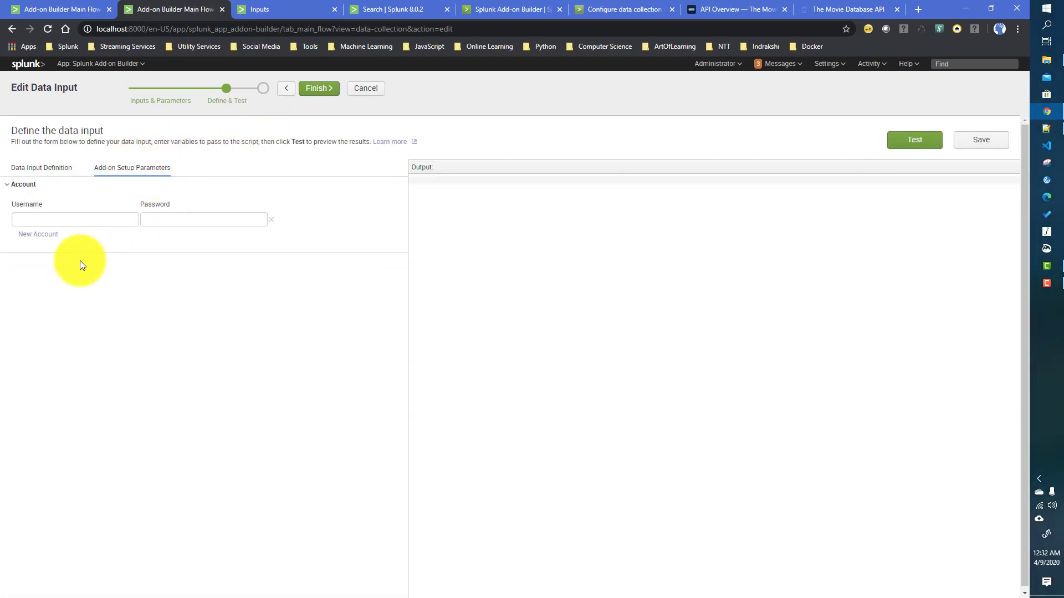
left_click(23, 220)
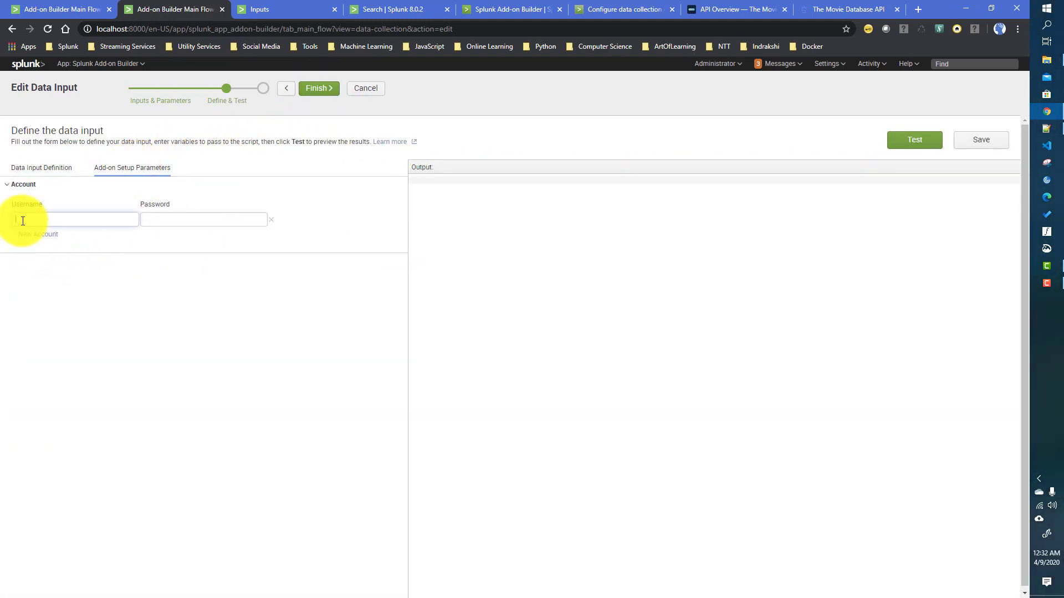
left_click(160, 221)
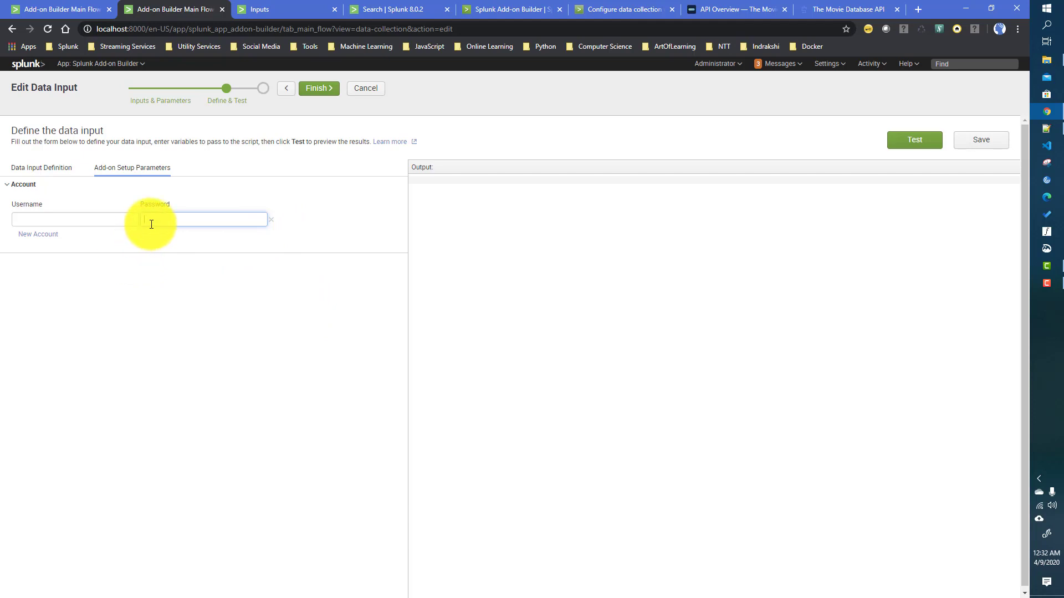
left_click(75, 222)
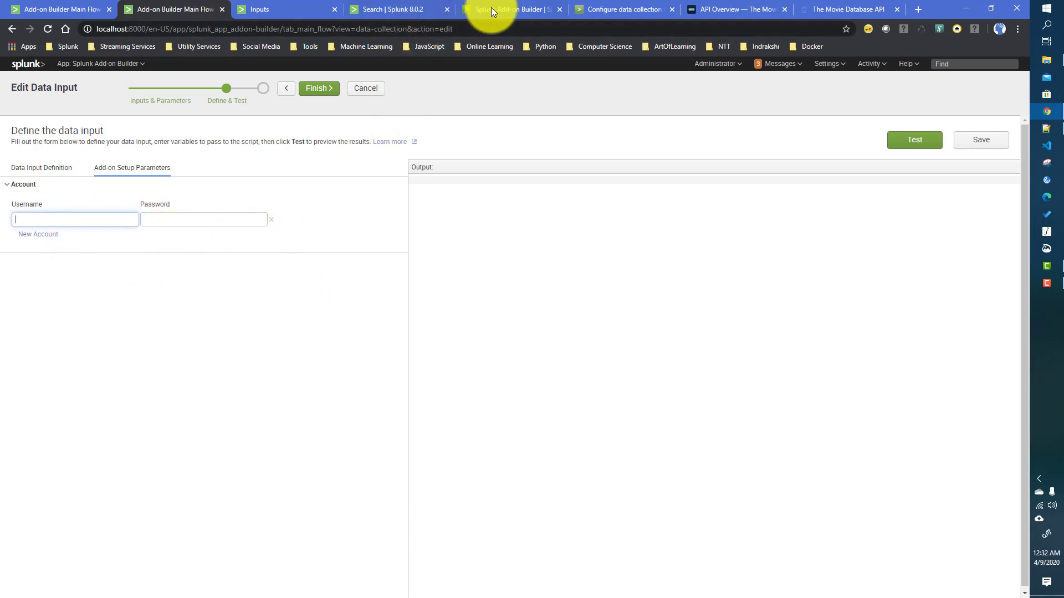
- Look up in the Splunk documentation how to reference the global account's username and password in a REST call
left_click(533, 8)
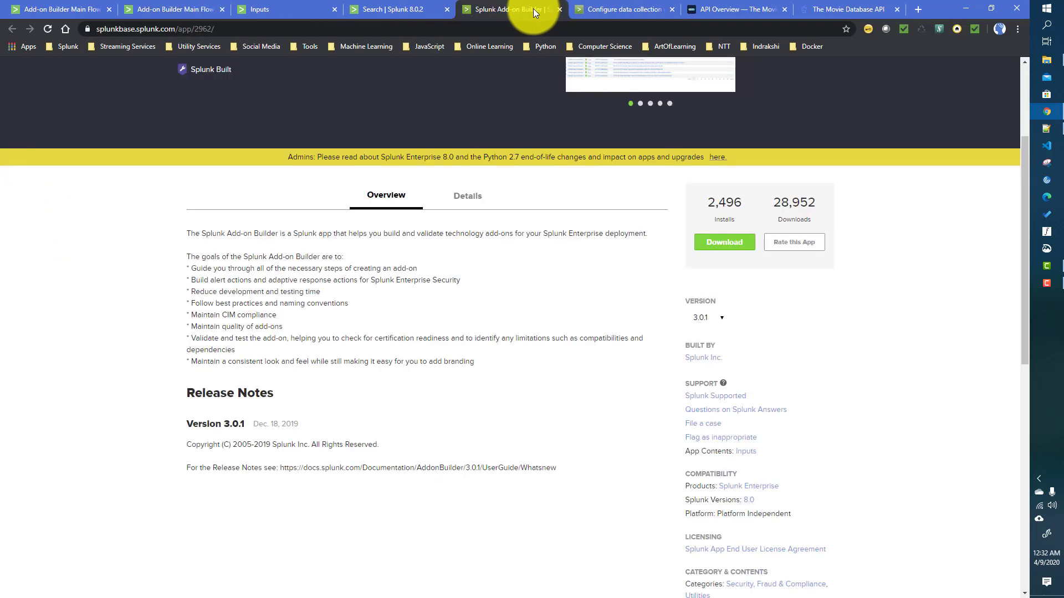
left_click(599, 8)
scroll(228, 471, "down", 8)
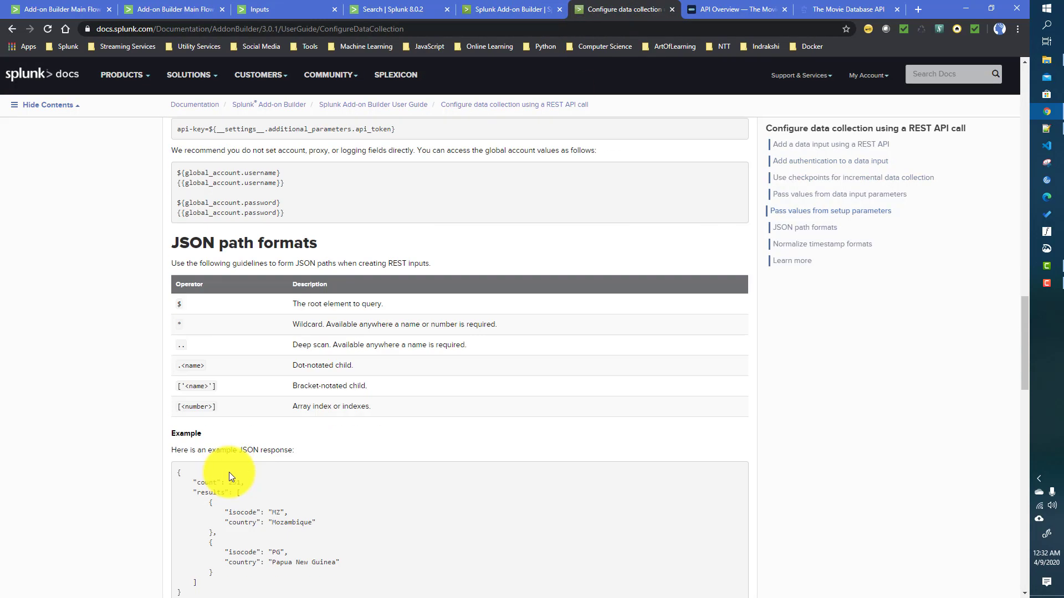
scroll(233, 455, "up", 1)
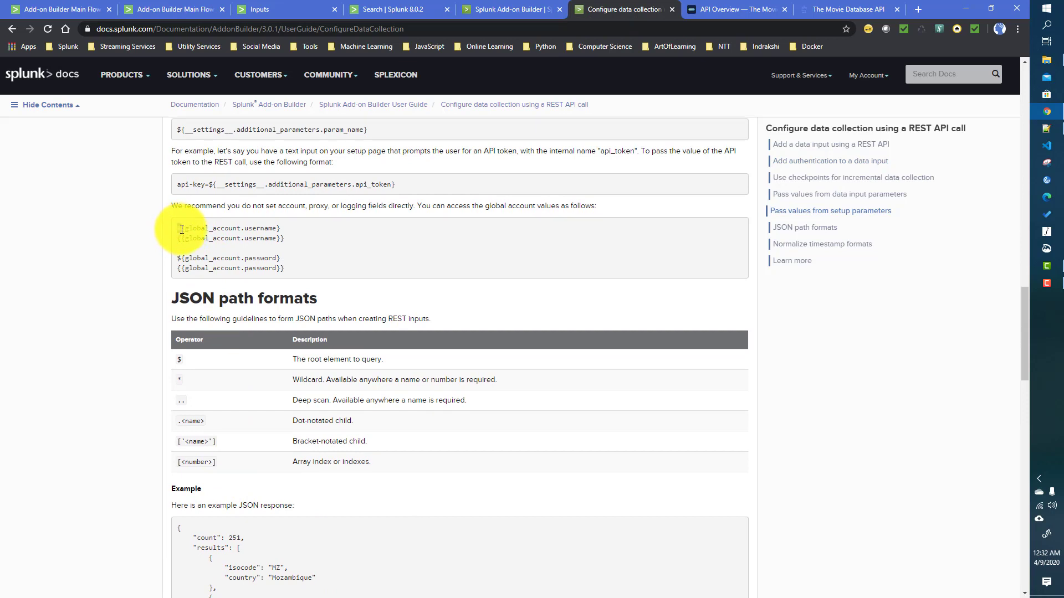
left_click_drag(186, 231, 241, 227)
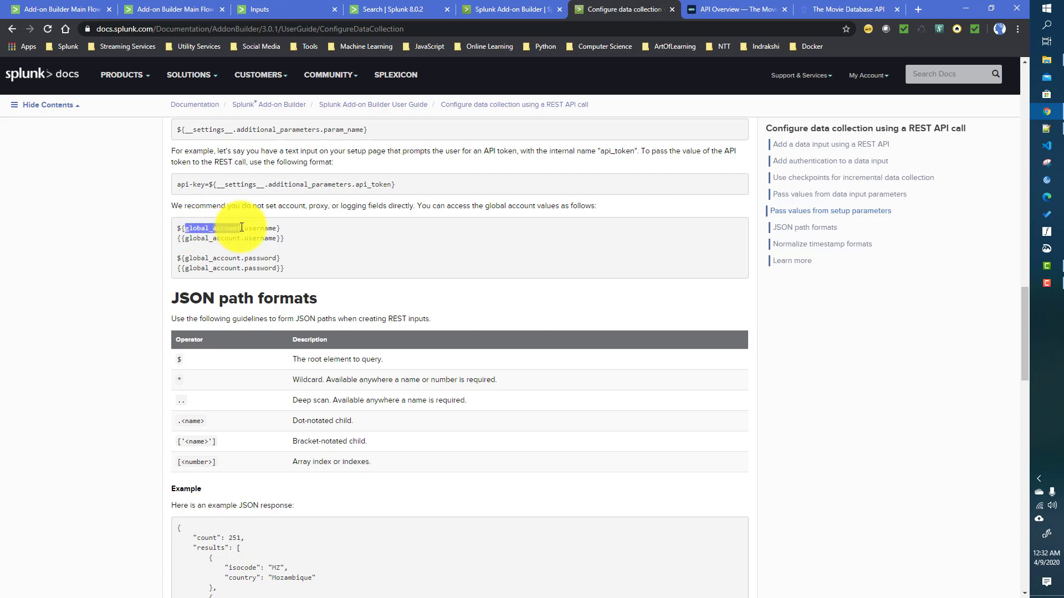
left_click_drag(188, 258, 294, 259)
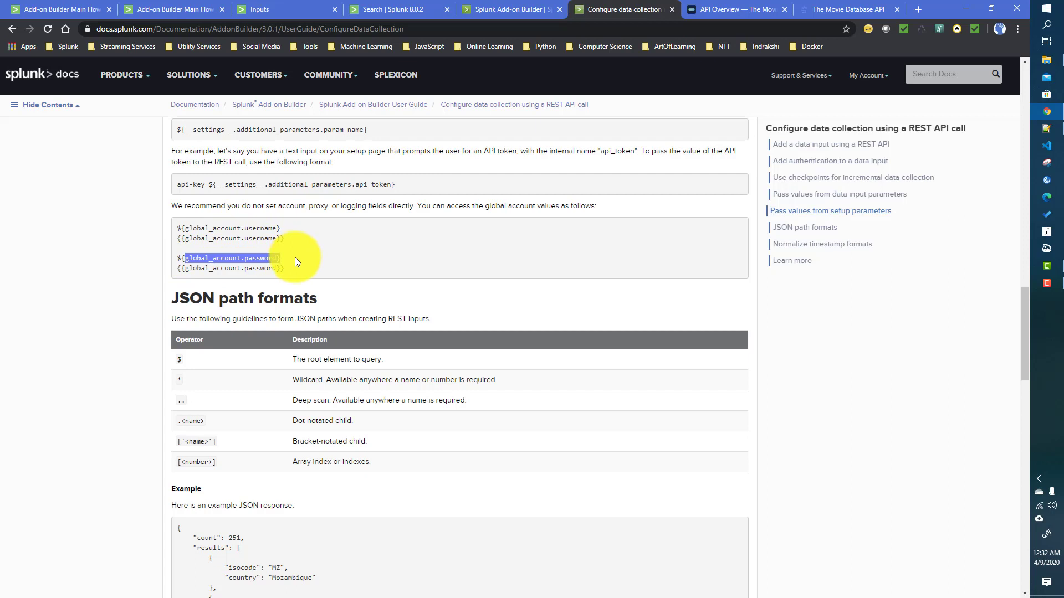
- Remove the Global Account component from the data input parameters and disable global account settings in the add-on setup parameters
left_click(176, 8)
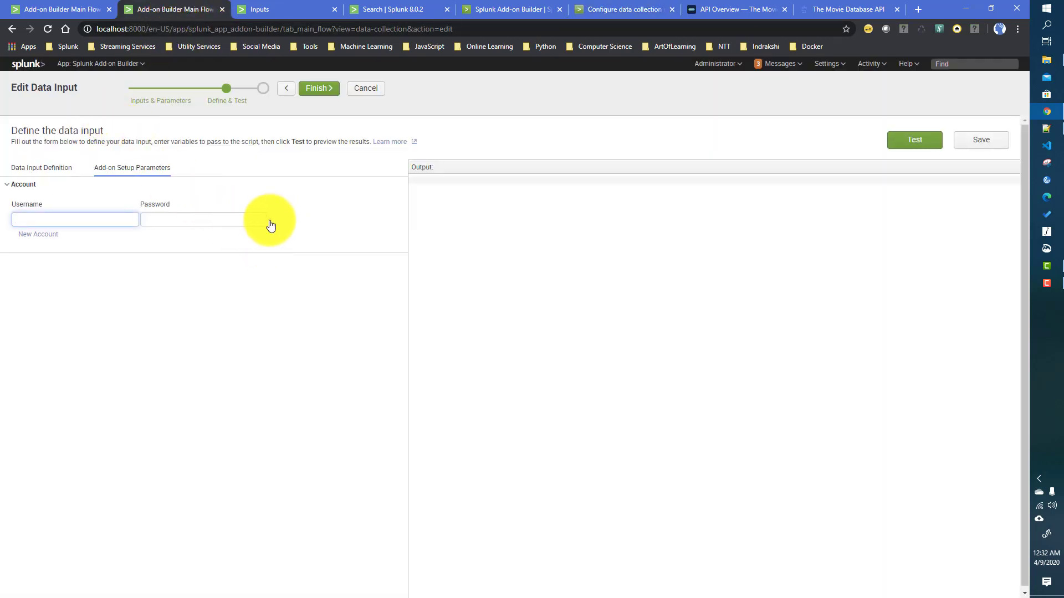
left_click(285, 90)
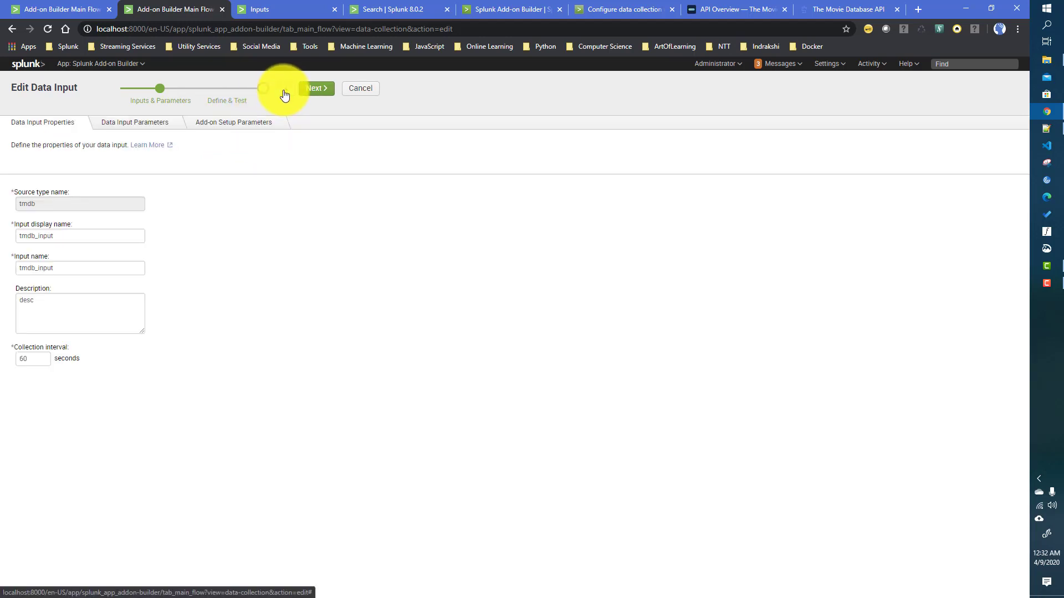
left_click(221, 128)
left_click(141, 123)
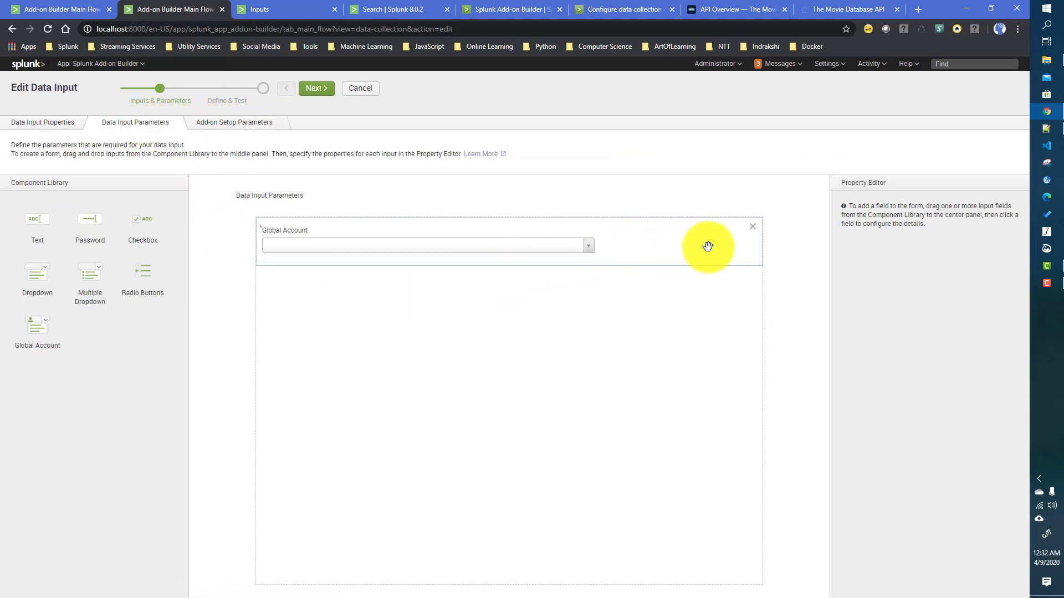
left_click(753, 228)
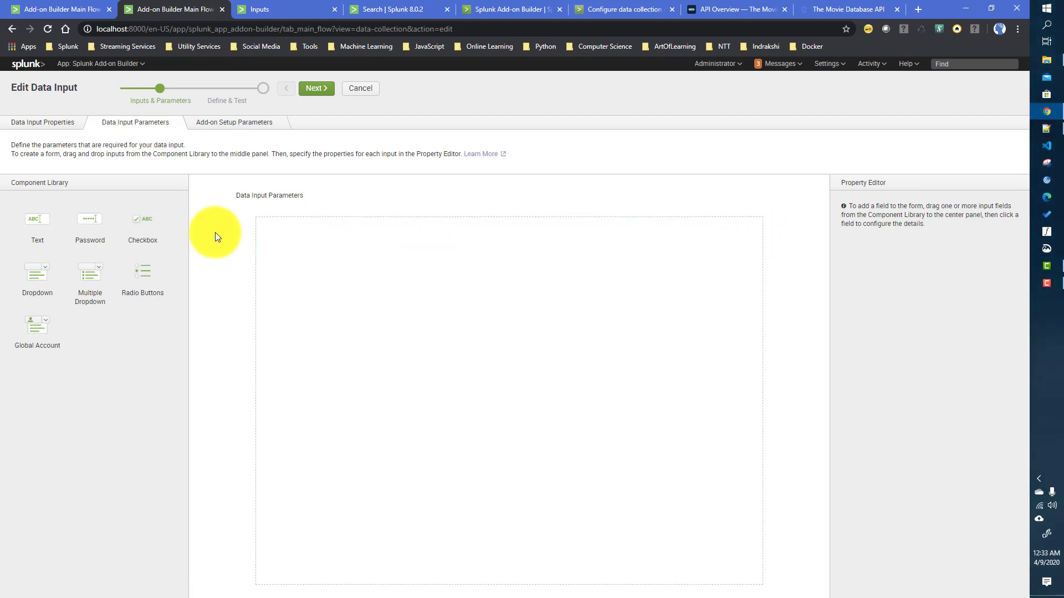
left_click(234, 123)
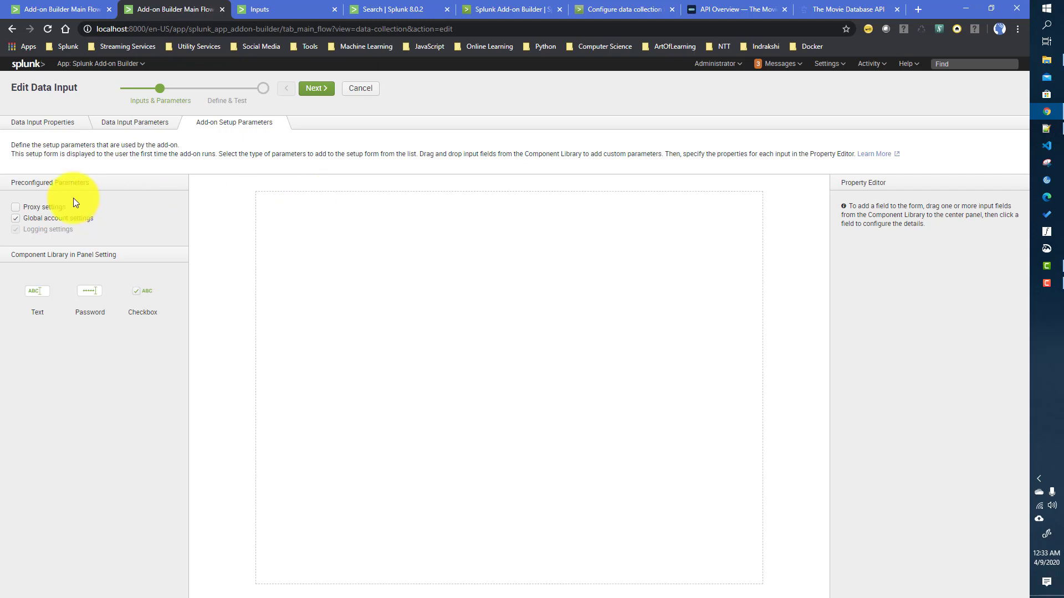
left_click(16, 220)
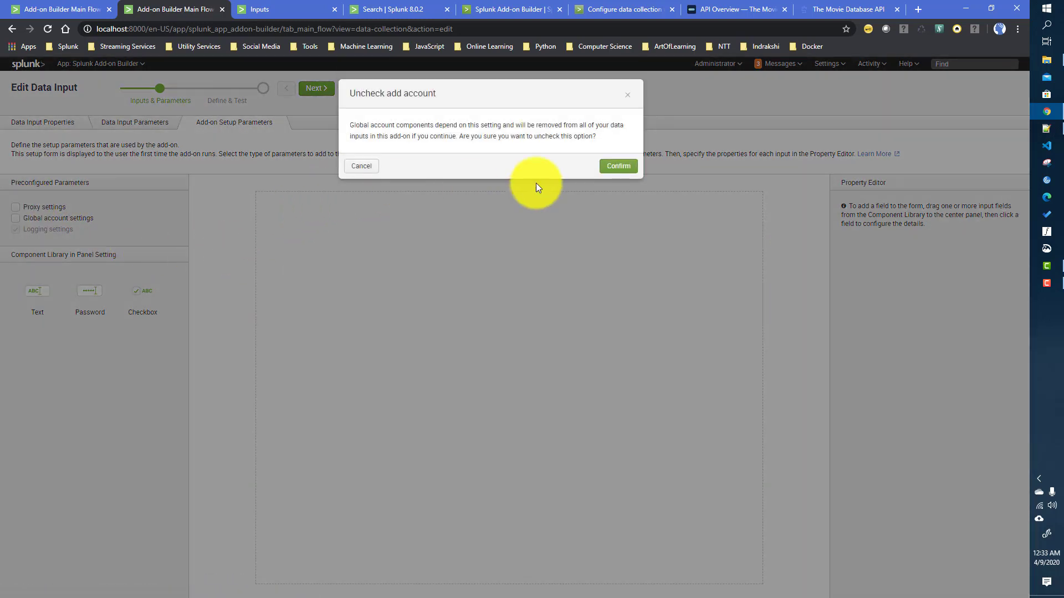
left_click(620, 168)
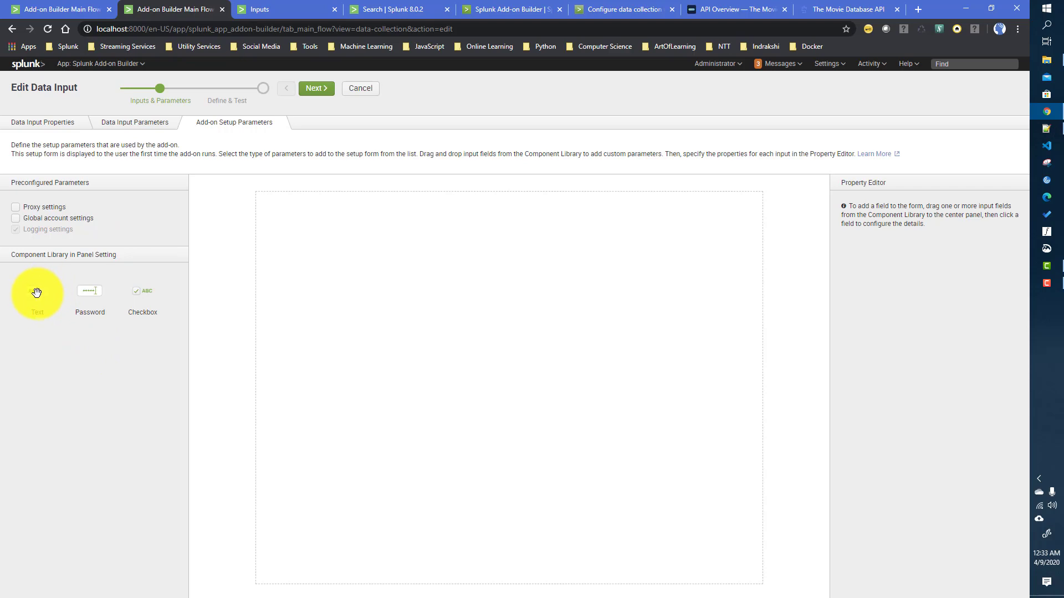
- Add a Text field to the add-on setup parameters form and set its display label to API Key
left_click_drag(36, 292, 272, 297)
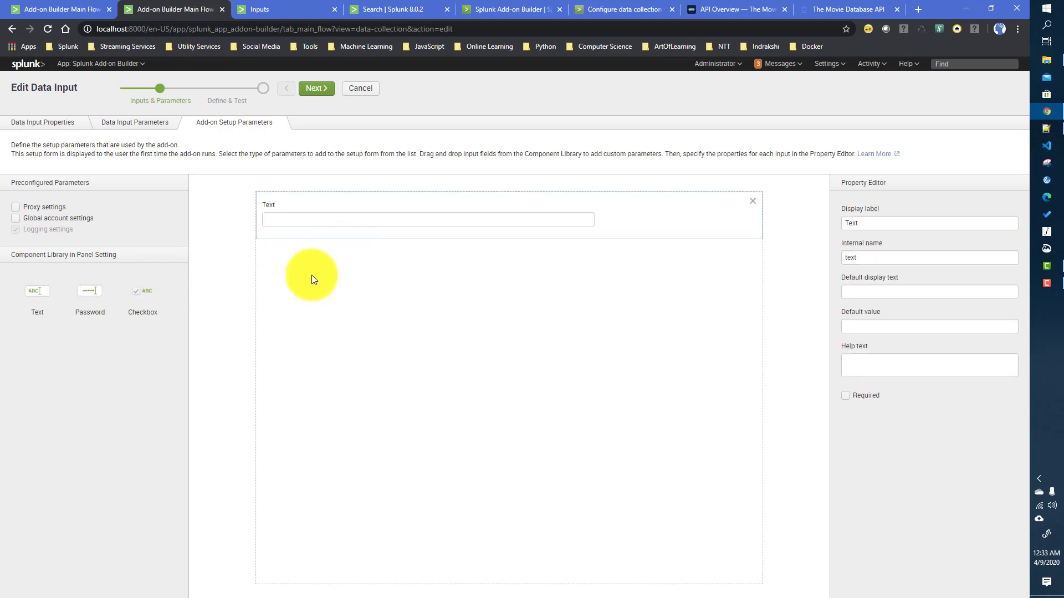
double_click(872, 225)
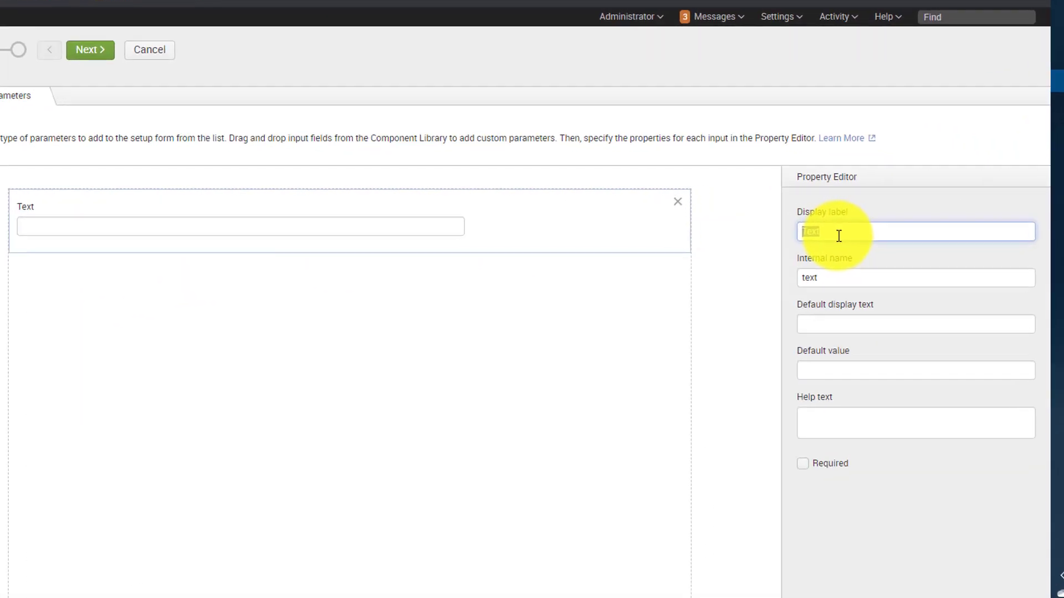
type("API")
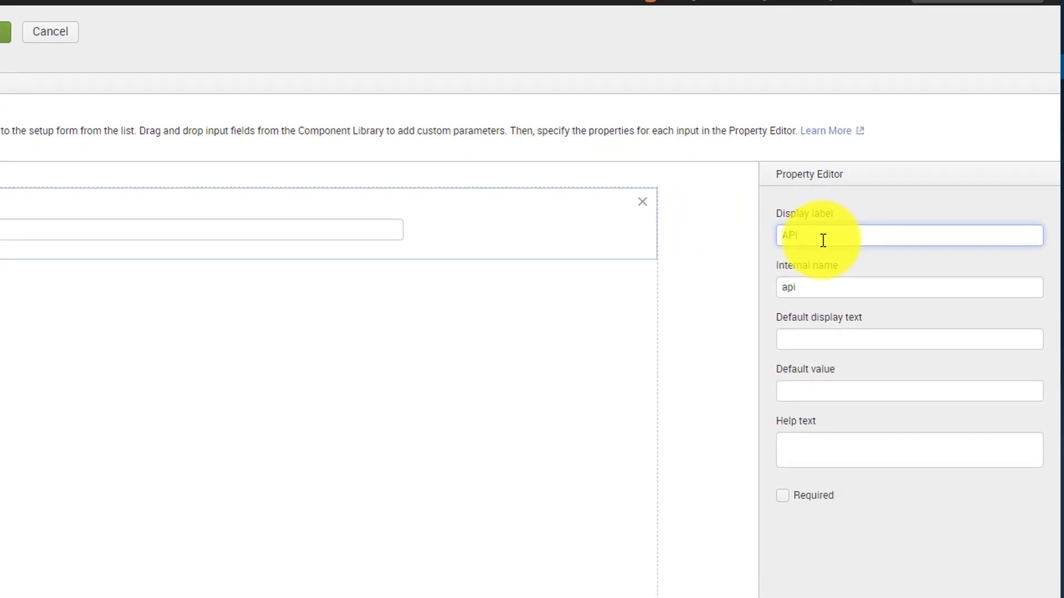
type(" Key")
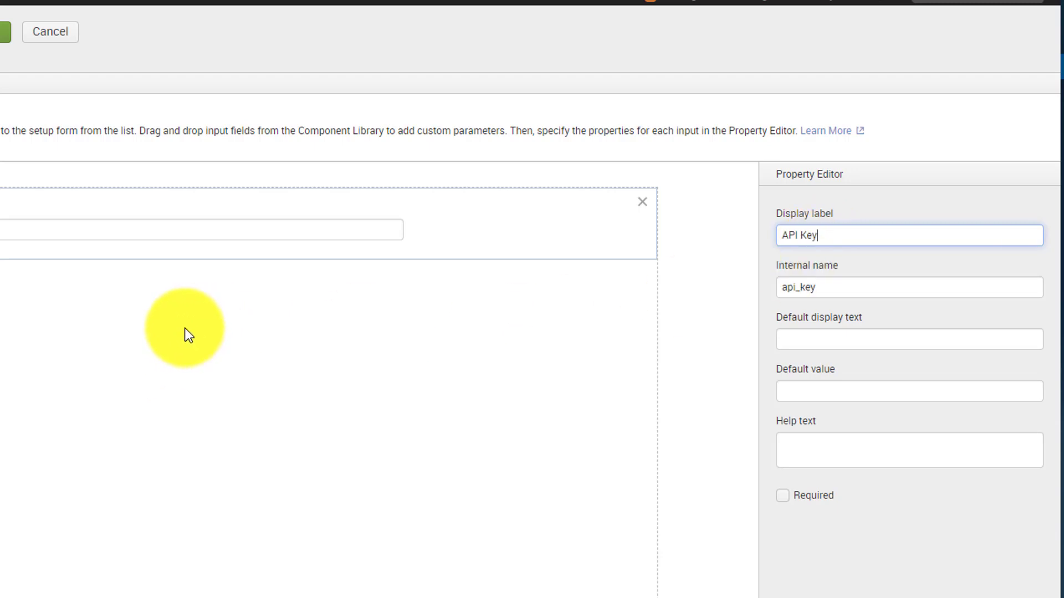
- Set the API Key field's default display text to "Please provide API key", make it required, and proceed to the data input definition
left_click(815, 345)
type("P")
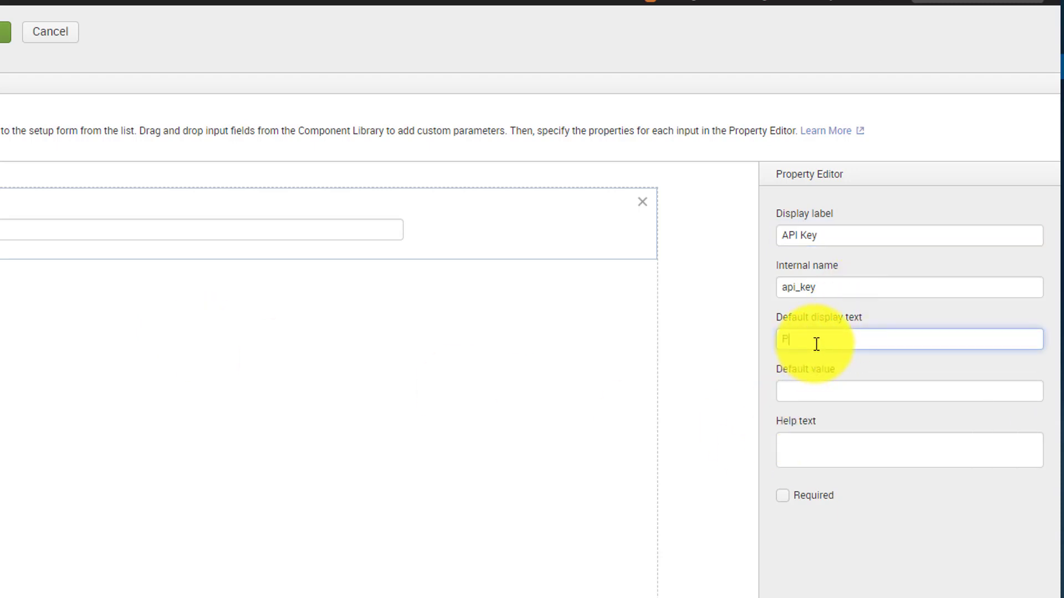
type("lease provide API key")
left_click(789, 502)
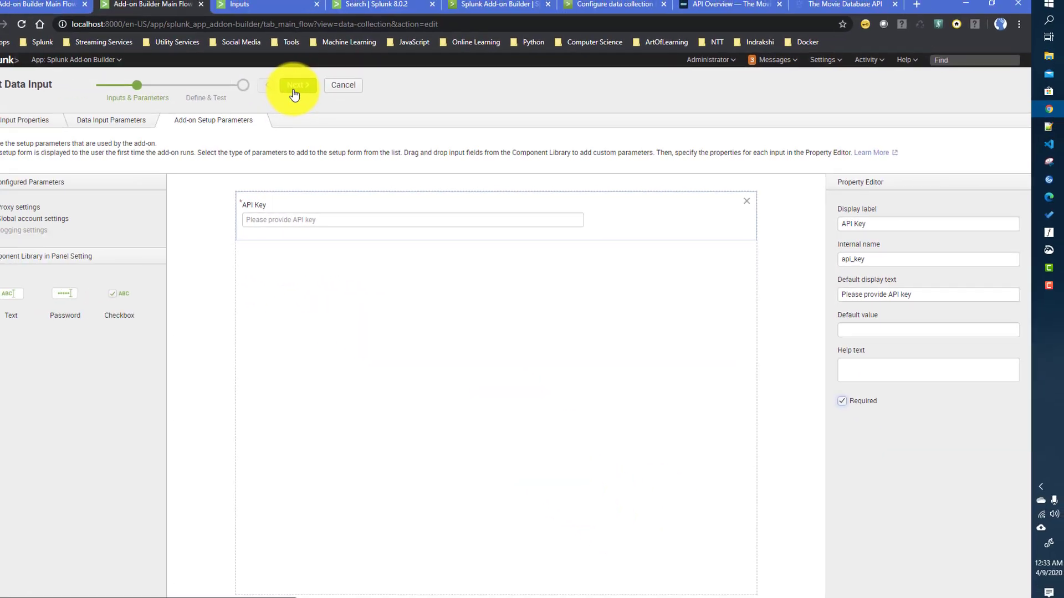
left_click(53, 44)
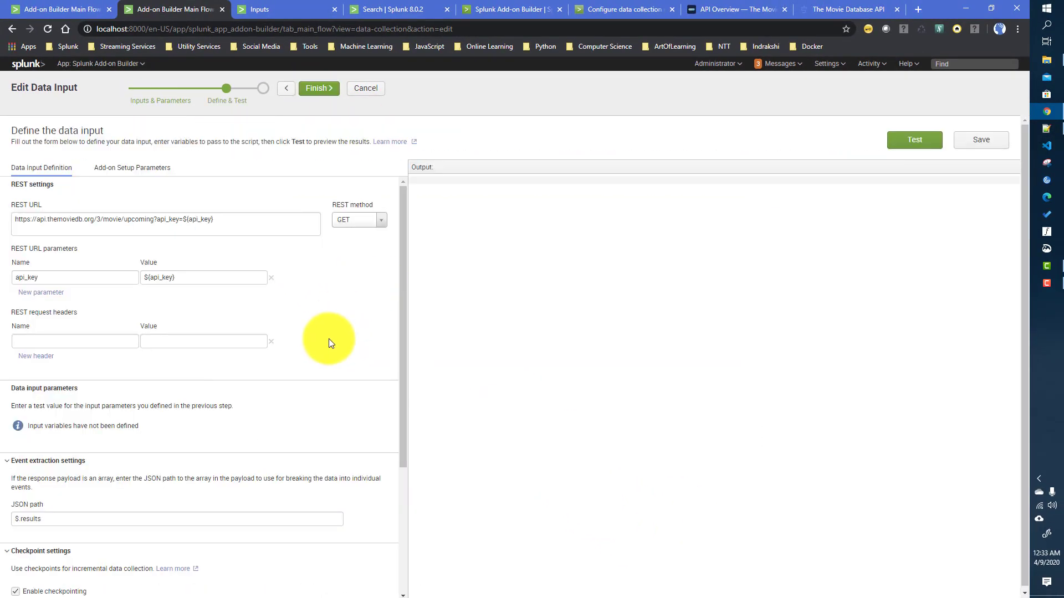
- Examine the data input parameters, the api_key REST URL parameter and the API Key field in the add-on setup parameters
scroll(329, 338, "down", 2)
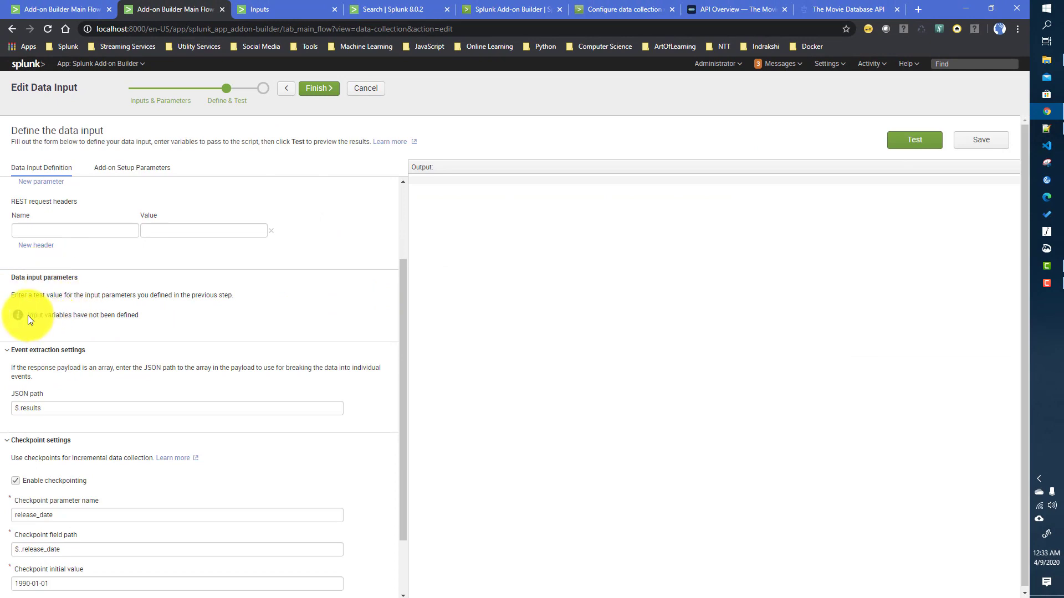
left_click_drag(28, 314, 168, 317)
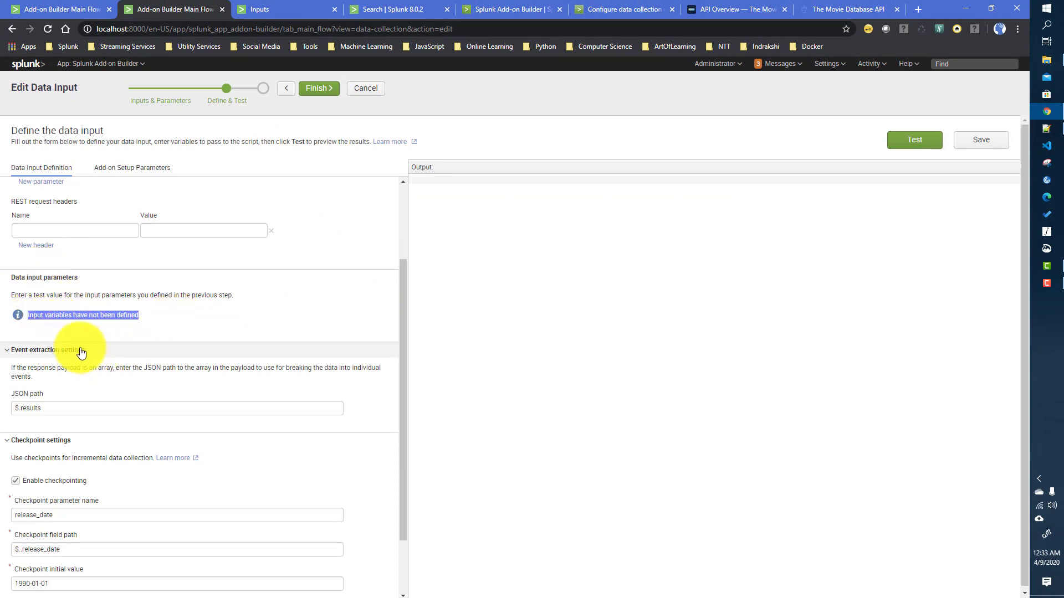
left_click(23, 442)
left_click(14, 465)
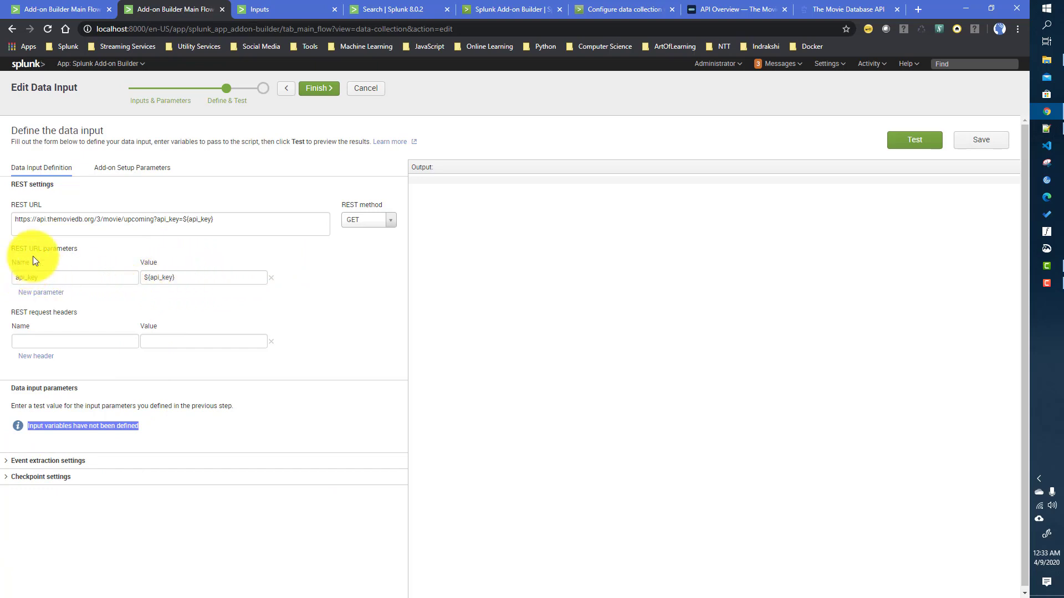
left_click_drag(19, 249, 88, 257)
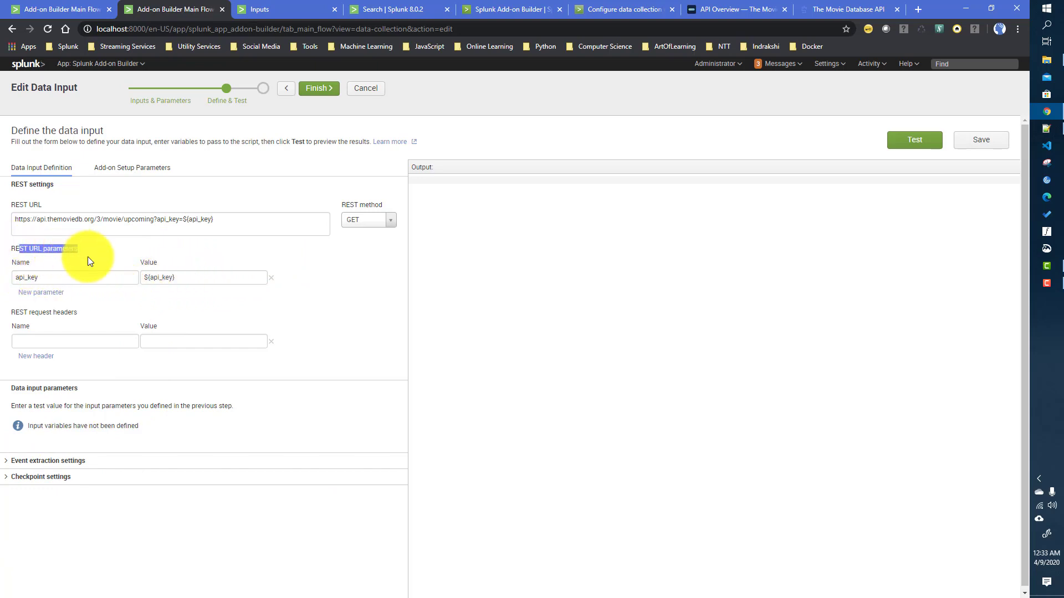
mouse_move(148, 275)
left_mouse_down()
mouse_move(178, 275)
mouse_move(143, 277)
left_mouse_up()
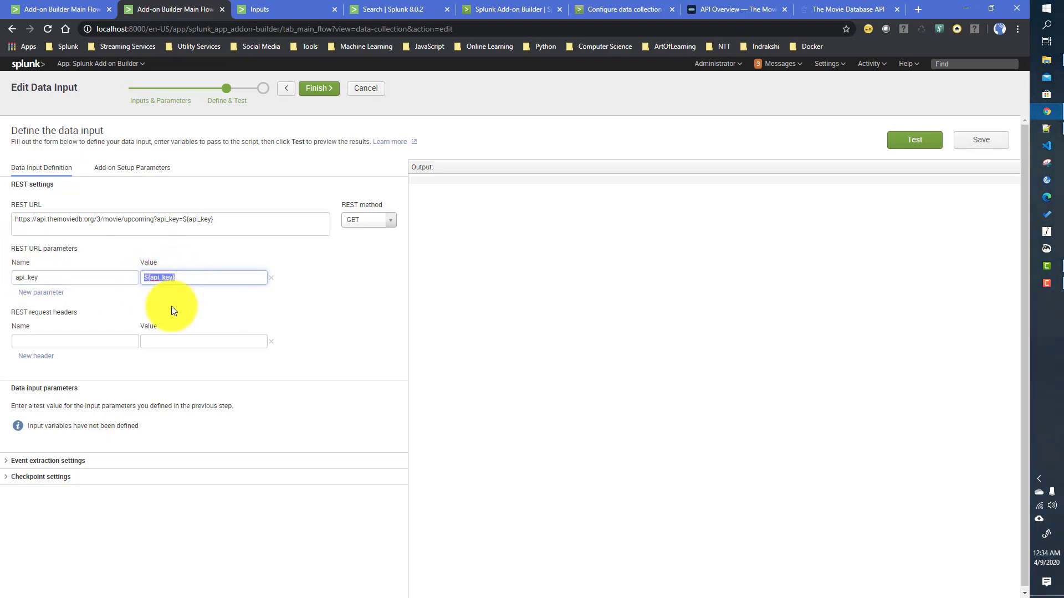
left_click(161, 276)
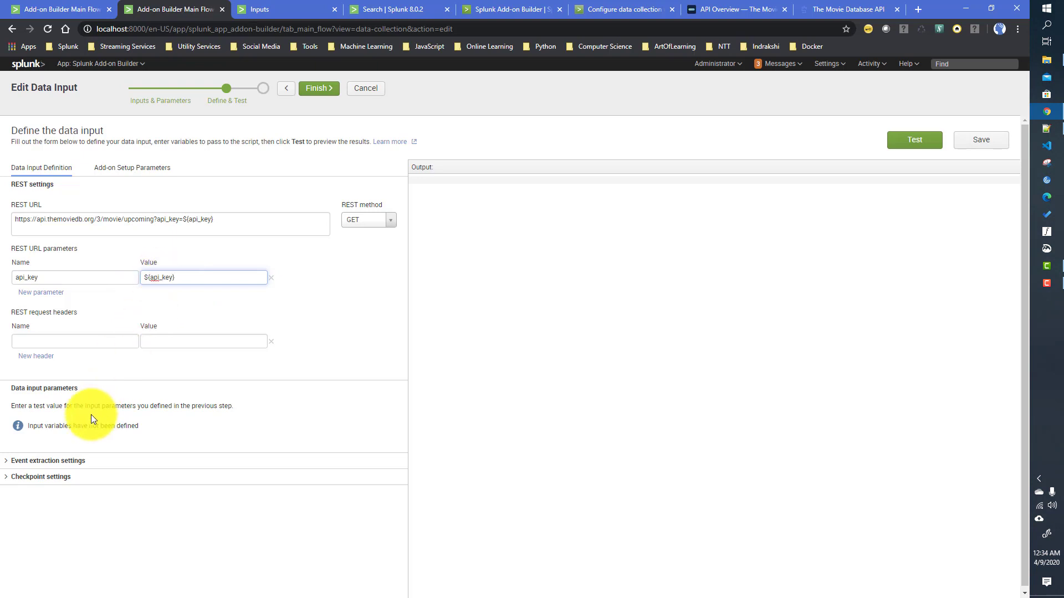
left_click_drag(183, 275, 136, 274)
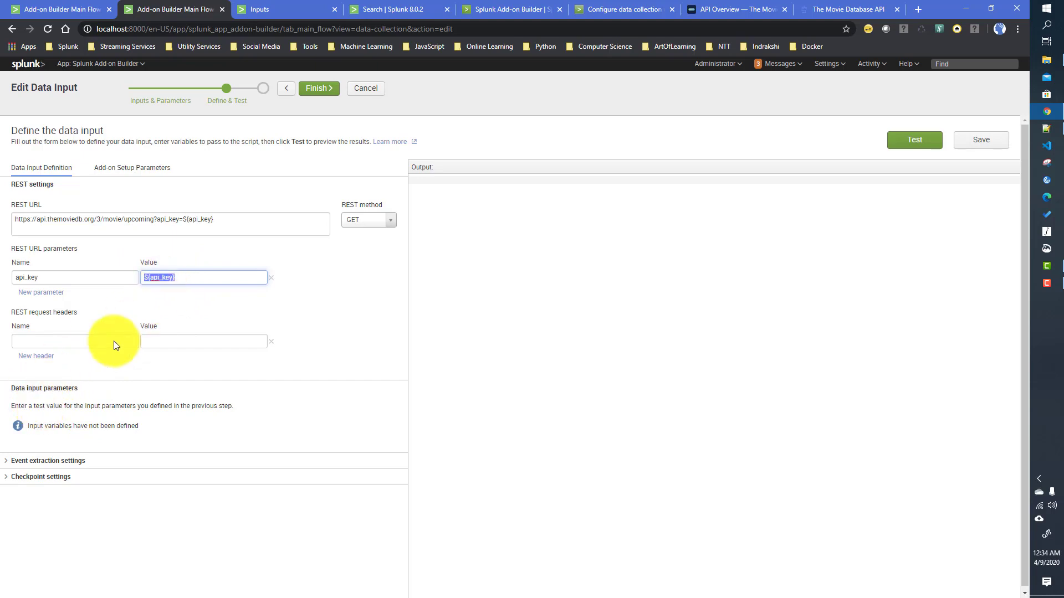
left_click(123, 172)
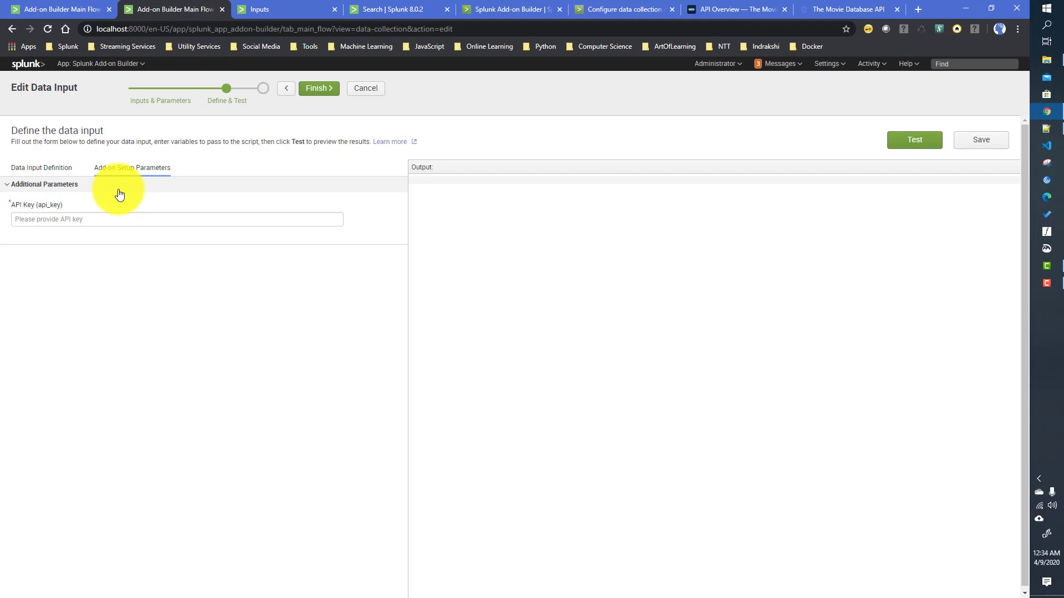
- Copy the setup parameter reference ${__settings__.additional_parameters.api_token} from the Splunk documentation on configuring REST API data collection
left_click(483, 14)
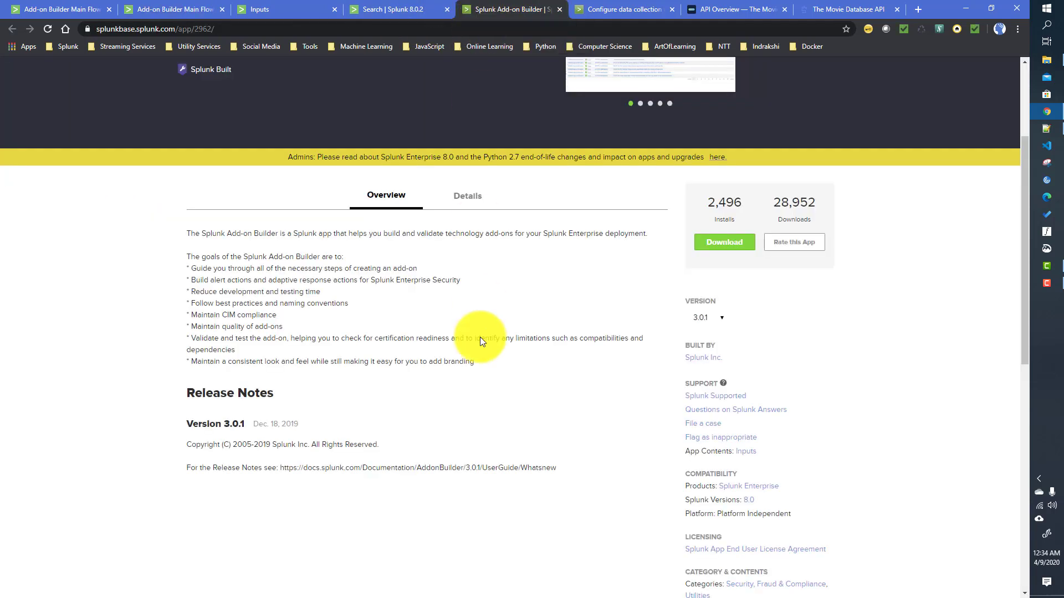
left_click(597, 11)
scroll(384, 469, "up", 2)
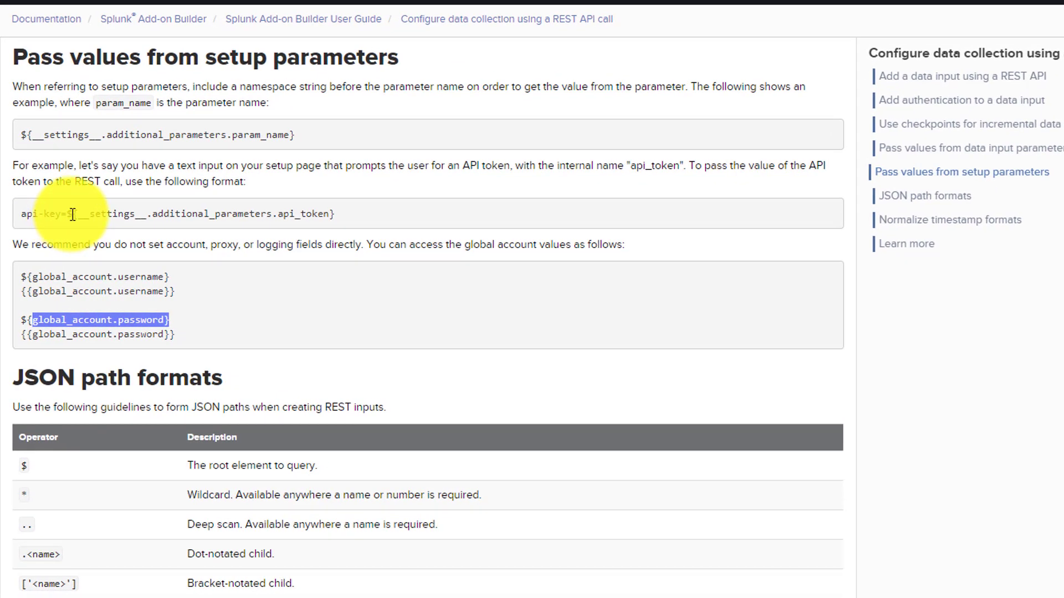
left_click(68, 216)
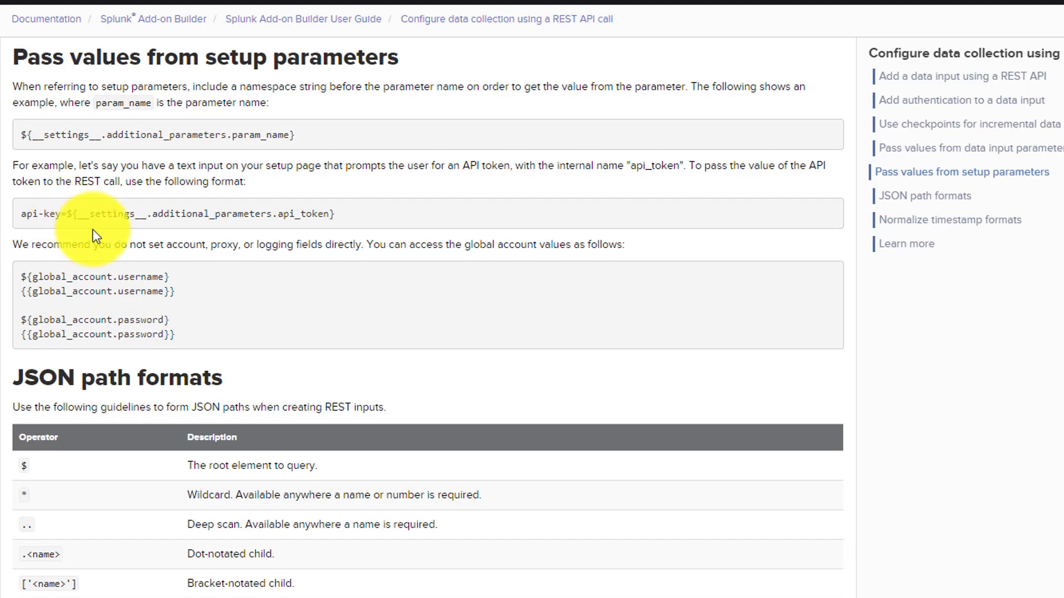
left_click_drag(80, 214, 342, 224)
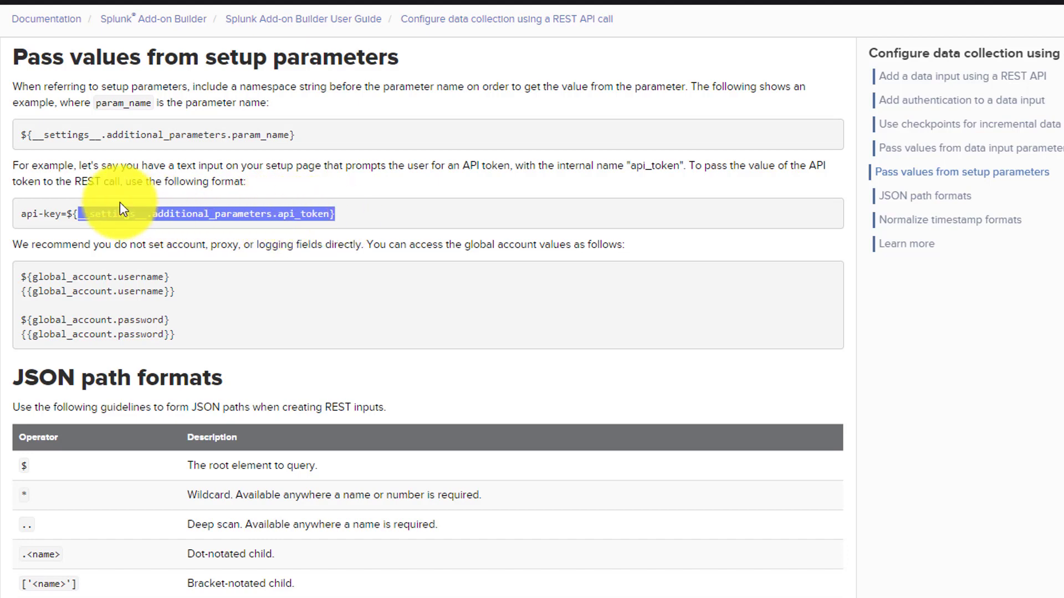
left_click(68, 215)
left_click_drag(68, 215, 336, 230)
key("ctrl+c")
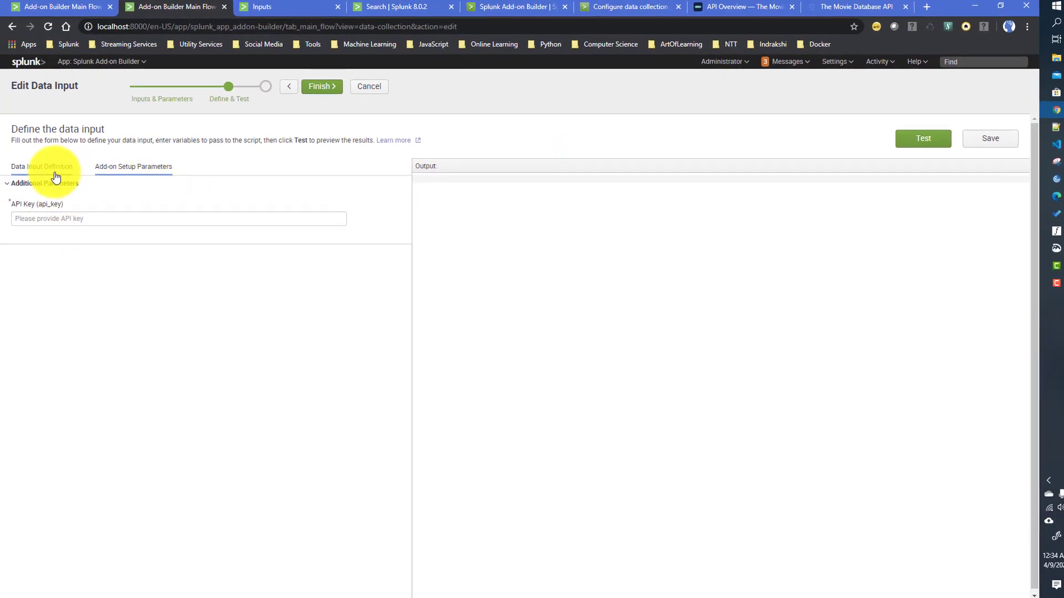
- Set the value of the api_key REST URL parameter to ${__settings__.additional_parameters.api_key} and check the REST URL
left_click(53, 169)
triple_click(265, 275)
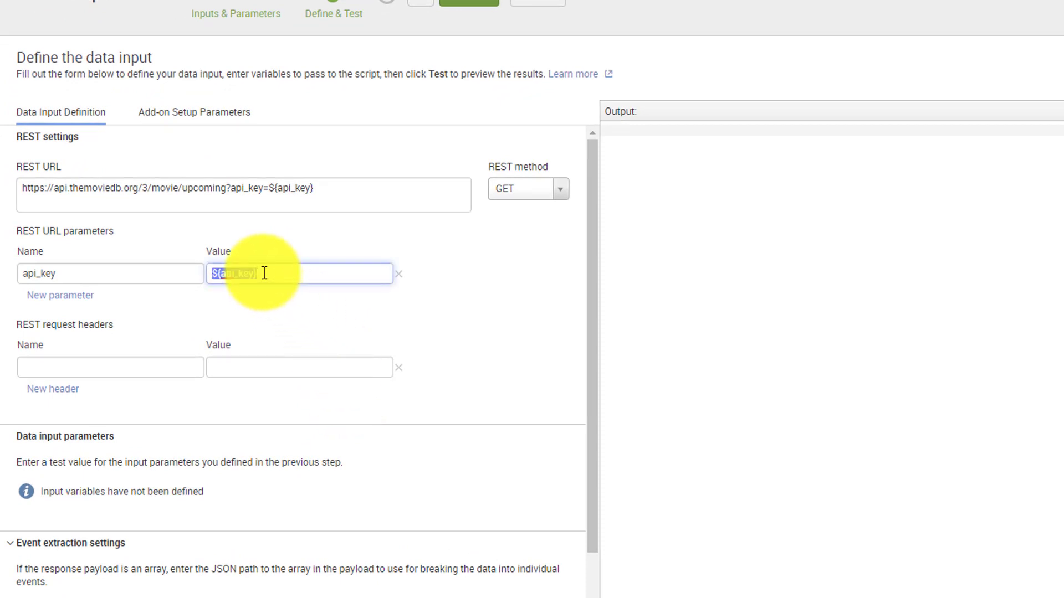
key("ctrl+v")
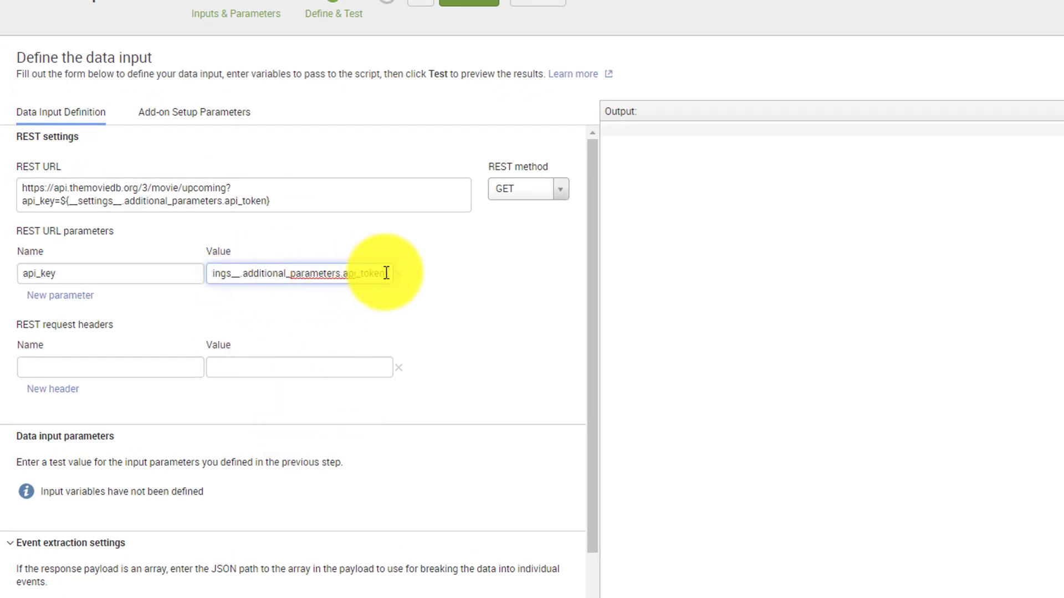
key("BackSpace")
key("BackSpace")
key("BackSpace")
key("BackSpace")
key("BackSpace")
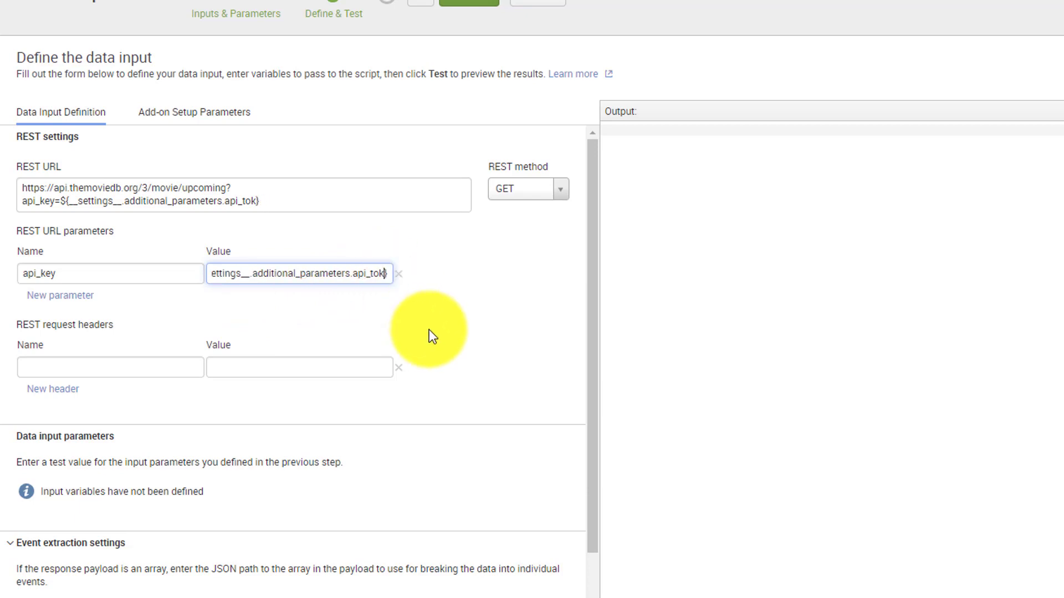
type("key")
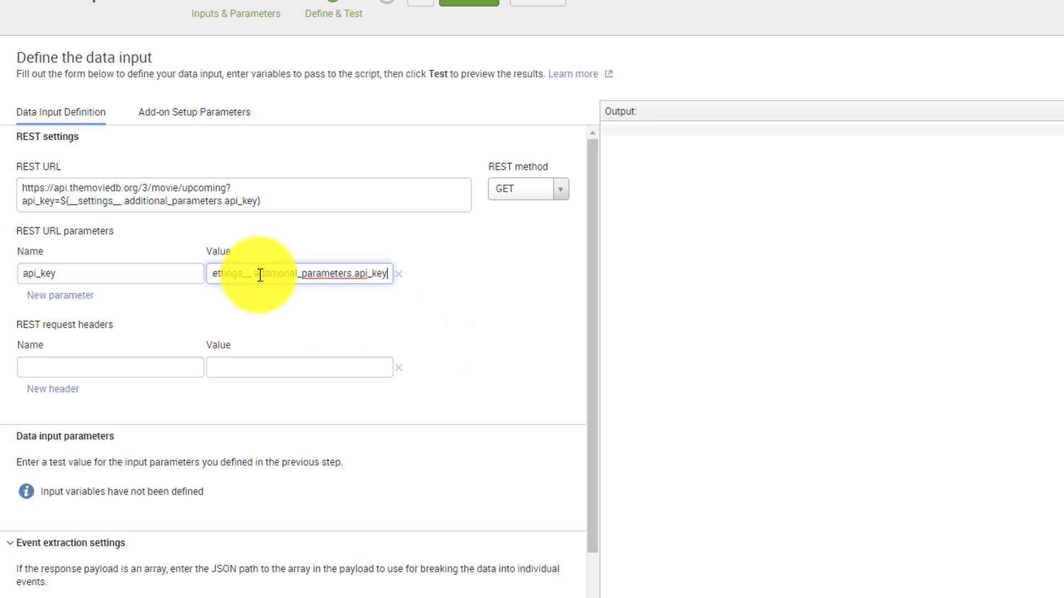
left_click_drag(92, 188, 185, 190)
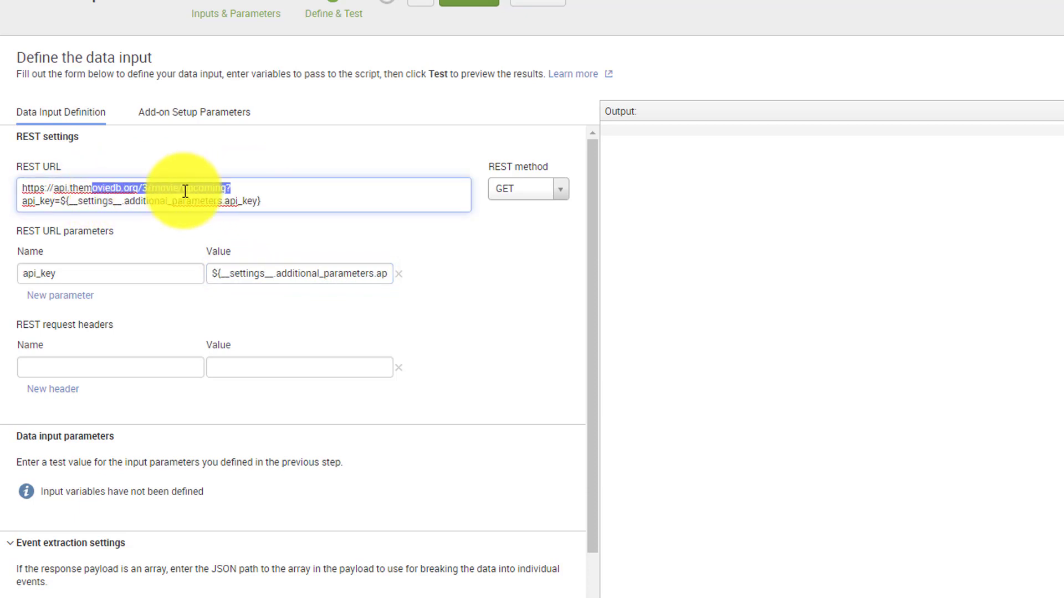
double_click(33, 201)
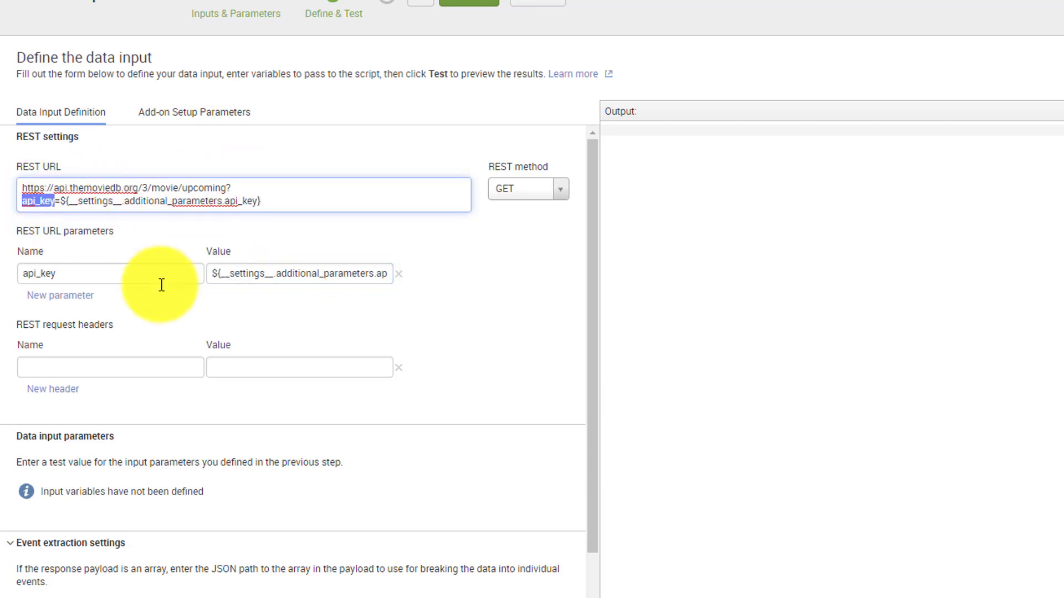
- Copy the API key from tmdb_upcoming.py in Notepad++ into the API Key setup parameter and test the data input
left_click(194, 112)
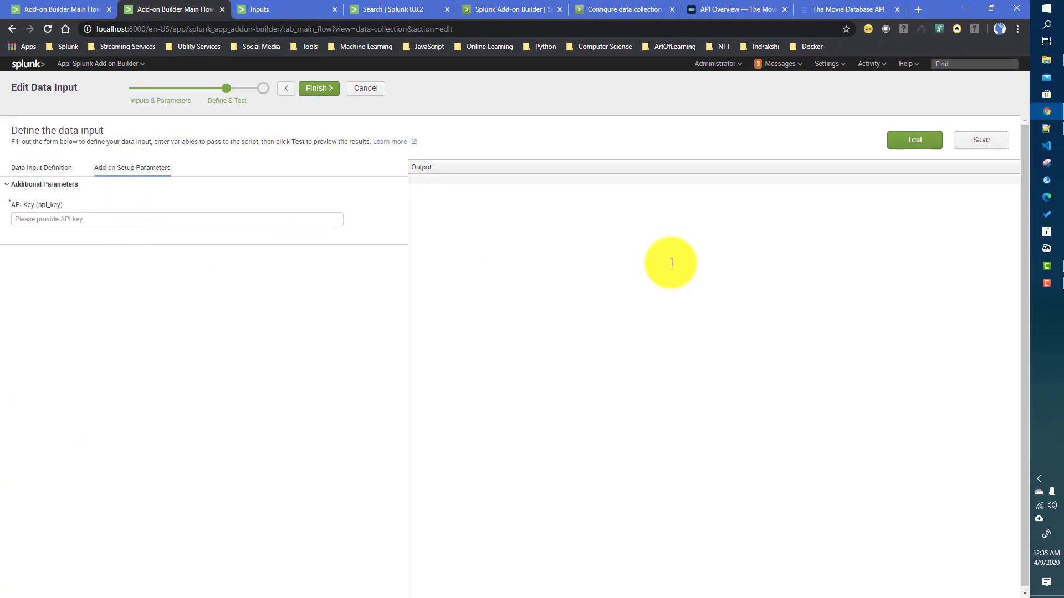
left_click(1046, 128)
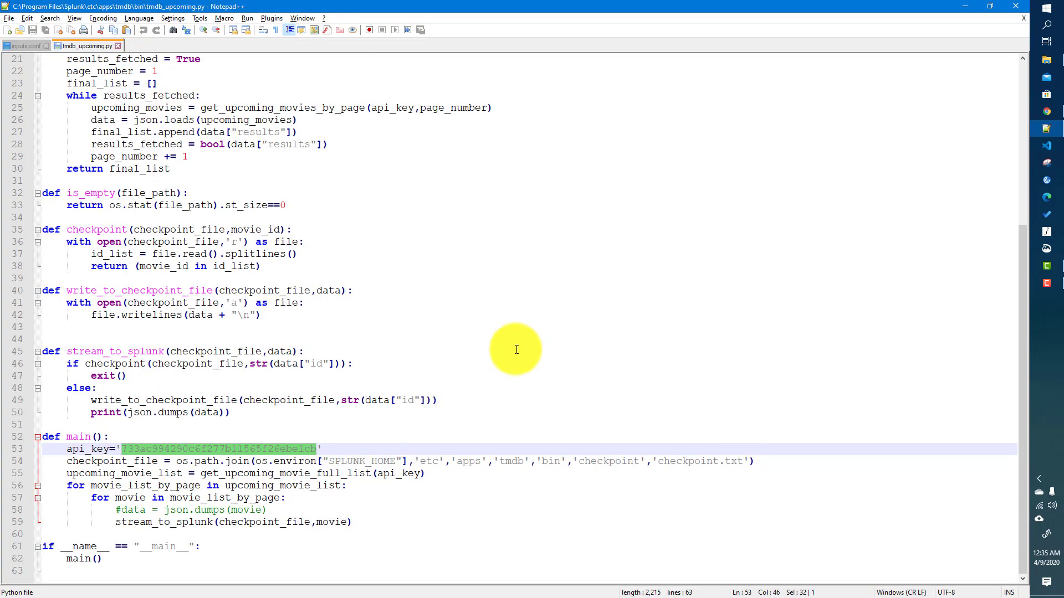
key("alt+Tab")
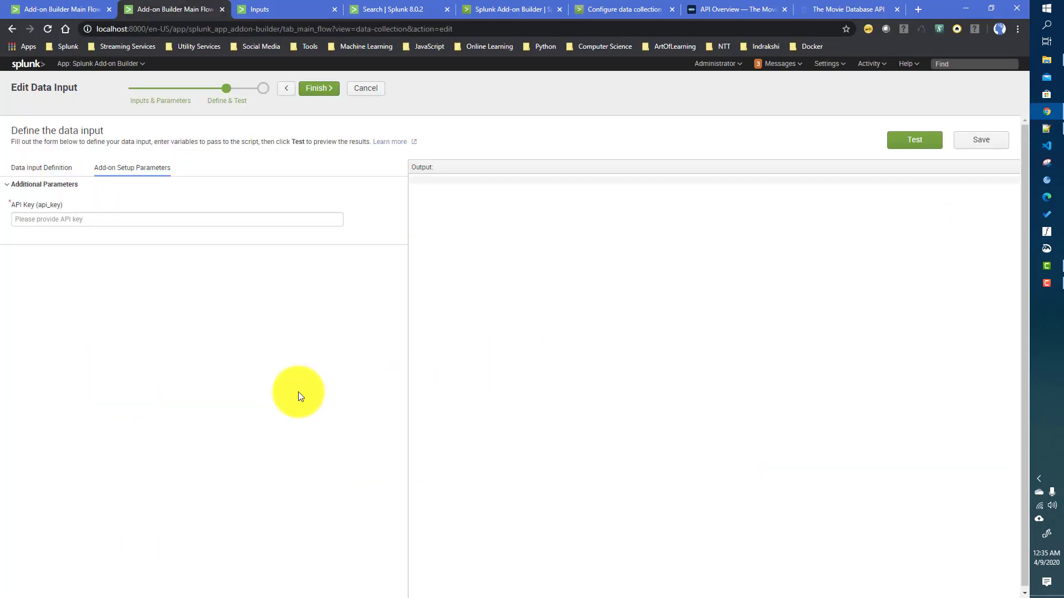
left_click(61, 222)
key("ctrl+v")
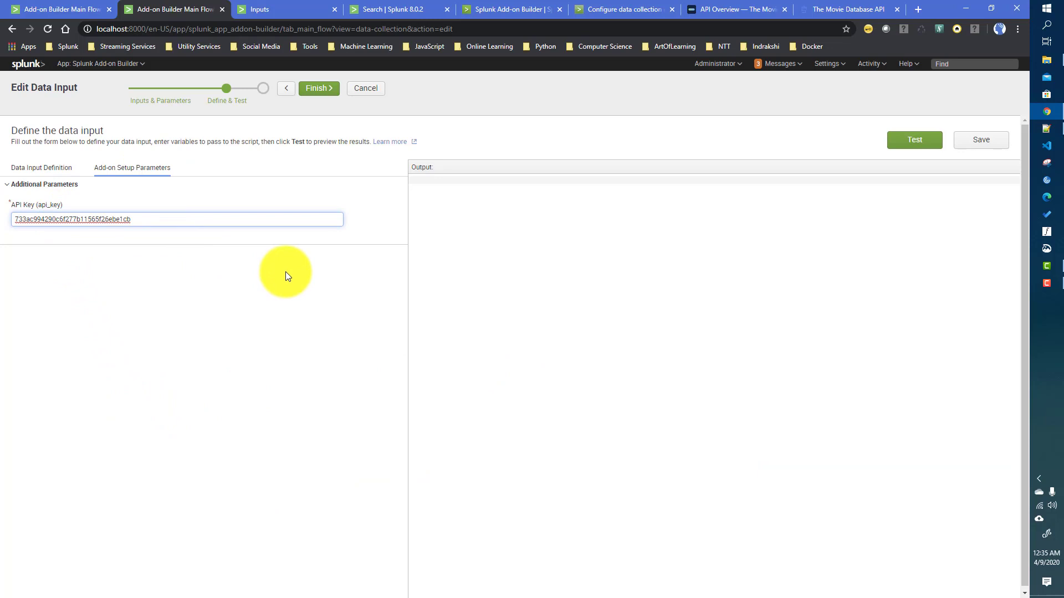
left_click(914, 139)
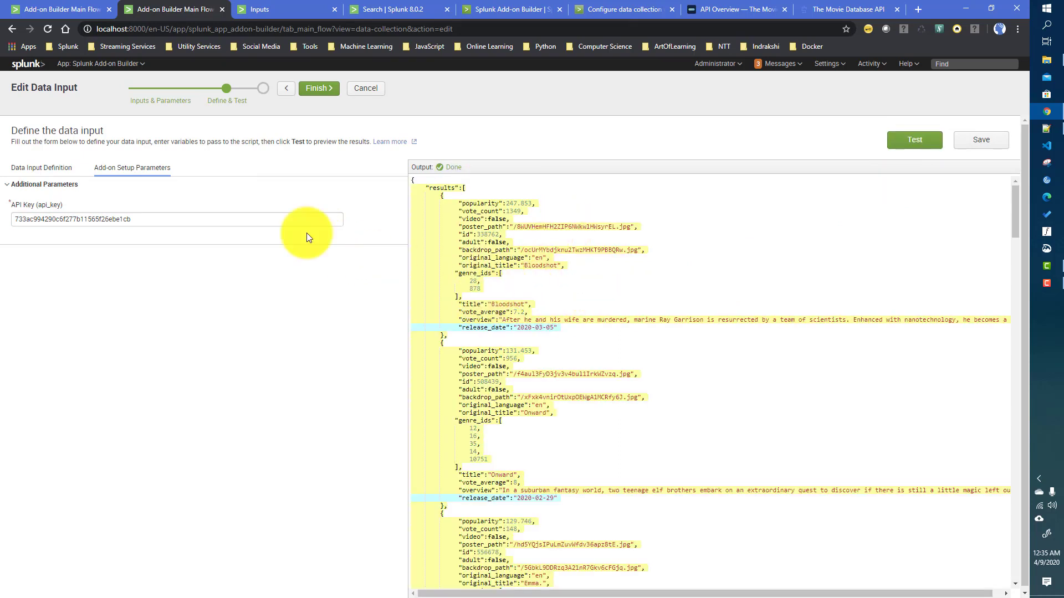
- Review the data input definition against the add-on setup parameters, including the settings reference in the REST URL and the checkpoint settings
left_click(31, 170)
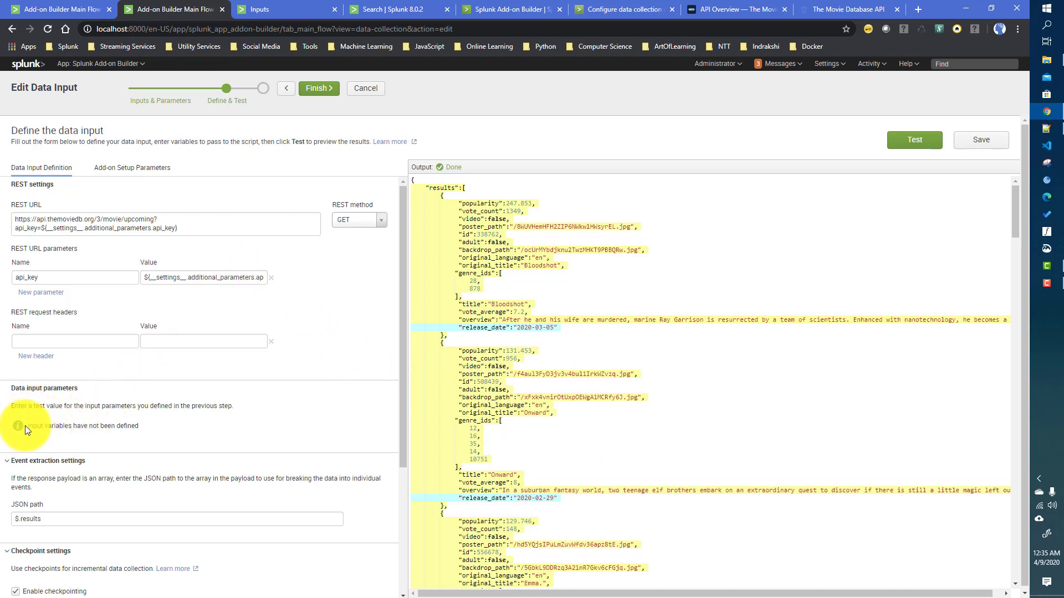
left_click_drag(24, 425, 162, 425)
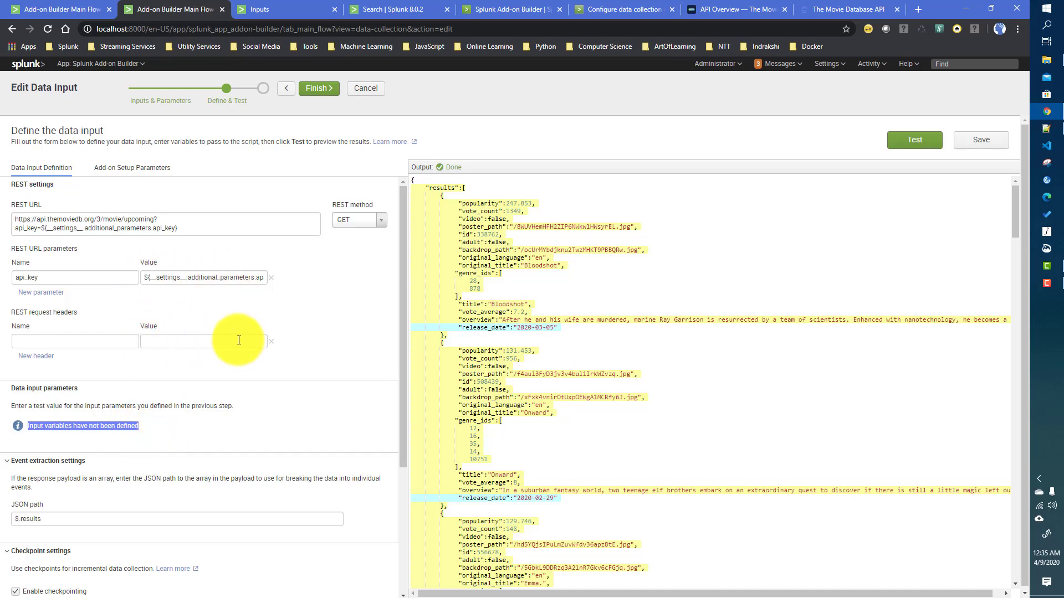
left_click(141, 173)
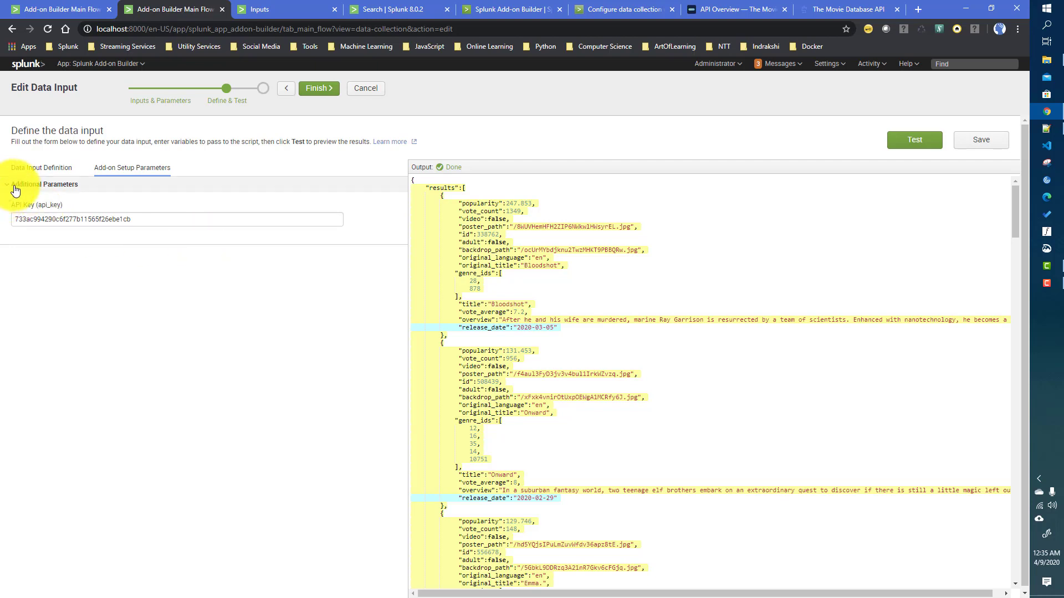
left_click(78, 187)
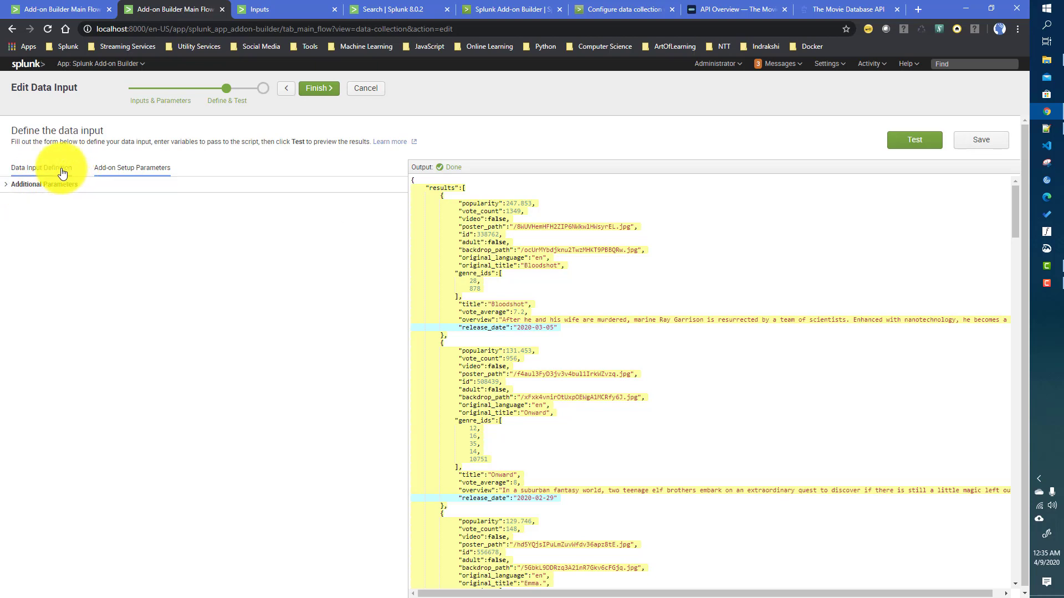
left_click(59, 168)
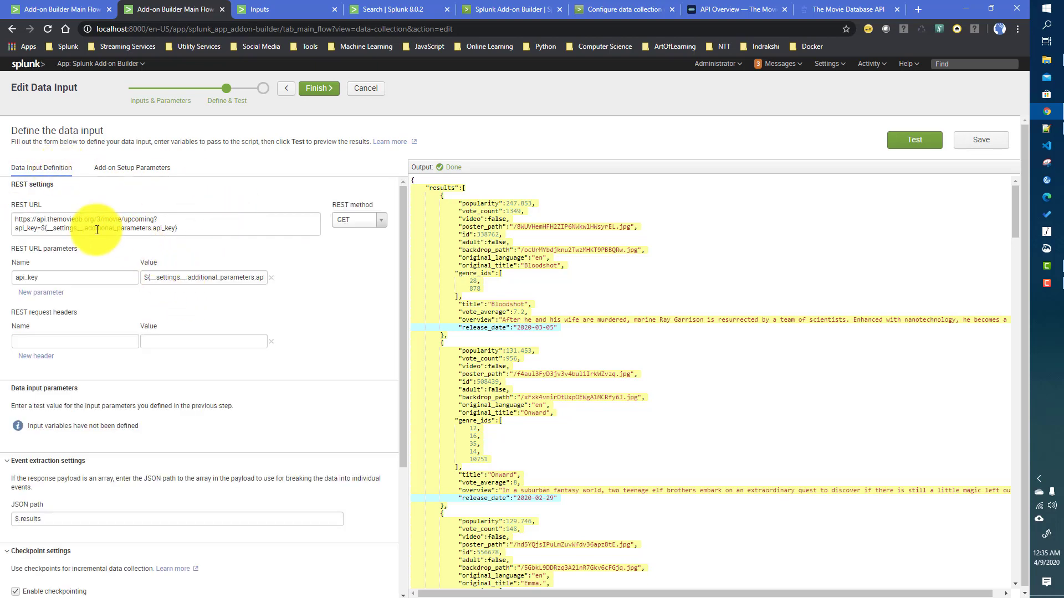
left_click_drag(48, 229, 83, 229)
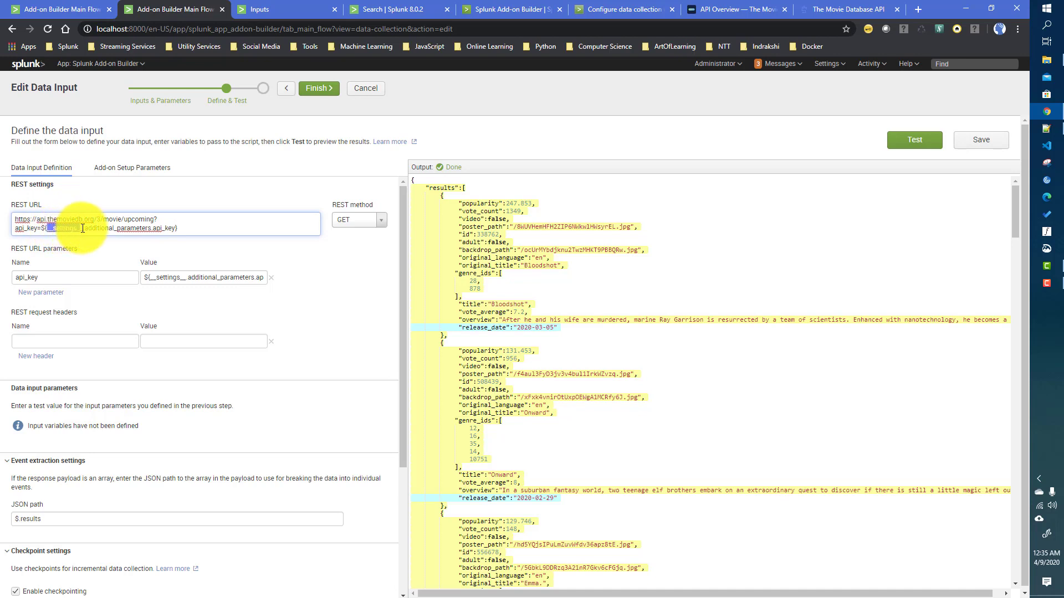
double_click(119, 228)
double_click(167, 228)
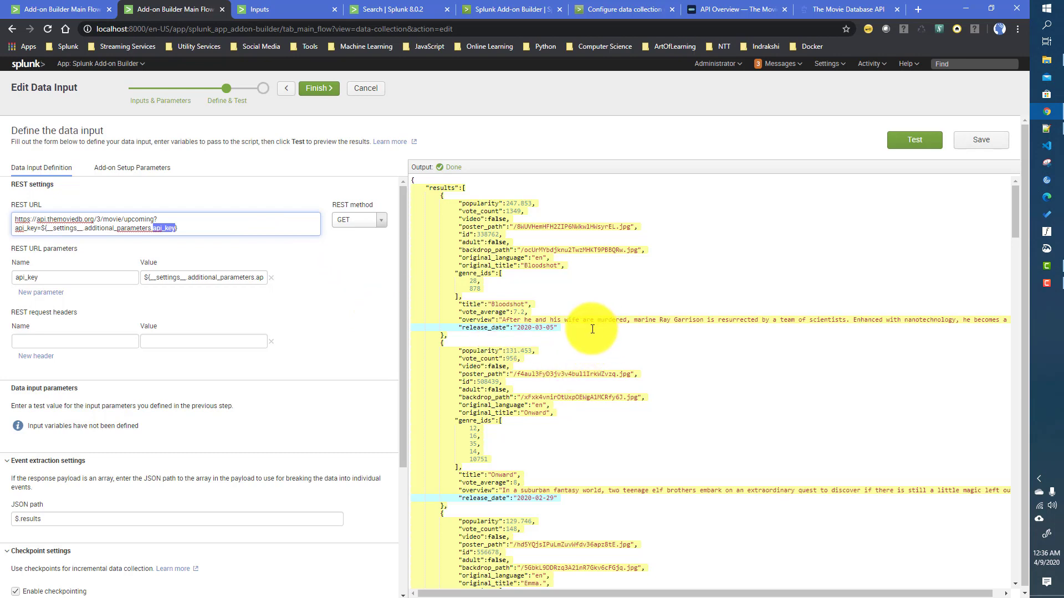
scroll(243, 491, "down", 3)
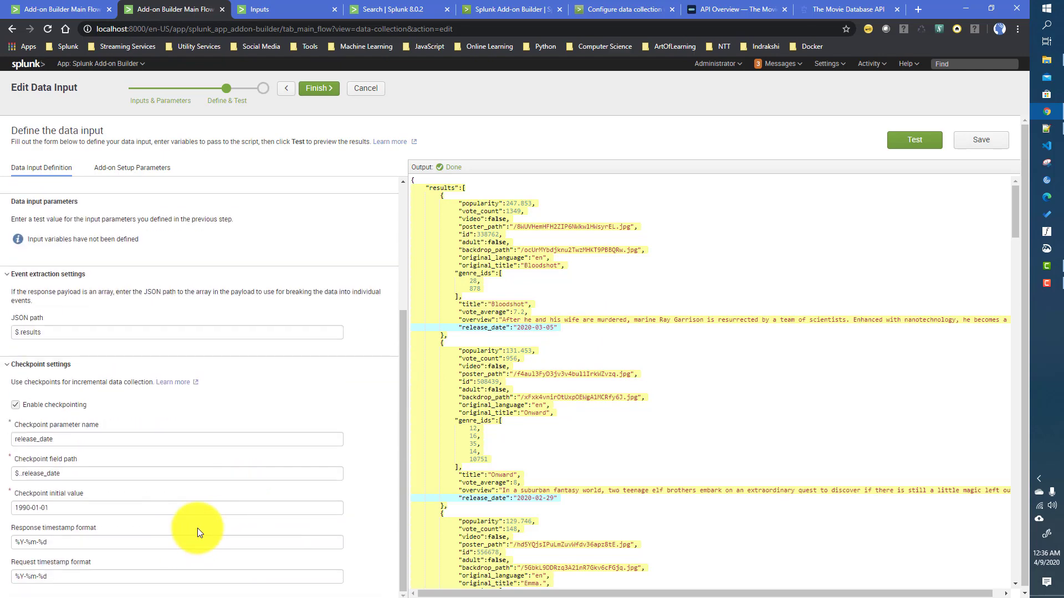
- Recheck the REST settings of the data input, and review the Inputs page and app list of the TA-TMDB add-on
scroll(252, 486, "up", 3)
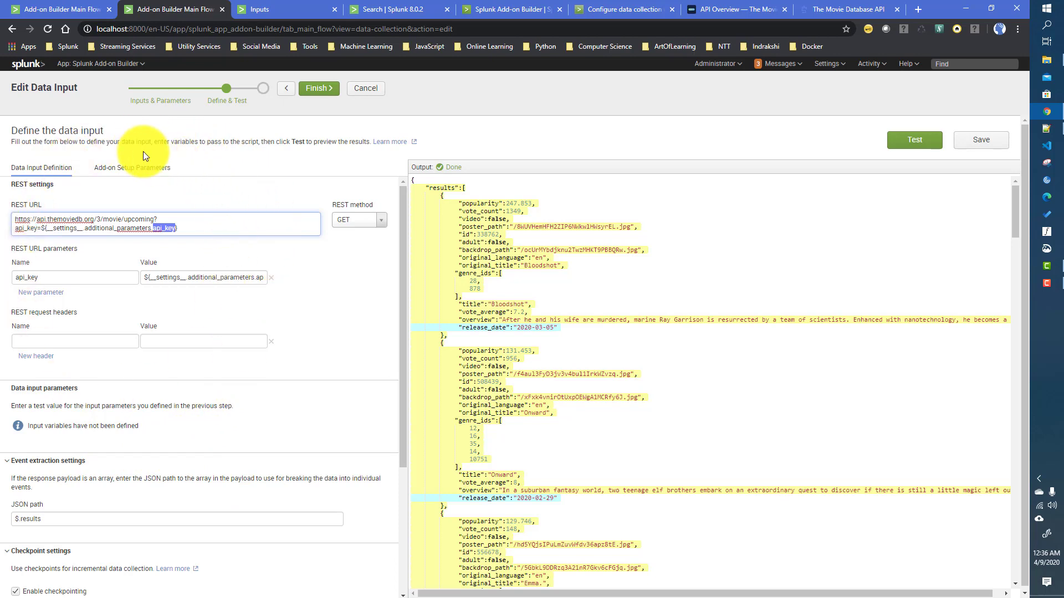
left_click(245, 7)
left_click(70, 65)
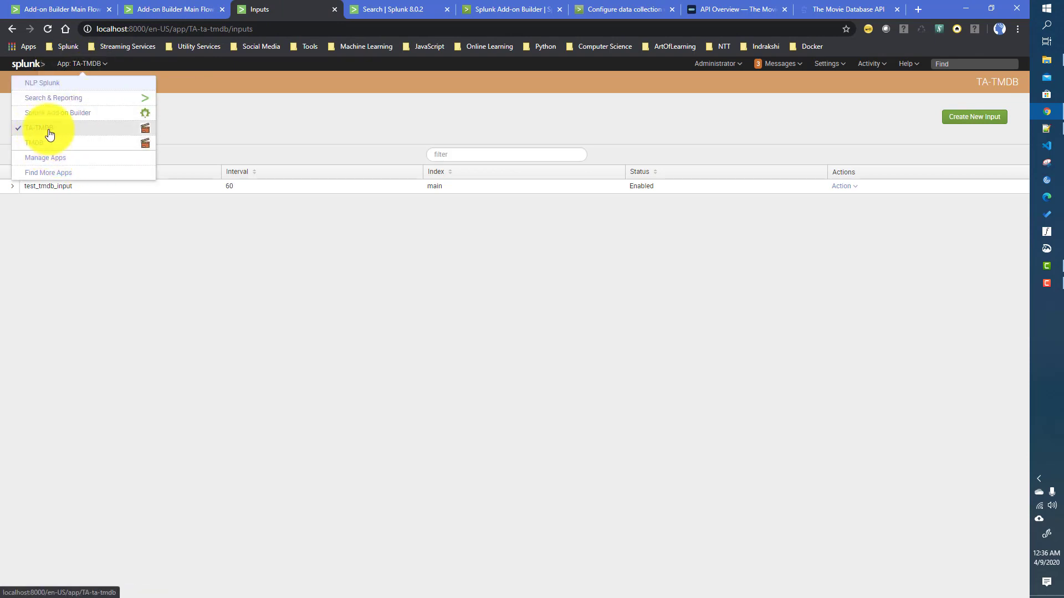
left_click(92, 208)
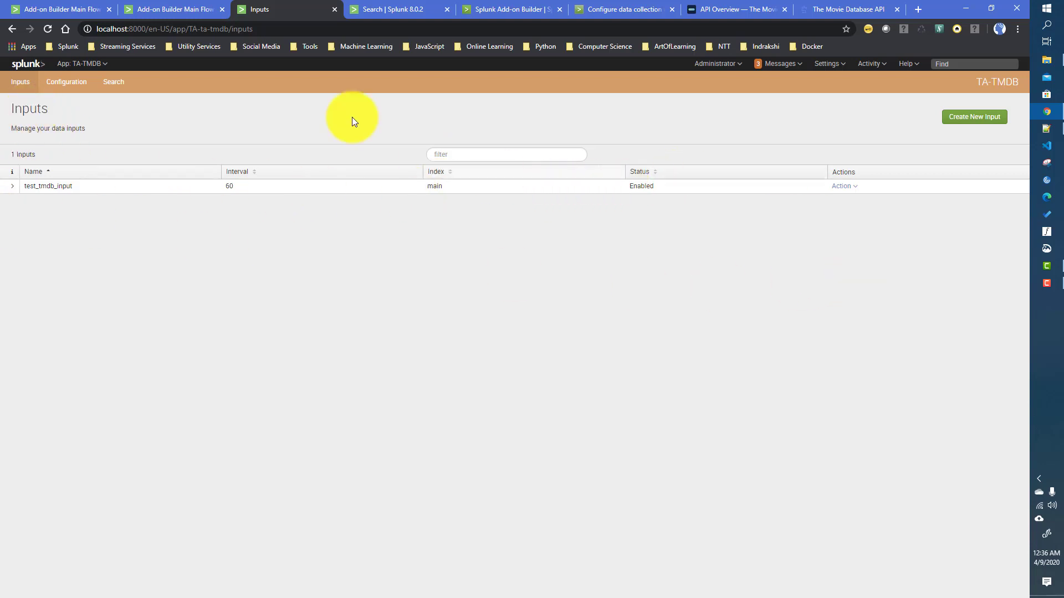
- Compare the data input's REST URL with the query string parameters, especially page, in The Movie Database's GET /movie/upcoming documentation
left_click(141, 8)
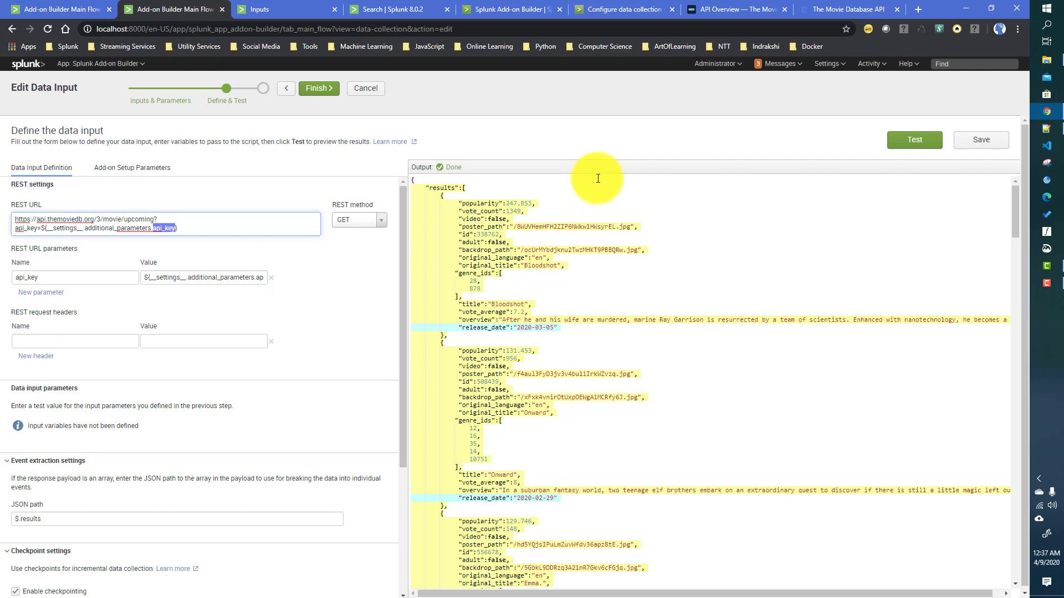
left_click(823, 2)
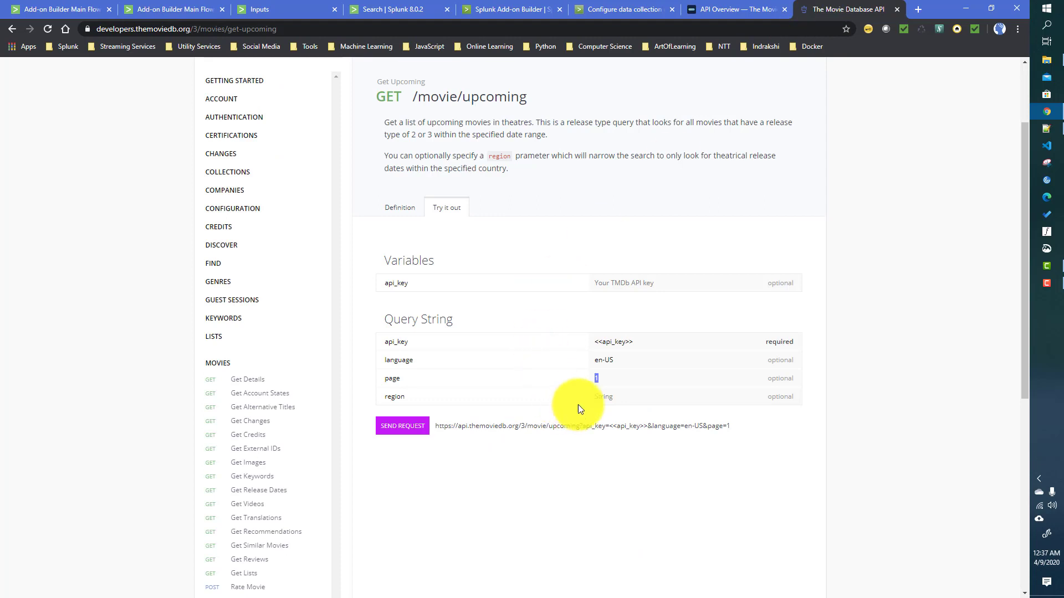
left_click(602, 382)
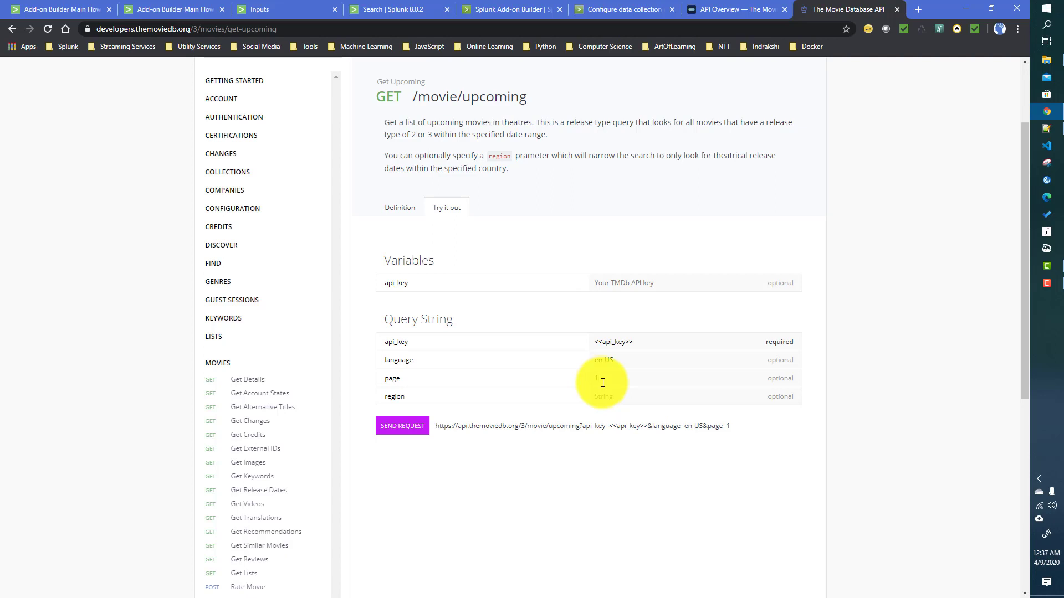
left_click(71, 9)
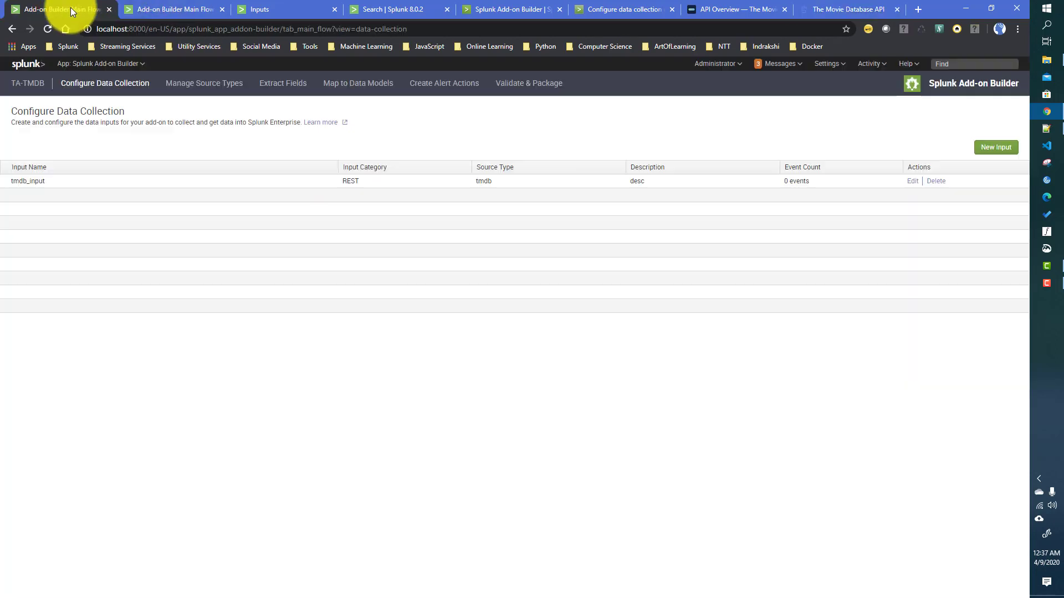
left_click(165, 16)
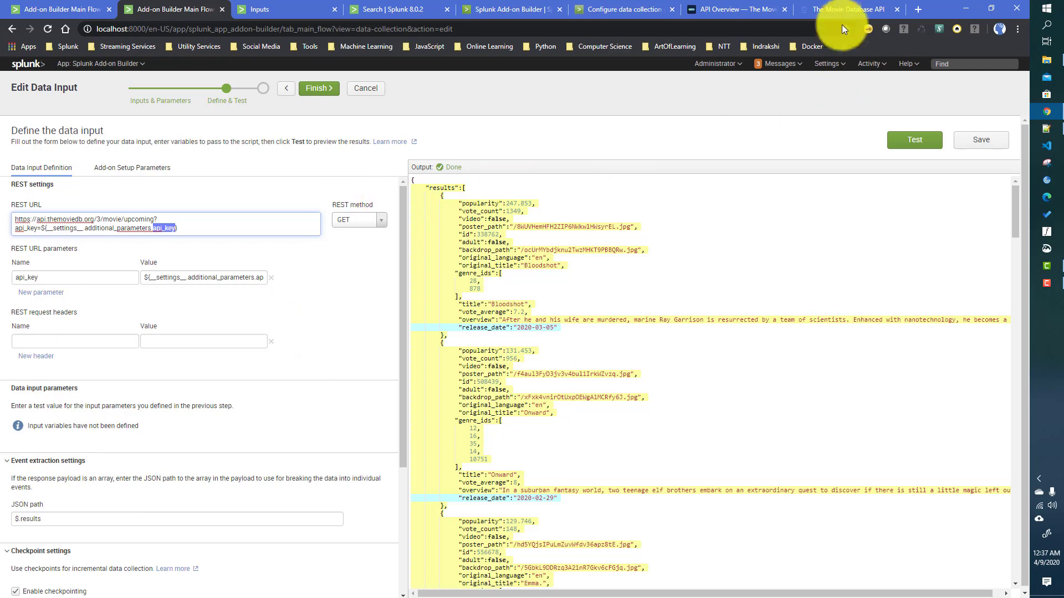
left_click(833, 9)
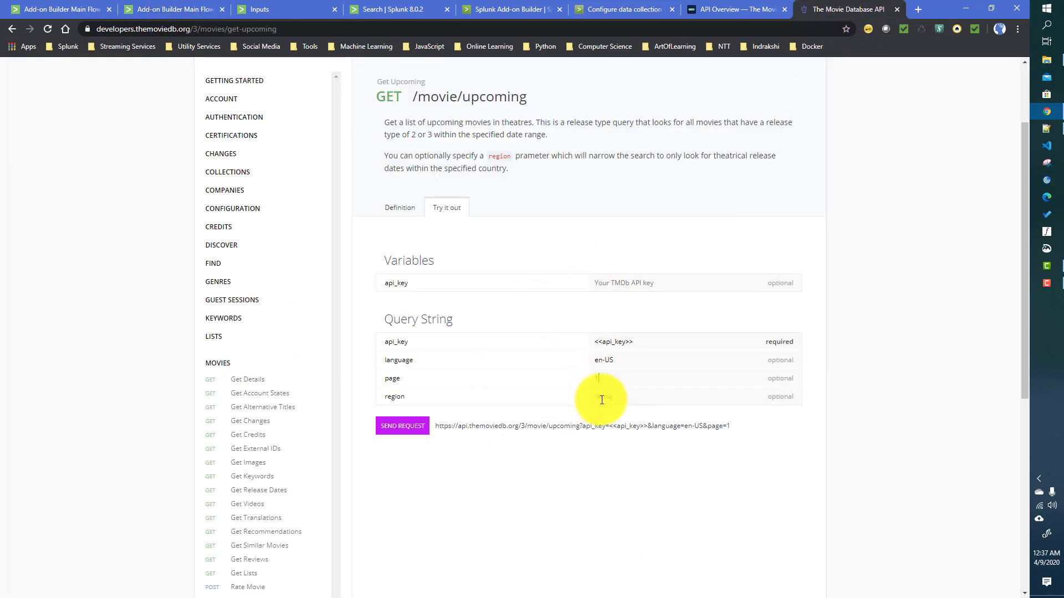